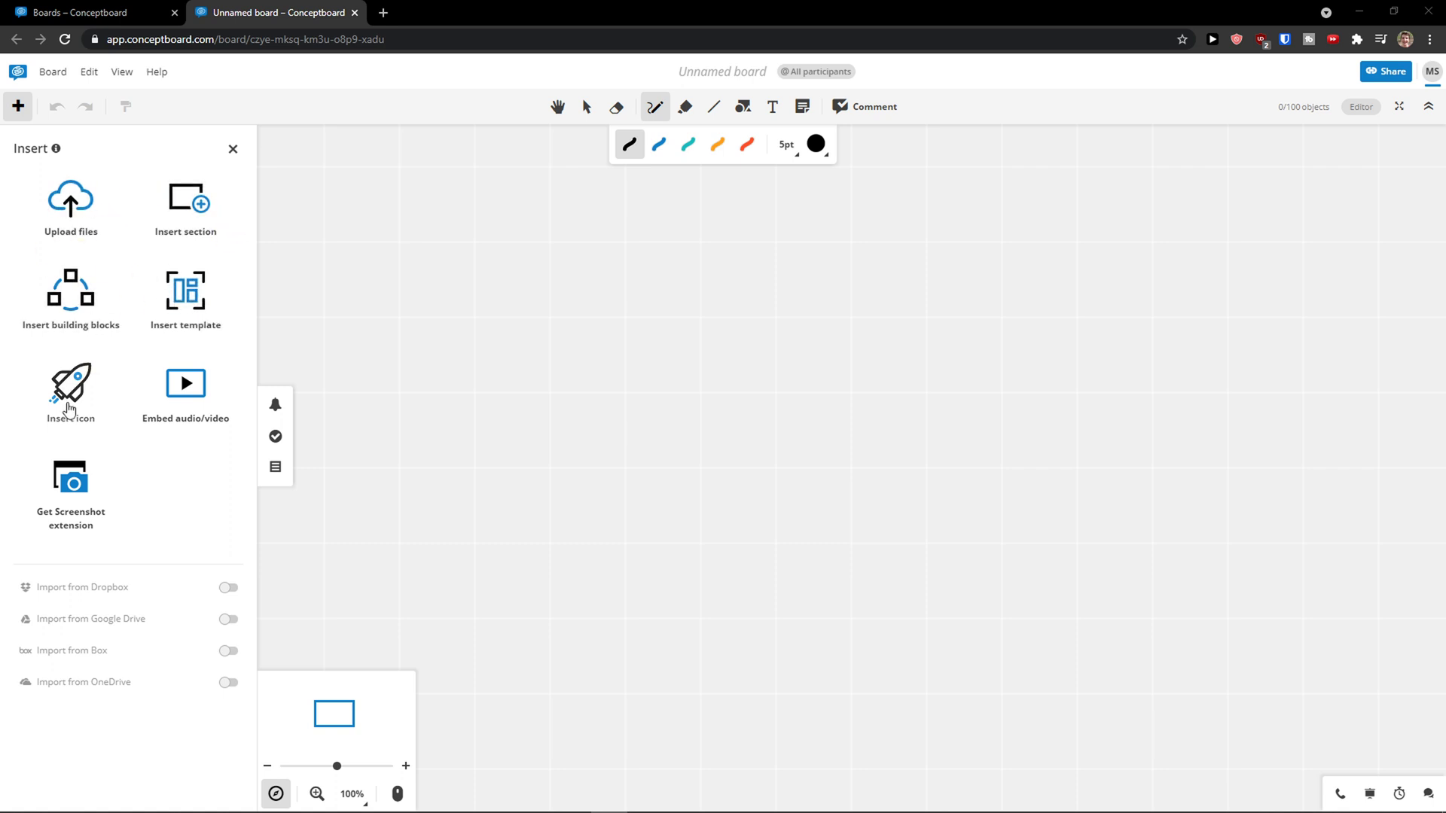
# Open the template library and look through the templates in the Projects & Strategy category.
pyautogui.click(194, 294)
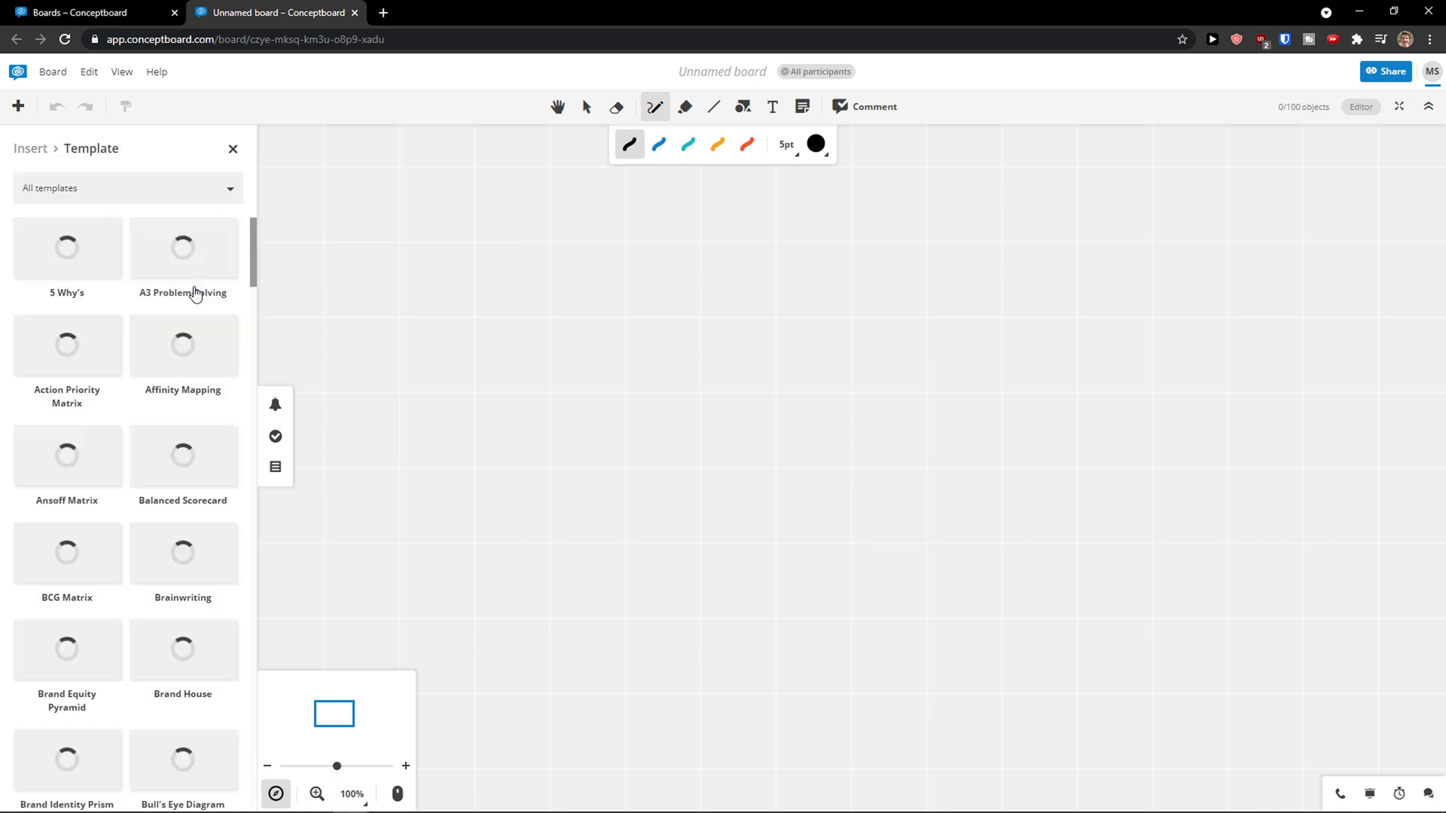
pyautogui.scroll(-1, 132, 294)
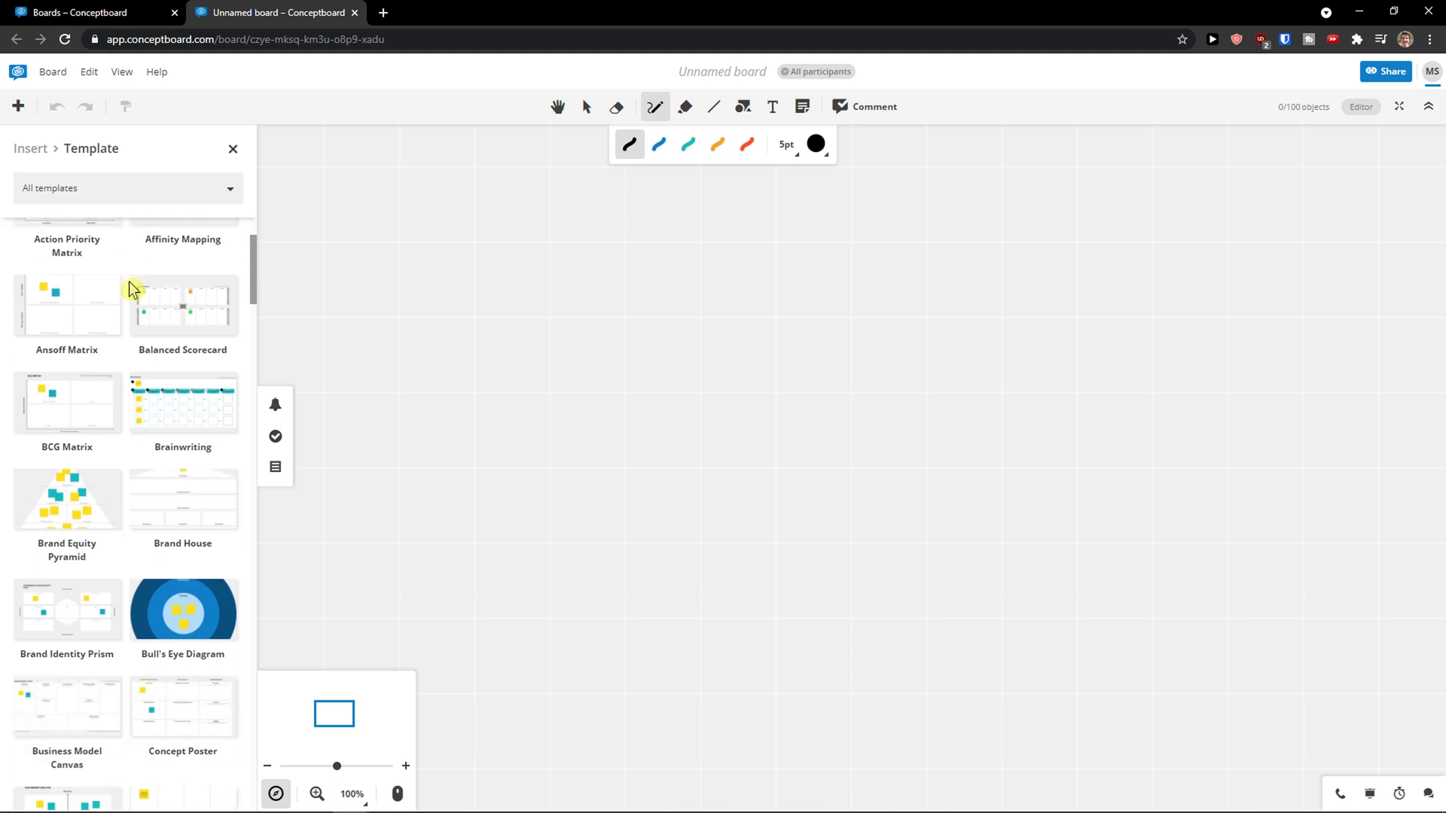
pyautogui.scroll(1, 132, 289)
pyautogui.click(132, 197)
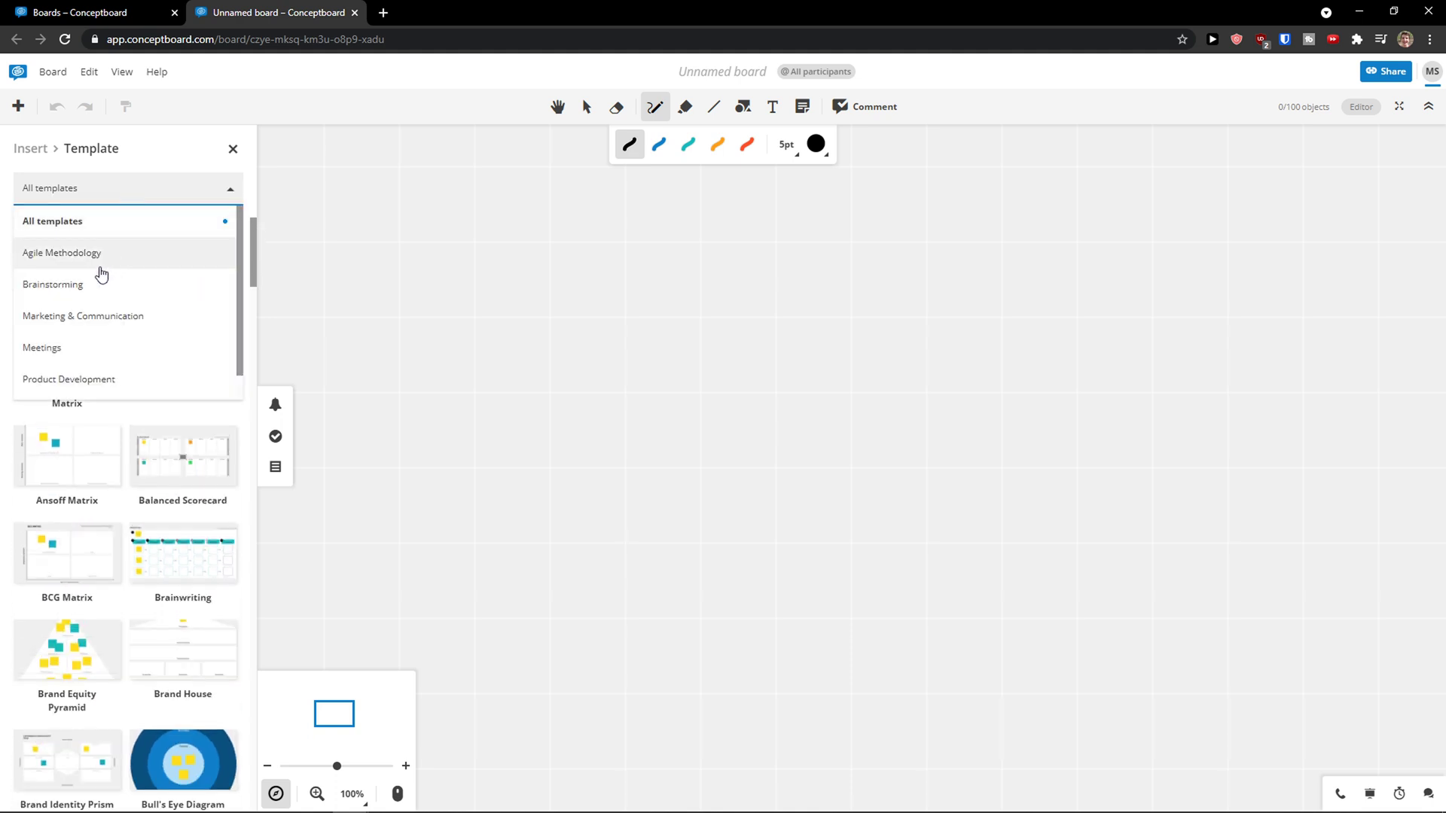
pyautogui.scroll(-1, 81, 348)
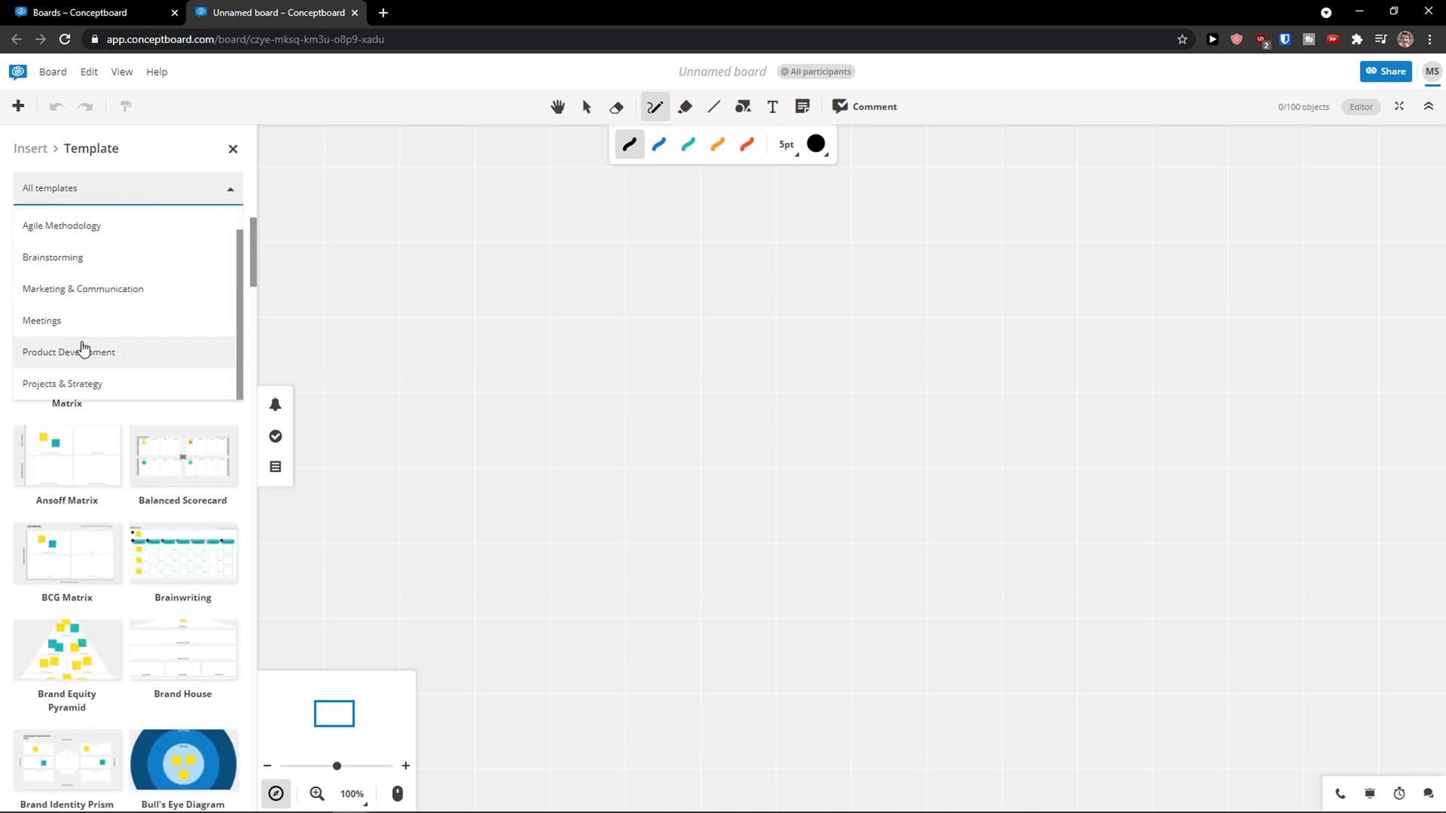
pyautogui.click(101, 387)
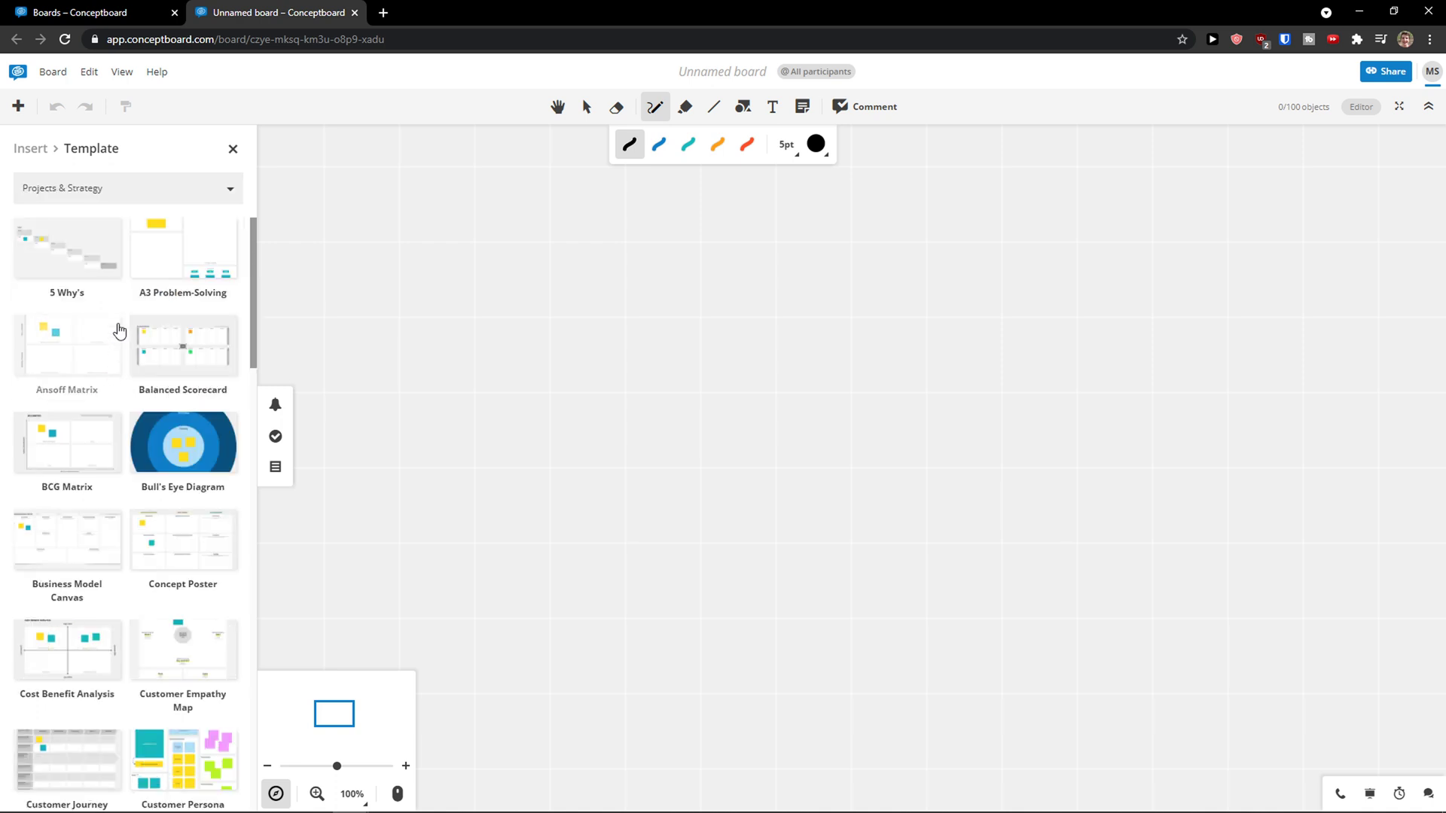
pyautogui.scroll(-6, 119, 334)
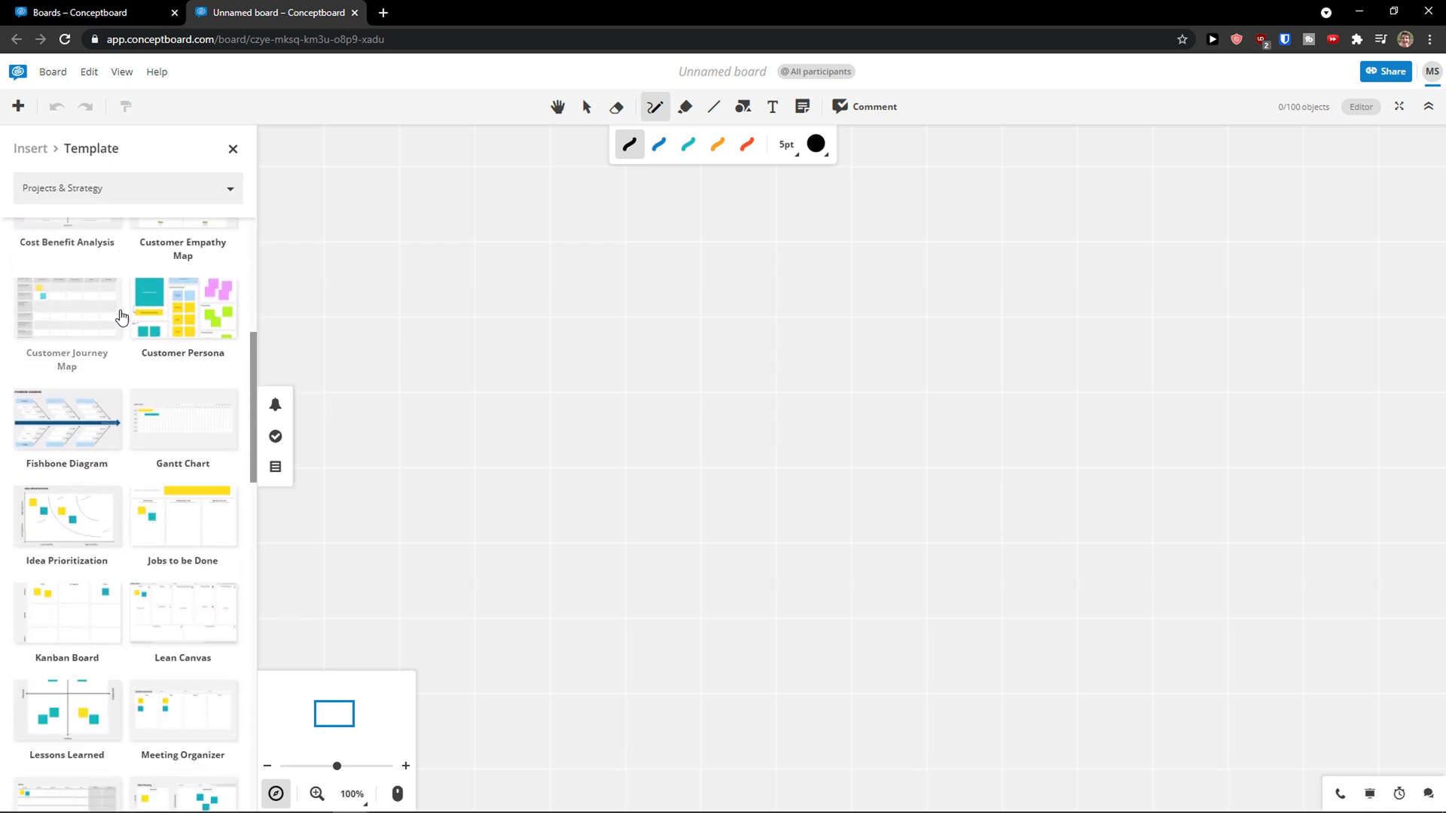
pyautogui.scroll(7, 118, 308)
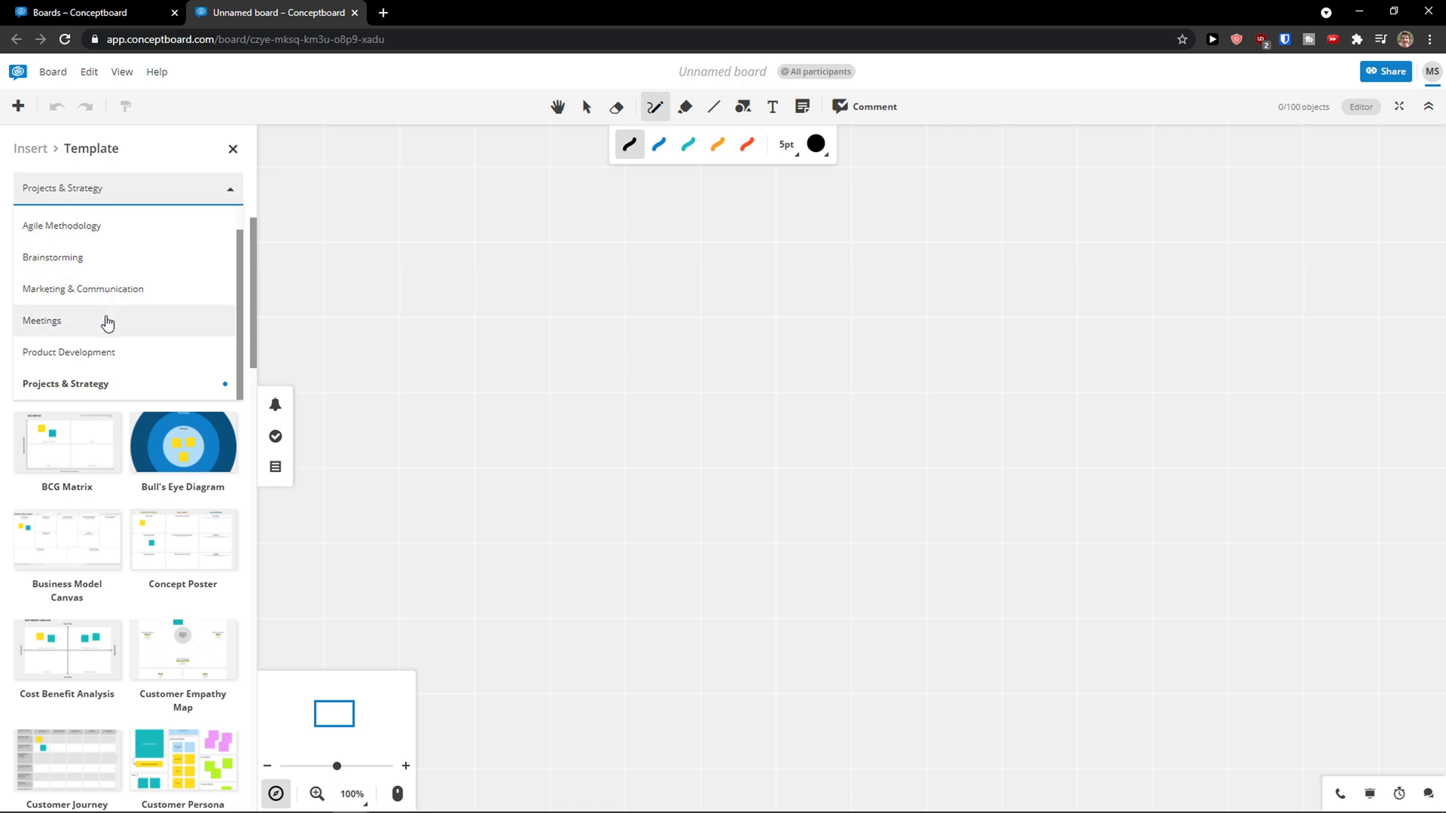
# Browse the Marketing & Communication templates and the Brainstorming templates.
pyautogui.click(112, 290)
pyautogui.scroll(-5, 116, 344)
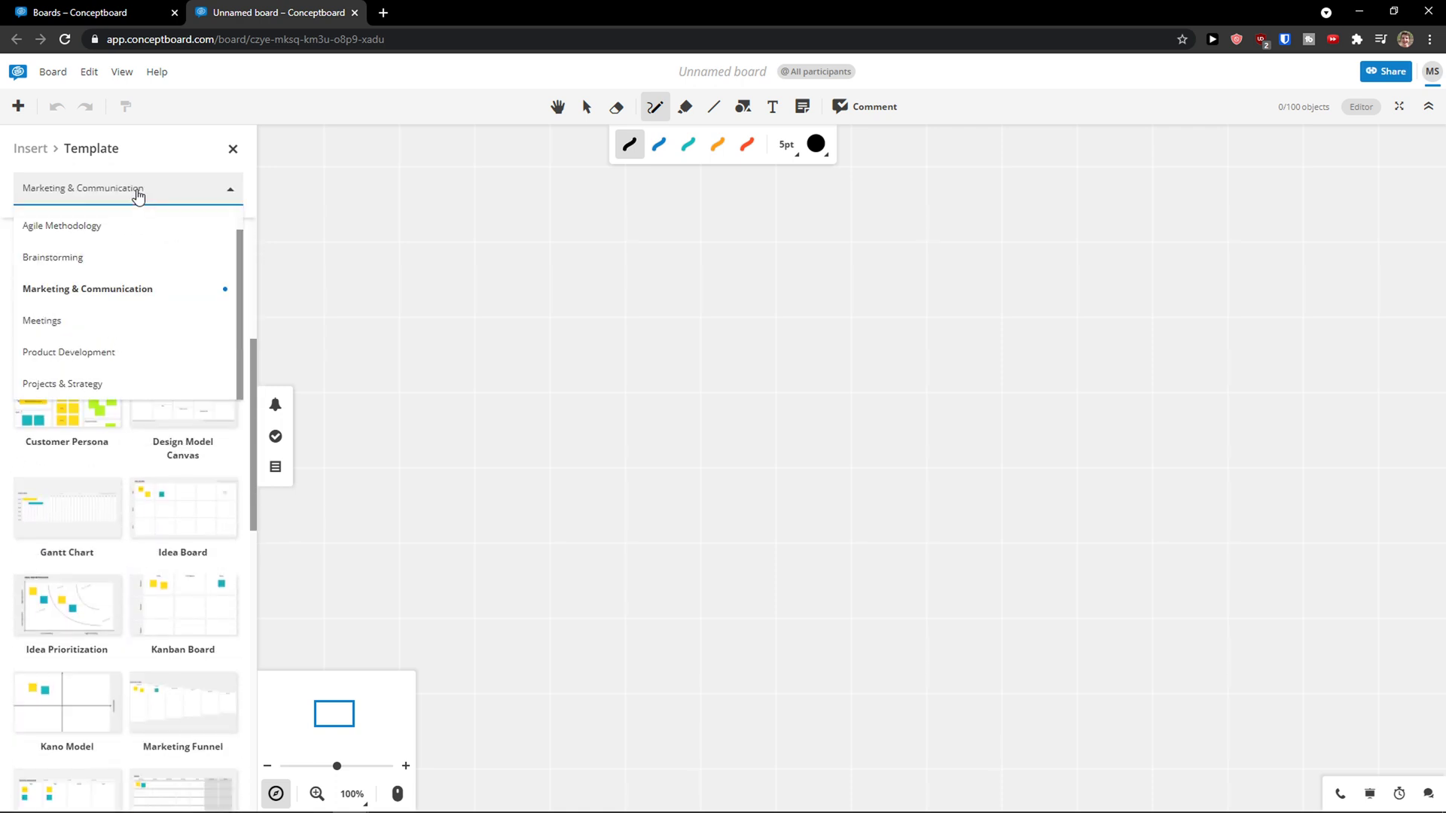
pyautogui.click(111, 256)
pyautogui.scroll(2, 133, 334)
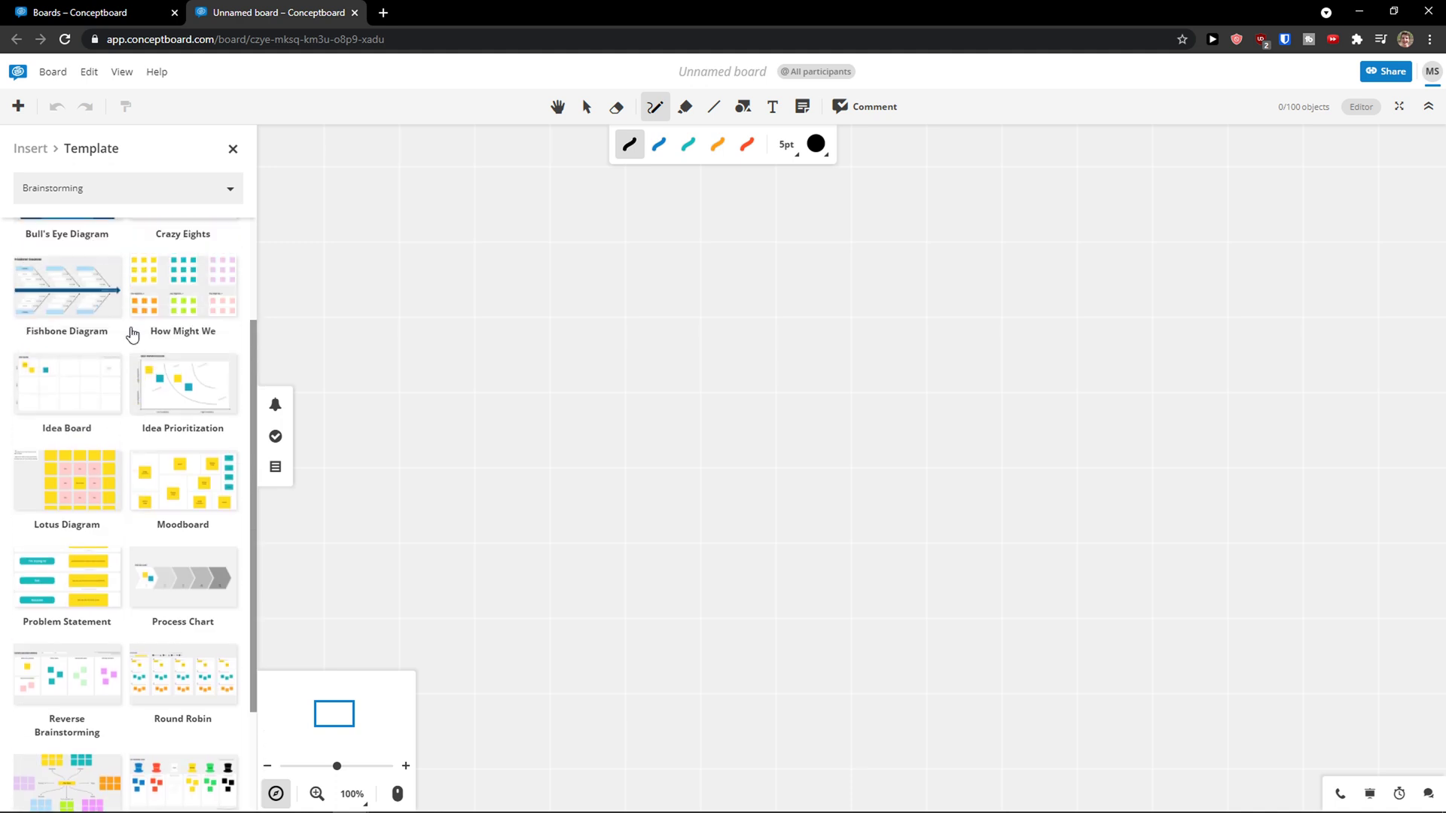
pyautogui.scroll(2, 155, 361)
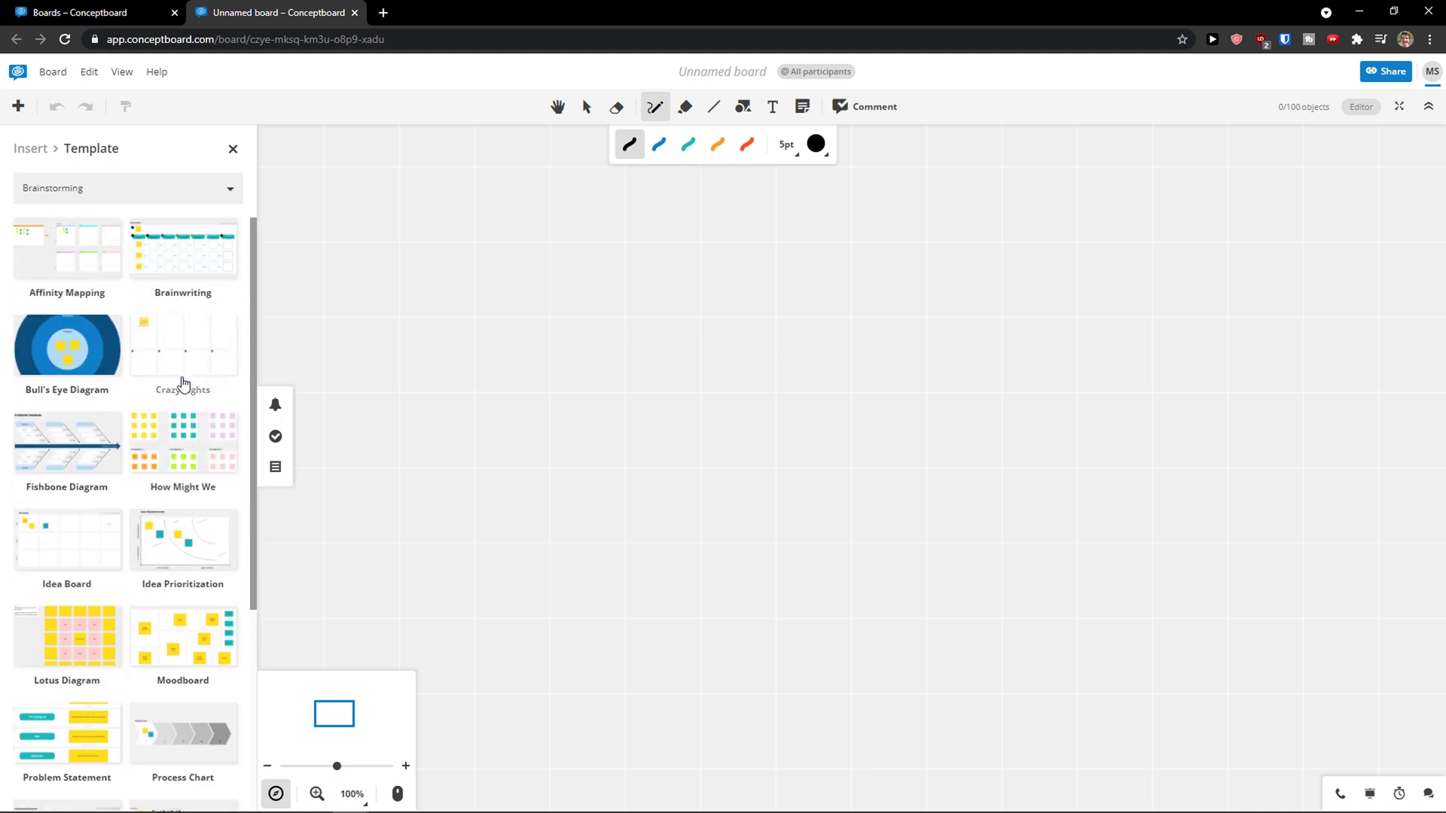
pyautogui.scroll(-4, 190, 446)
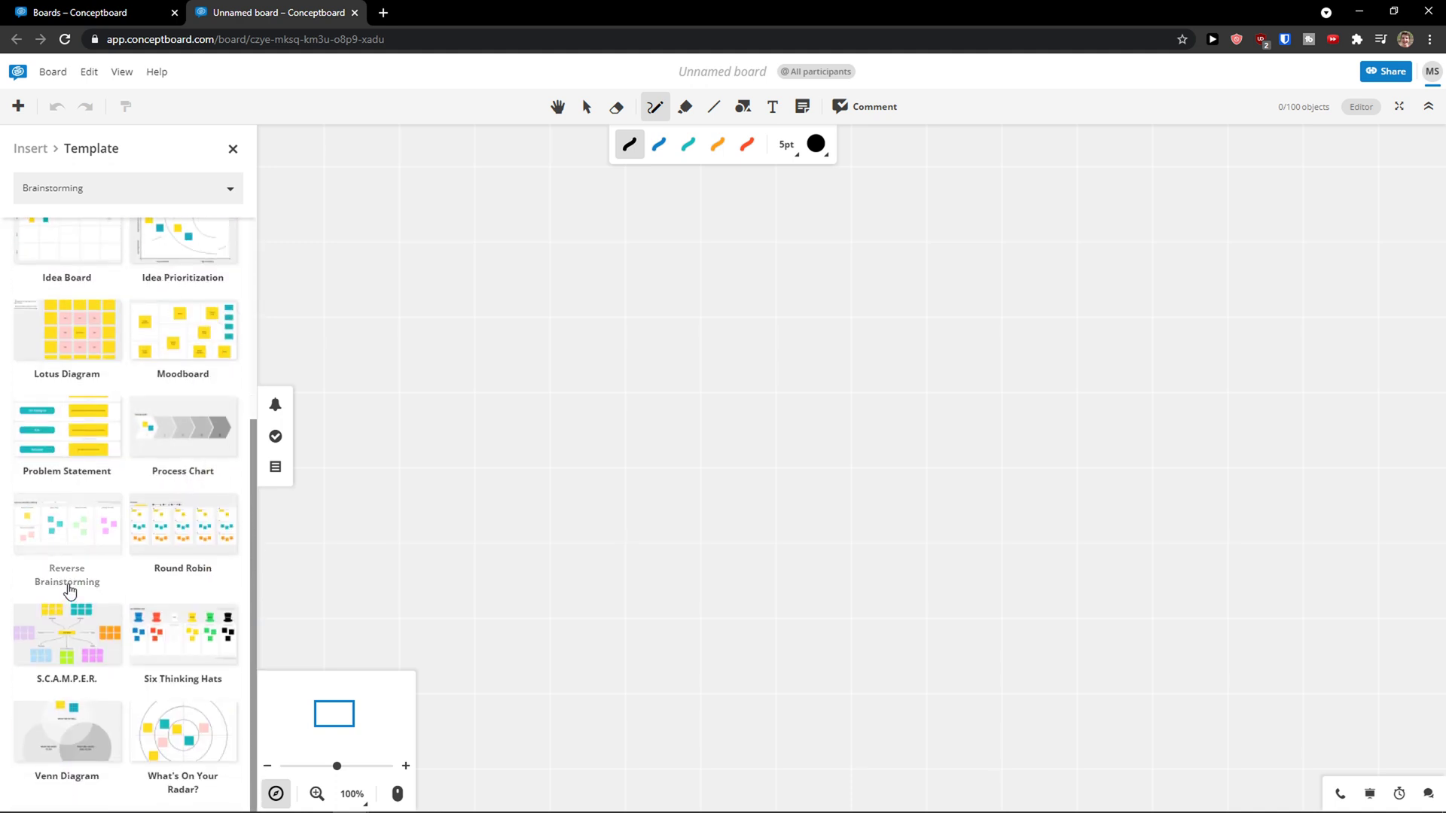
# Insert the Perceptual Map template from the Marketing & Communication category onto the board.
pyautogui.click(112, 192)
pyautogui.click(110, 286)
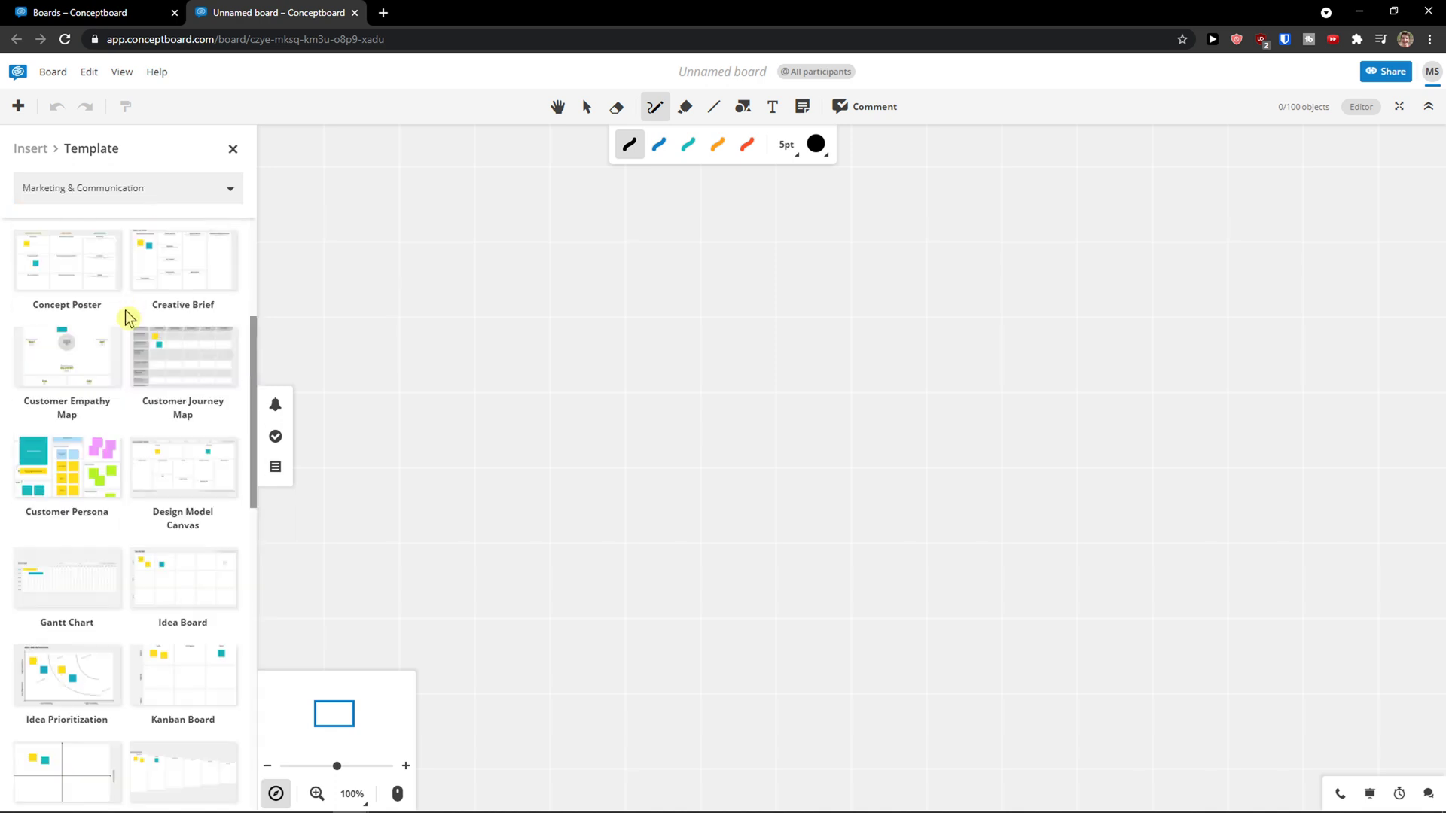
pyautogui.scroll(-8, 133, 389)
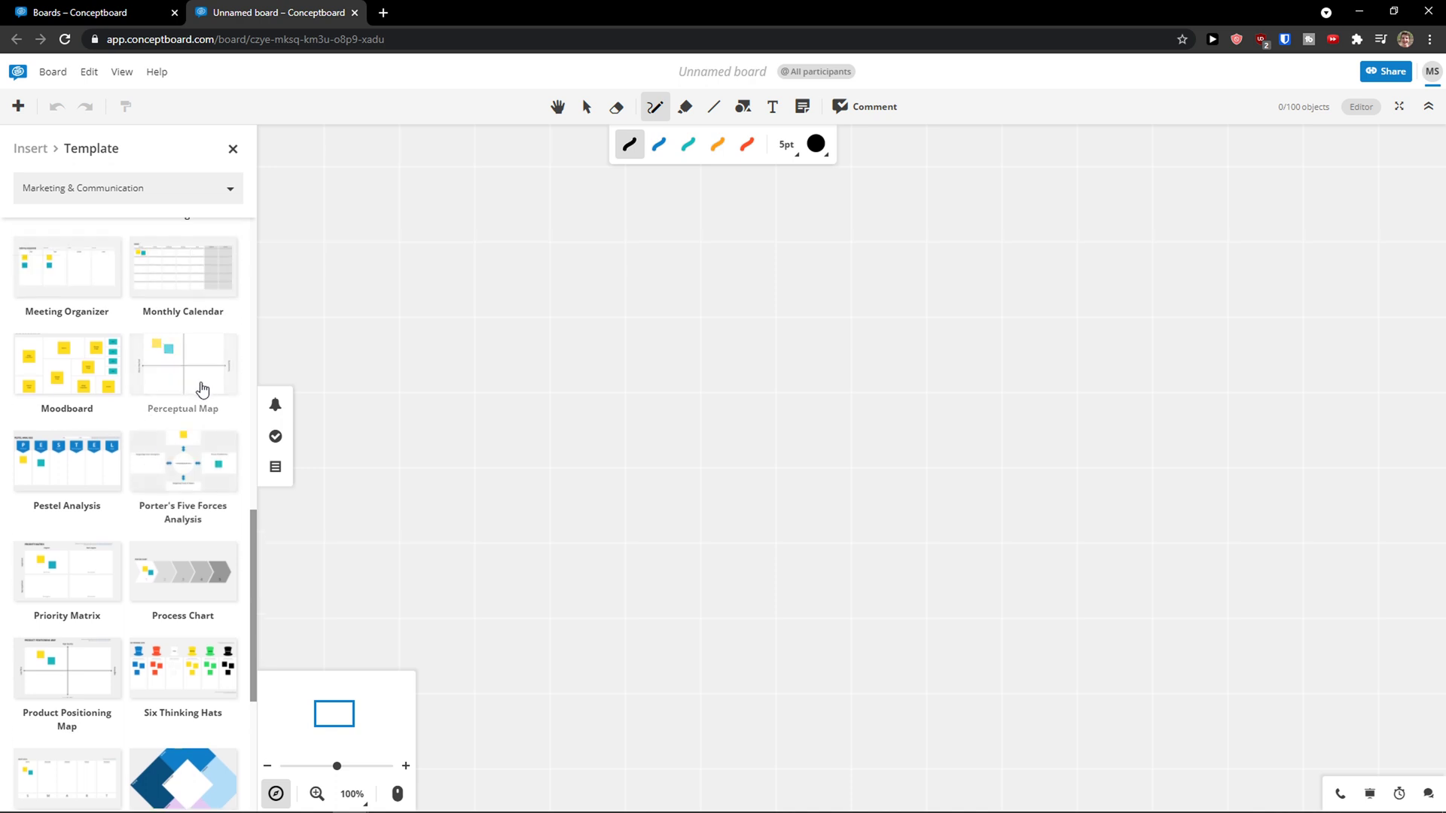
pyautogui.moveTo(184, 375); pyautogui.dragTo(685, 355)
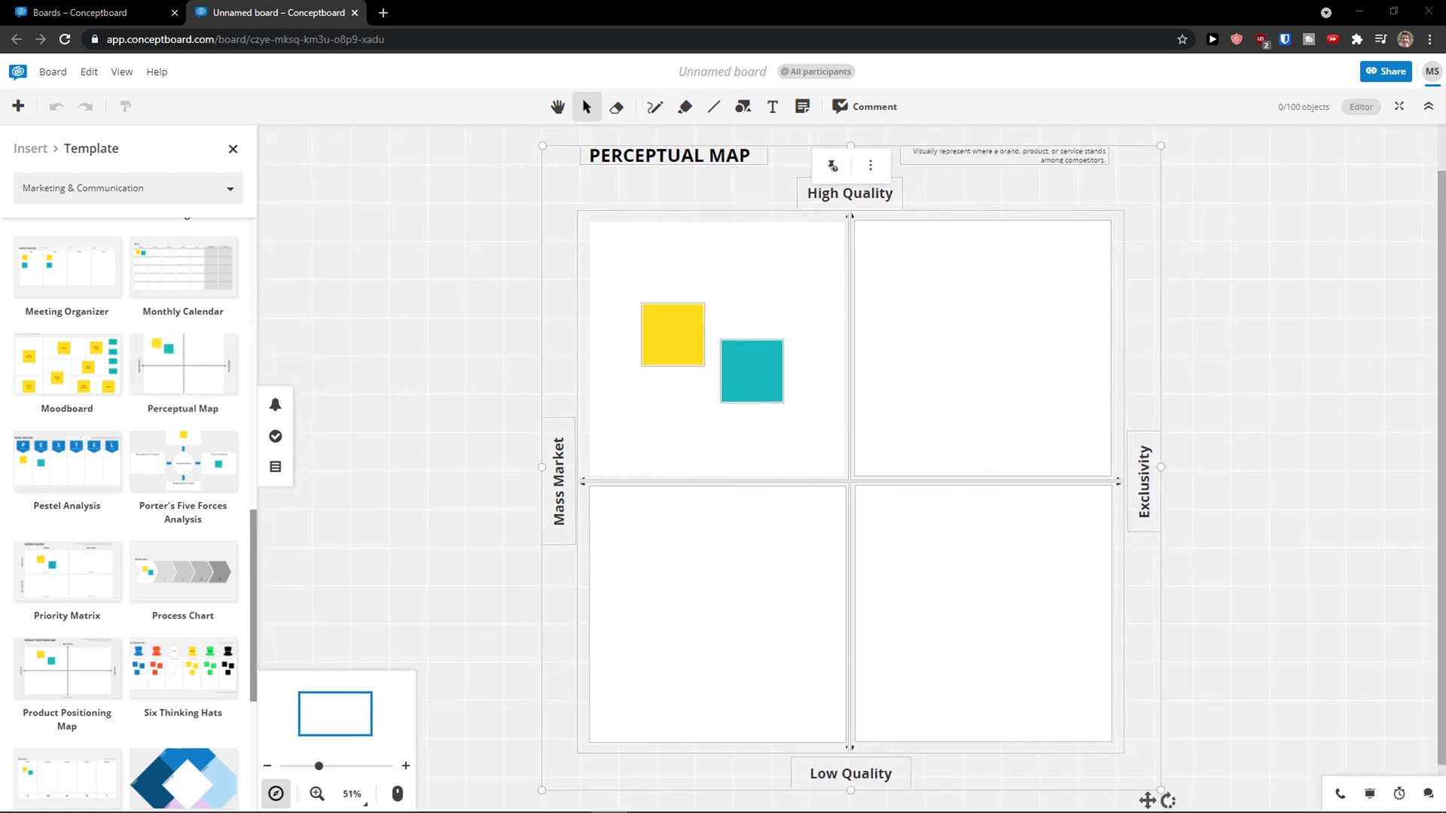
pyautogui.scroll(1, 913, 500)
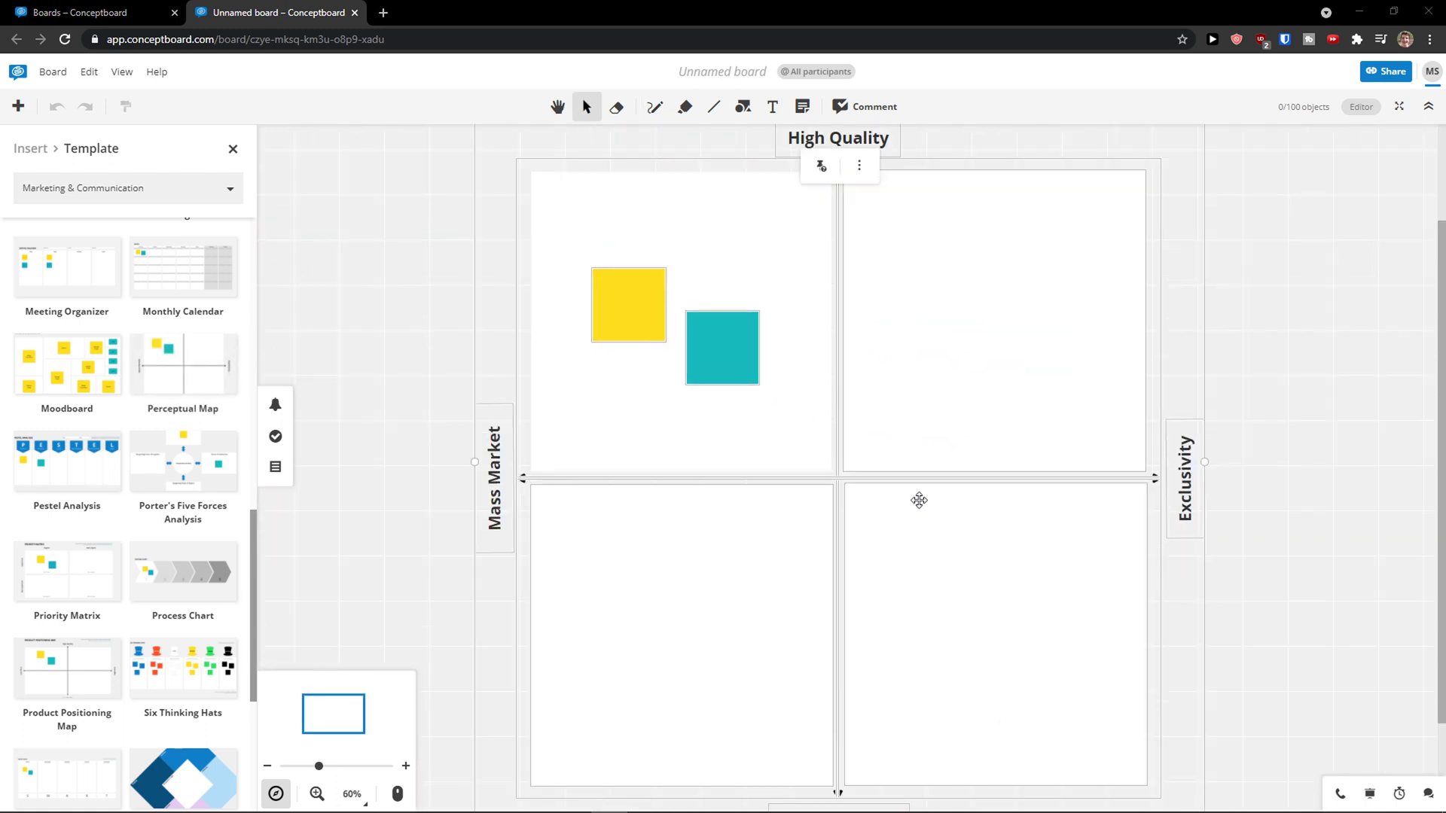
pyautogui.scroll(-1, 1159, 475)
pyautogui.moveTo(1249, 478); pyautogui.dragTo(1082, 522)
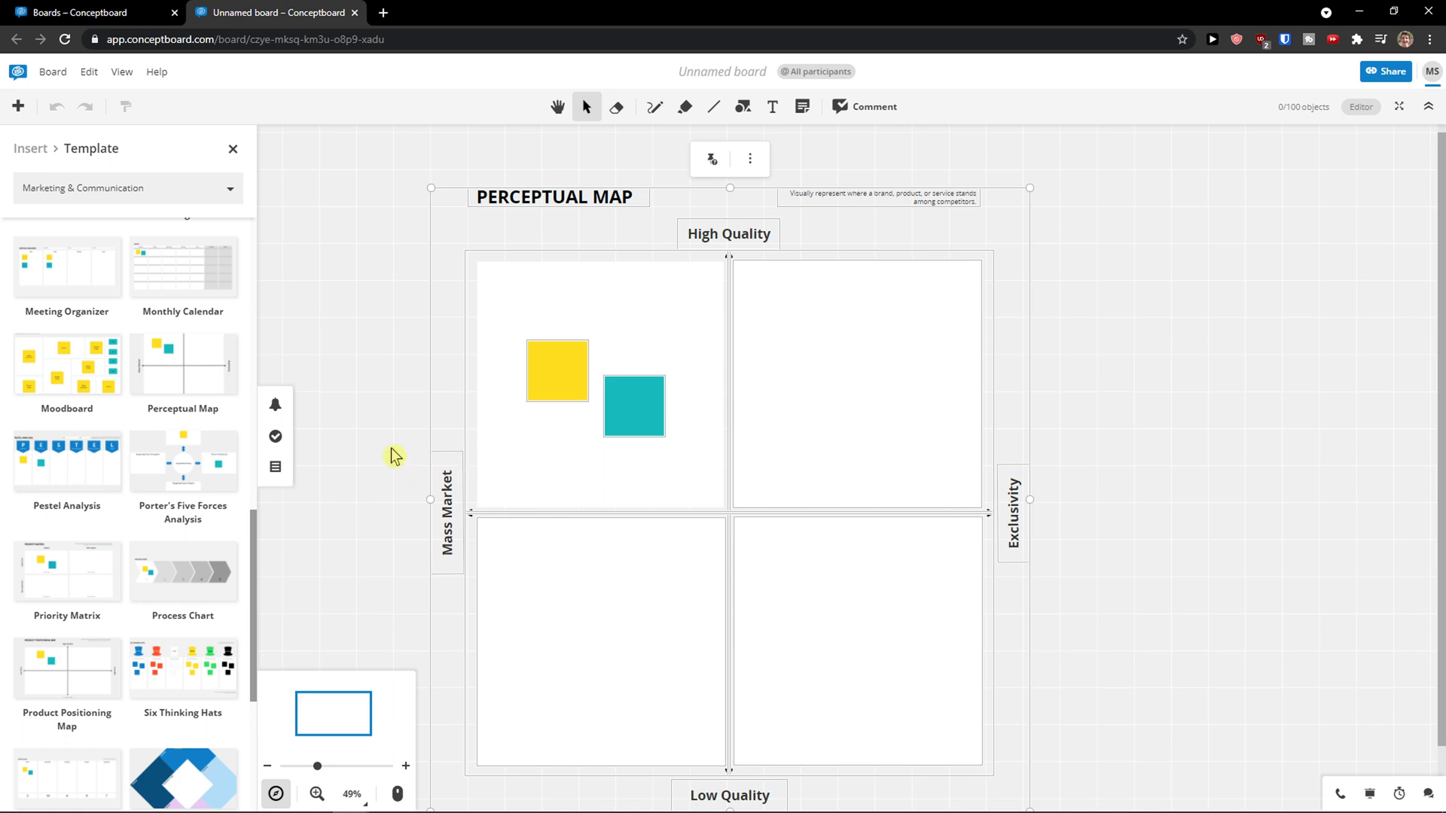
# Insert an A4 portrait section in the empty board area beside the Mass Market side of the perceptual map.
pyautogui.click(233, 148)
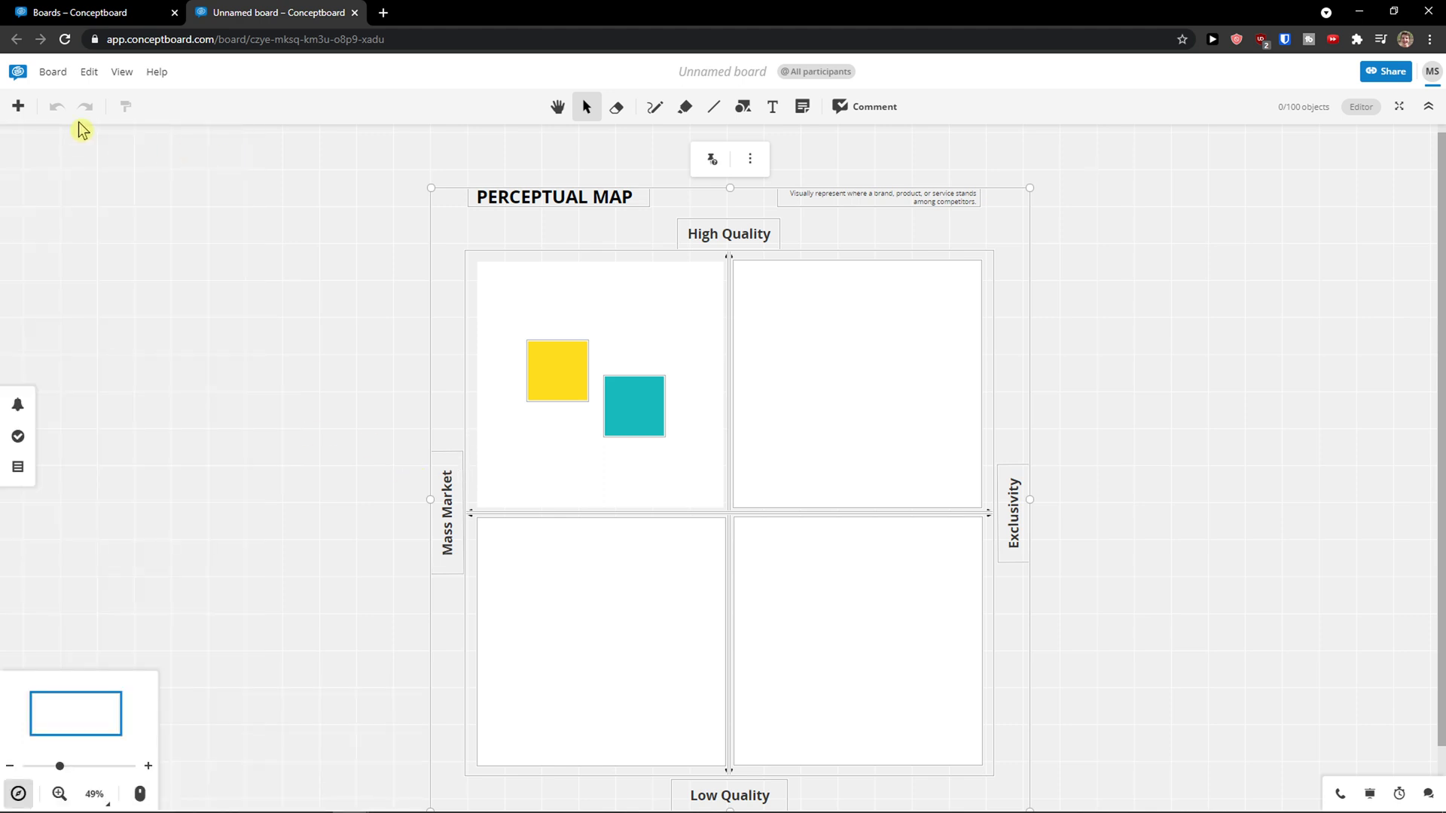
pyautogui.click(19, 107)
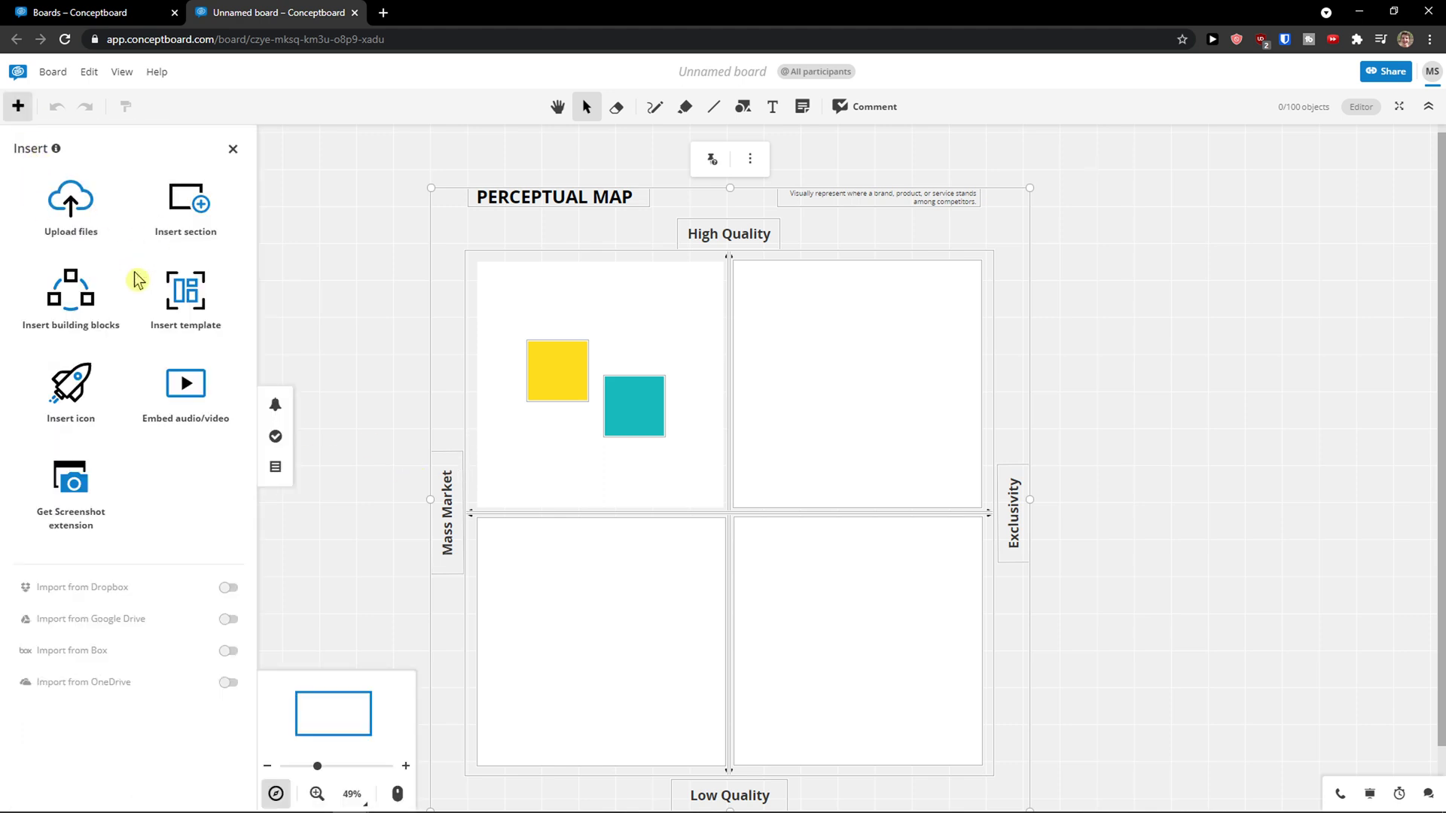
pyautogui.moveTo(349, 347); pyautogui.dragTo(705, 331)
pyautogui.scroll(-1, 602, 331)
pyautogui.moveTo(475, 360); pyautogui.dragTo(562, 361)
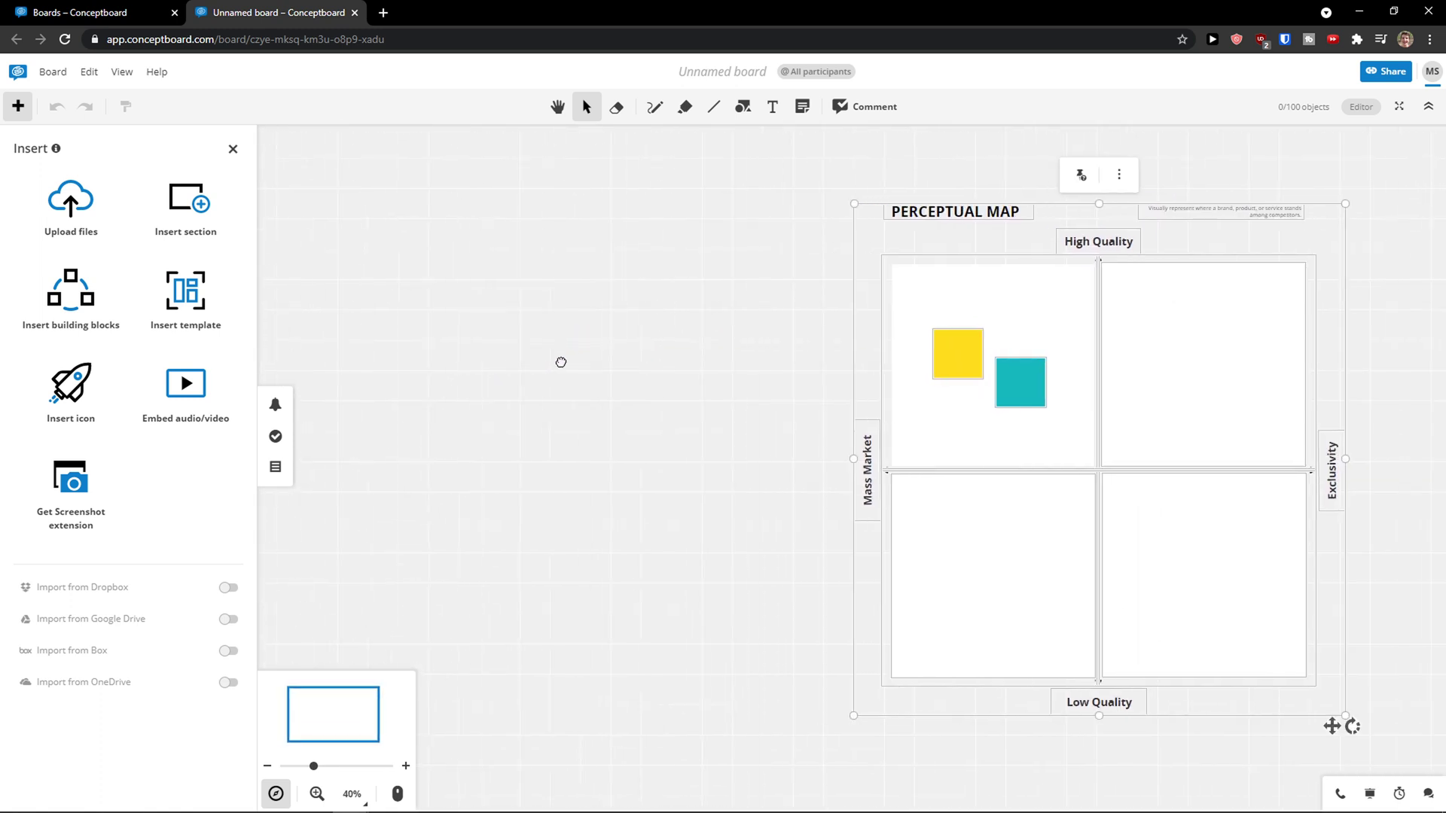
pyautogui.click(186, 200)
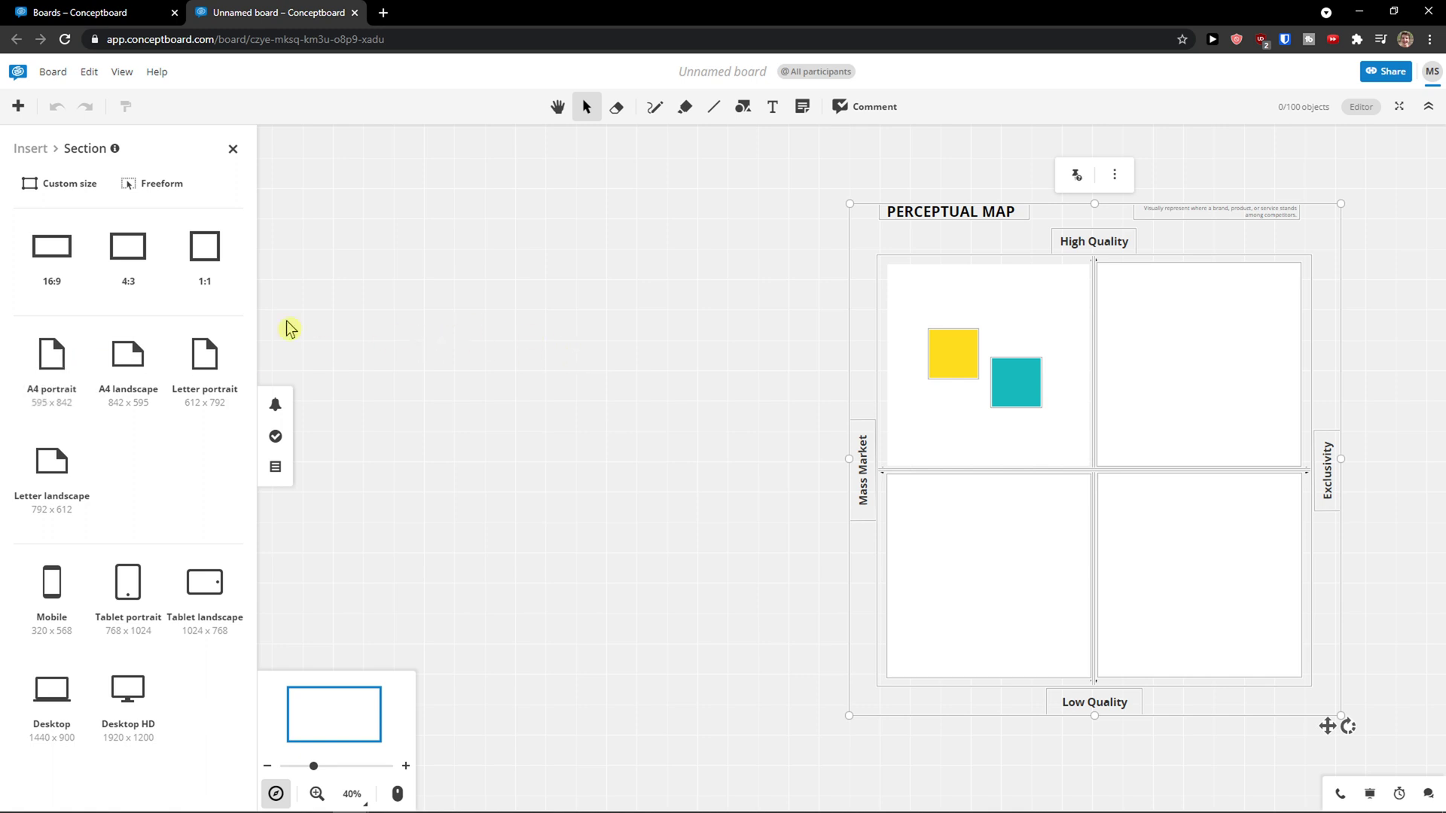
pyautogui.moveTo(204, 356); pyautogui.dragTo(406, 359)
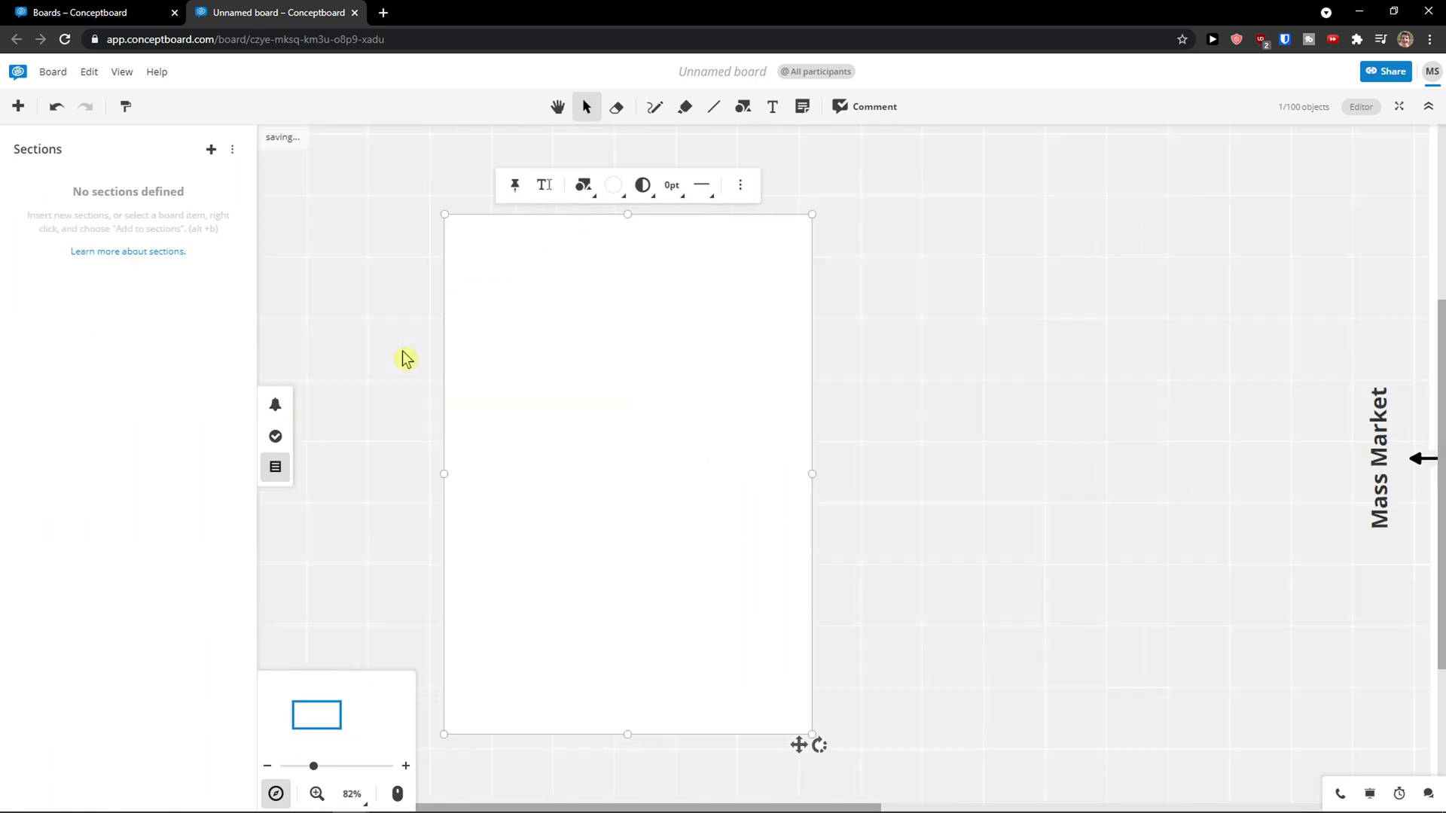
pyautogui.scroll(-3, 1048, 454)
pyautogui.moveTo(1156, 452); pyautogui.dragTo(848, 434)
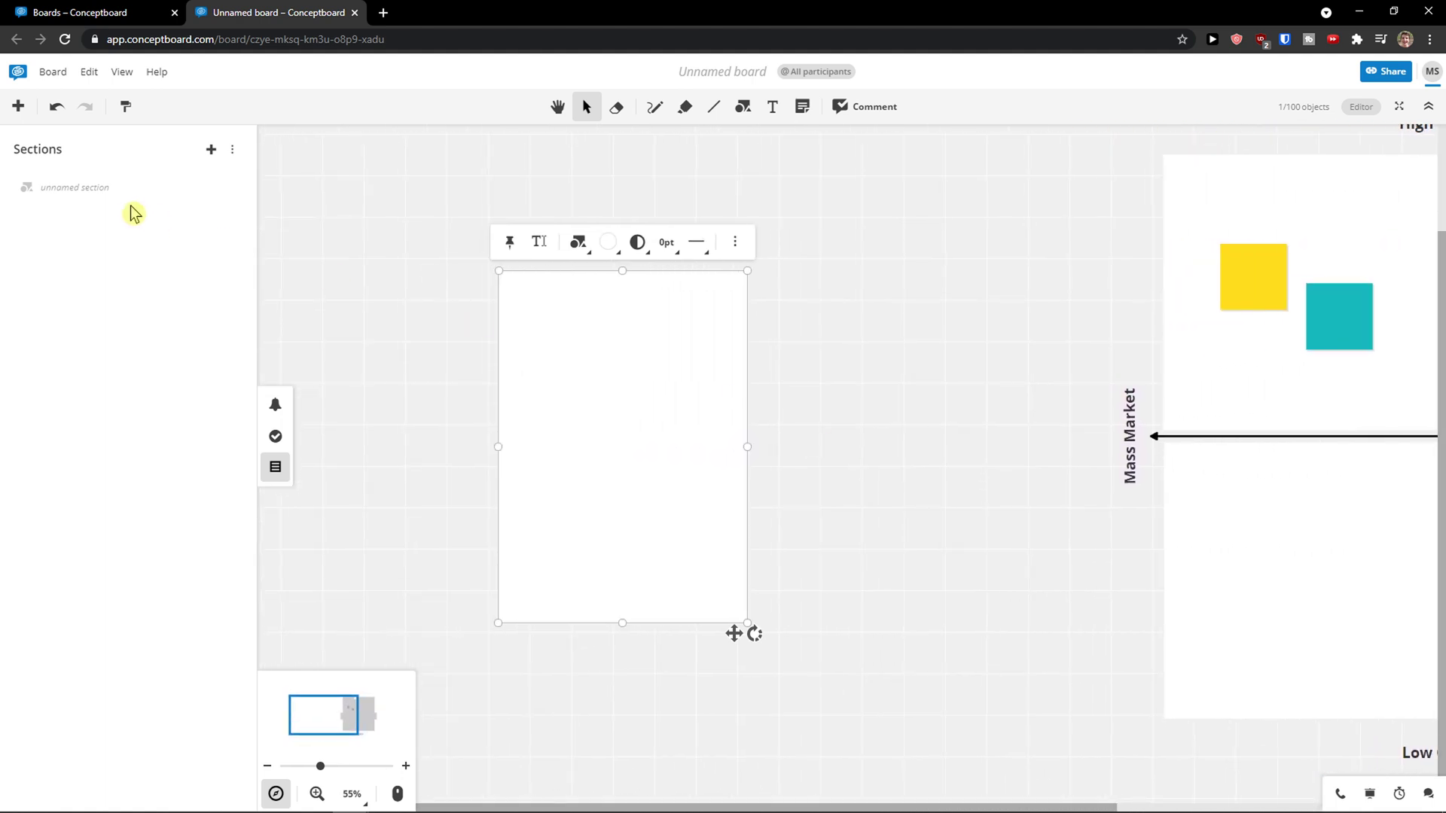
pyautogui.click(306, 211)
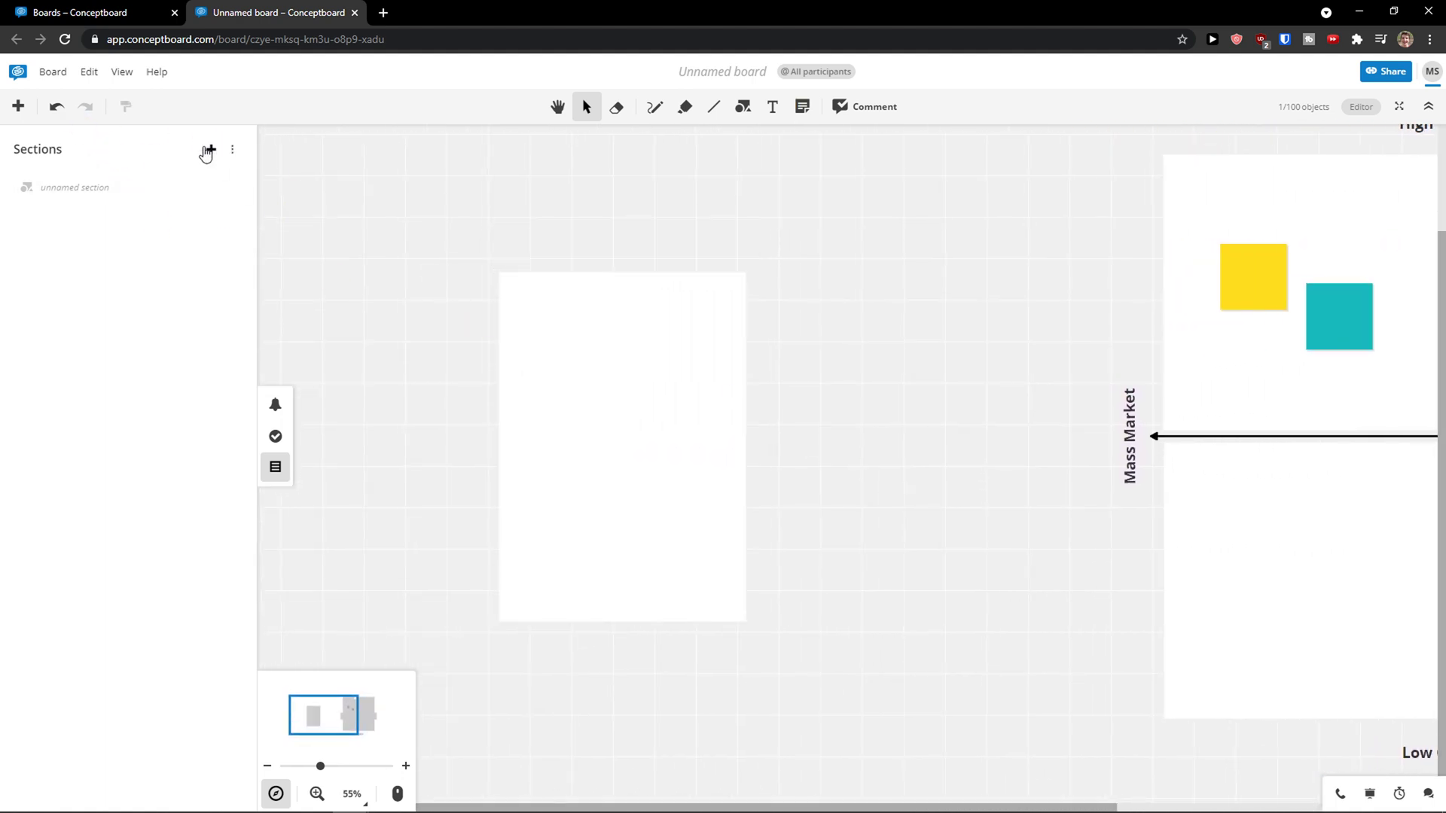
# Insert the Mind Map building block in an empty area of the board.
pyautogui.click(21, 113)
pyautogui.click(181, 192)
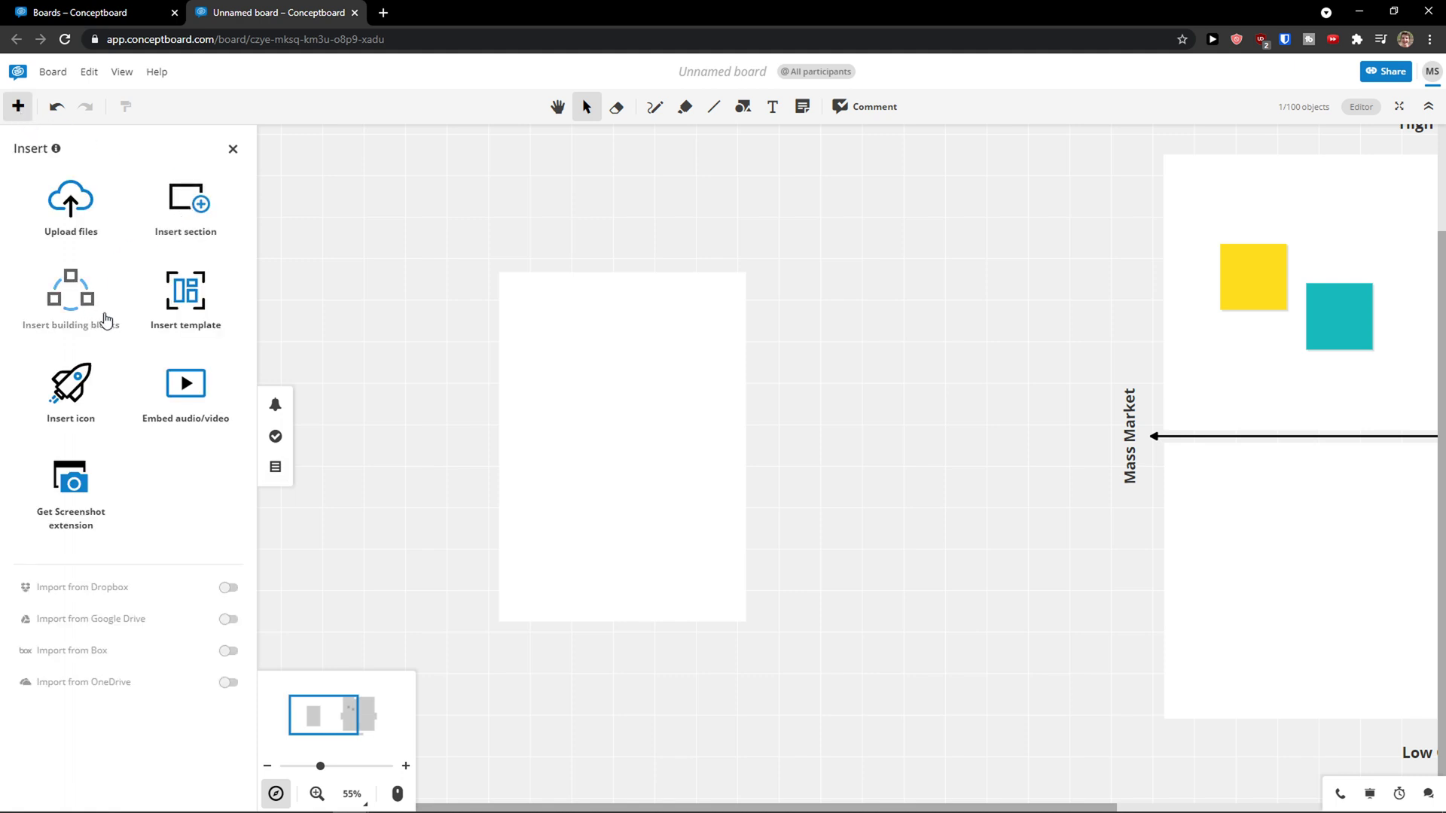
pyautogui.click(71, 294)
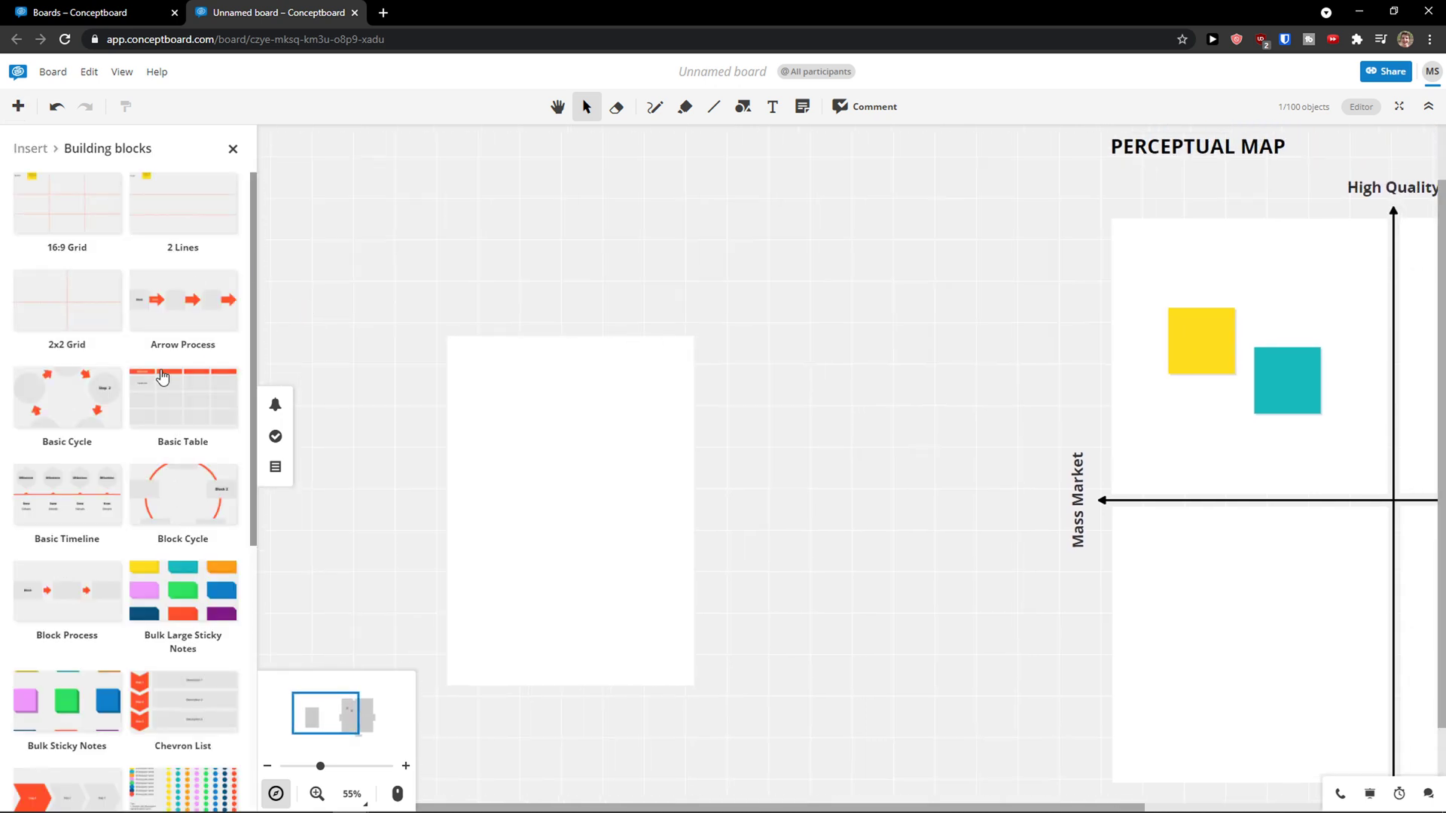
pyautogui.scroll(-6, 172, 374)
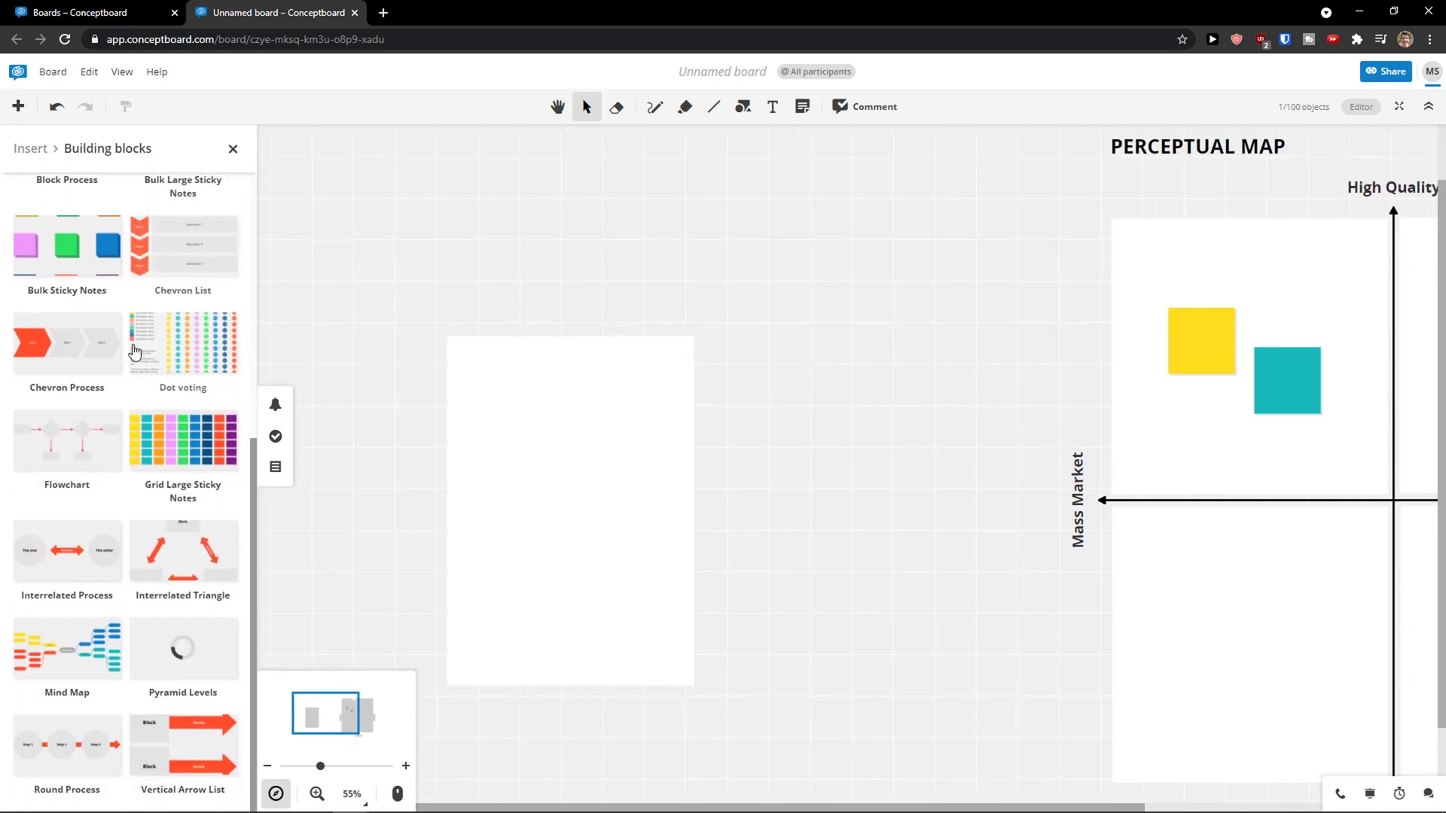
pyautogui.moveTo(424, 336); pyautogui.dragTo(533, 603)
pyautogui.moveTo(391, 354); pyautogui.dragTo(453, 592)
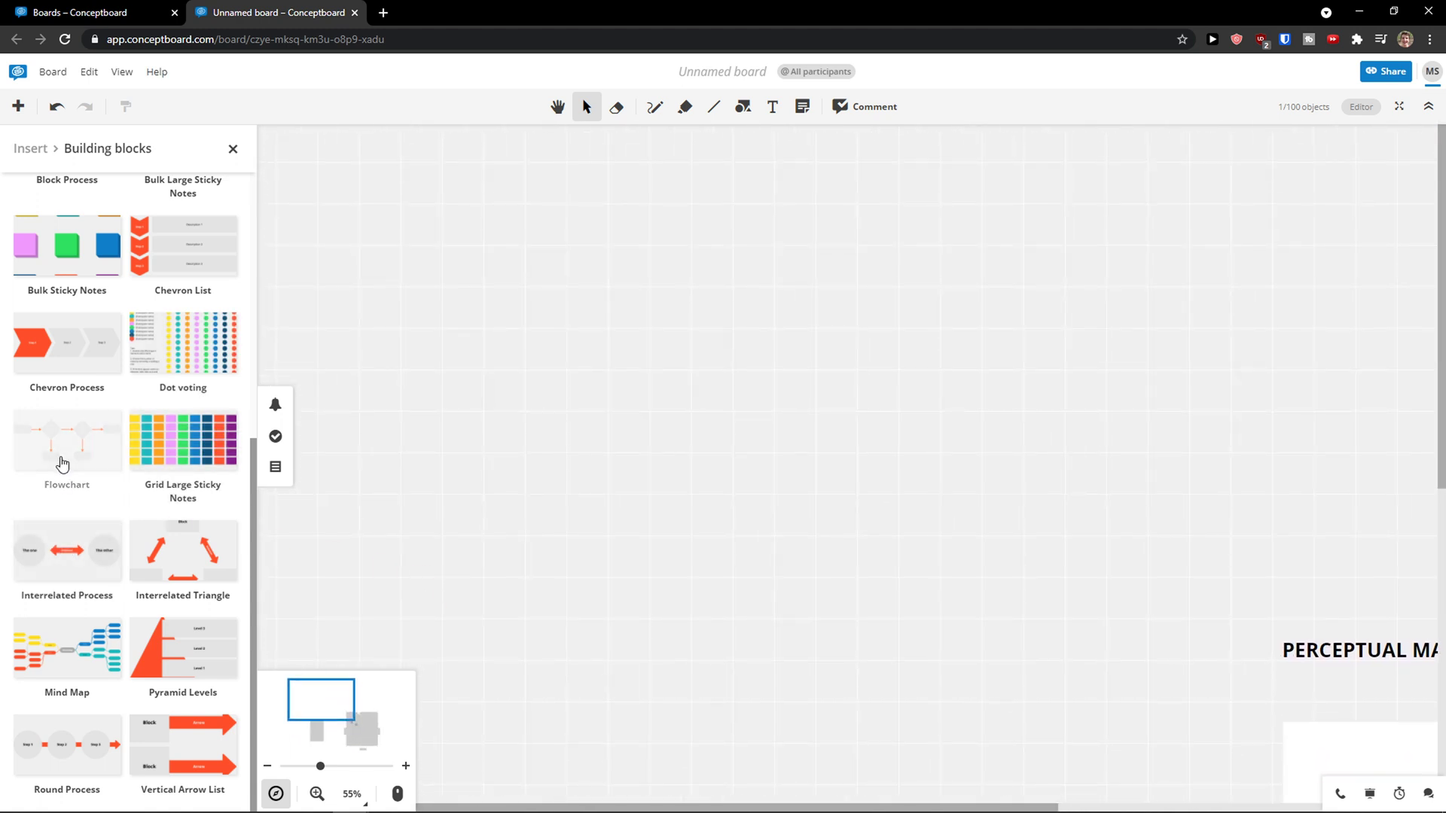
pyautogui.moveTo(67, 649); pyautogui.dragTo(610, 365)
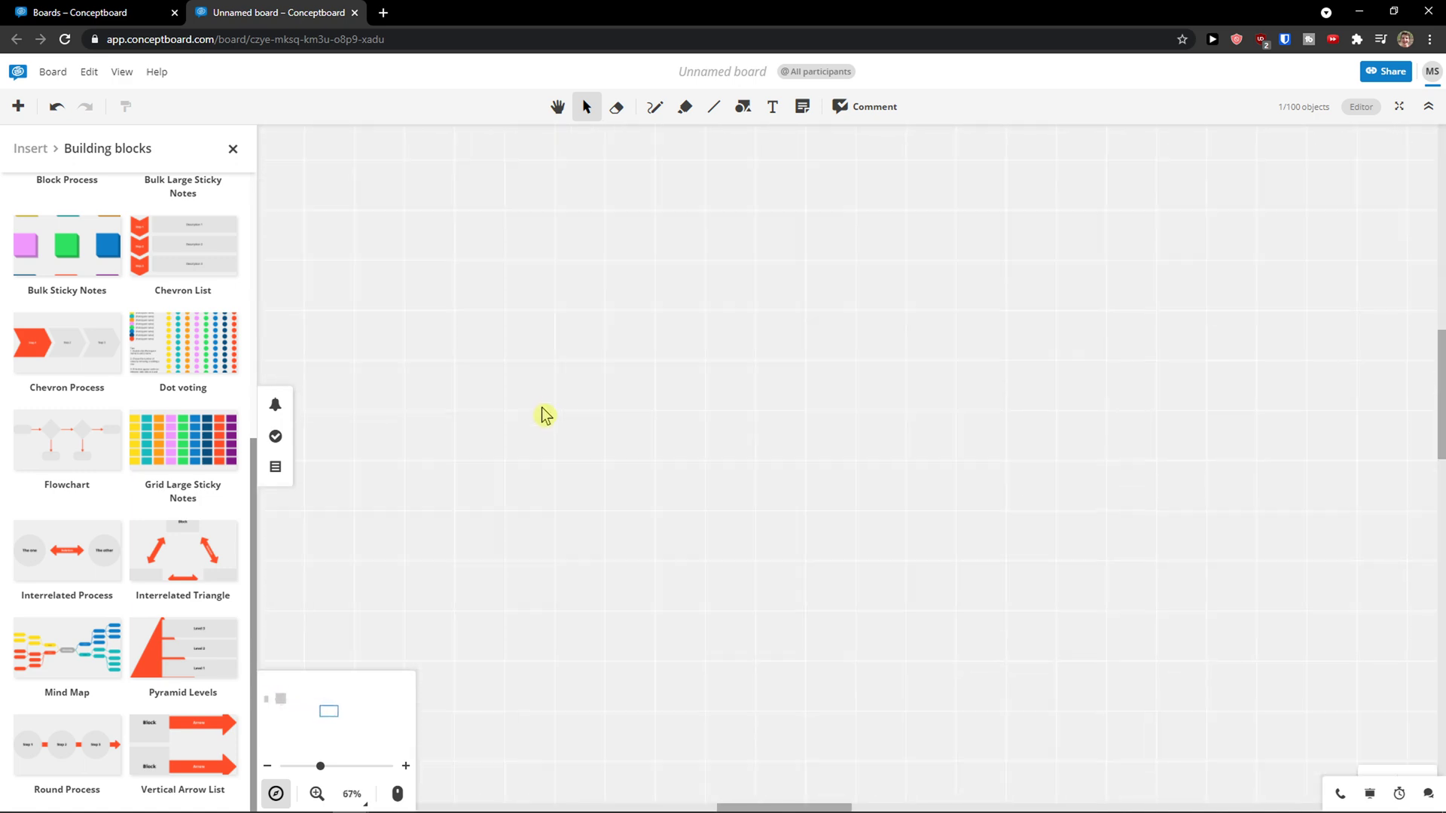
# Move the whole mind map up so it sits level with the perceptual map, on its Exclusivity side.
pyautogui.scroll(-10, 558, 428)
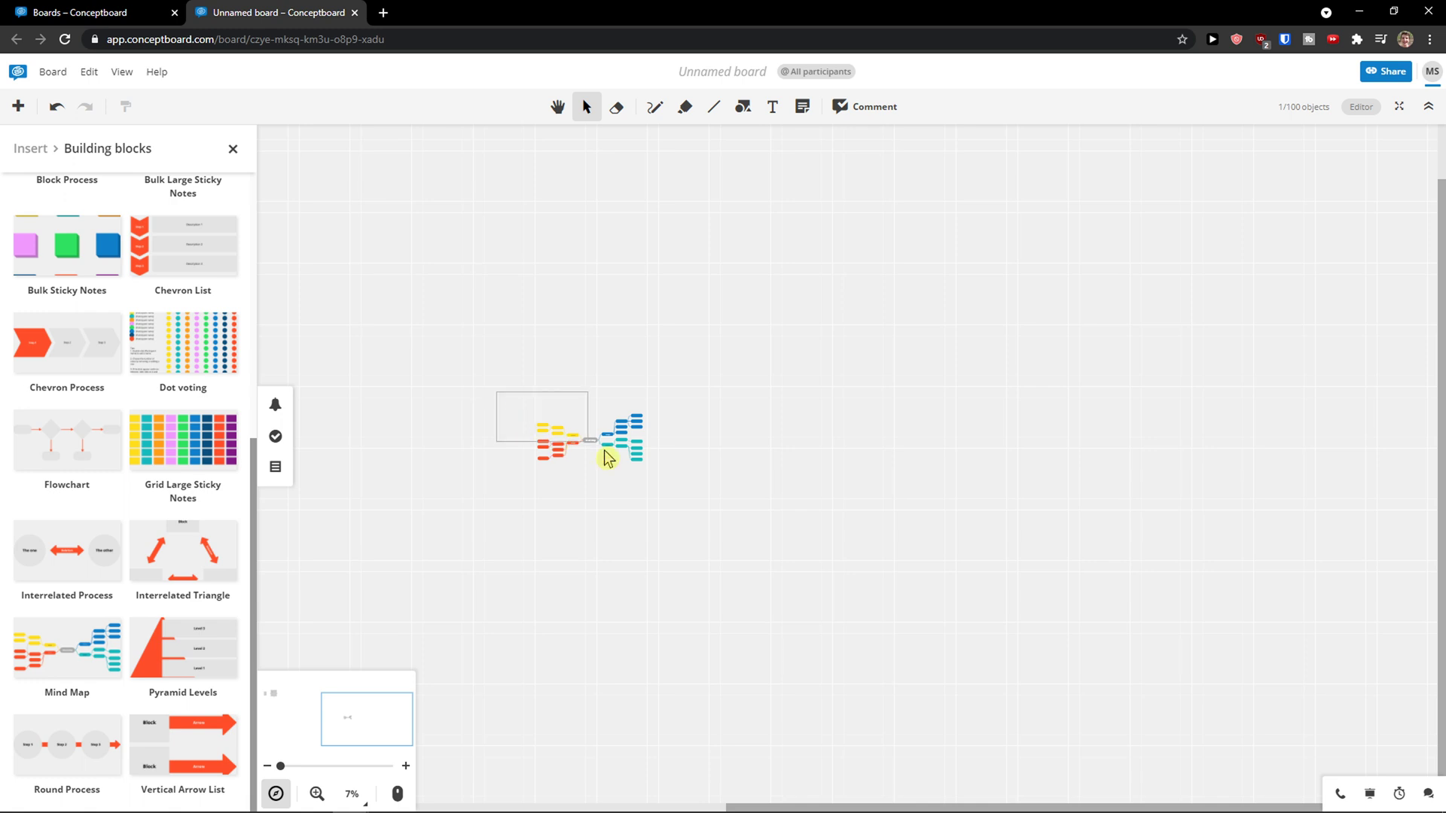
pyautogui.scroll(2, 602, 450)
pyautogui.moveTo(475, 336); pyautogui.dragTo(757, 503)
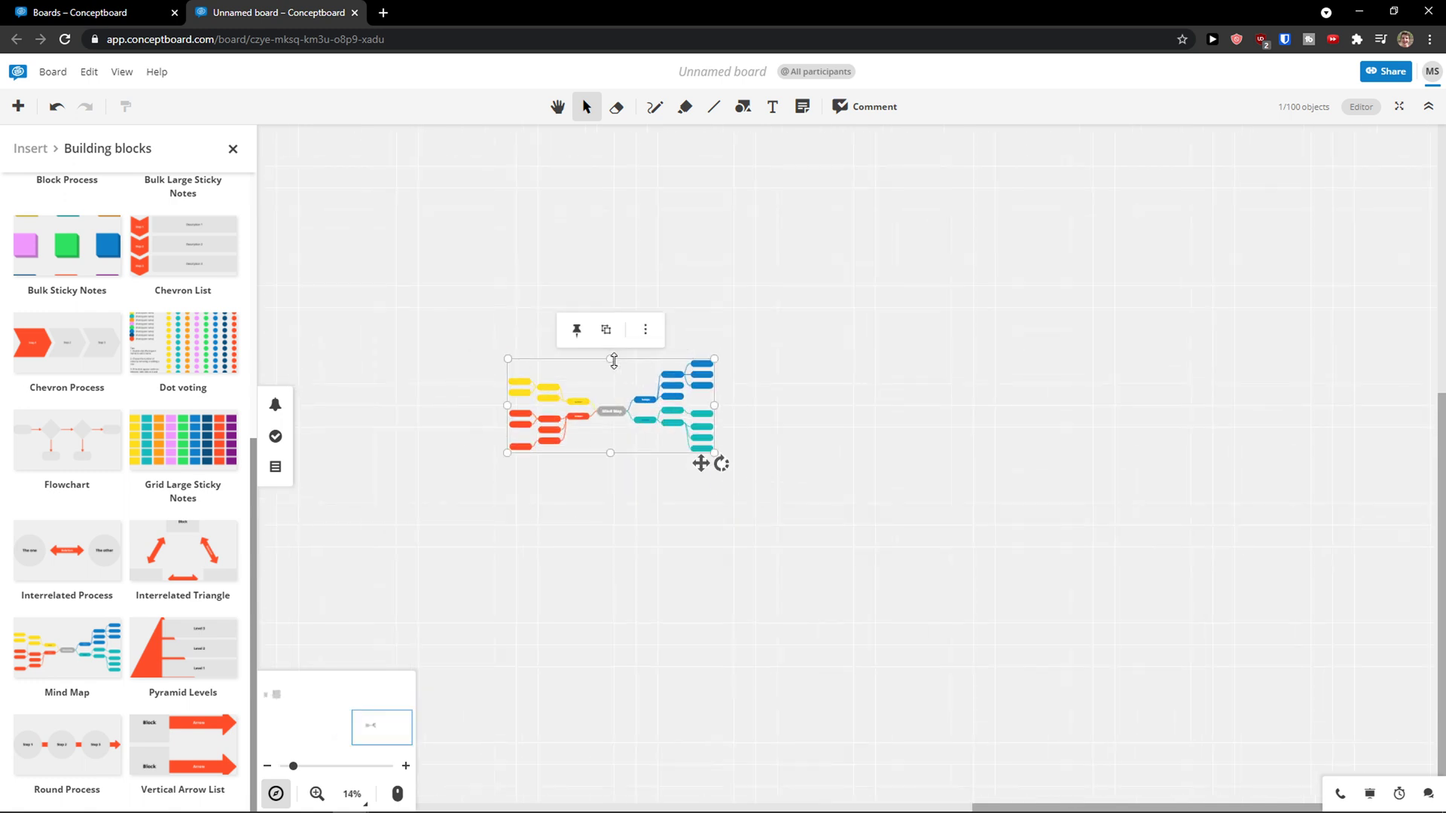
pyautogui.moveTo(554, 391); pyautogui.dragTo(103, 194)
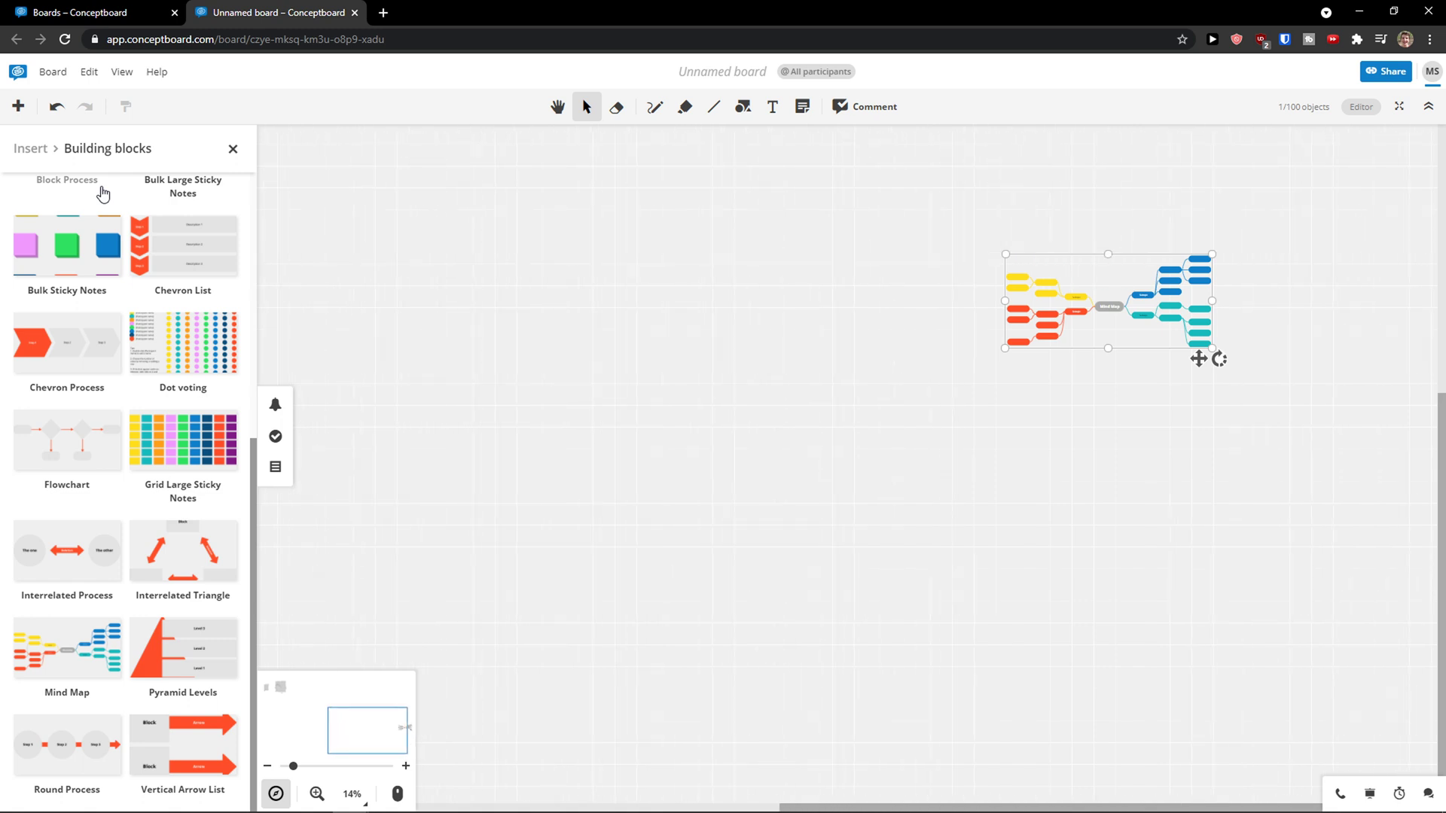
pyautogui.moveTo(103, 194); pyautogui.dragTo(332, 159)
pyautogui.scroll(-3, 390, 378)
pyautogui.moveTo(355, 406); pyautogui.dragTo(617, 524)
pyautogui.moveTo(456, 432); pyautogui.dragTo(834, 584)
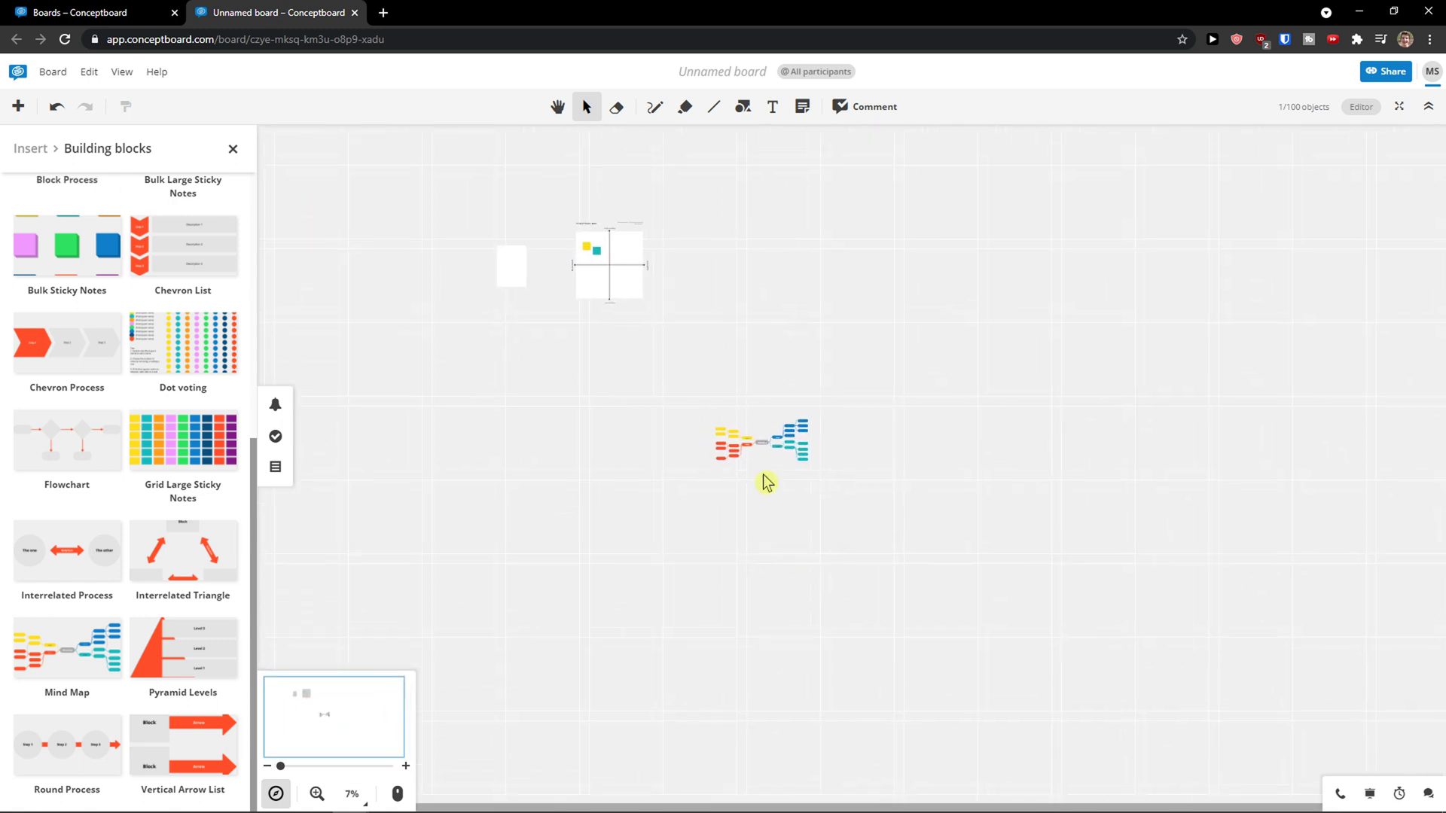
pyautogui.click(734, 445)
pyautogui.click(707, 417)
pyautogui.moveTo(734, 437); pyautogui.dragTo(735, 255)
pyautogui.scroll(3, 714, 351)
pyautogui.moveTo(629, 319); pyautogui.dragTo(780, 544)
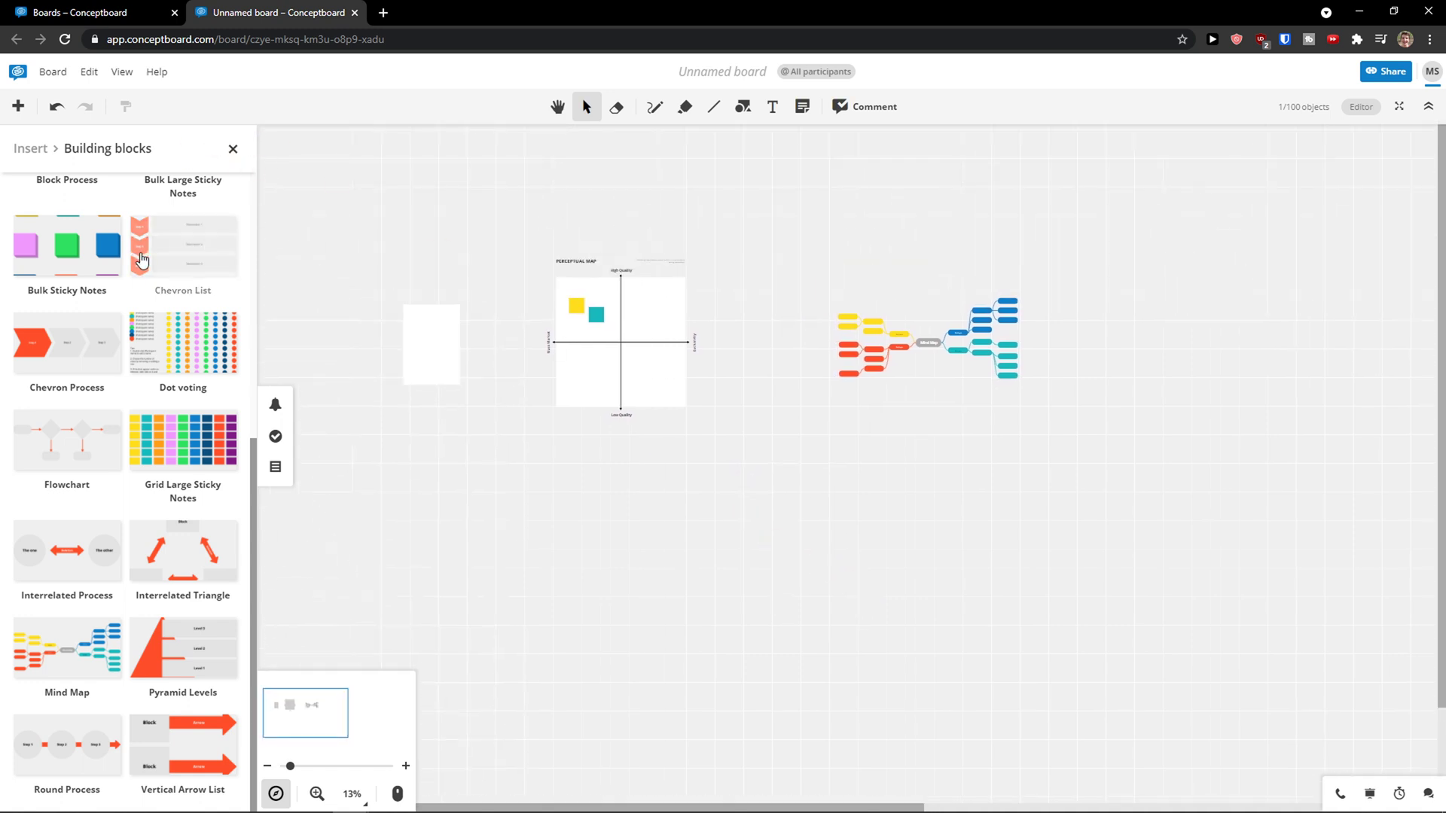
# Browse the popular icons and the other content types offered for insertion, and close the insert options.
pyautogui.click(18, 106)
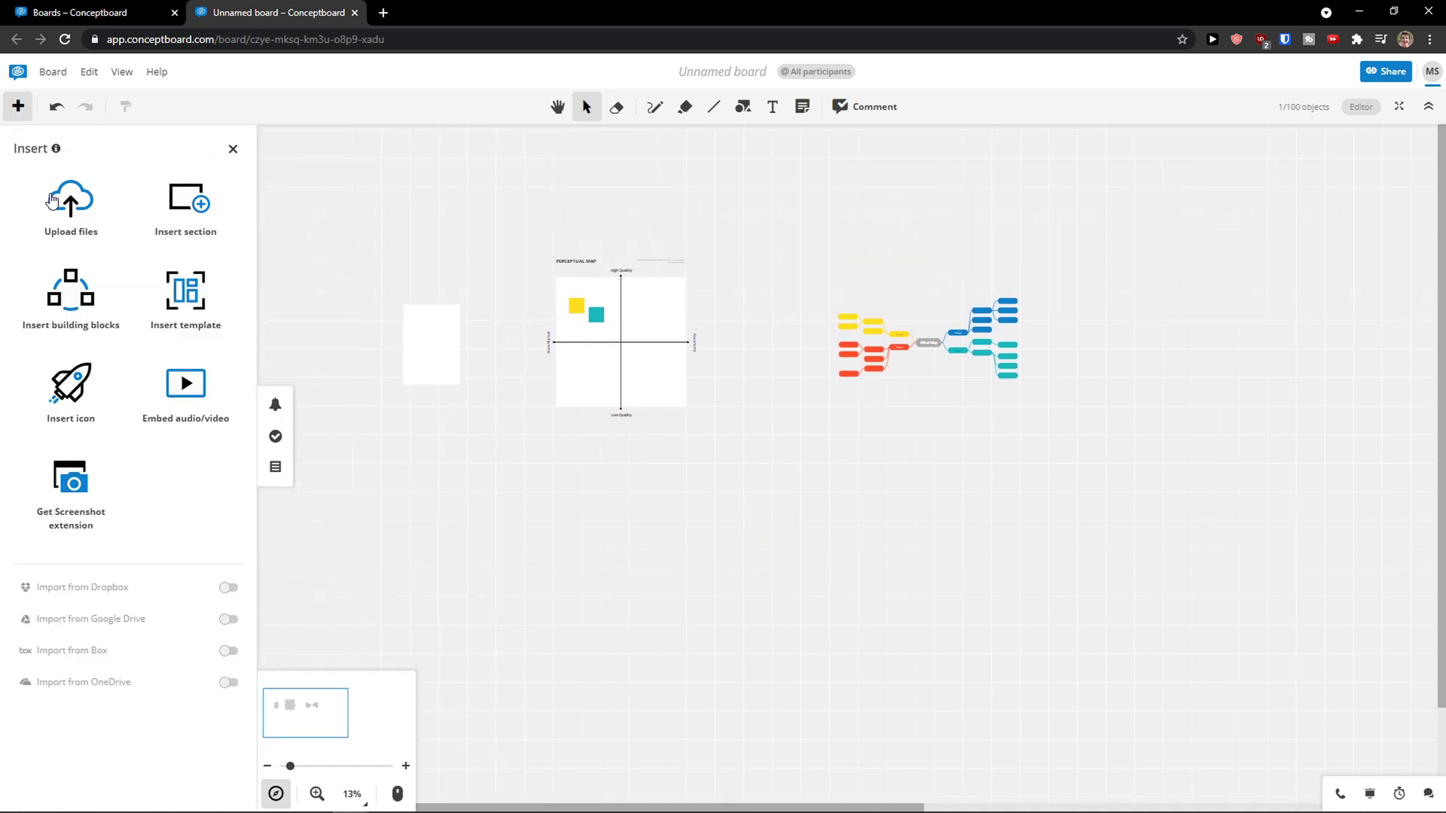
pyautogui.click(71, 384)
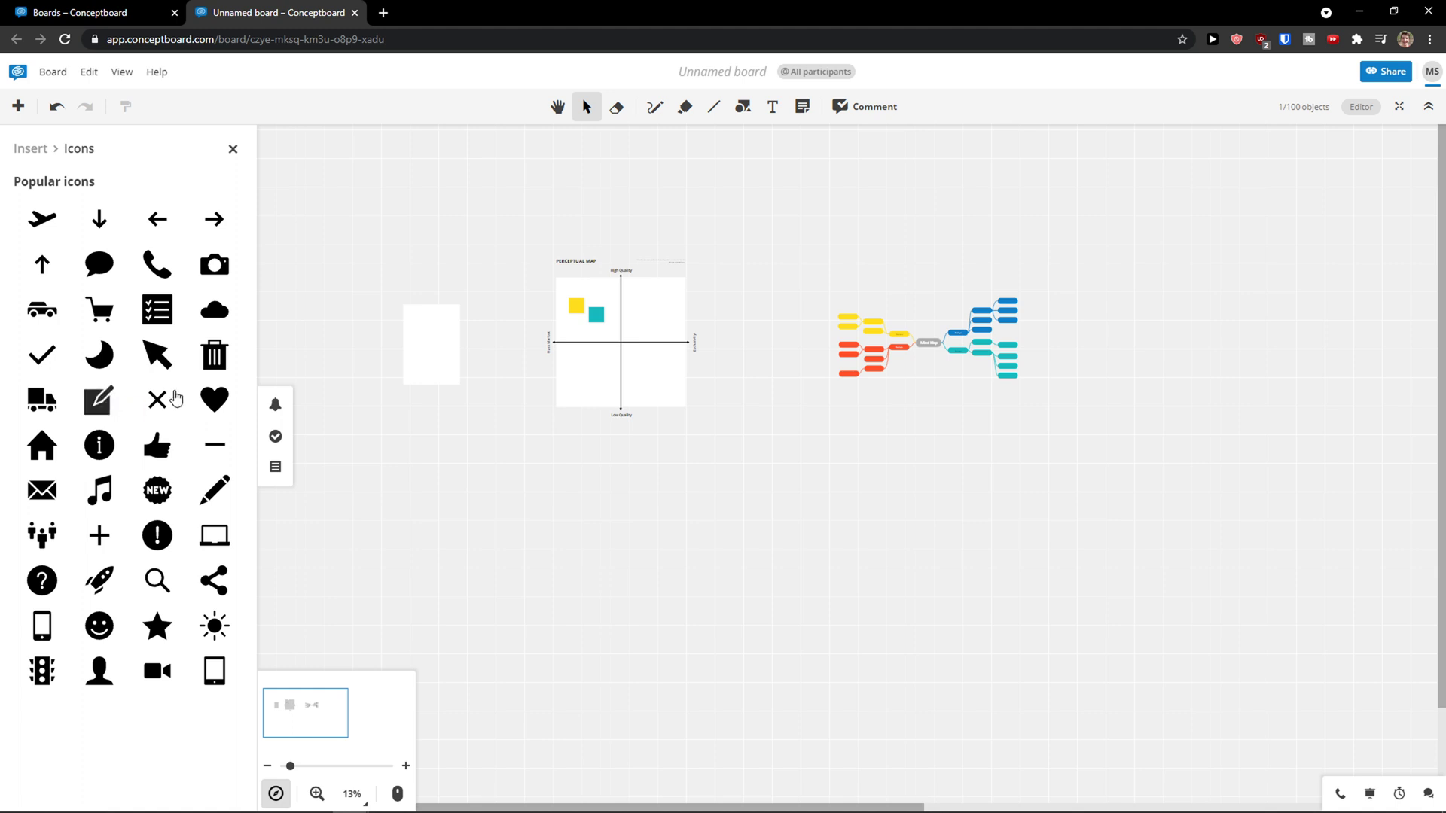
pyautogui.click(233, 150)
pyautogui.click(18, 106)
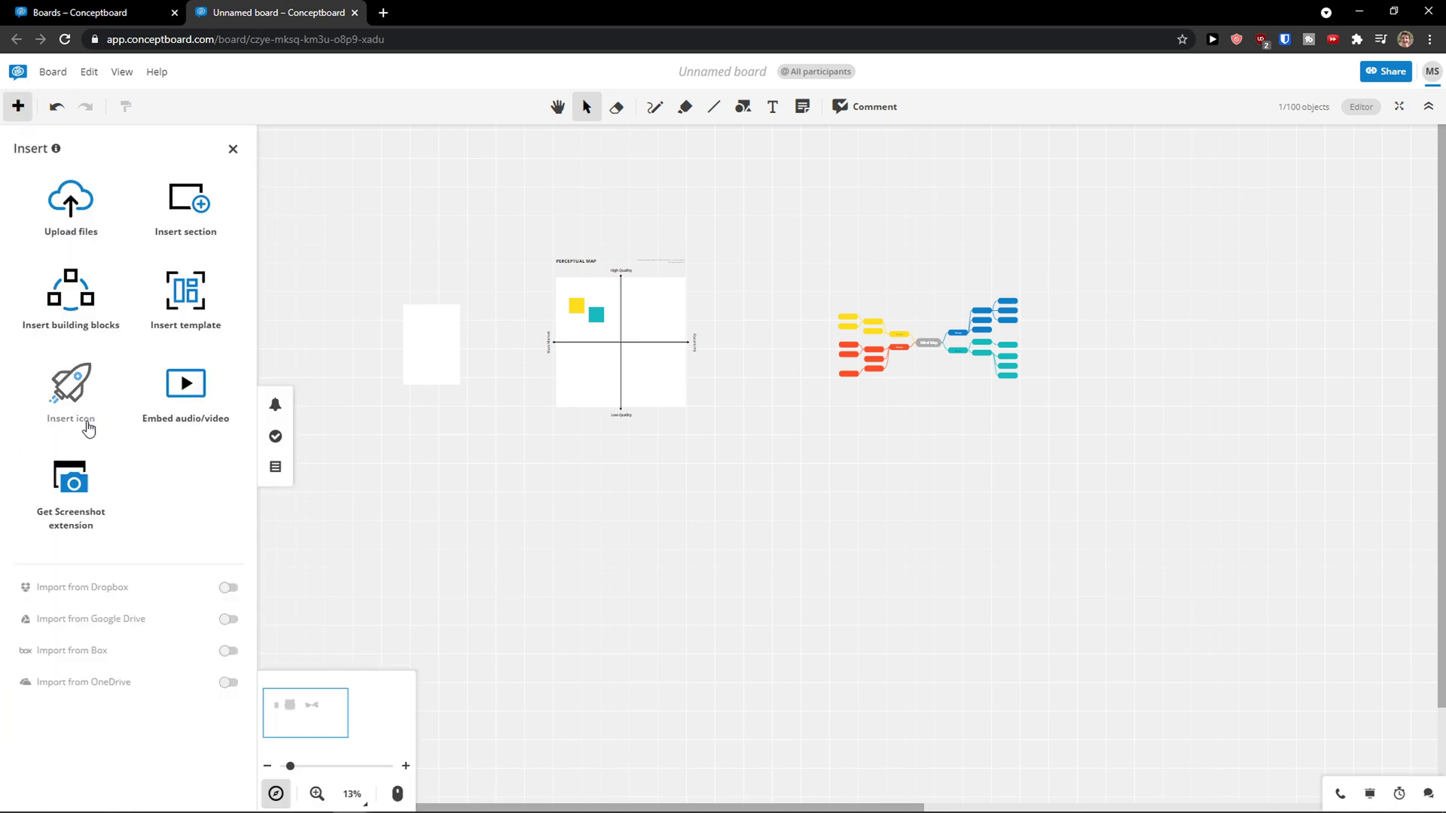
pyautogui.scroll(1, 502, 483)
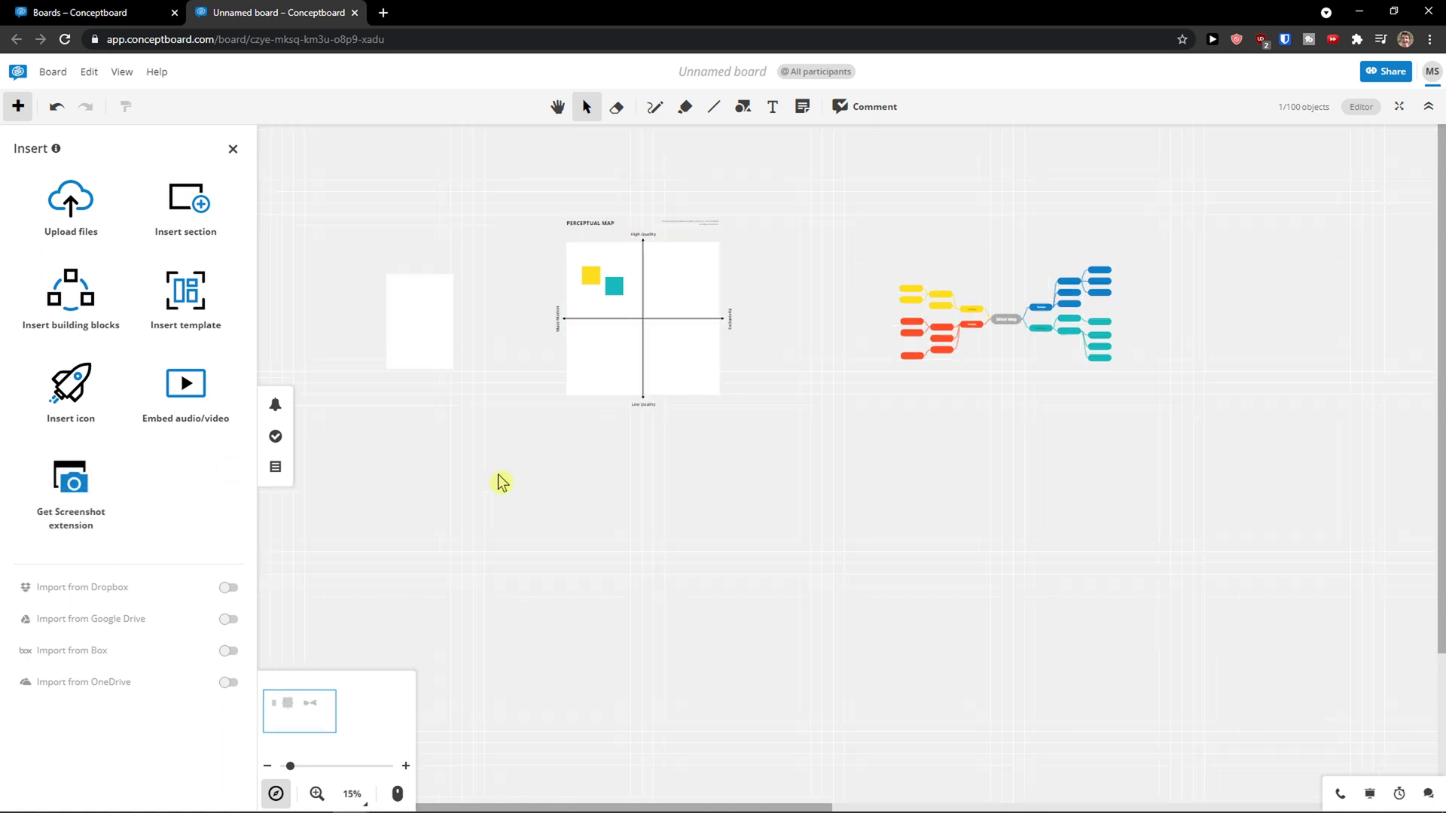
pyautogui.moveTo(631, 475); pyautogui.dragTo(622, 550)
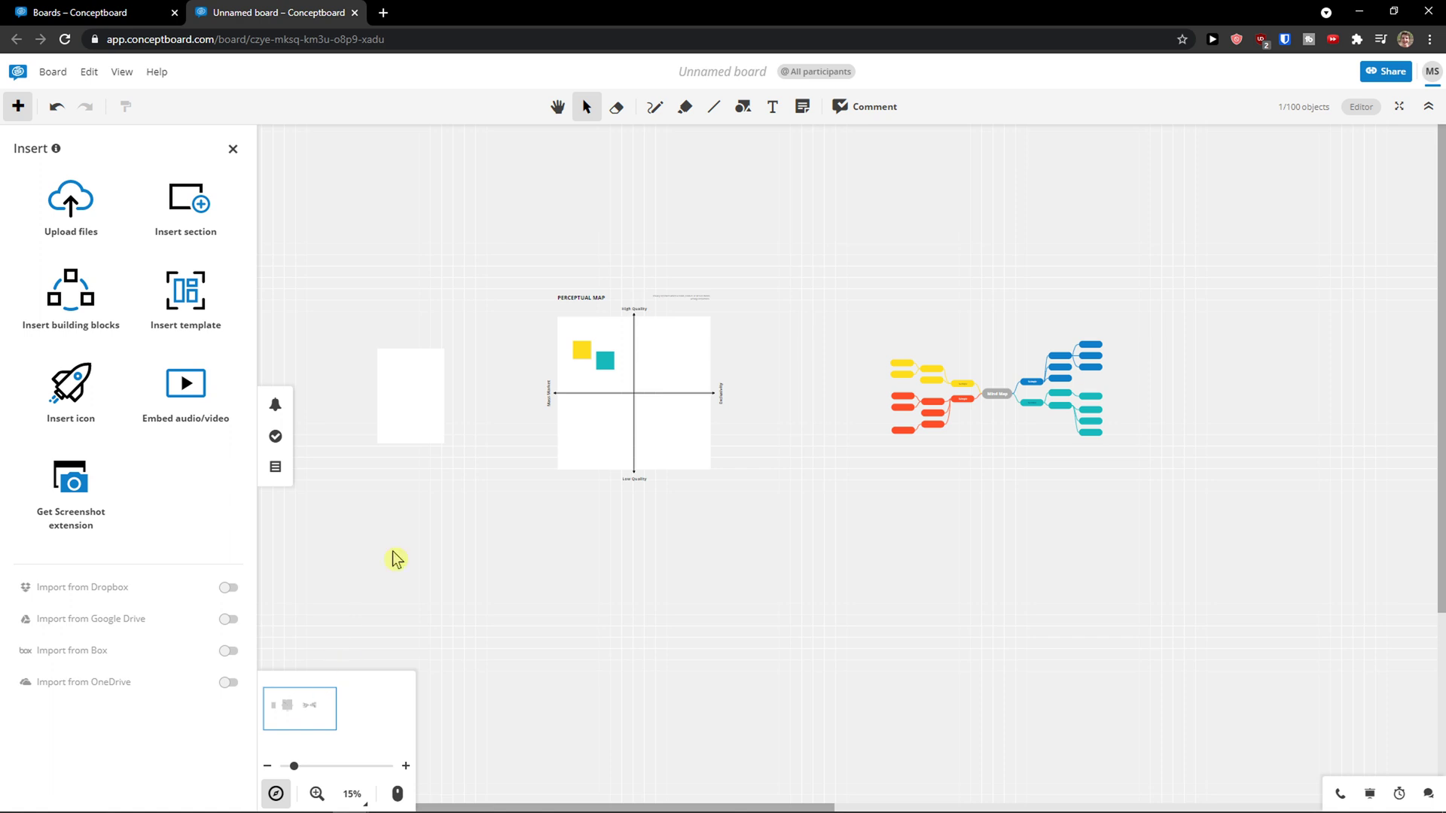
pyautogui.click(233, 150)
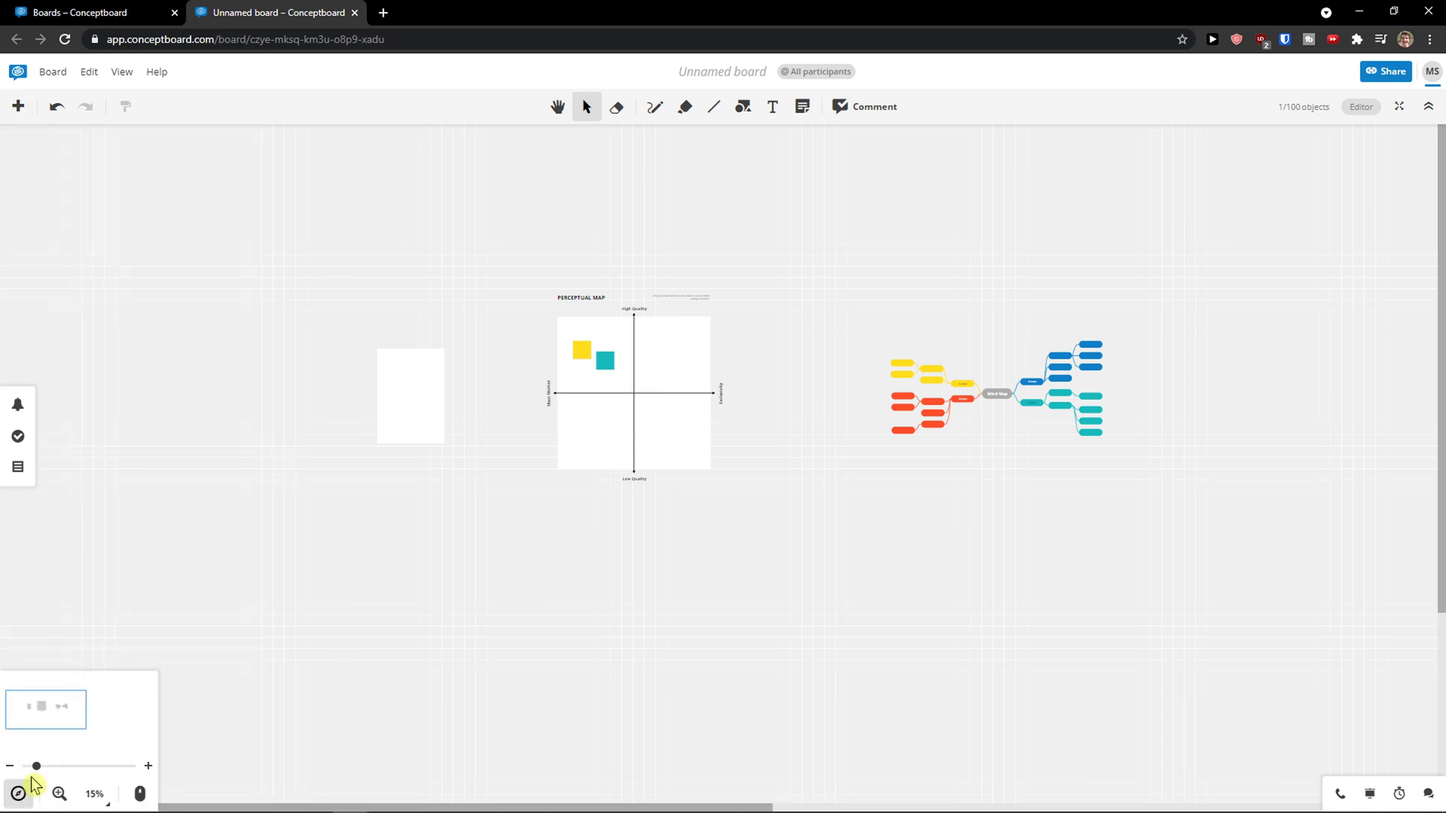
# Examine the board's contents at different zoom levels, from the perceptual map across to the mind map's subtopics.
pyautogui.click(59, 794)
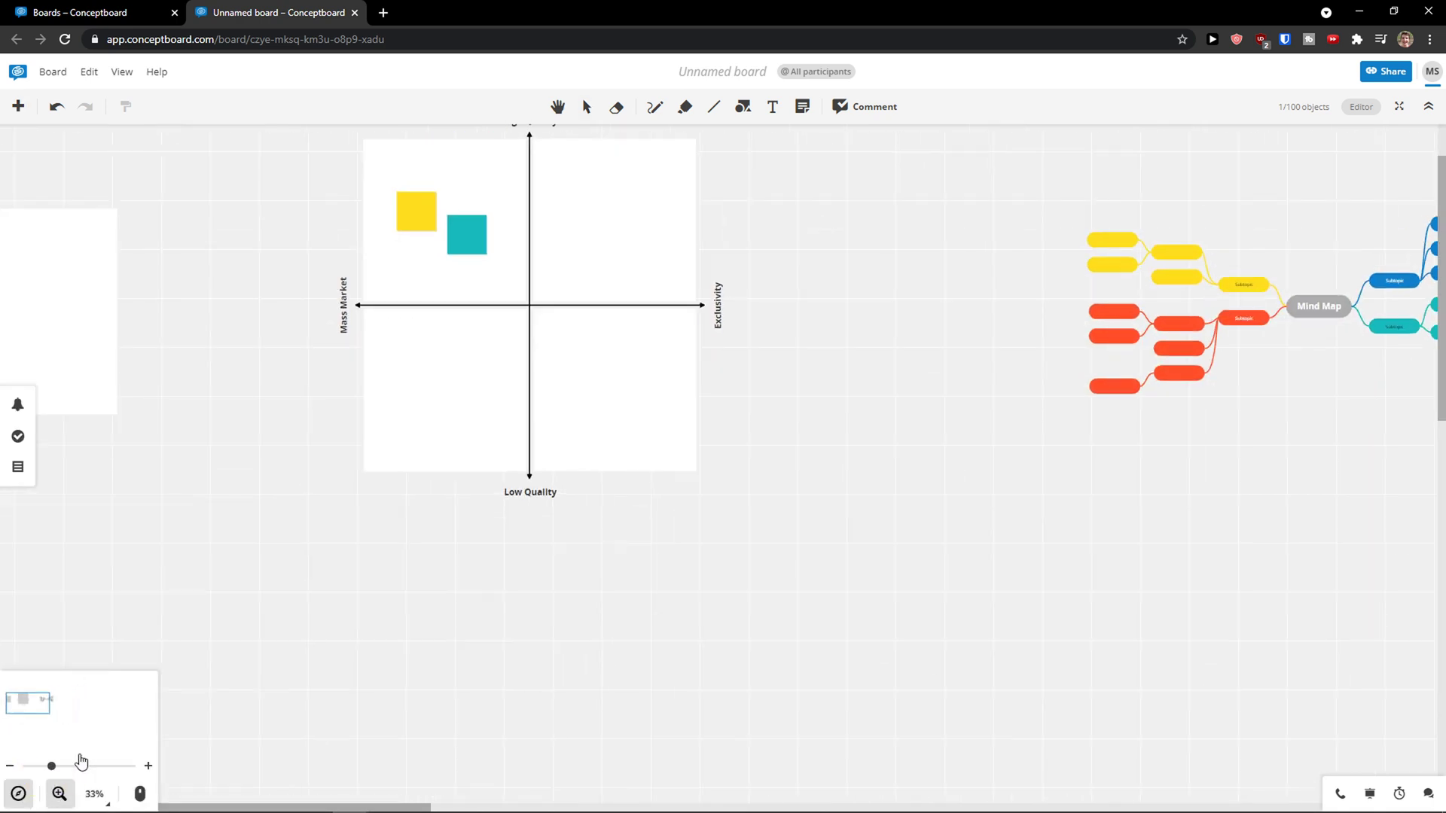
pyautogui.click(58, 793)
pyautogui.moveTo(75, 771); pyautogui.dragTo(54, 776)
pyautogui.scroll(-2, 228, 625)
pyautogui.moveTo(170, 541); pyautogui.dragTo(439, 616)
pyautogui.scroll(3, 439, 616)
pyautogui.scroll(-3, 439, 616)
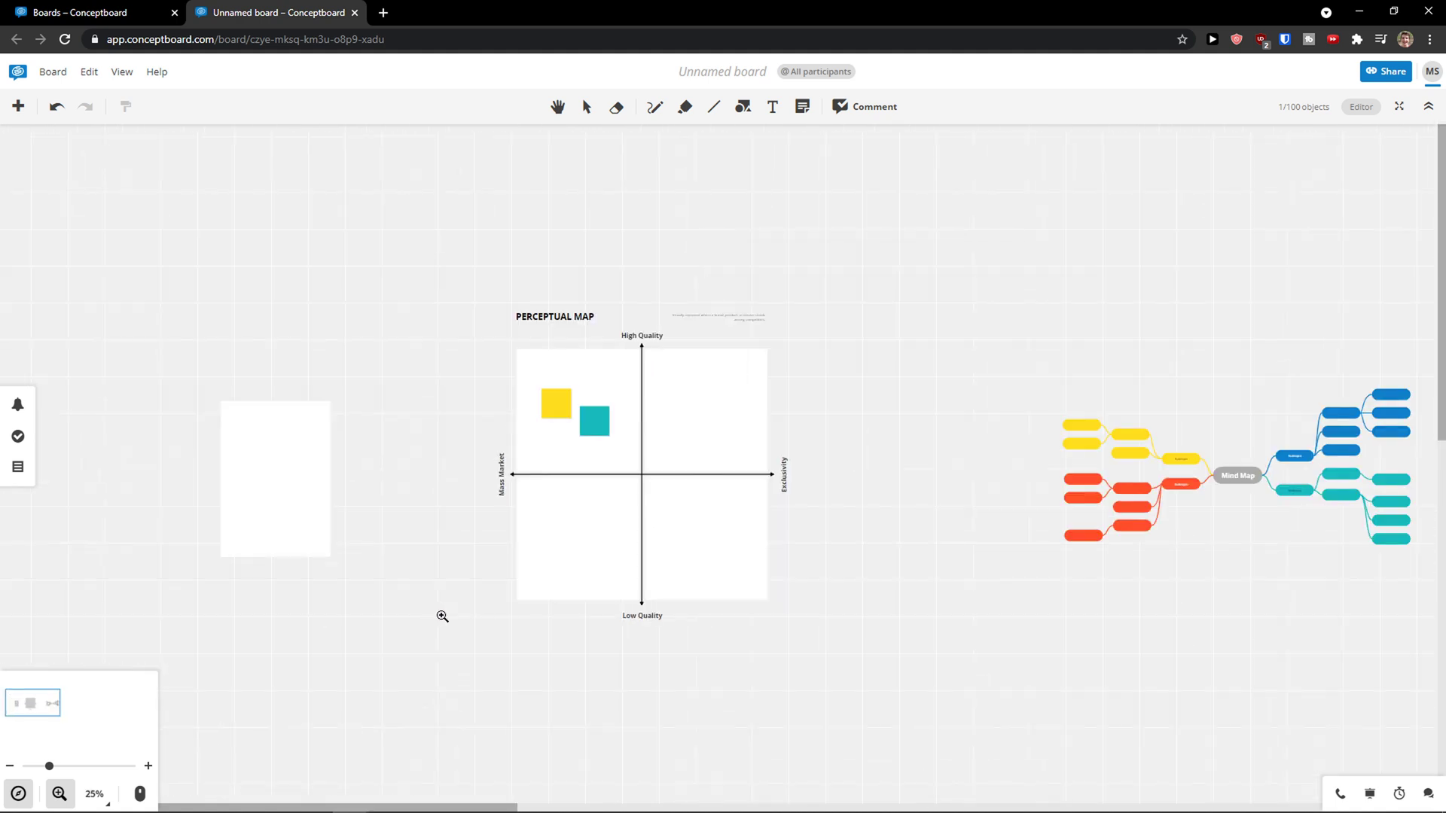
pyautogui.scroll(2, 441, 616)
pyautogui.moveTo(864, 629); pyautogui.dragTo(49, 606)
pyautogui.scroll(3, 688, 510)
pyautogui.moveTo(755, 494); pyautogui.dragTo(655, 594)
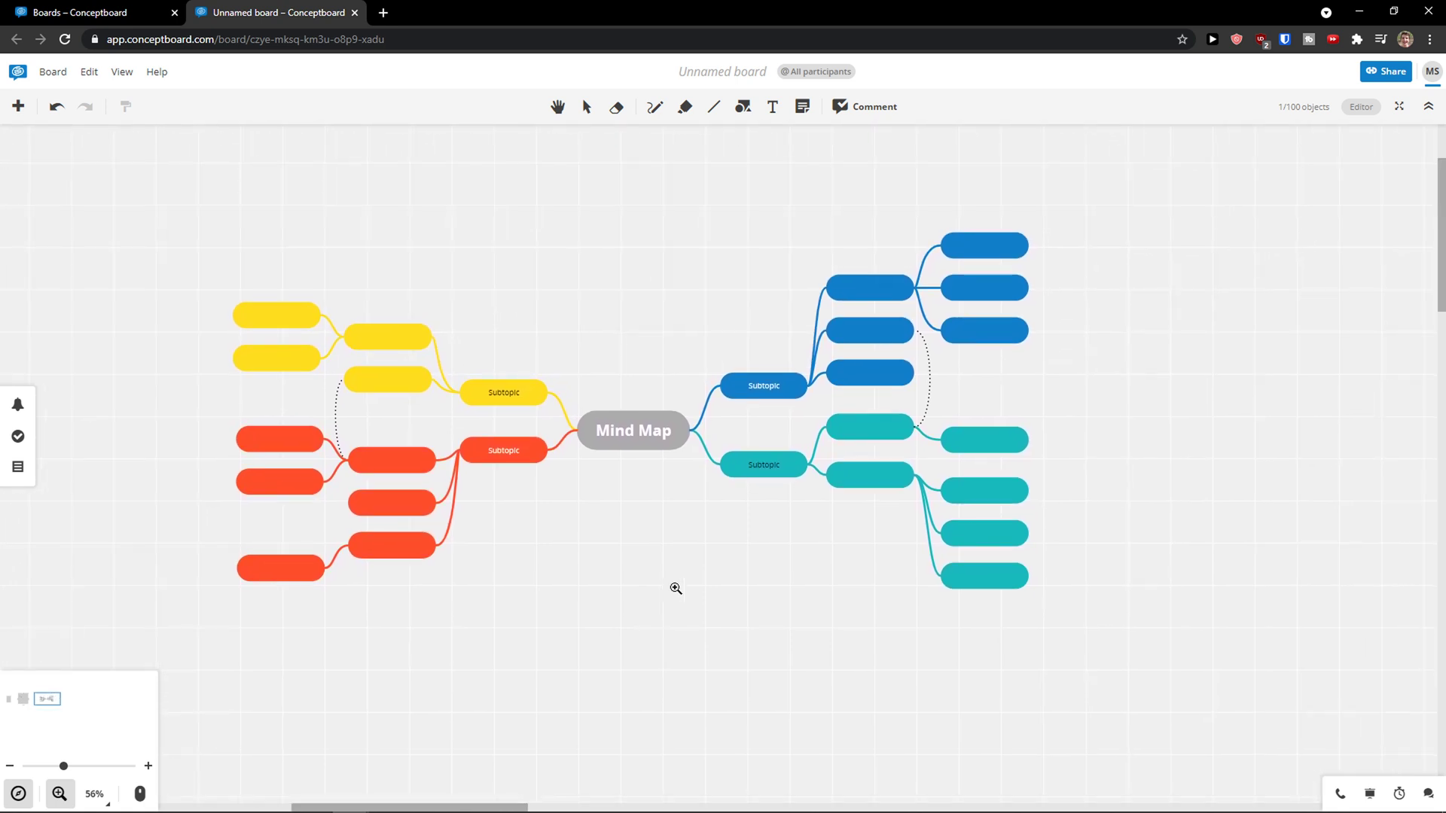
pyautogui.moveTo(566, 226); pyautogui.dragTo(543, 187)
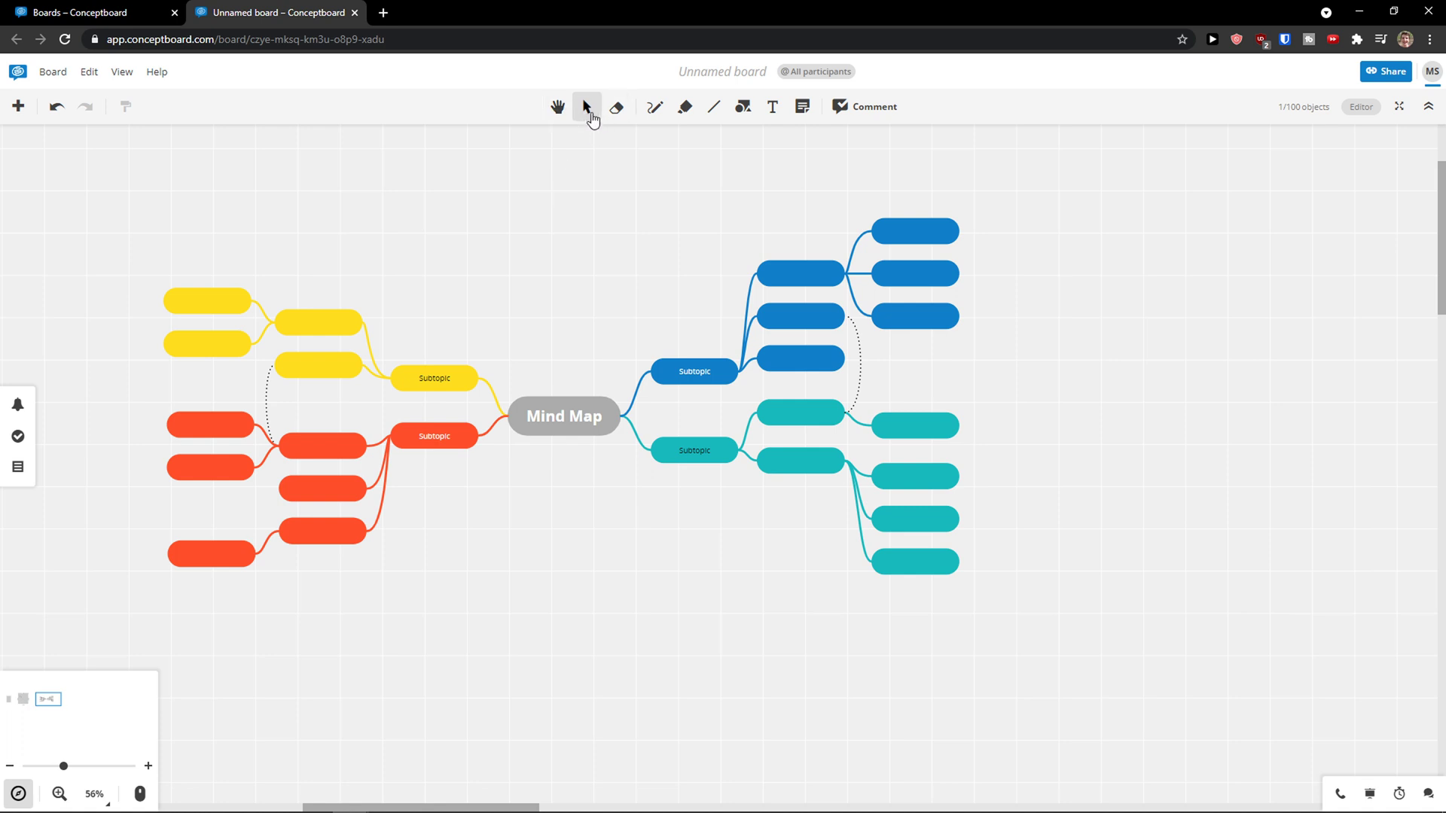
# Erase the whole mind map with the Eraser and undo the erasure.
pyautogui.moveTo(561, 218); pyautogui.dragTo(513, 520)
pyautogui.moveTo(186, 217); pyautogui.dragTo(997, 697)
pyautogui.click(989, 702)
pyautogui.click(619, 110)
pyautogui.click(549, 422)
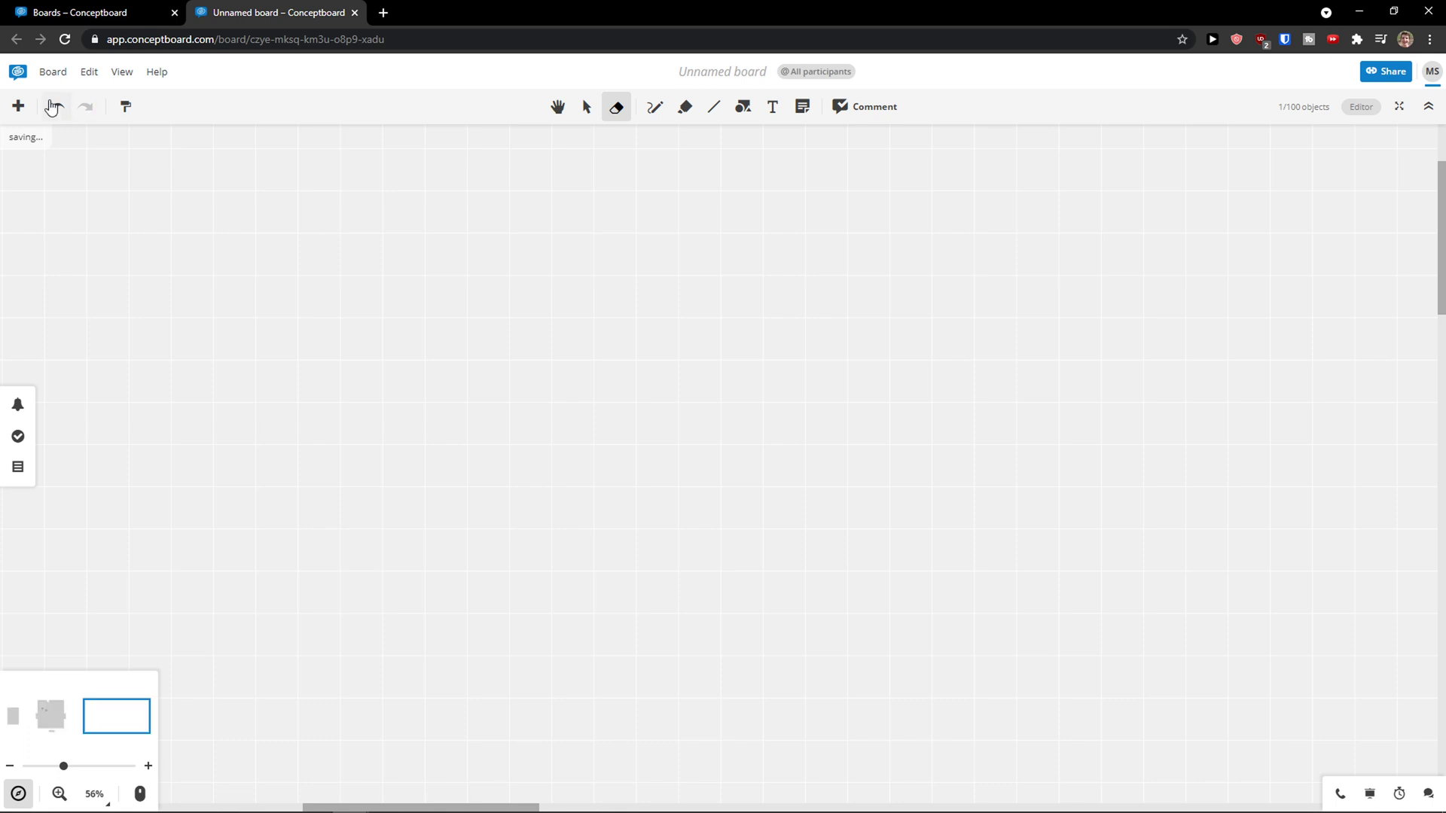
pyautogui.click(74, 124)
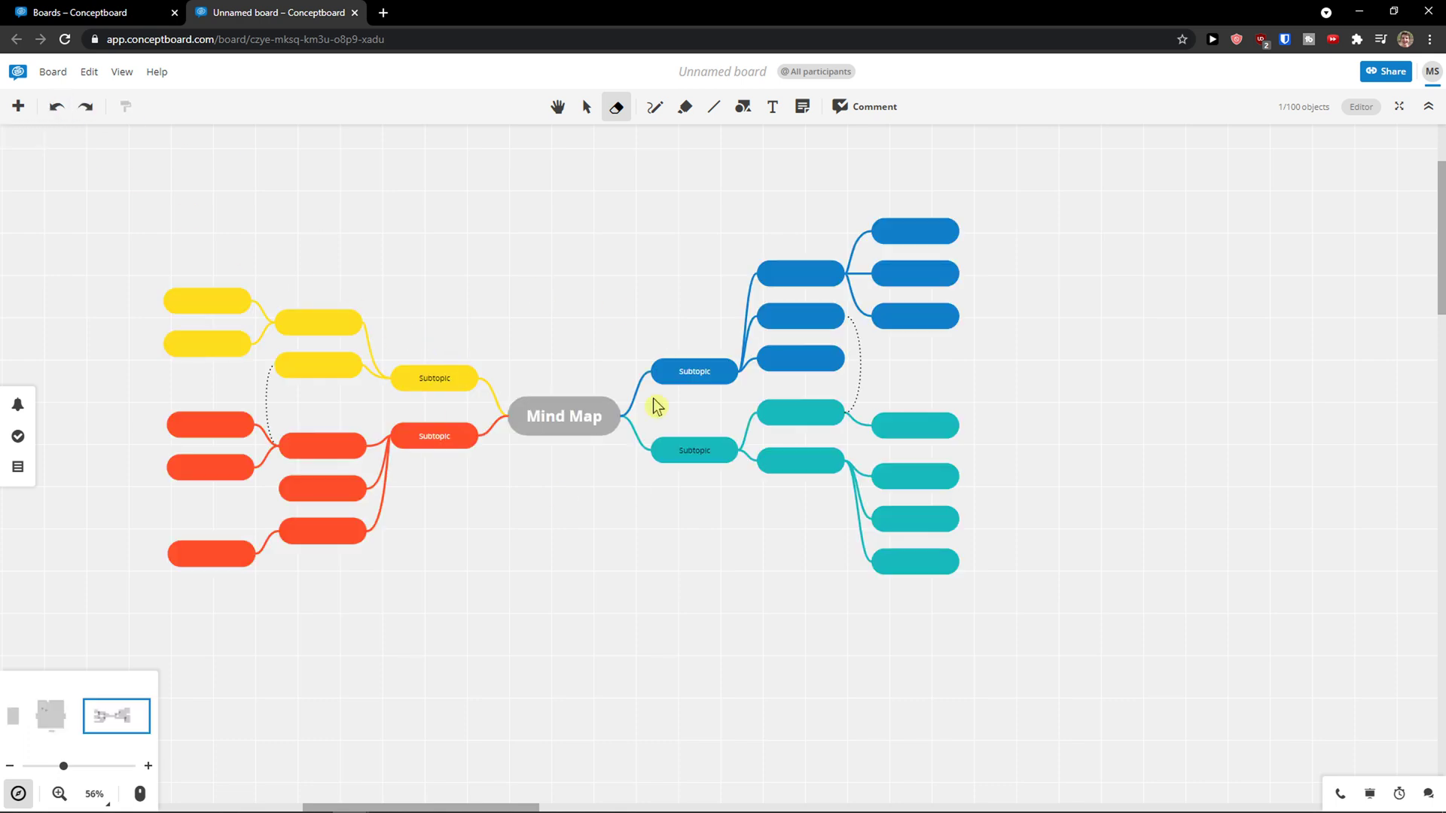
# Sketch a wavy blue 5pt pen line beneath the mind map and a handwritten name in a freehand frame under it.
pyautogui.click(650, 110)
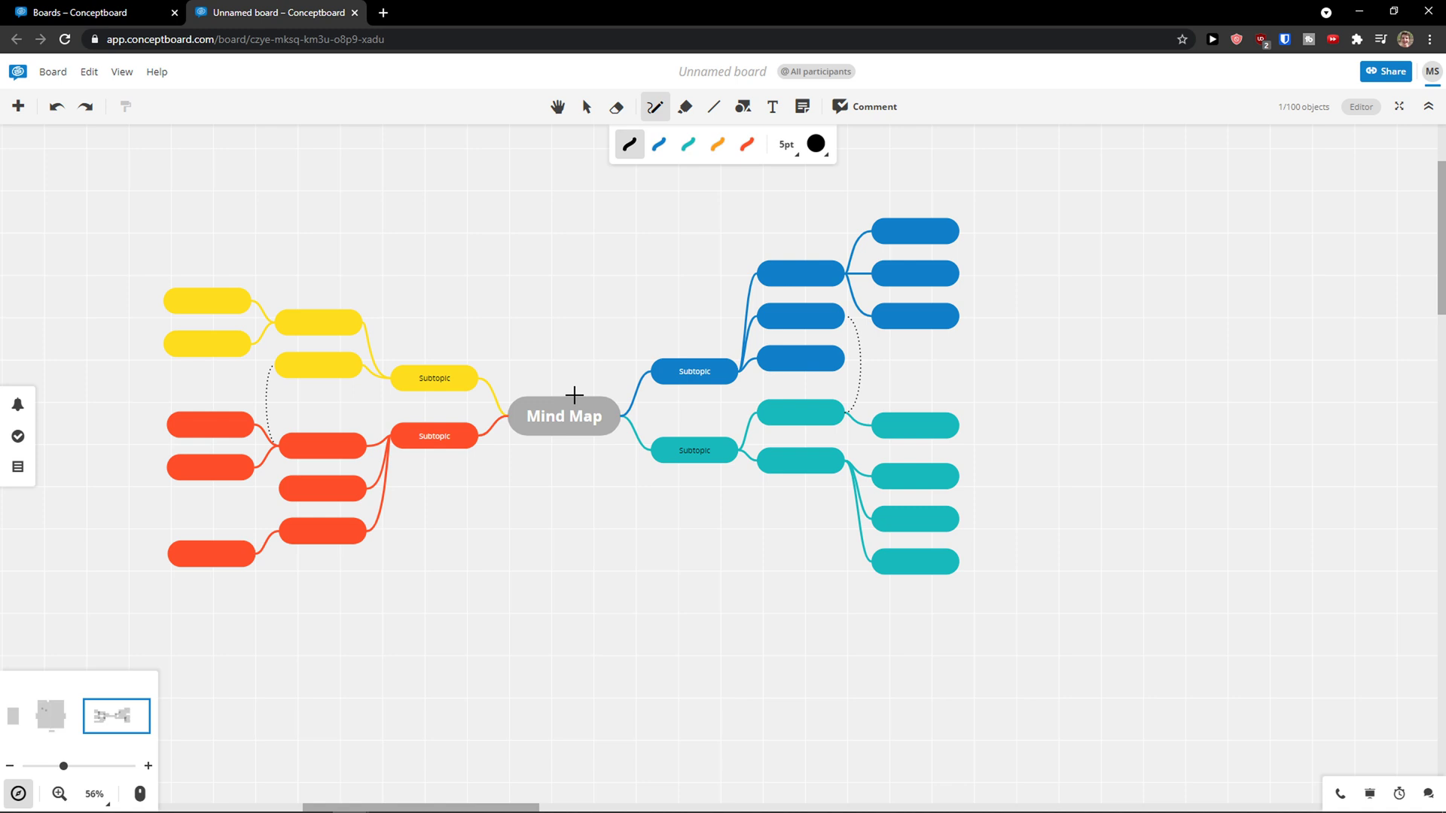
pyautogui.click(660, 147)
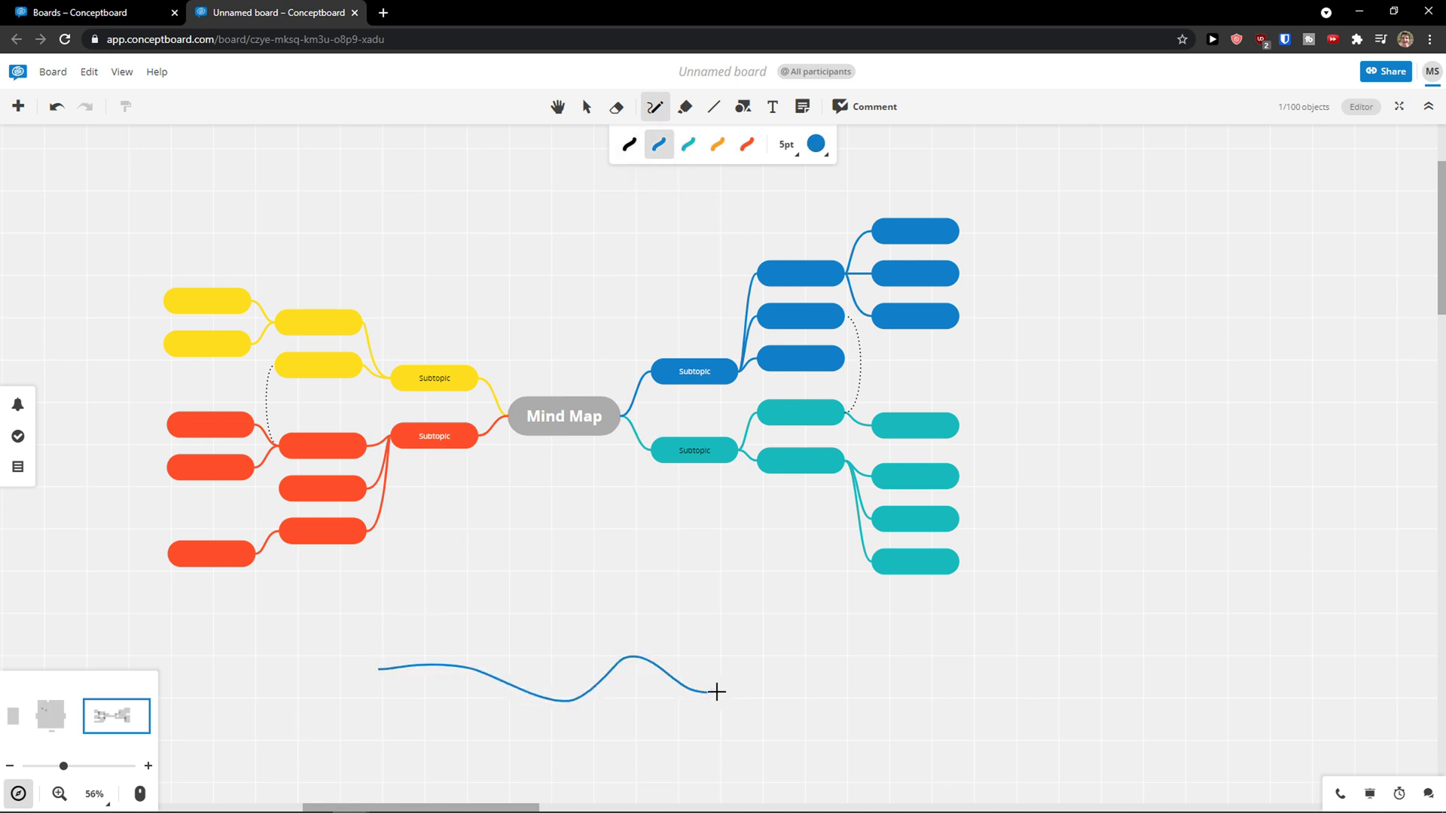
pyautogui.scroll(-3, 771, 678)
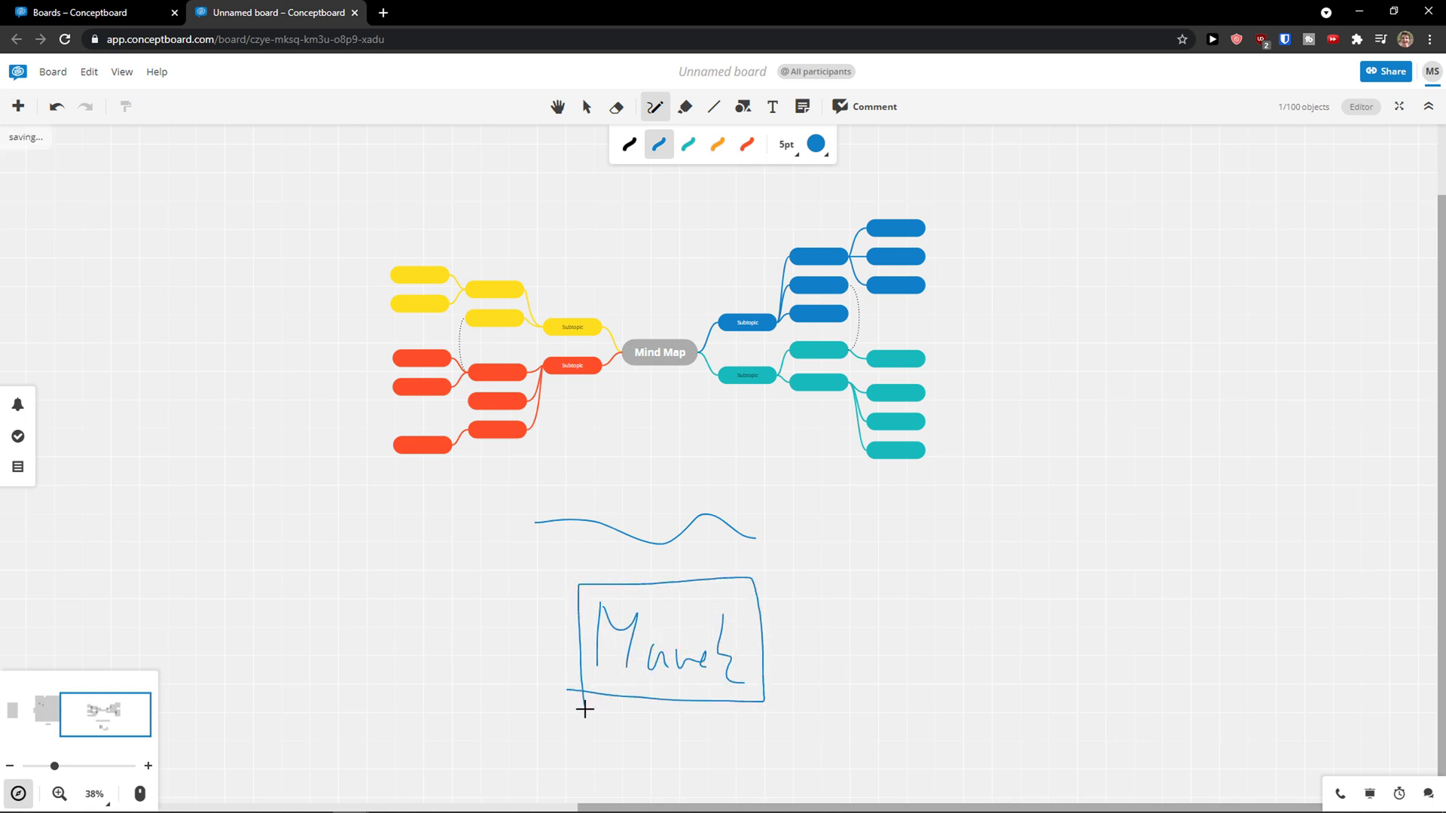
pyautogui.scroll(3, 884, 607)
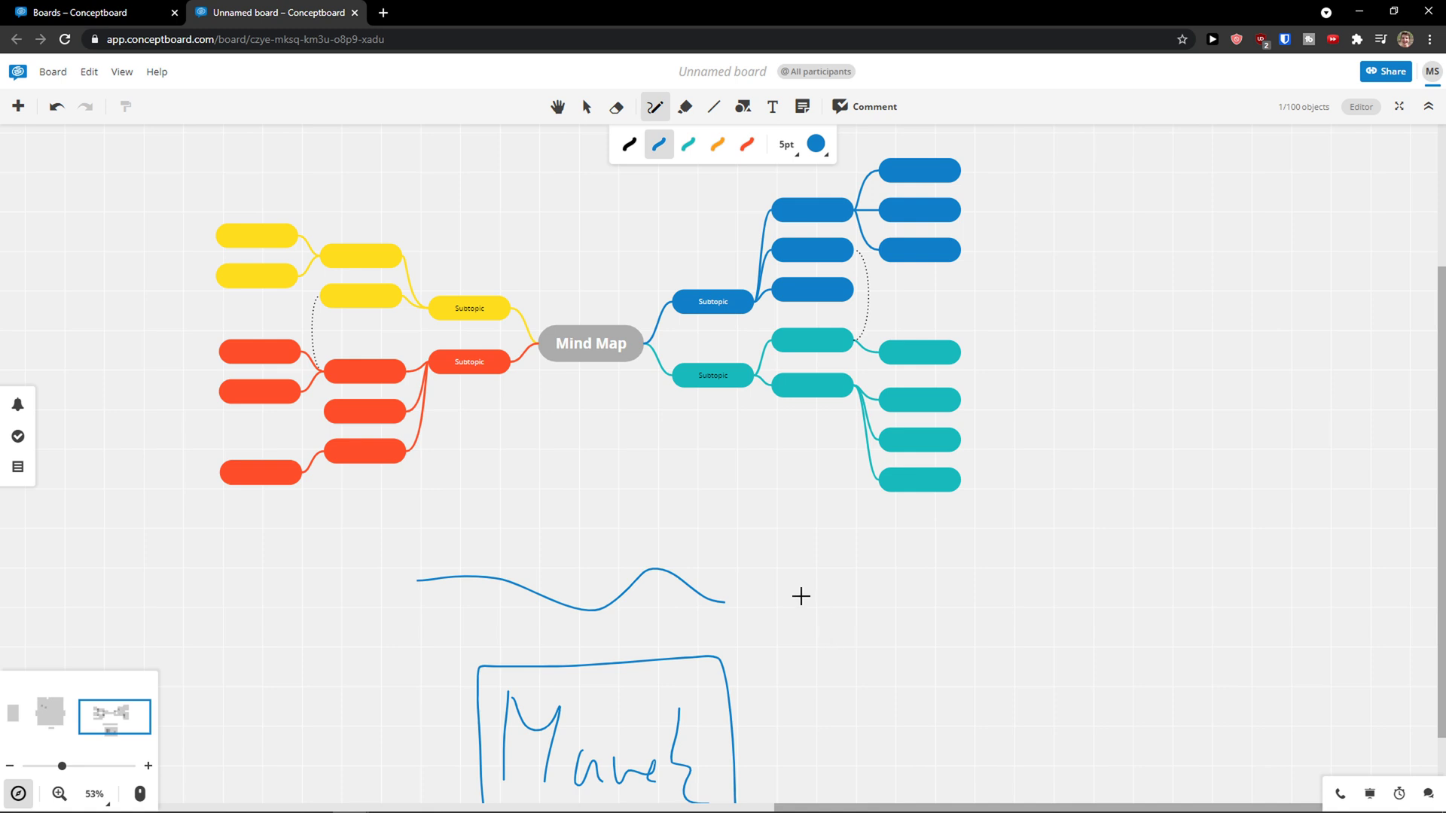
# Mark the handwritten name with the 21pt teal #18BABD highlighter and add a short highlighter stroke beside its frame.
pyautogui.click(690, 118)
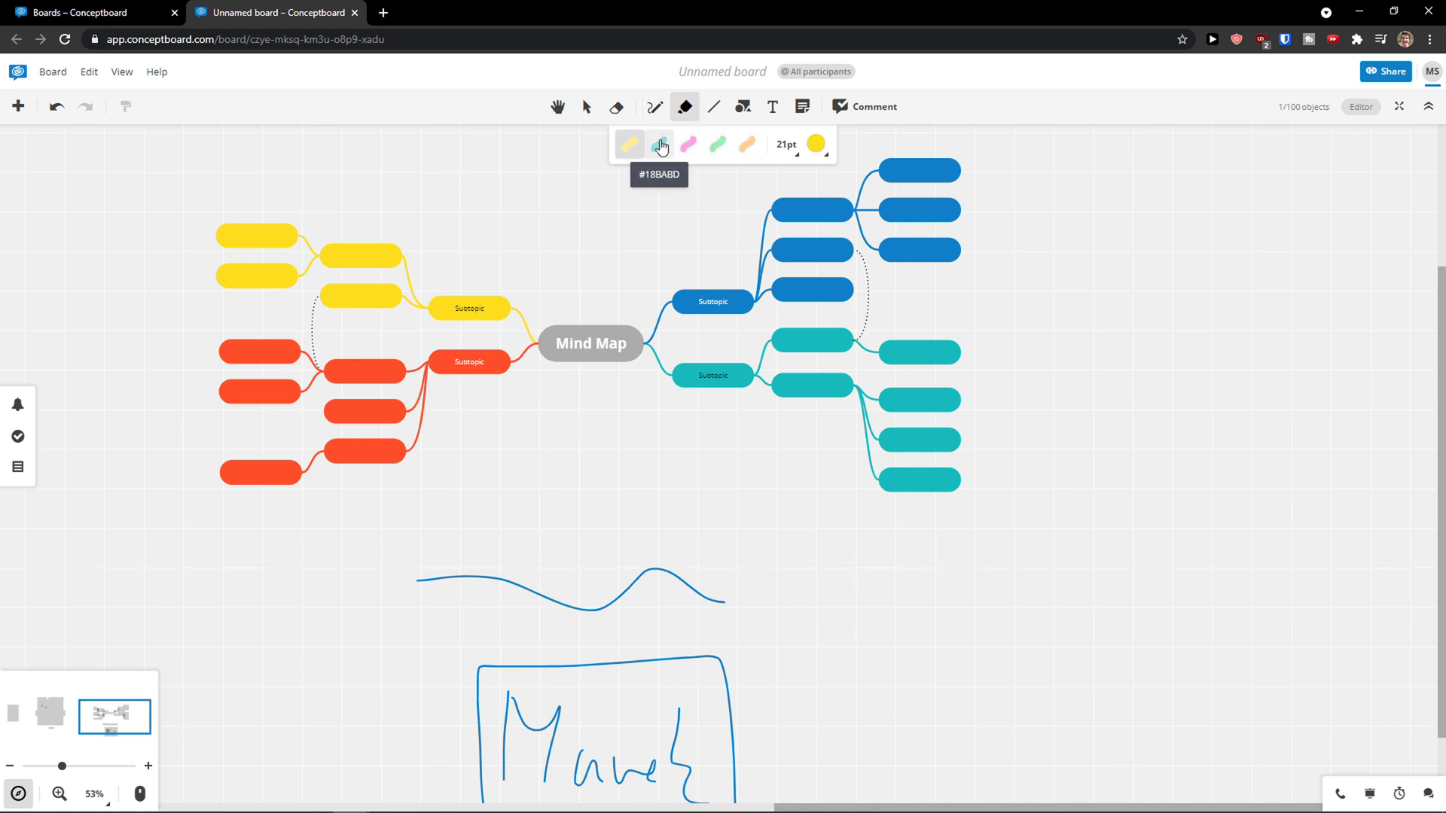
pyautogui.click(661, 147)
pyautogui.moveTo(796, 632); pyautogui.dragTo(850, 440)
pyautogui.moveTo(576, 576)
pyautogui.mouseDown()
pyautogui.moveTo(702, 587)
pyautogui.moveTo(704, 561)
pyautogui.moveTo(595, 497)
pyautogui.mouseUp()
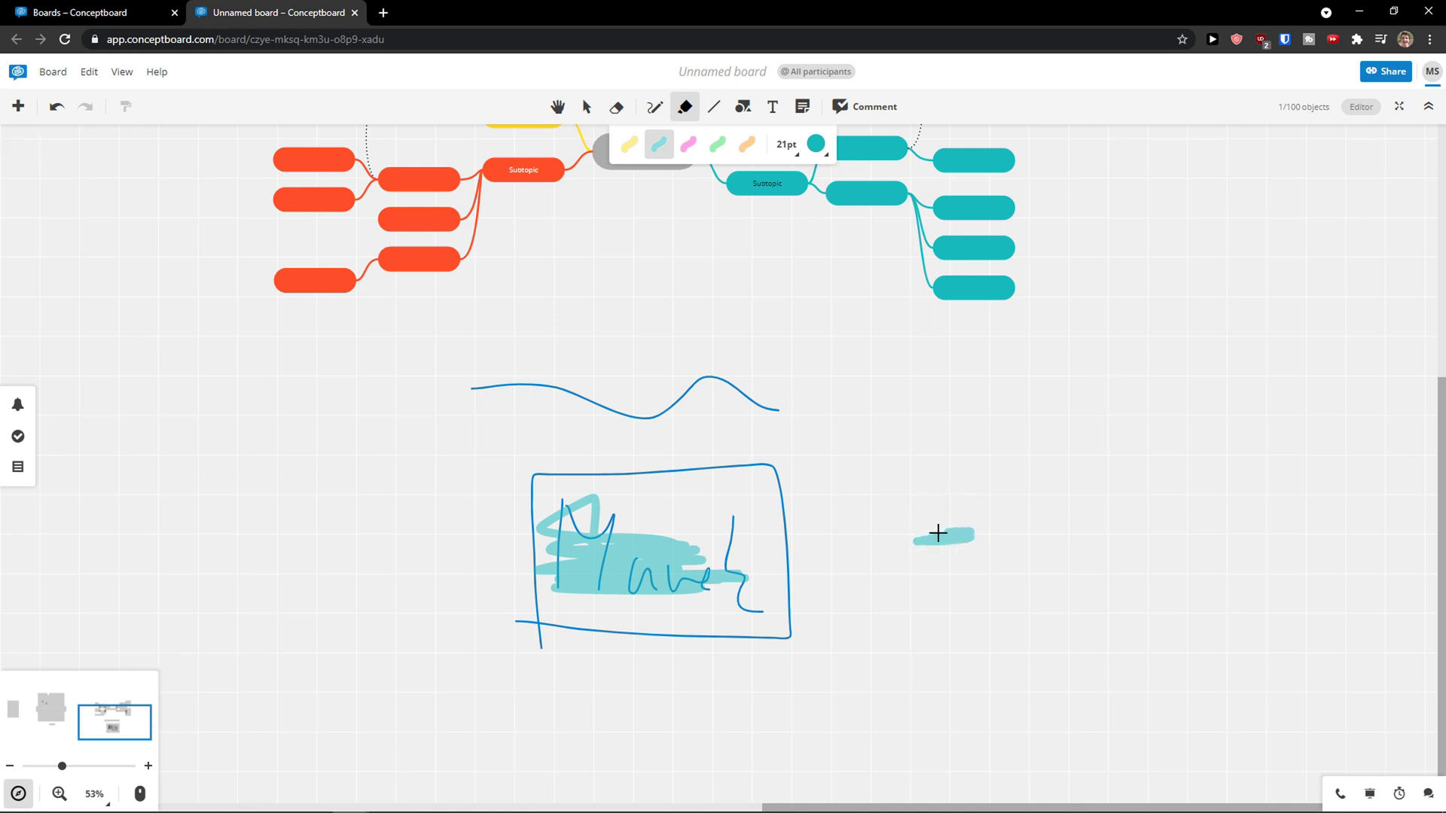
pyautogui.scroll(5, 662, 369)
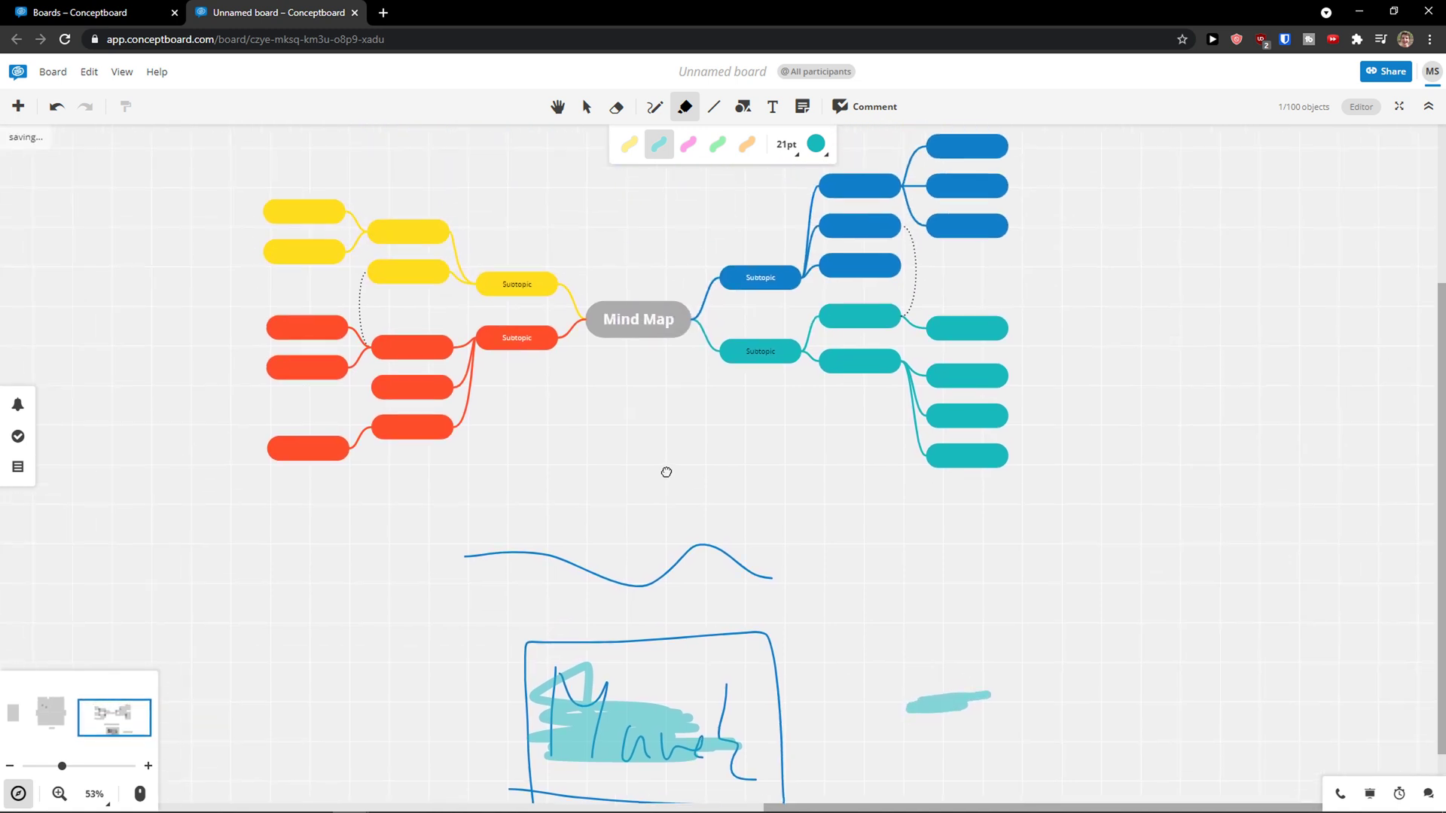
# Draw two blue rounded rectangles side by side in the empty area between the perceptual map and the mind map.
pyautogui.click(712, 115)
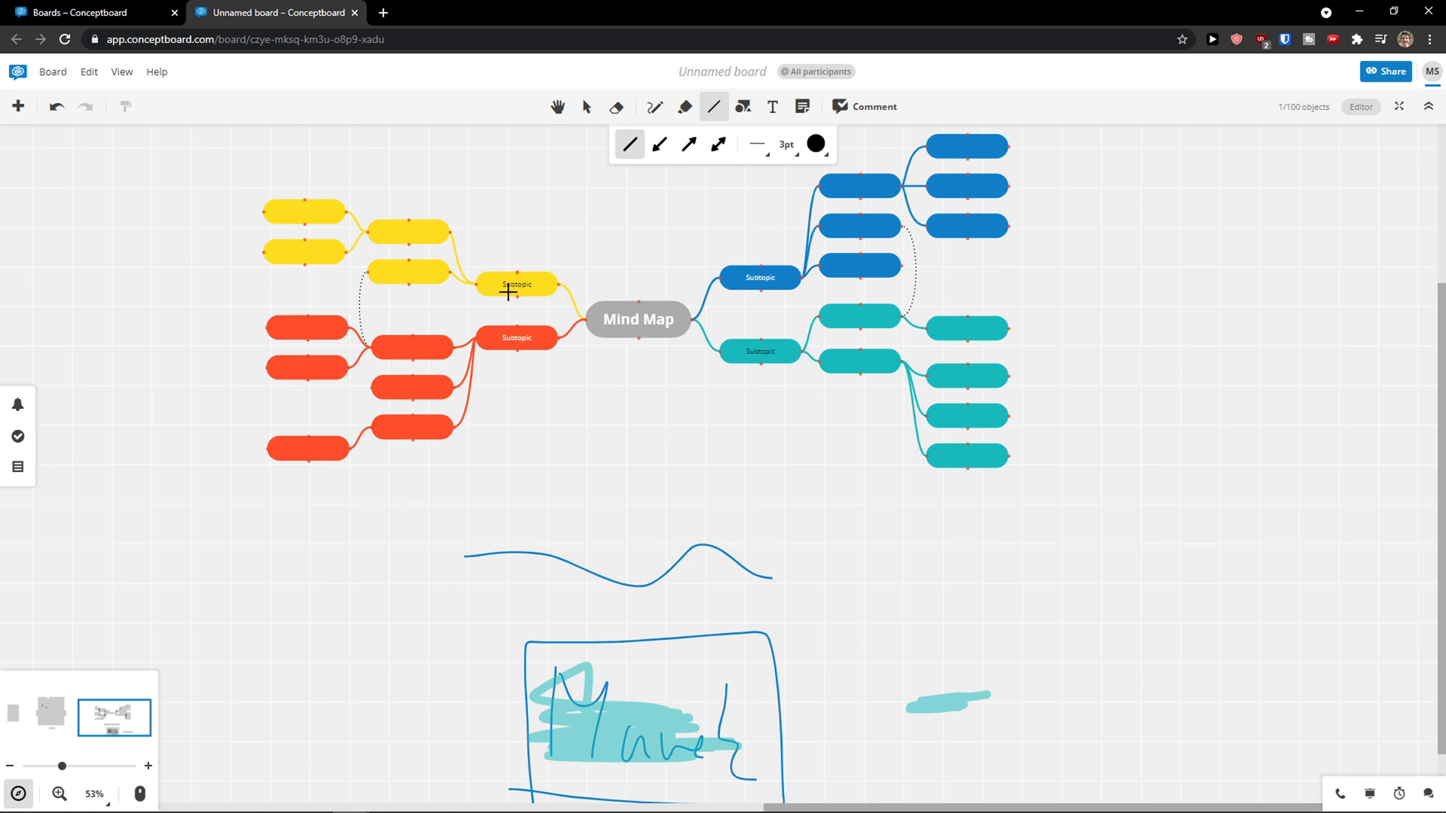
pyautogui.scroll(2, 549, 423)
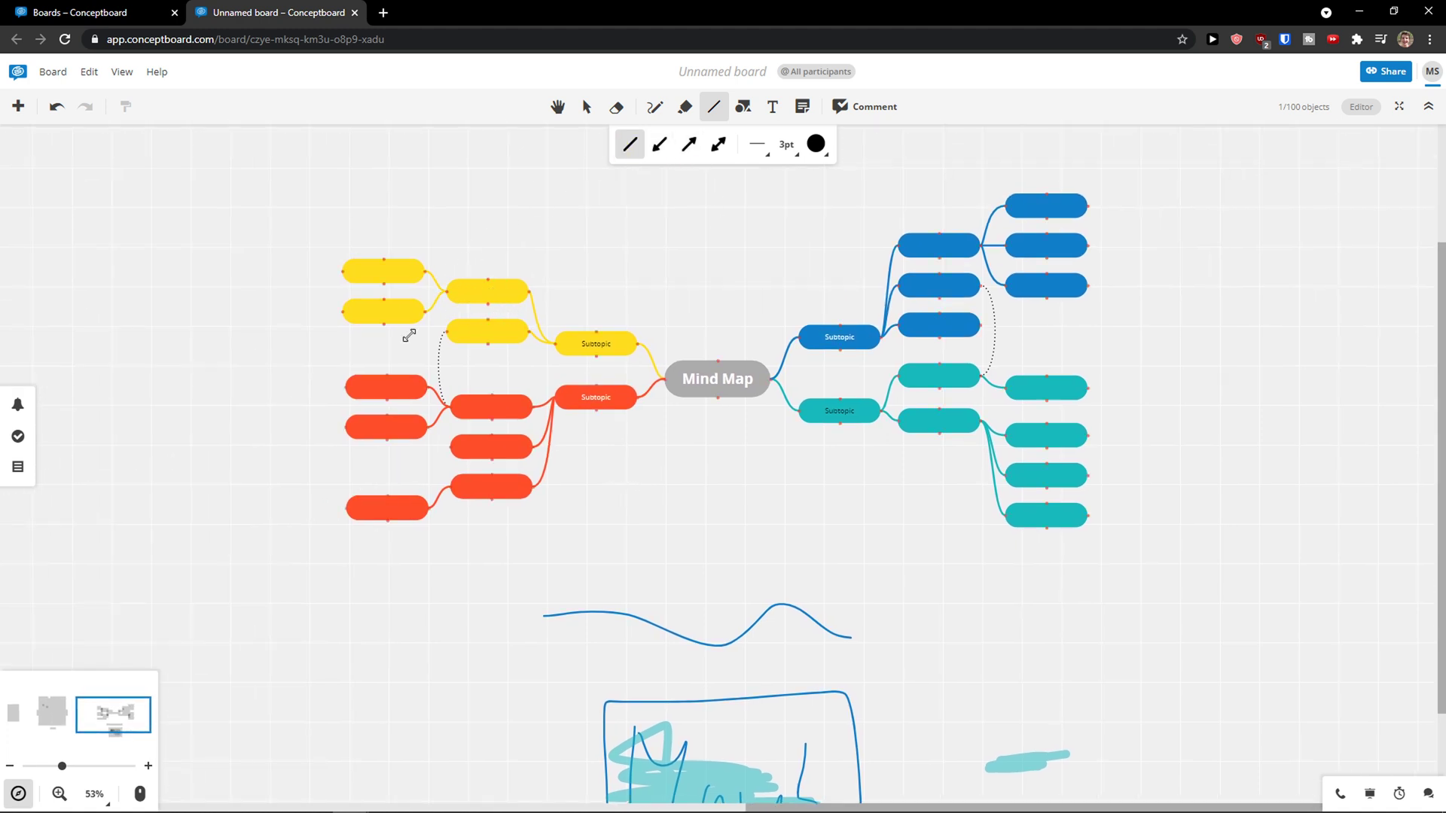
pyautogui.moveTo(251, 475); pyautogui.dragTo(852, 289)
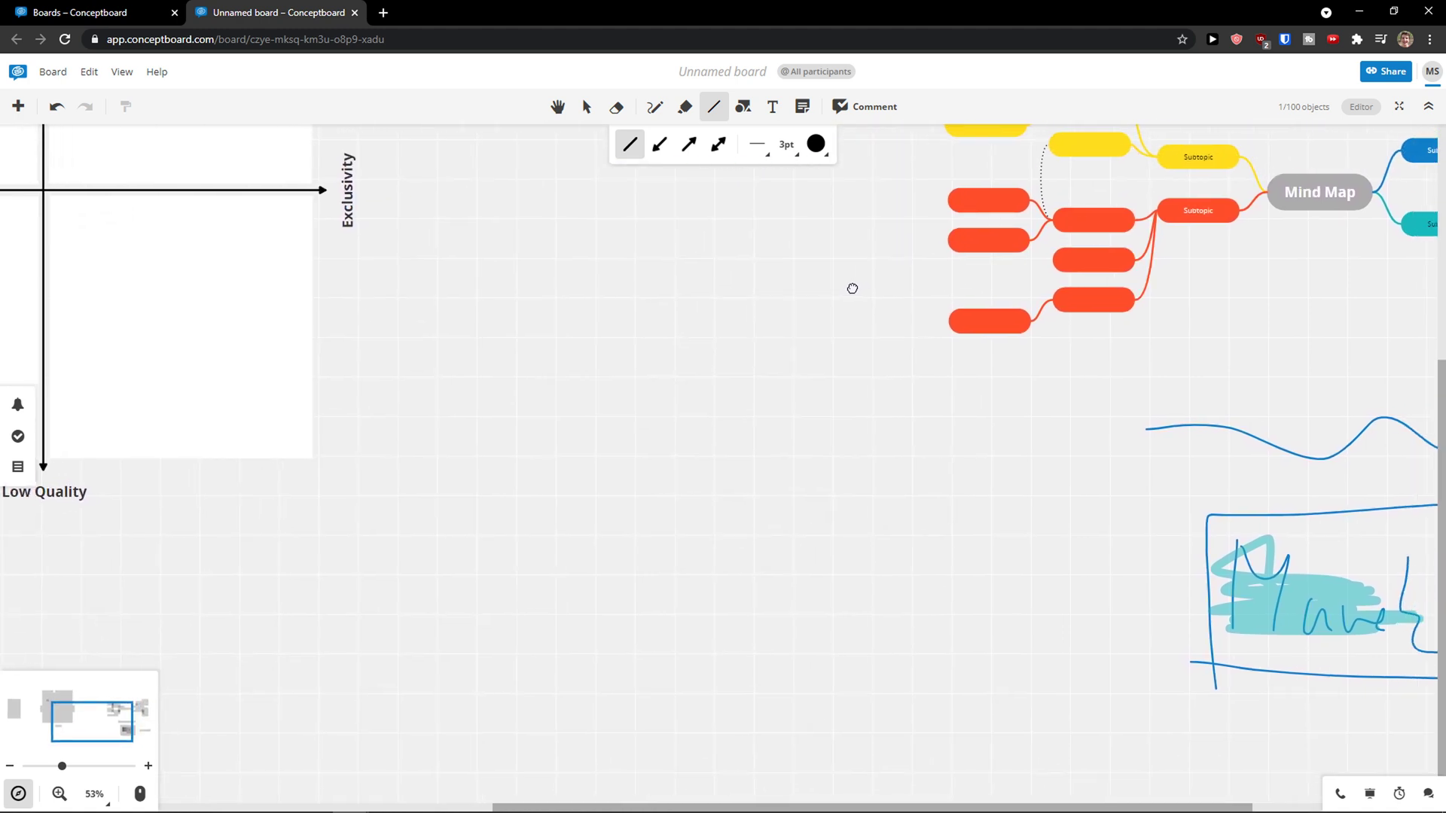
pyautogui.click(745, 111)
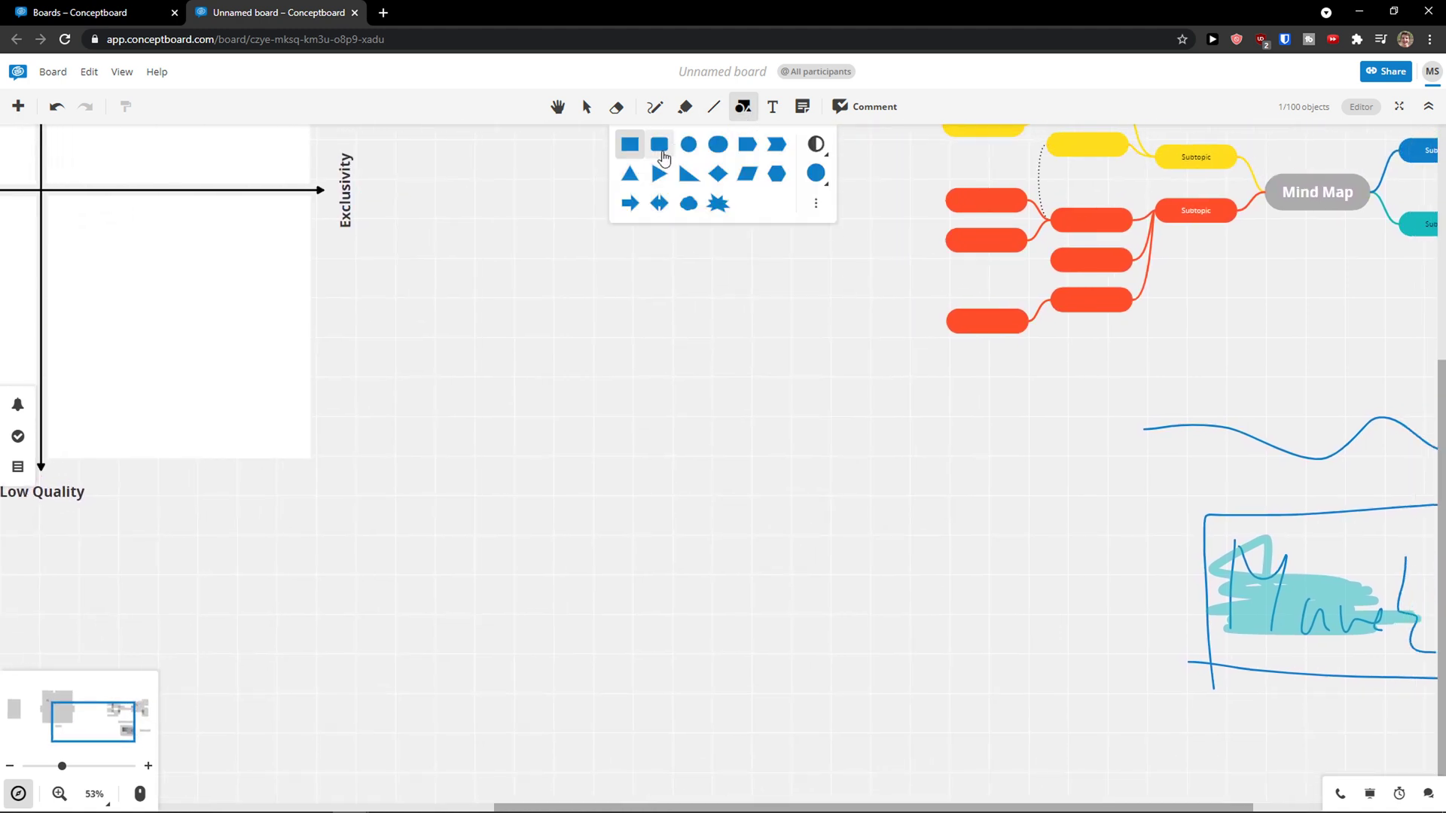
pyautogui.click(665, 149)
pyautogui.moveTo(377, 549); pyautogui.dragTo(473, 577)
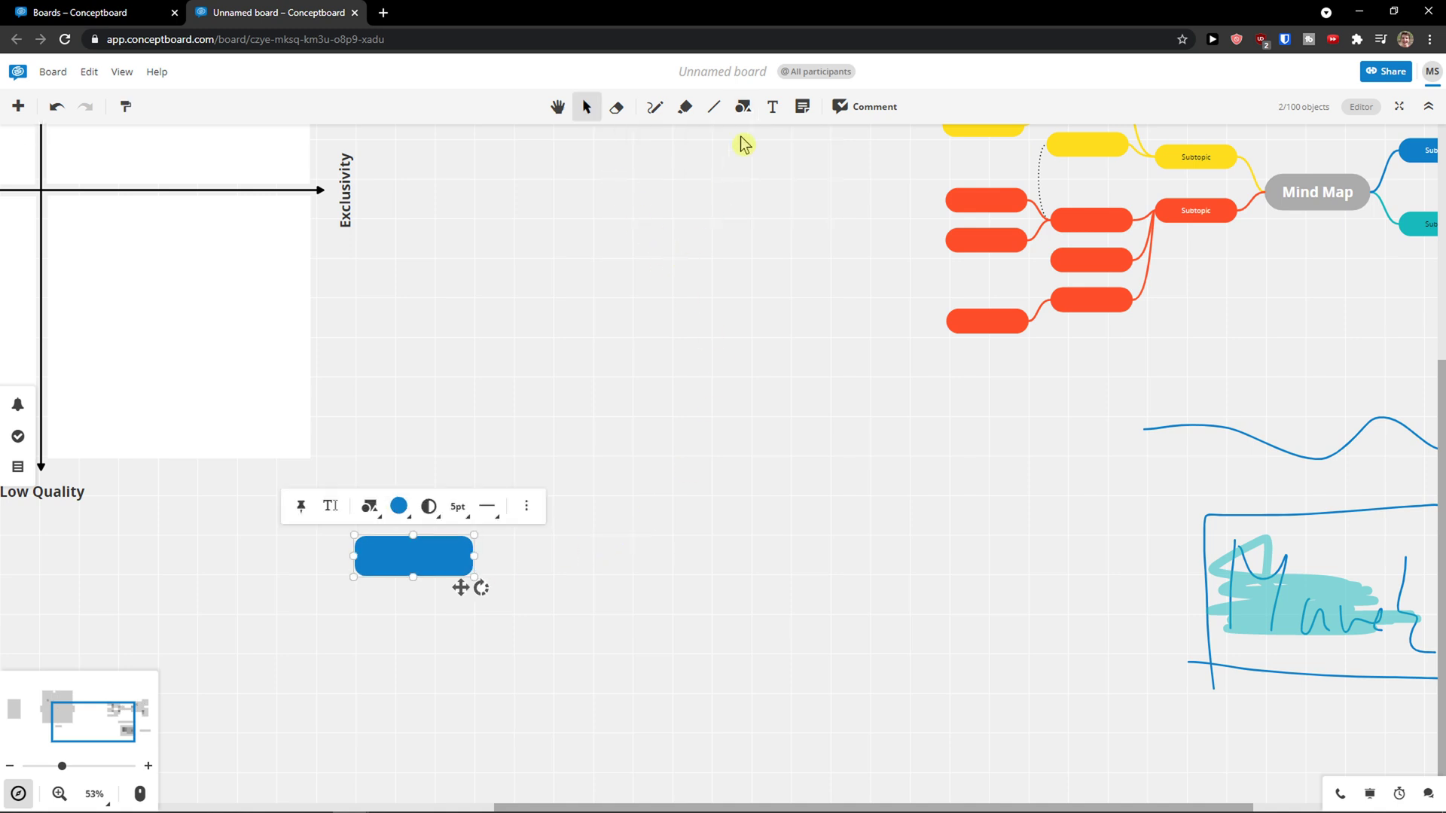
pyautogui.click(743, 107)
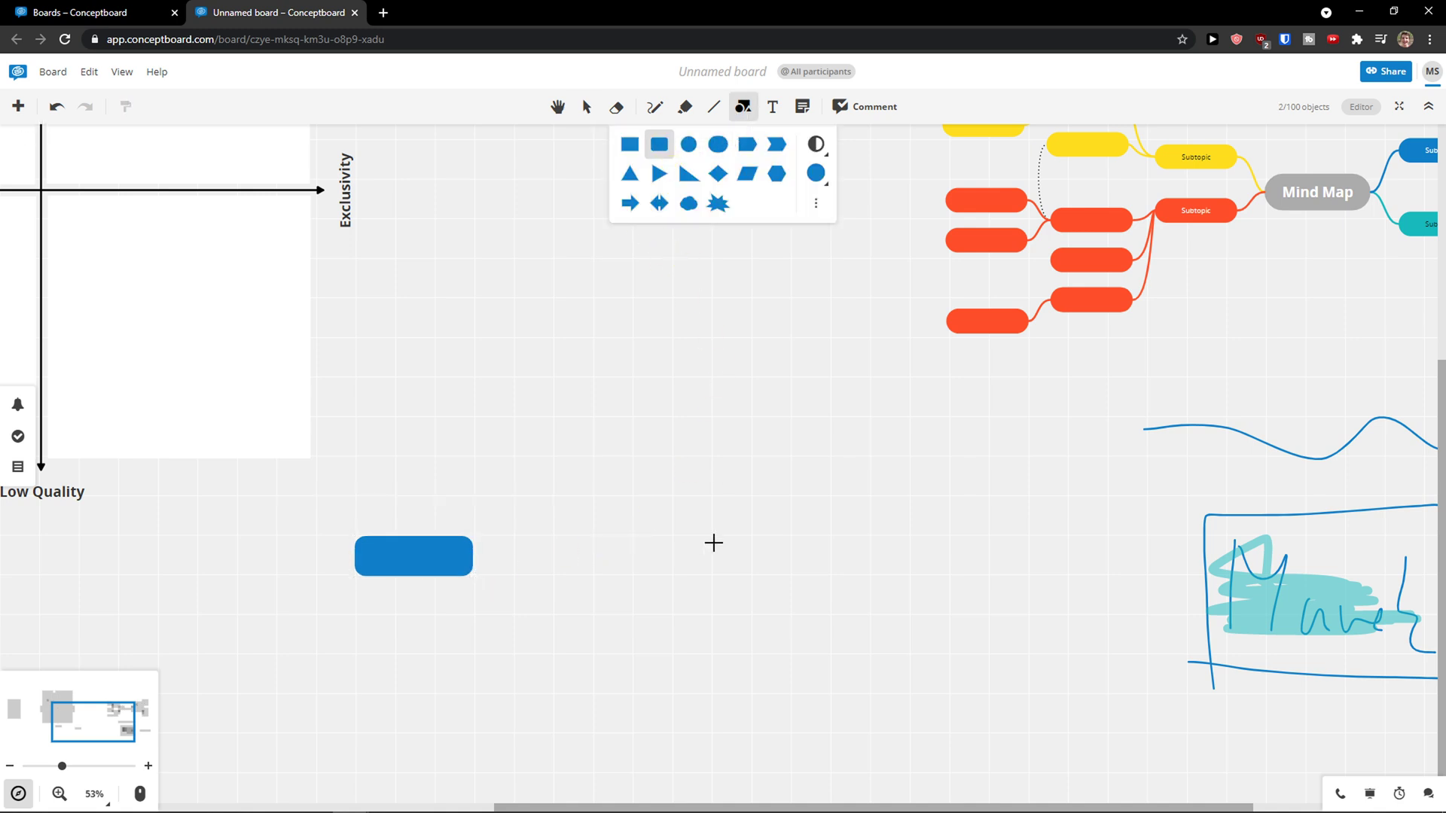
pyautogui.moveTo(658, 545); pyautogui.dragTo(706, 555)
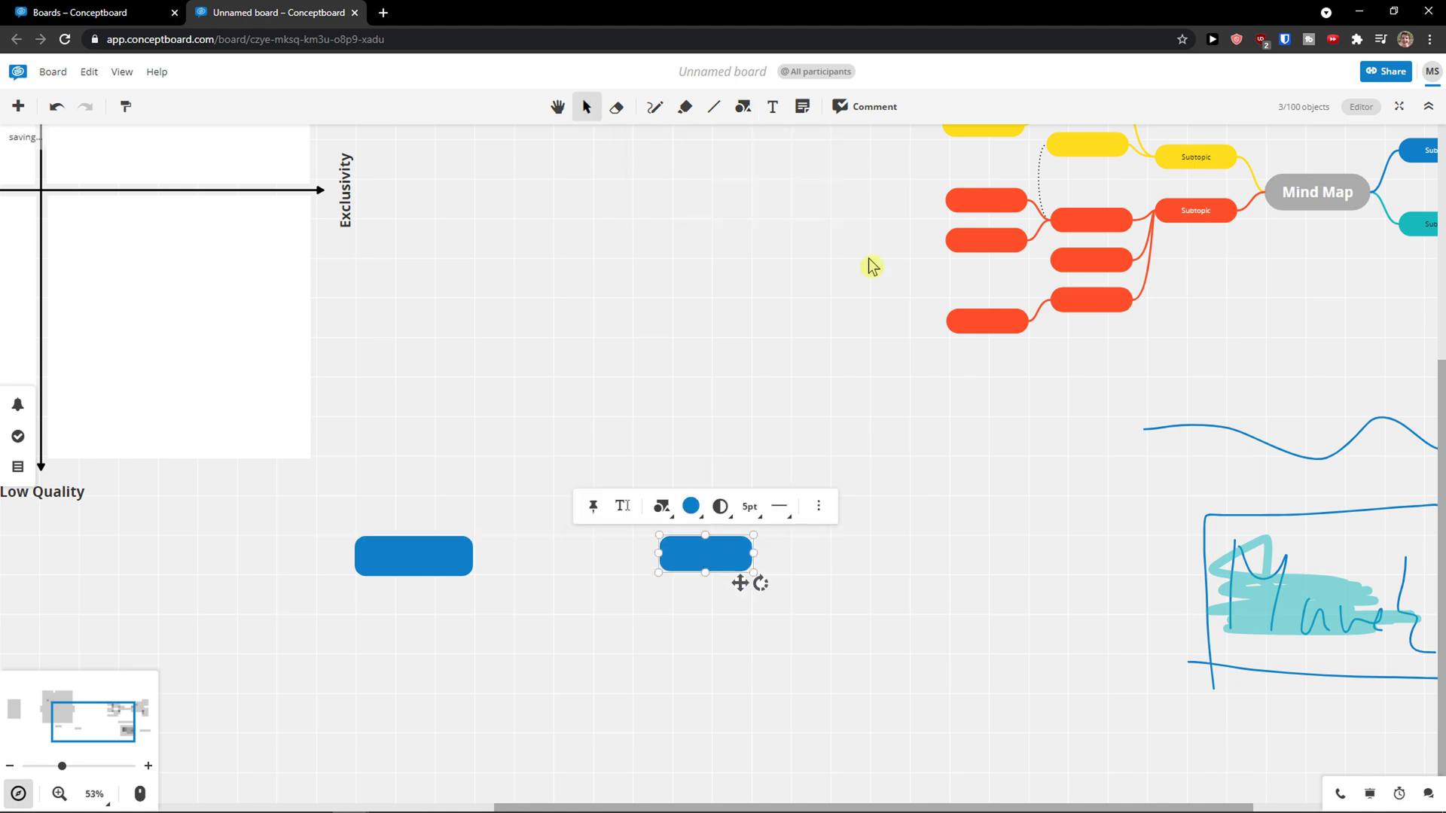
# Connect the facing sides of the two rounded rectangles with a straight black 3pt line without arrowheads.
pyautogui.click(715, 109)
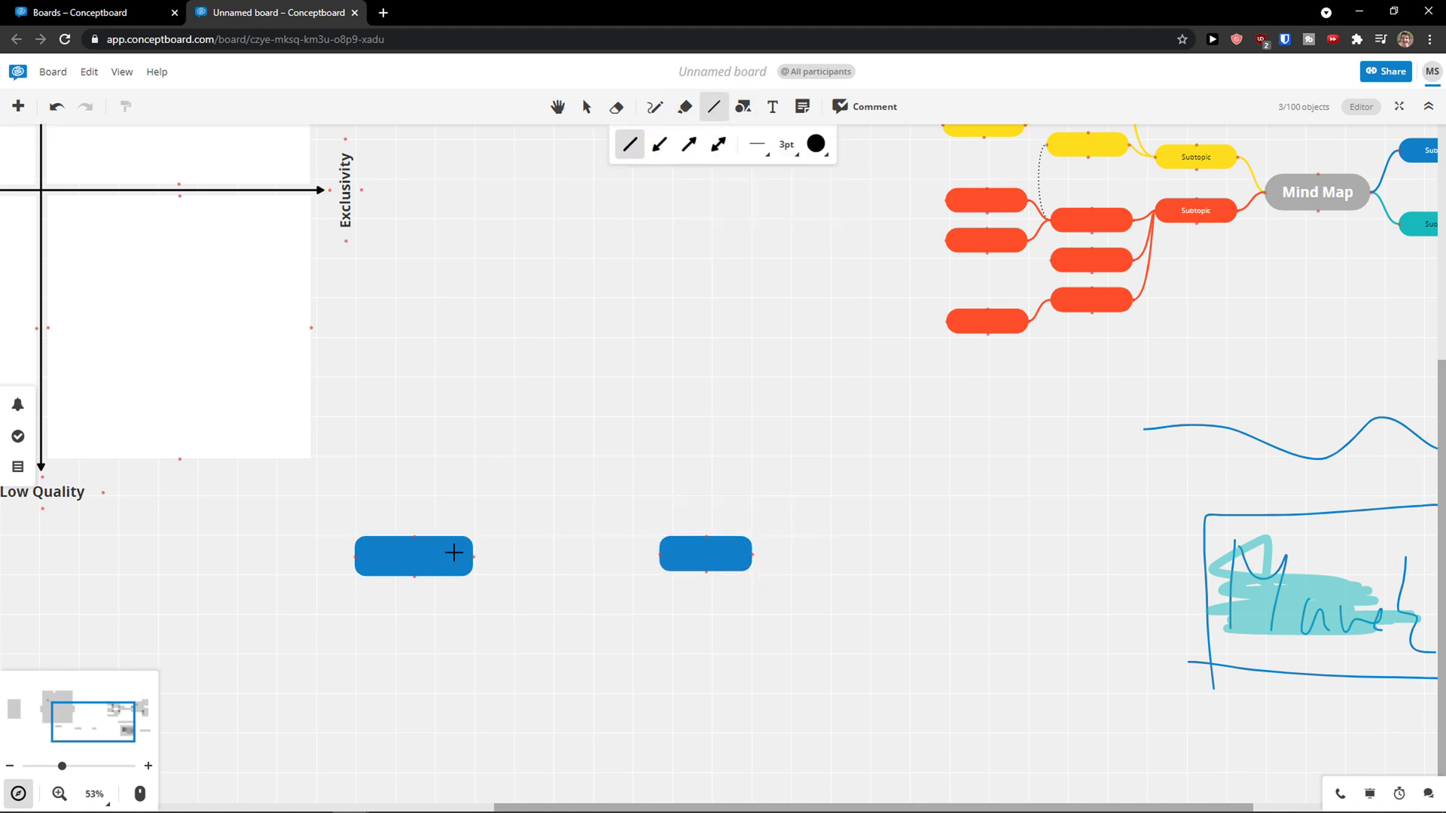
pyautogui.moveTo(544, 552); pyautogui.dragTo(662, 555)
pyautogui.click(642, 614)
# Draw a black 3pt line from the larger rectangle's top edge into the empty space above, with the arrowhead at its start.
pyautogui.click(713, 106)
pyautogui.click(659, 144)
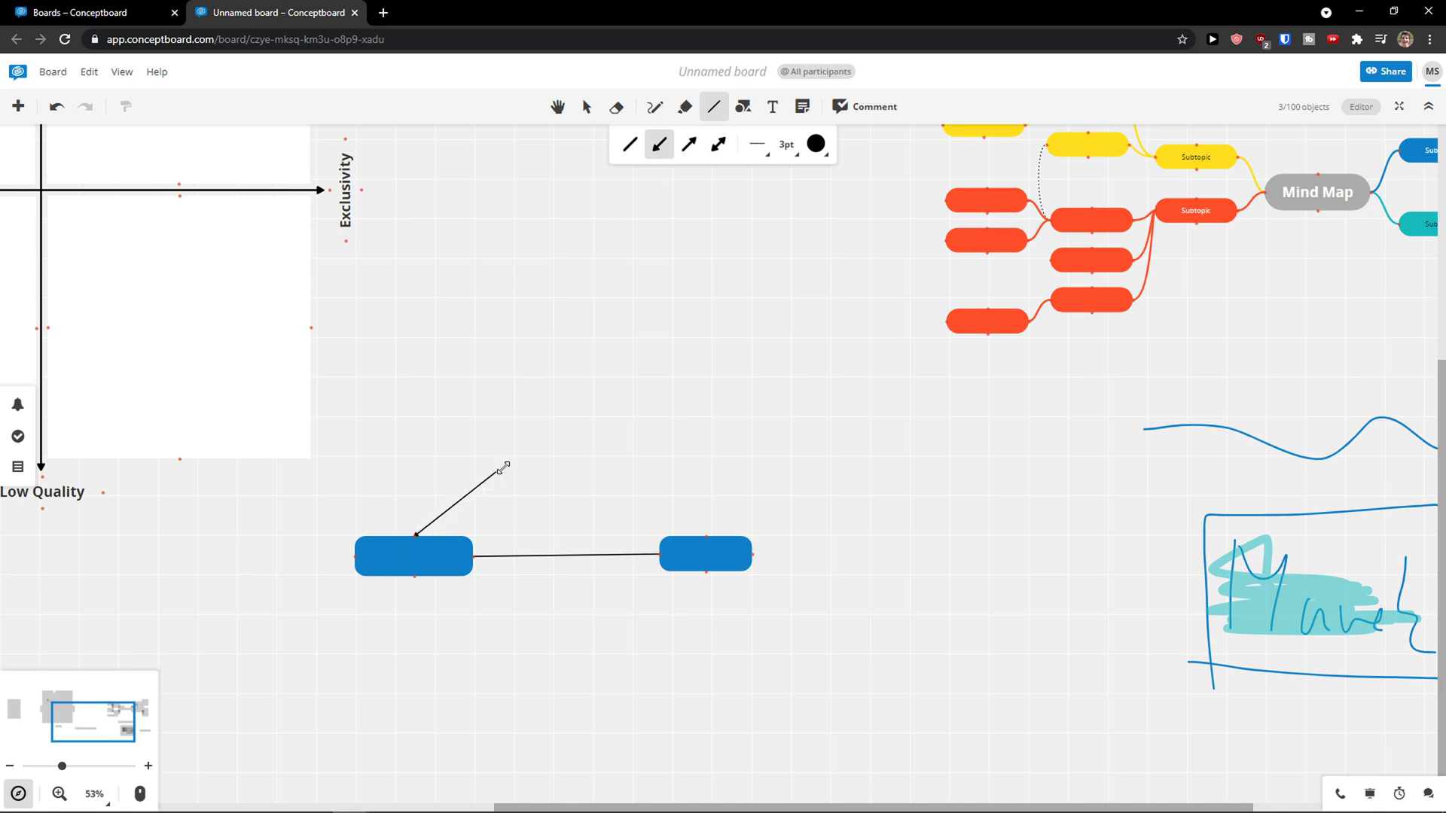
pyautogui.moveTo(503, 468); pyautogui.dragTo(565, 439)
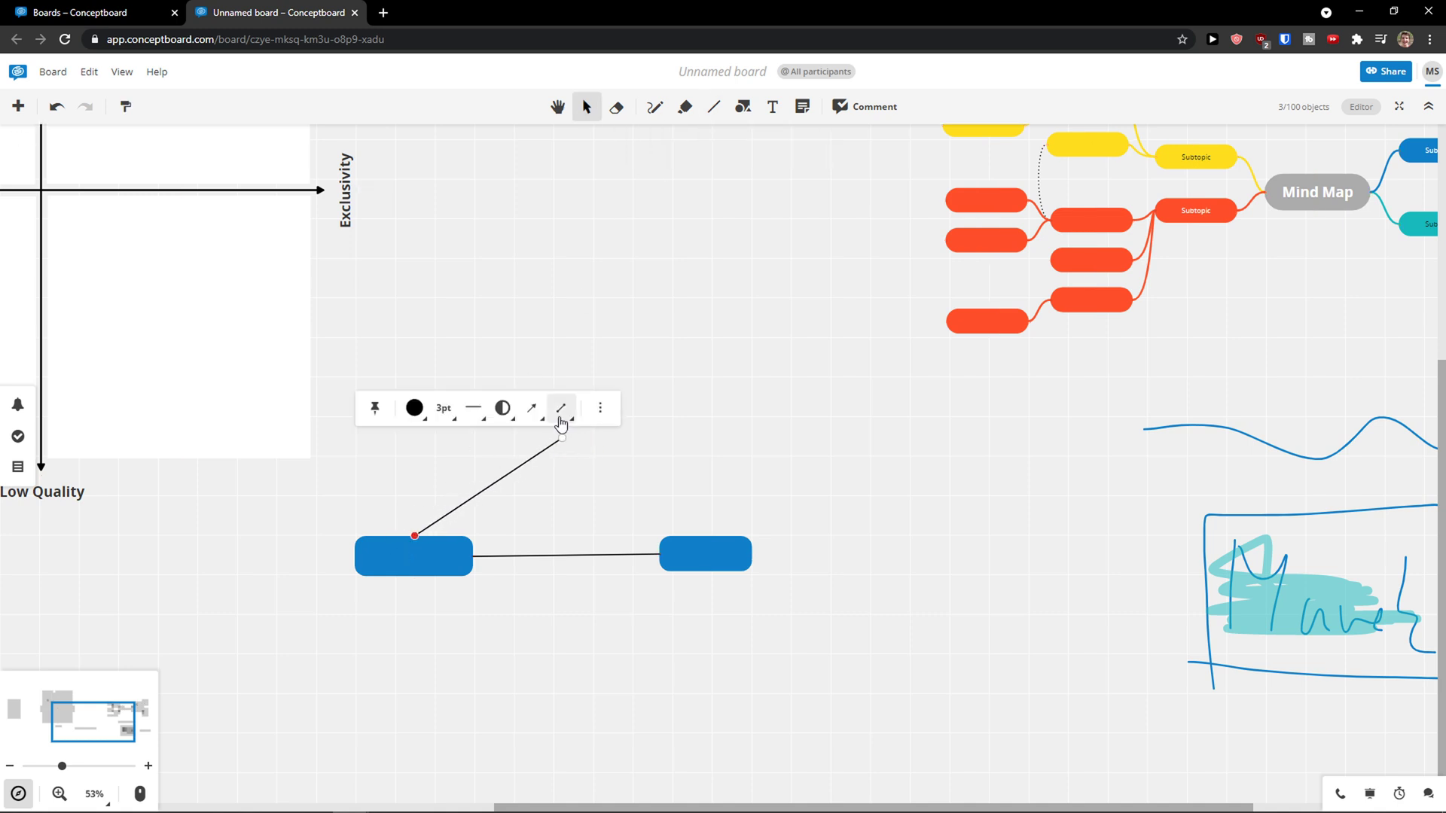
# Change the arrow line to a curved connector and attach its free end to the smaller rectangle's top edge, arching over the straight line.
pyautogui.click(560, 409)
pyautogui.click(536, 413)
pyautogui.click(560, 410)
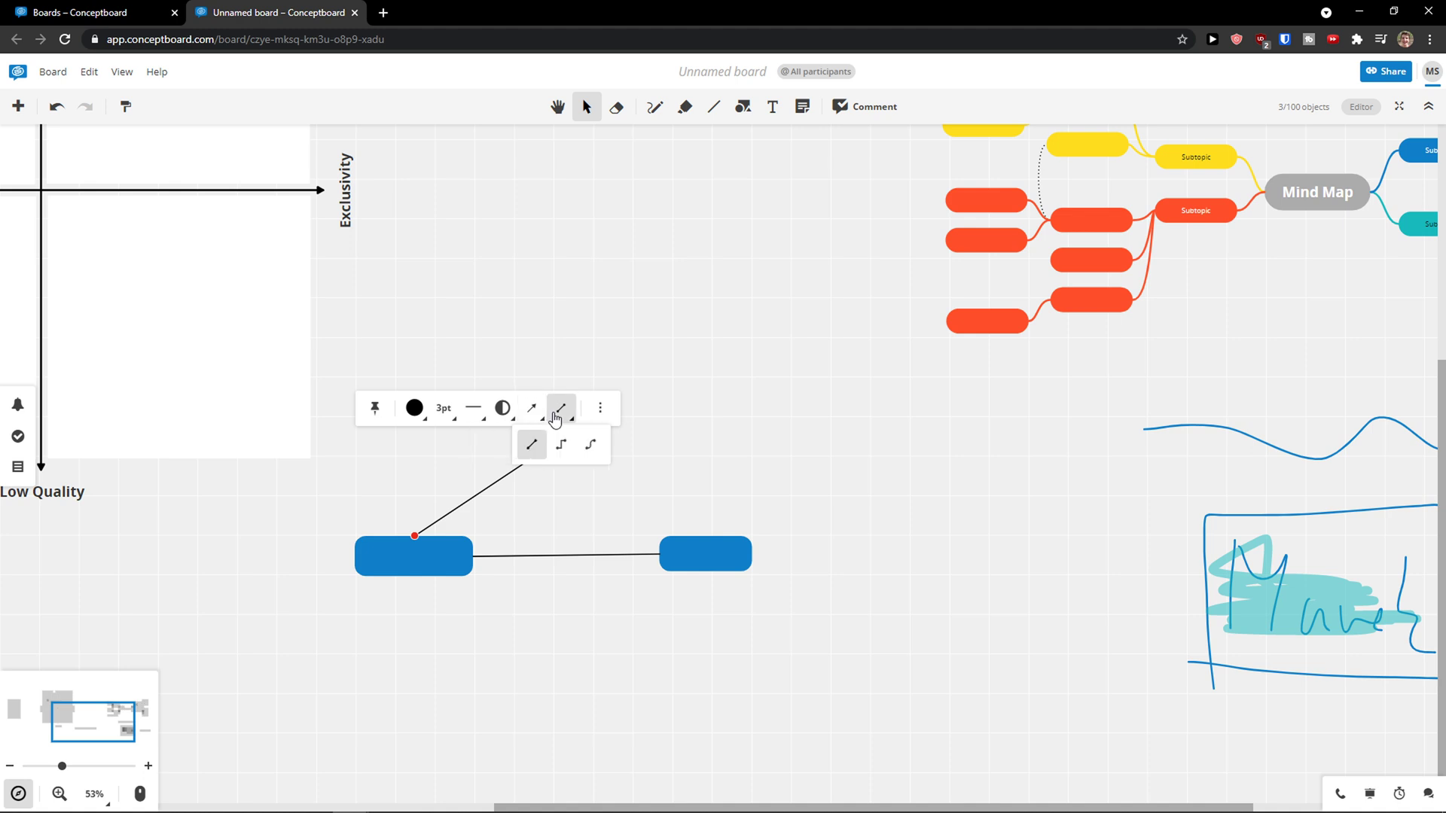
pyautogui.click(587, 445)
pyautogui.moveTo(577, 437); pyautogui.dragTo(671, 482)
pyautogui.moveTo(548, 467); pyautogui.dragTo(584, 371)
pyautogui.moveTo(671, 482); pyautogui.dragTo(706, 536)
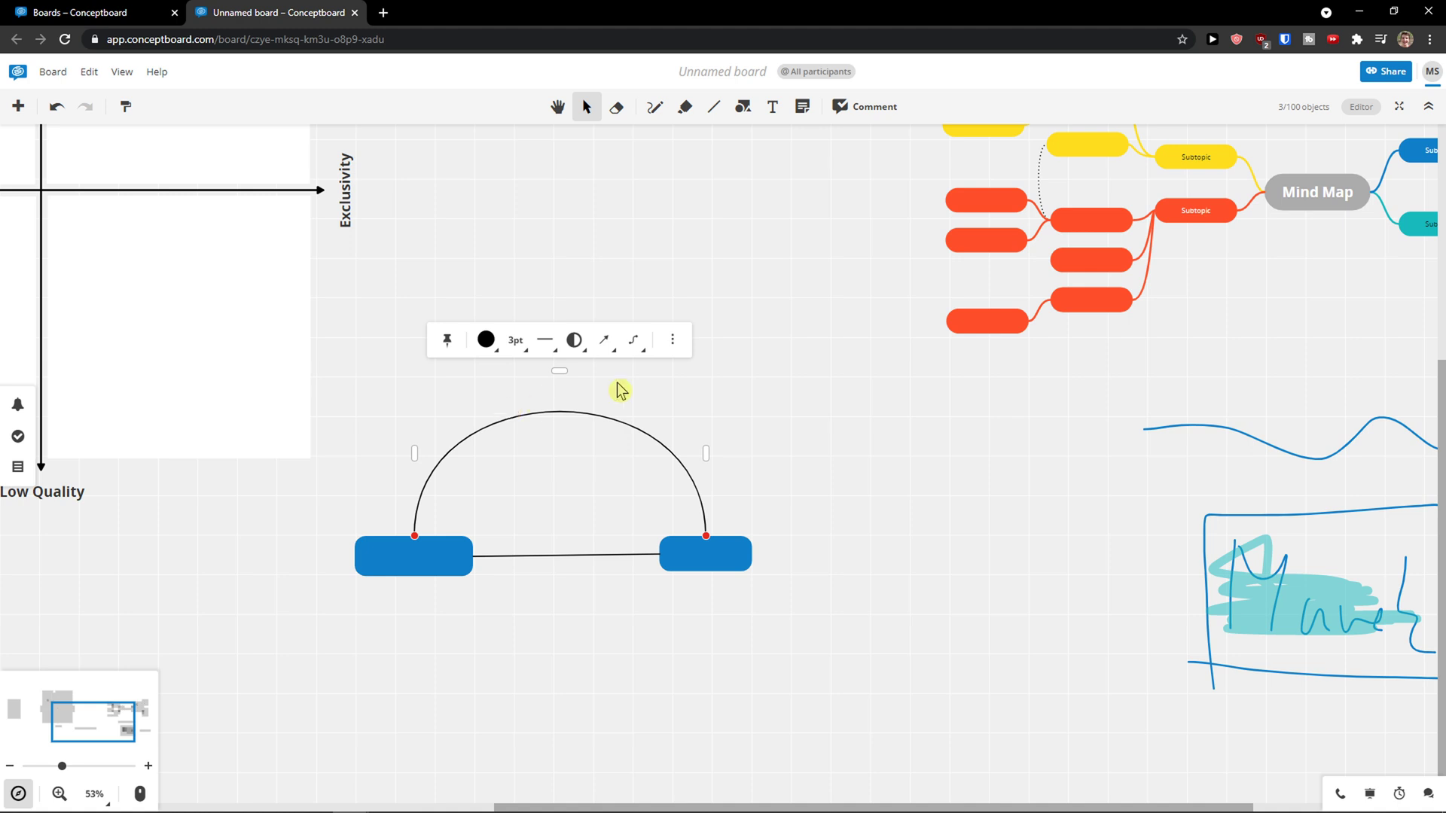
# Set the curved arrow's line thickness to 9pt.
pyautogui.click(713, 113)
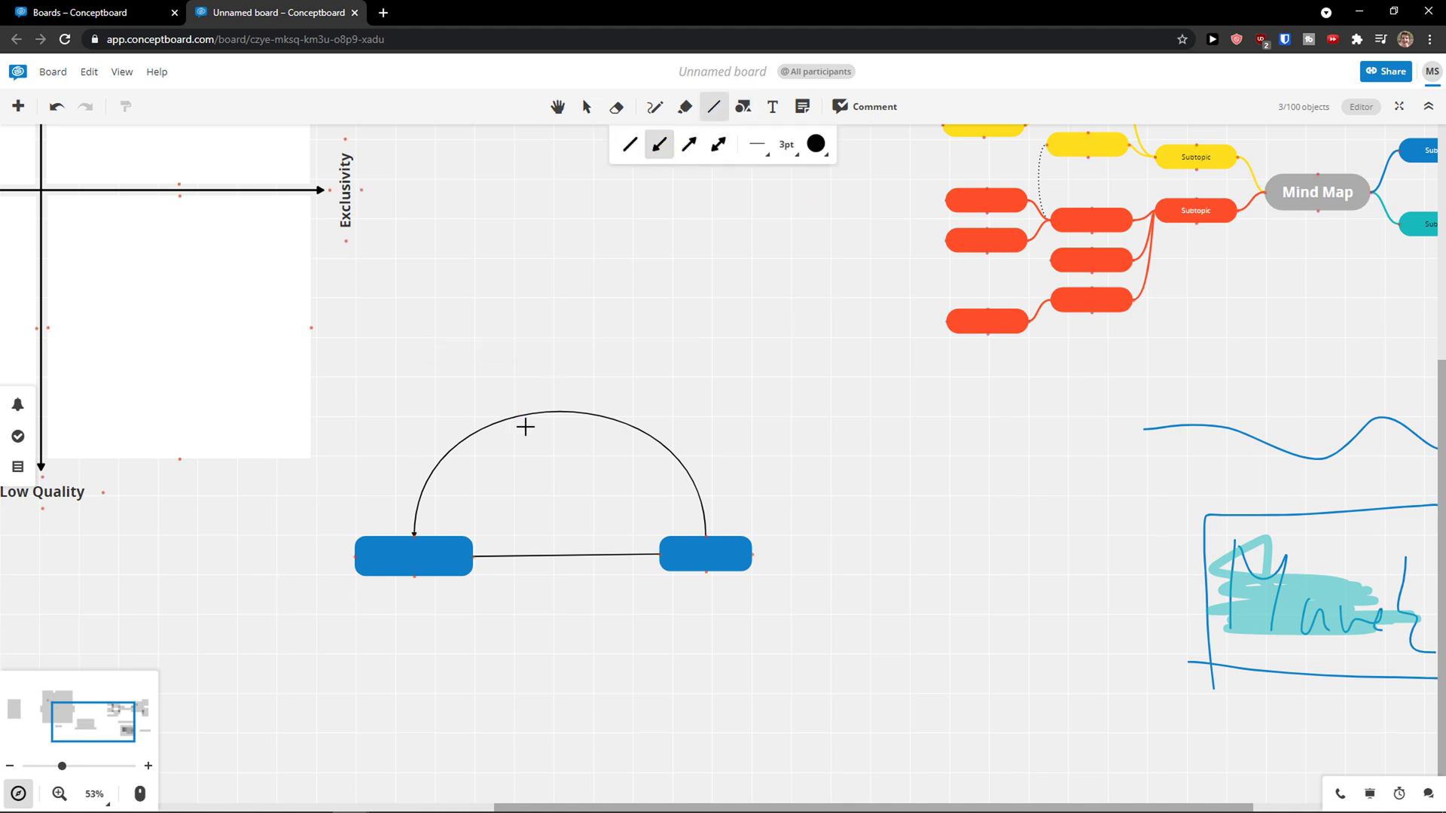
pyautogui.click(586, 106)
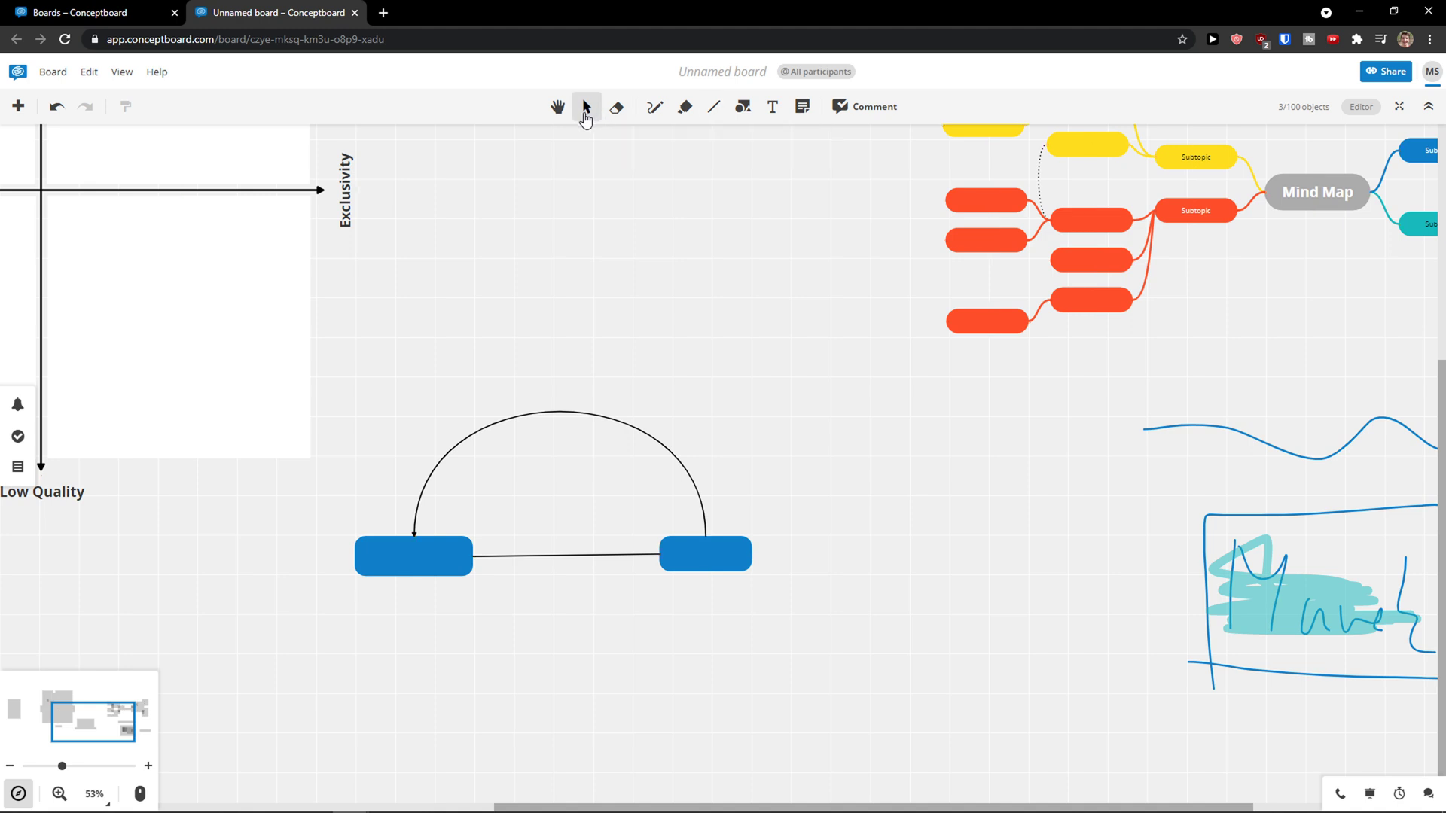
pyautogui.click(442, 463)
pyautogui.click(486, 340)
pyautogui.click(486, 339)
pyautogui.click(516, 343)
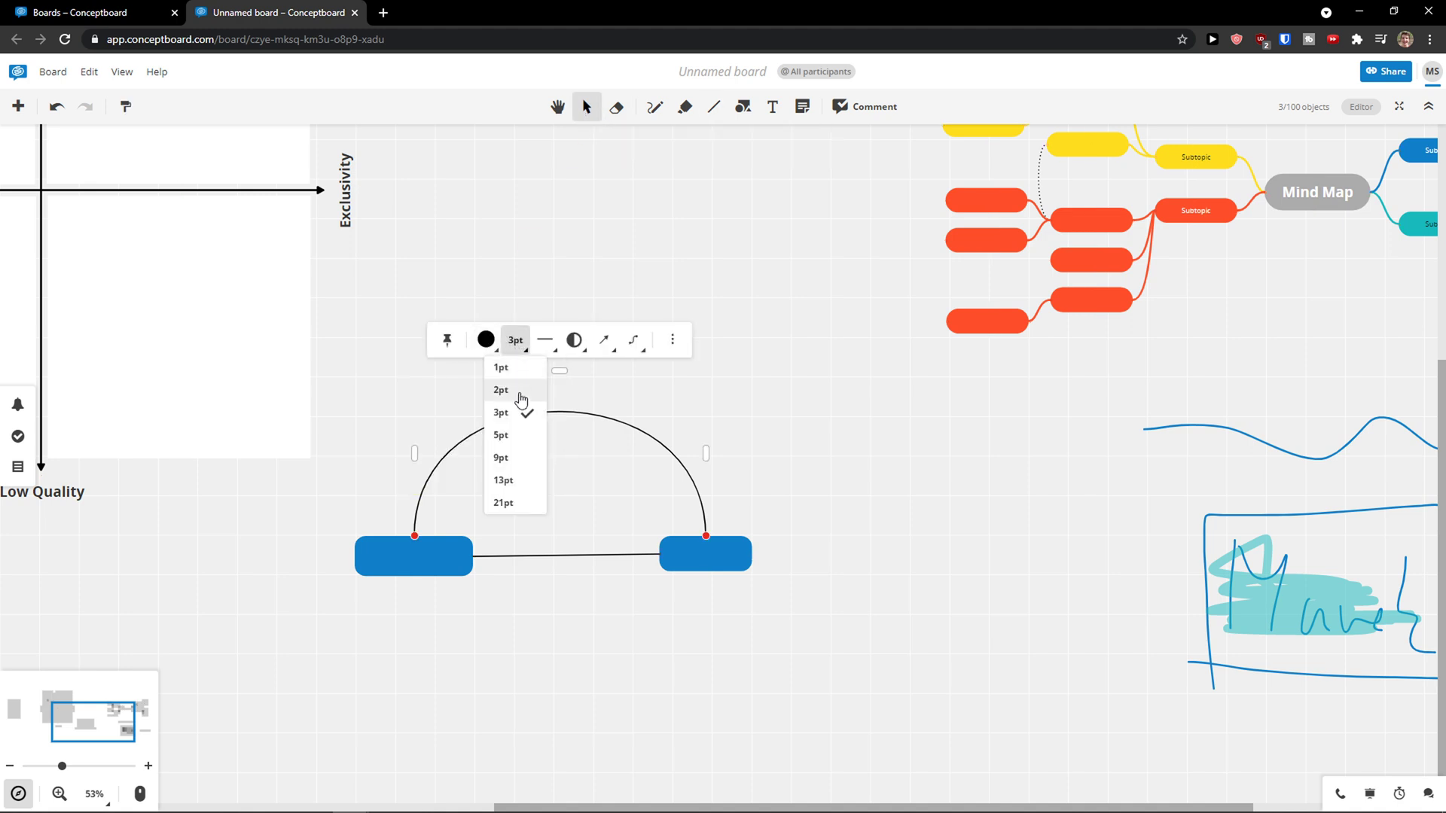
pyautogui.click(523, 457)
pyautogui.click(526, 347)
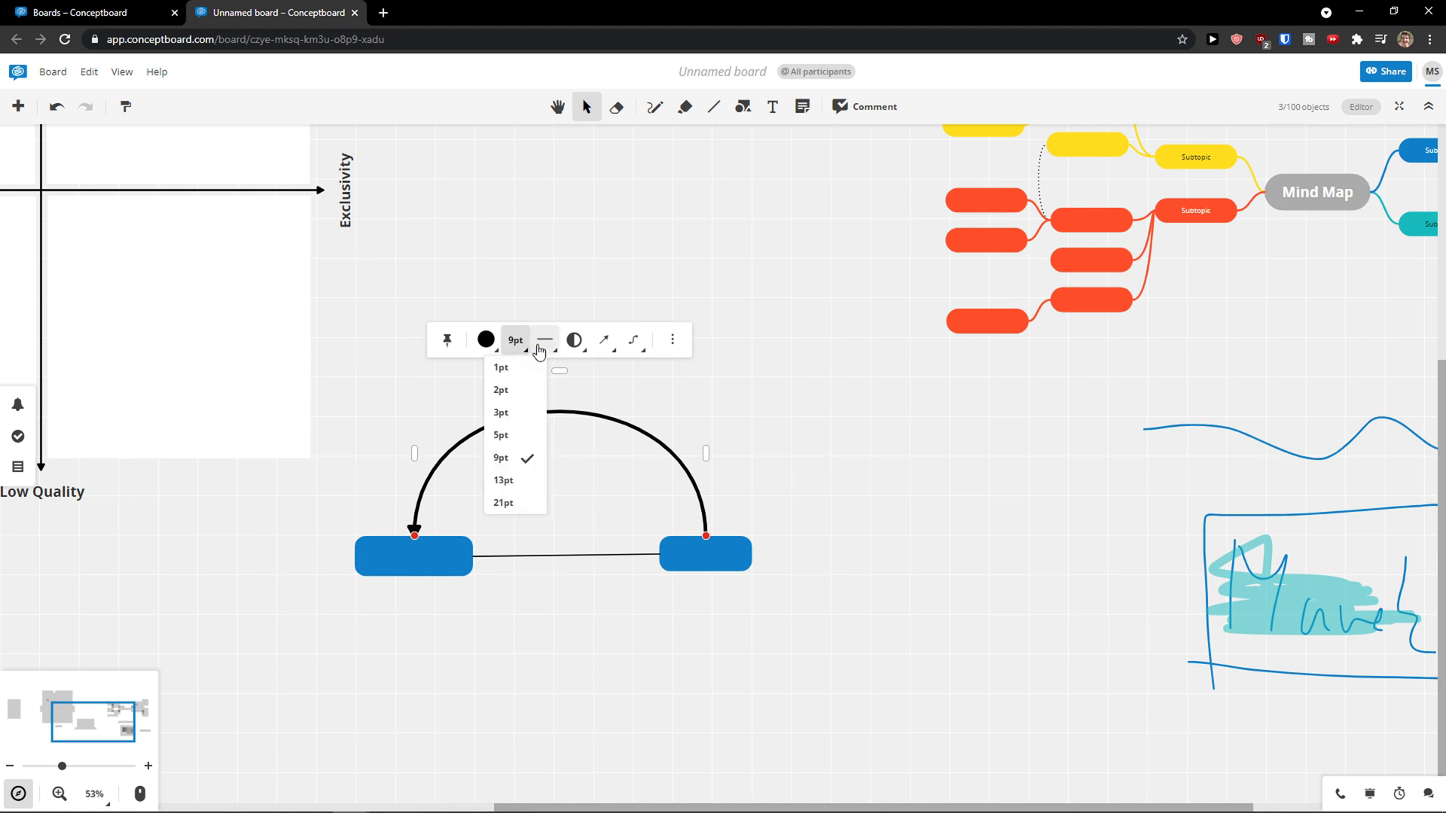
# Try the dashed and dotted line styles on the curved arrow, then return it to a solid line.
pyautogui.click(544, 339)
pyautogui.click(552, 382)
pyautogui.click(545, 340)
pyautogui.click(574, 374)
pyautogui.click(544, 340)
pyautogui.click(515, 374)
# Try the semi-transparent setting on the curved arrow, then make it fully opaque again.
pyautogui.click(574, 339)
pyautogui.click(594, 379)
pyautogui.click(573, 340)
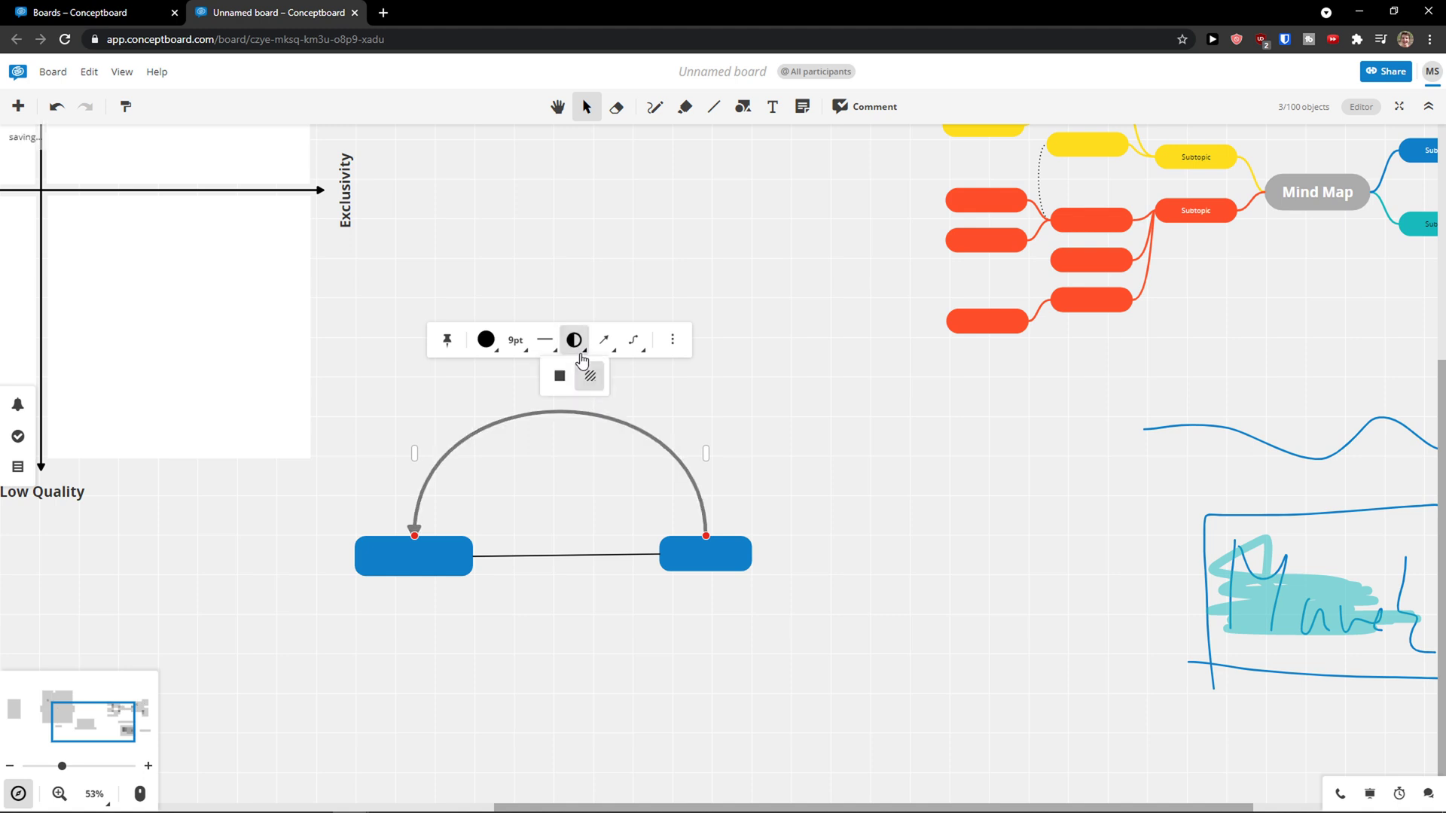
pyautogui.click(560, 375)
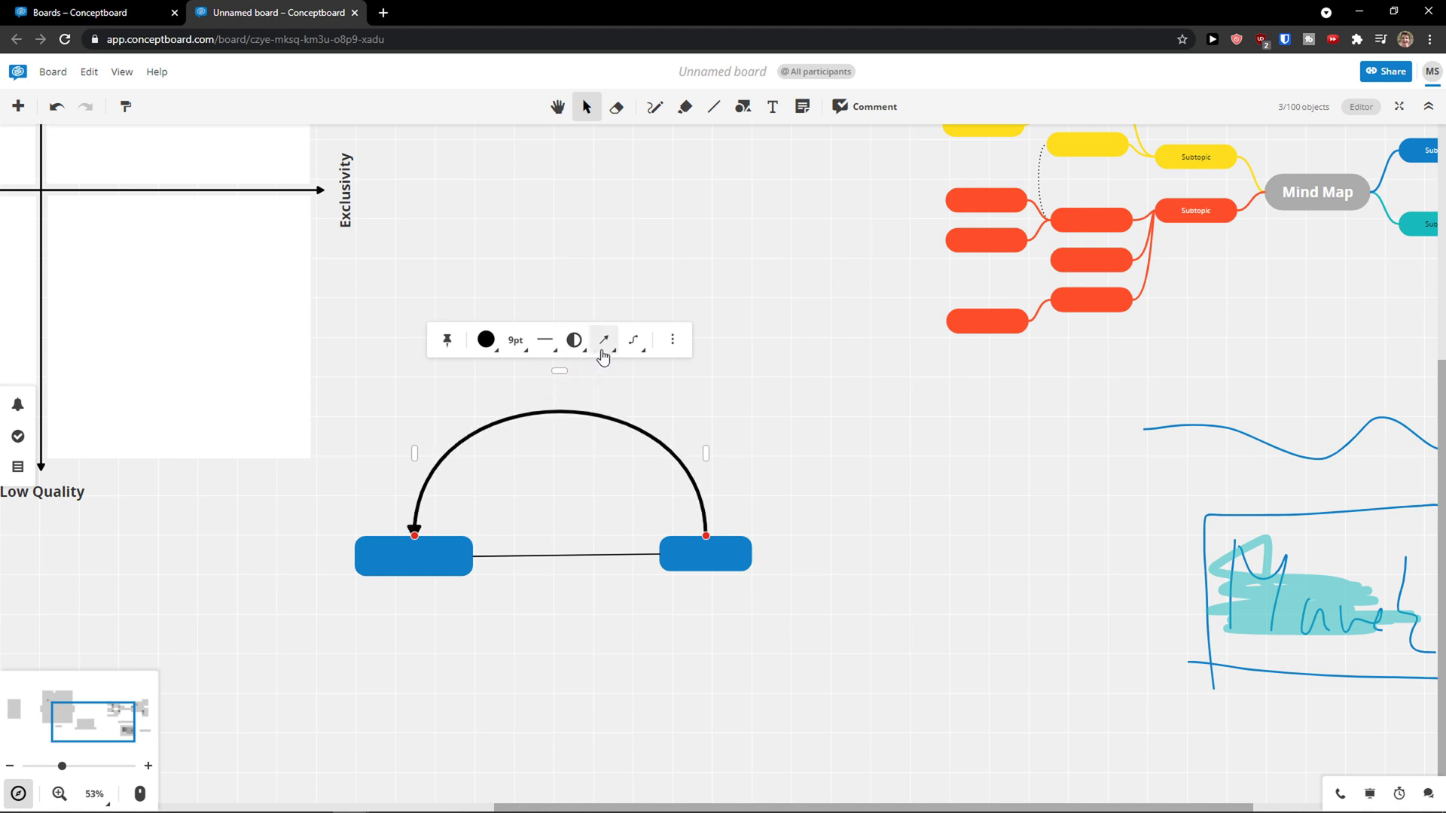
# Try the arrowhead options on the curved connector, including none and single-ended, and settle on arrowheads at both ends.
pyautogui.click(603, 354)
pyautogui.click(646, 382)
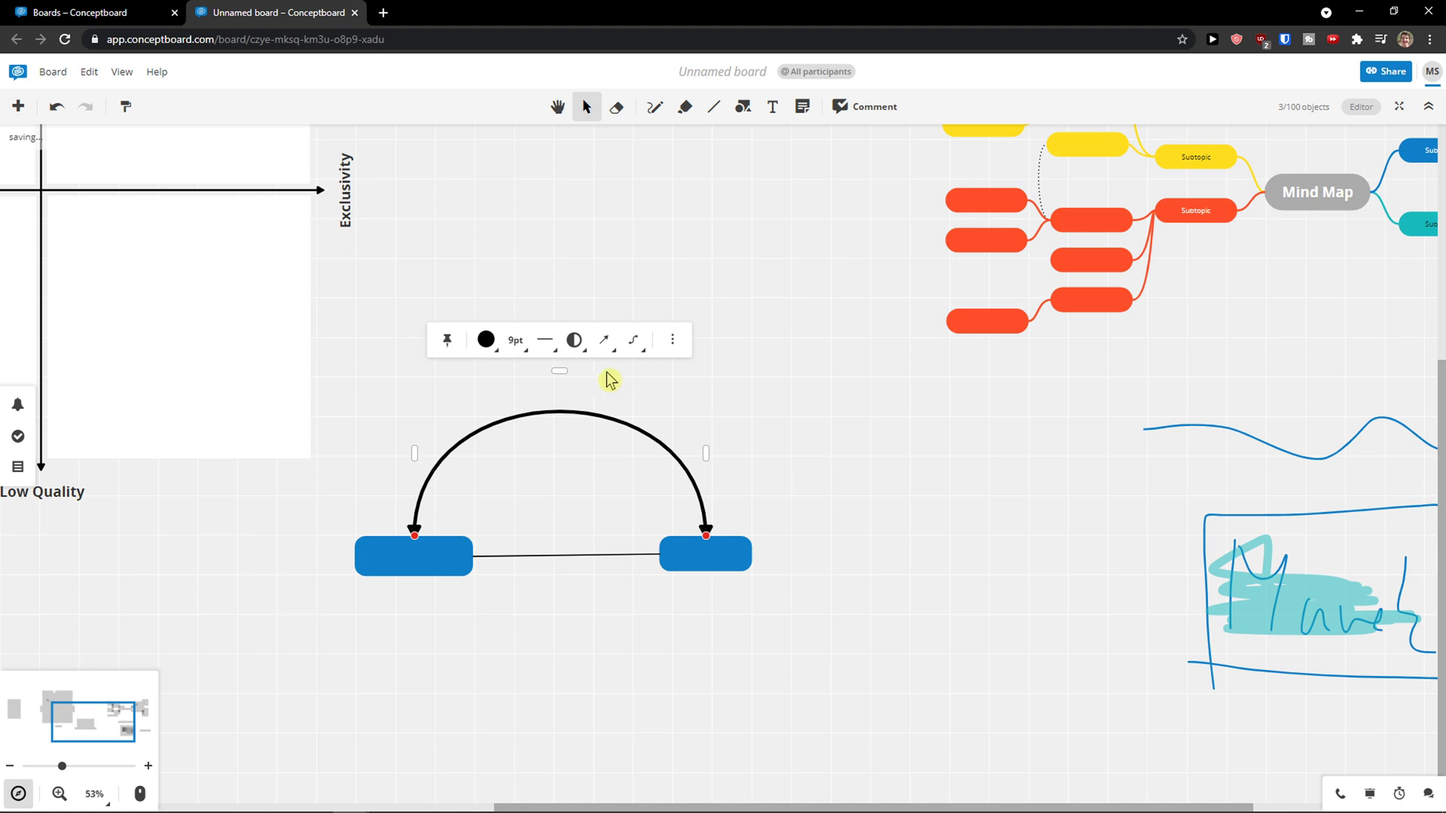
pyautogui.click(599, 343)
pyautogui.click(560, 376)
pyautogui.click(595, 350)
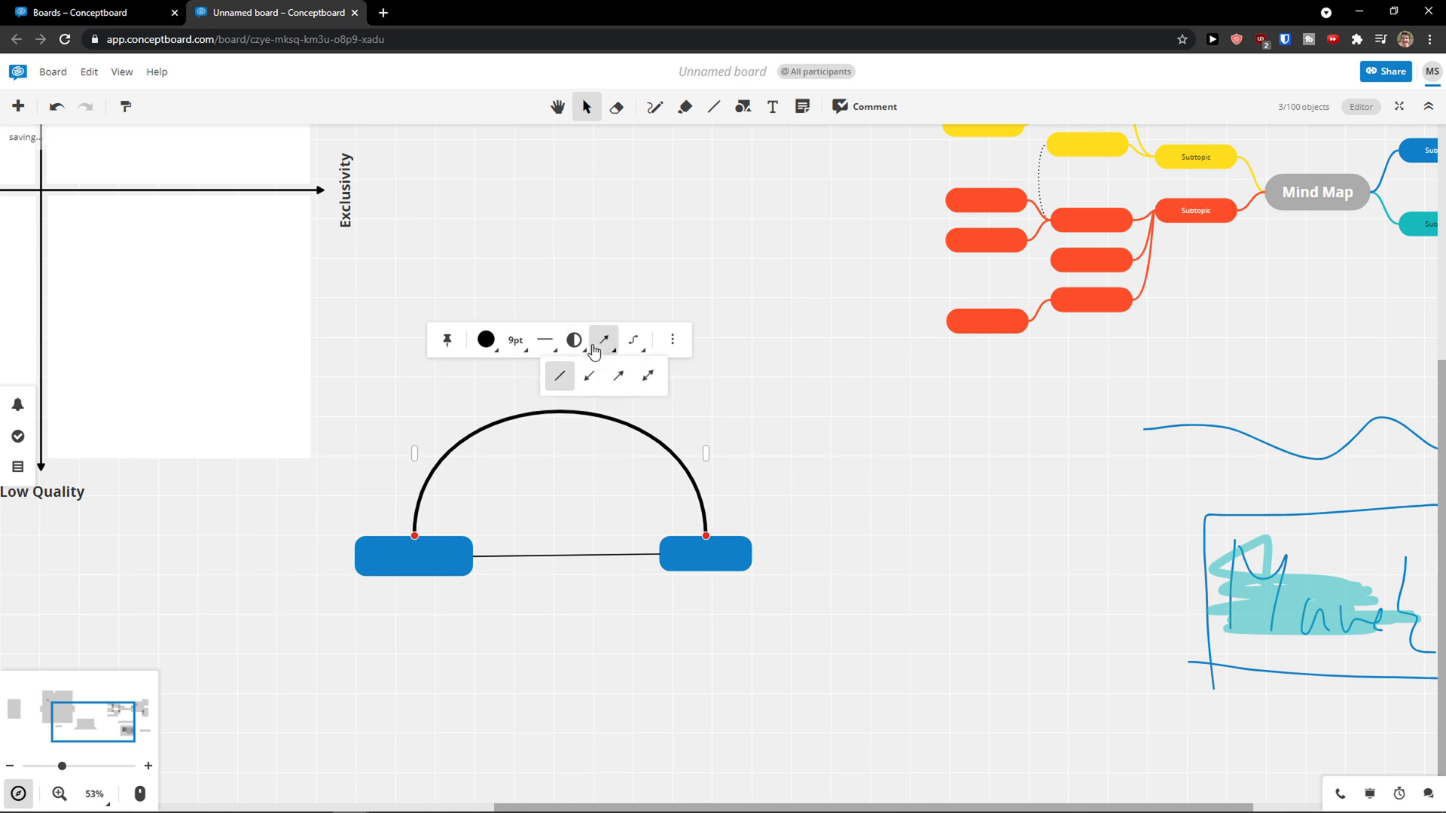
pyautogui.click(589, 376)
pyautogui.click(601, 341)
pyautogui.click(646, 382)
# Try the right-angled and straight connector types on the double-headed arrow, then return it to the curved type.
pyautogui.click(631, 353)
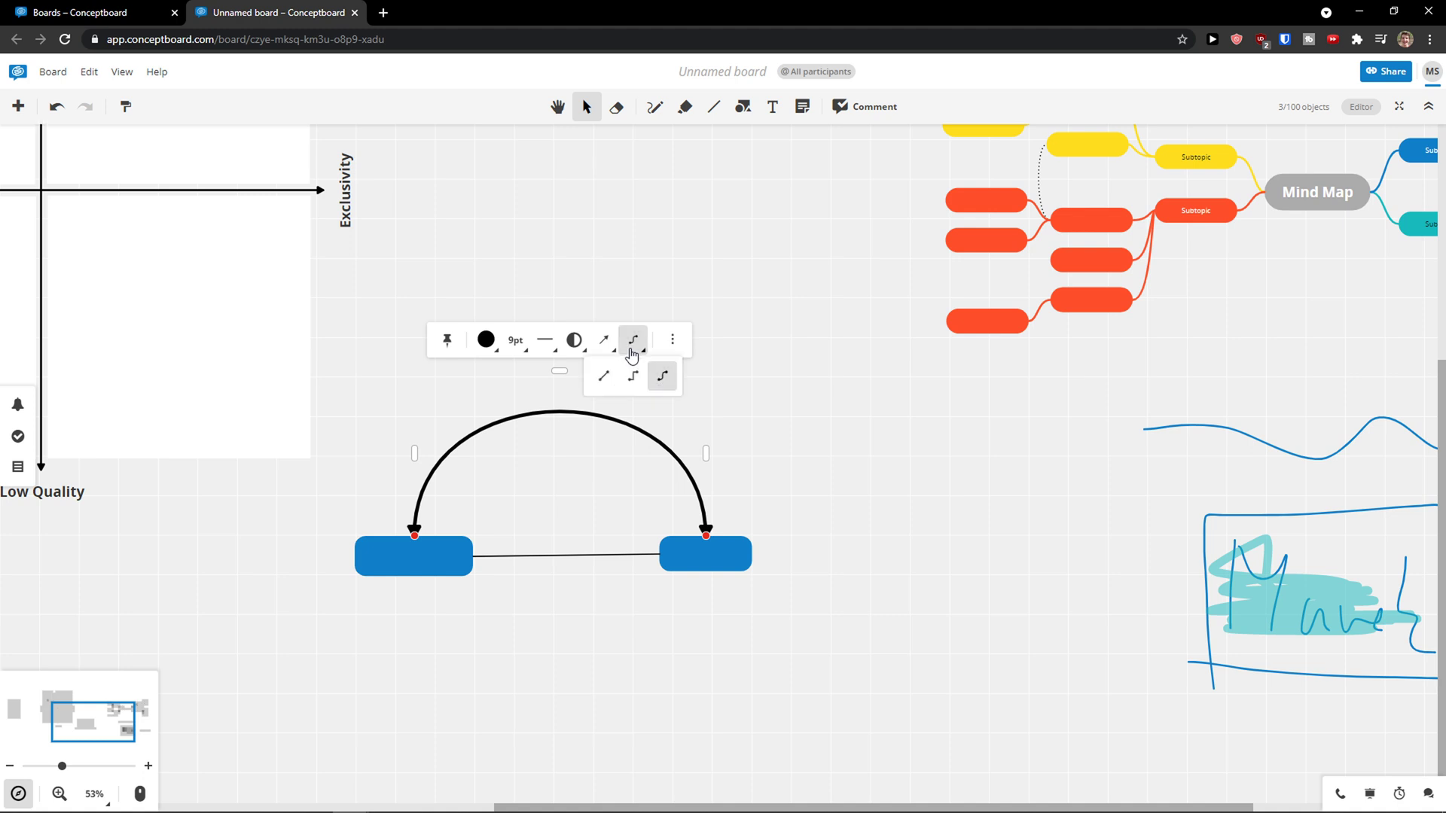
pyautogui.click(632, 380)
pyautogui.click(633, 340)
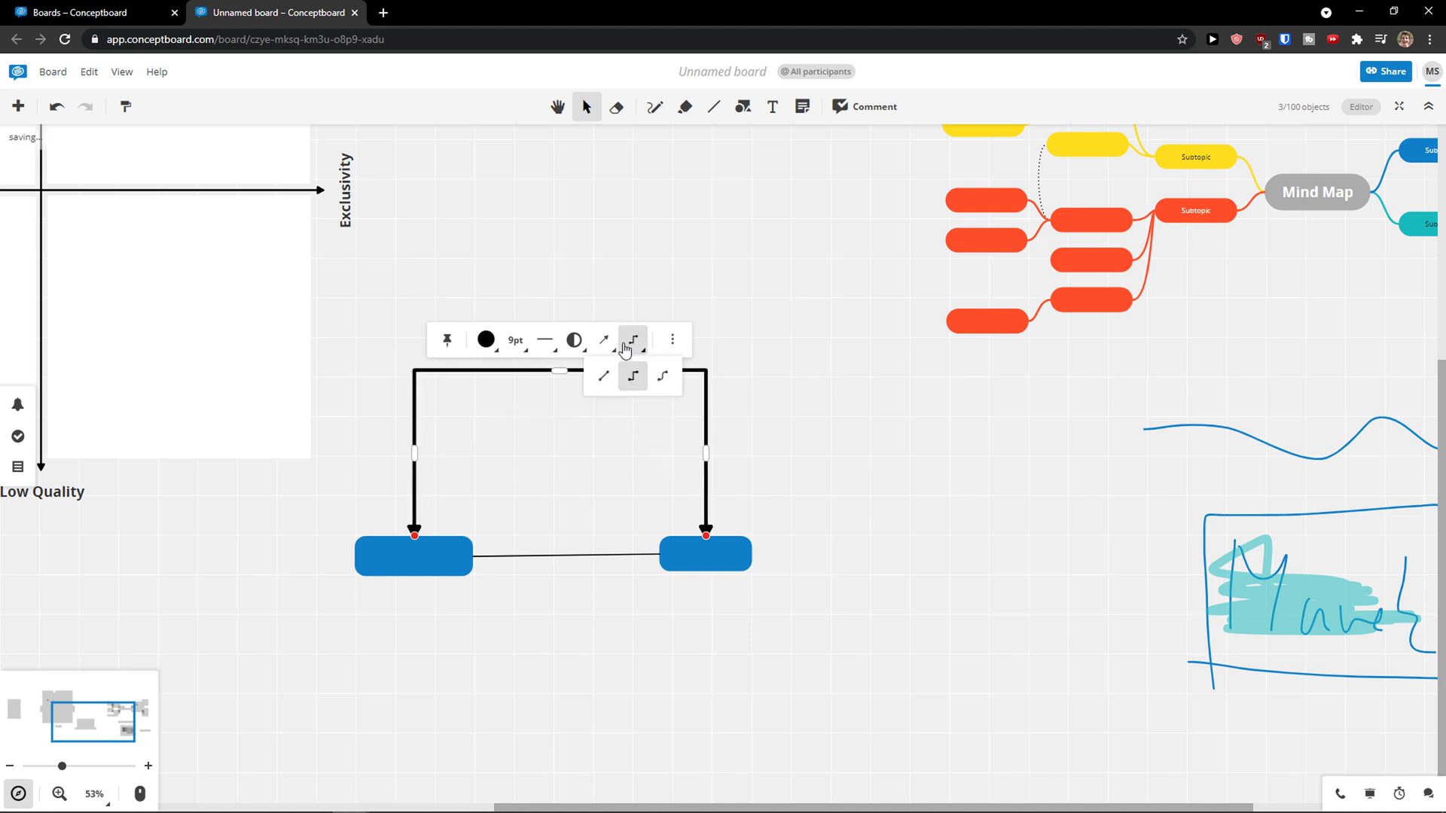
pyautogui.click(604, 376)
pyautogui.click(631, 351)
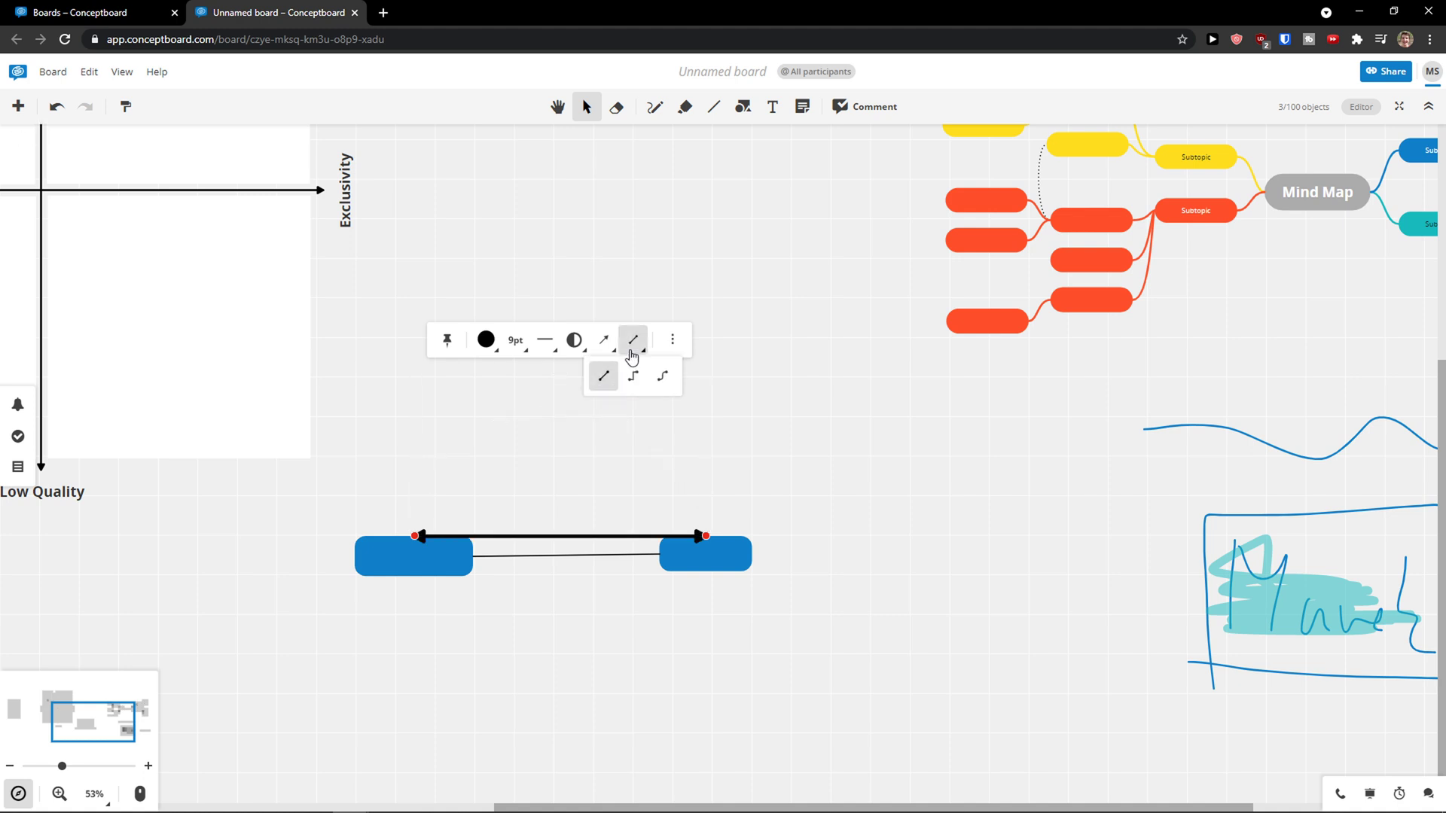
pyautogui.click(664, 379)
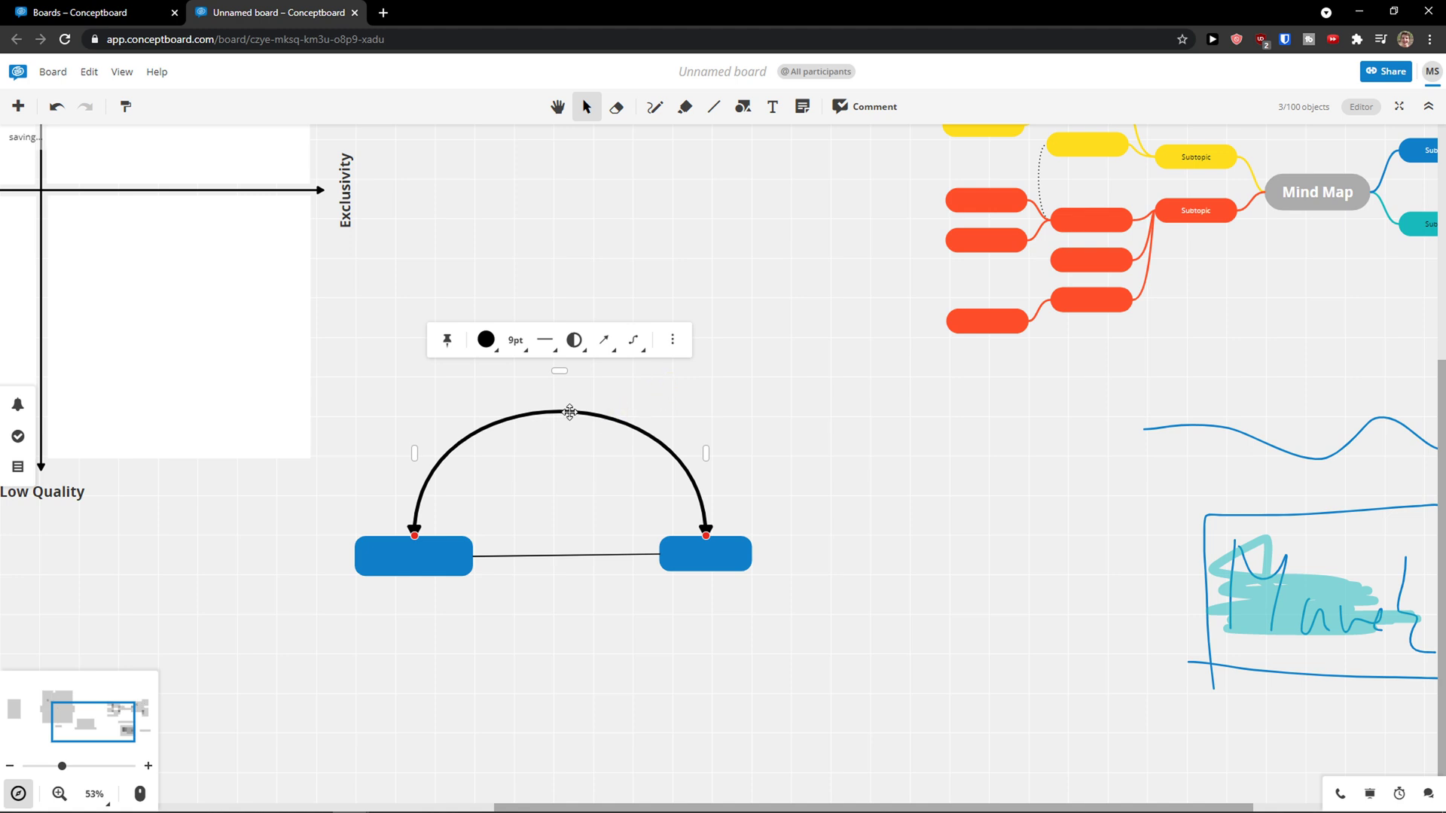
# Raise the arch of the curved double-headed arrow slightly above the two rounded rectangles.
pyautogui.click(646, 352)
pyautogui.moveTo(559, 369)
pyautogui.mouseDown()
pyautogui.moveTo(565, 333)
pyautogui.moveTo(574, 357)
pyautogui.mouseUp()
pyautogui.moveTo(414, 447); pyautogui.dragTo(415, 436)
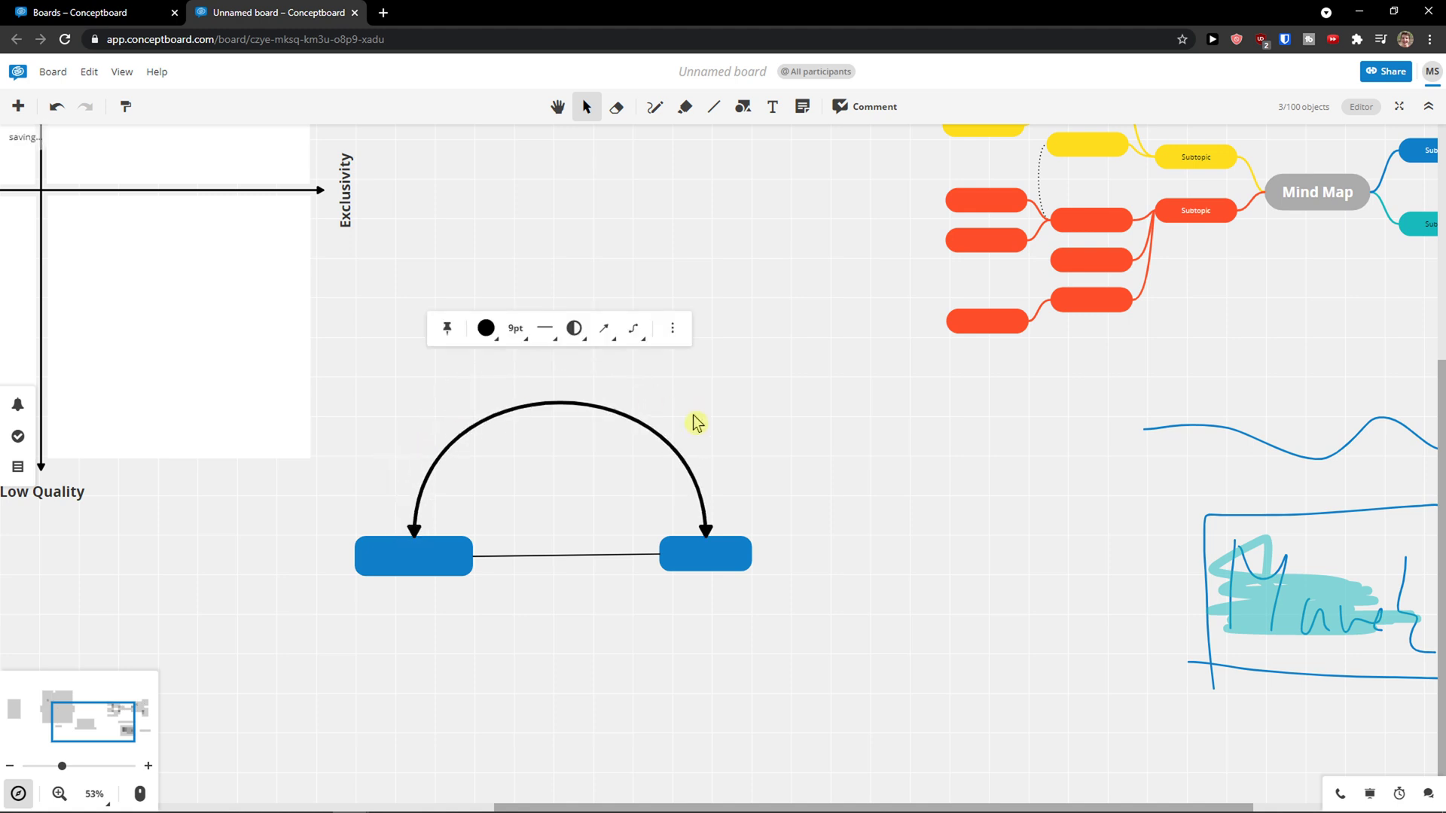
pyautogui.moveTo(702, 440); pyautogui.dragTo(707, 442)
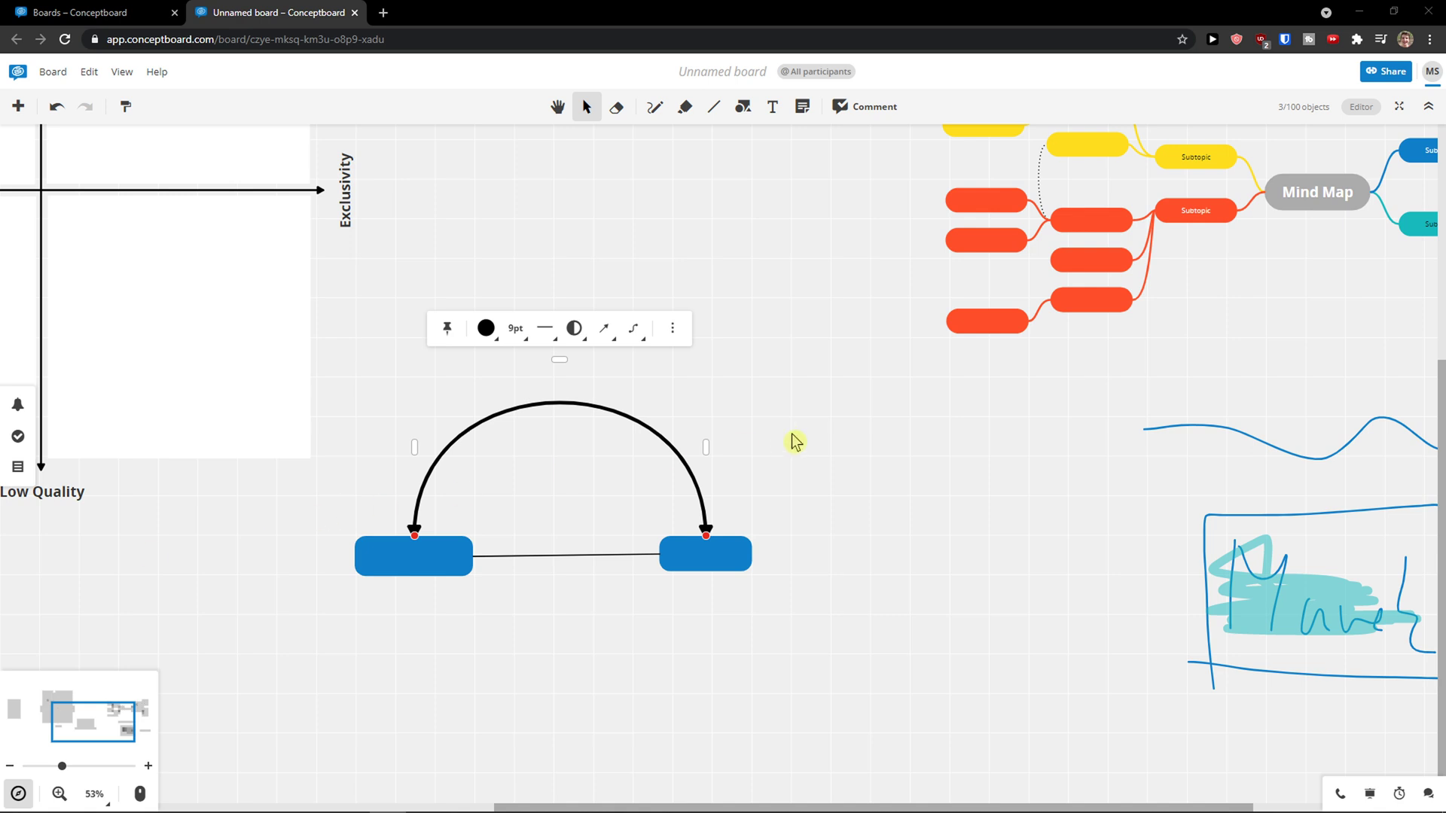
# Draw a wide blue pentagon arrow shape below the larger rounded rectangle.
pyautogui.click(748, 110)
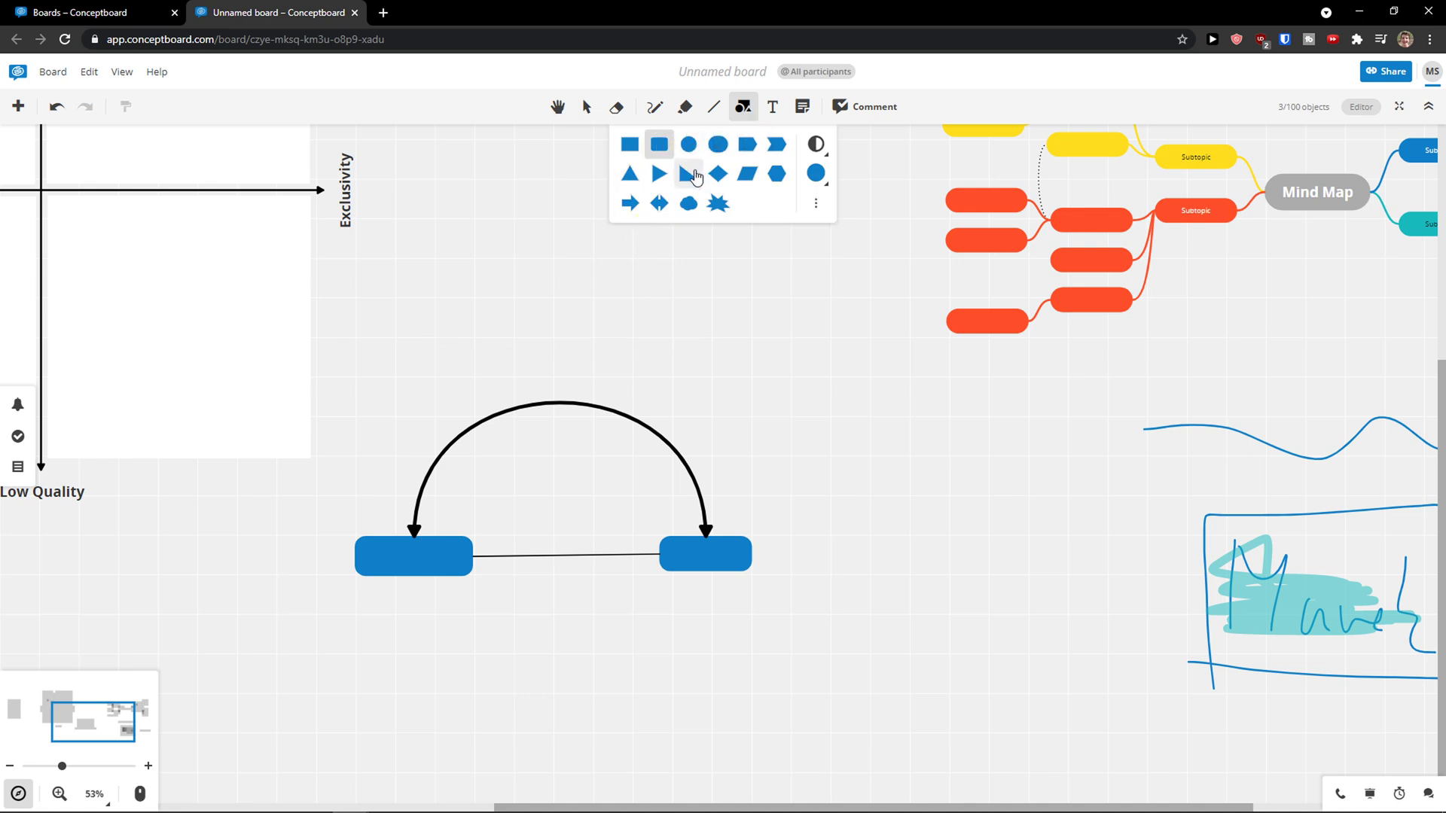
pyautogui.click(747, 144)
pyautogui.moveTo(377, 616); pyautogui.dragTo(532, 657)
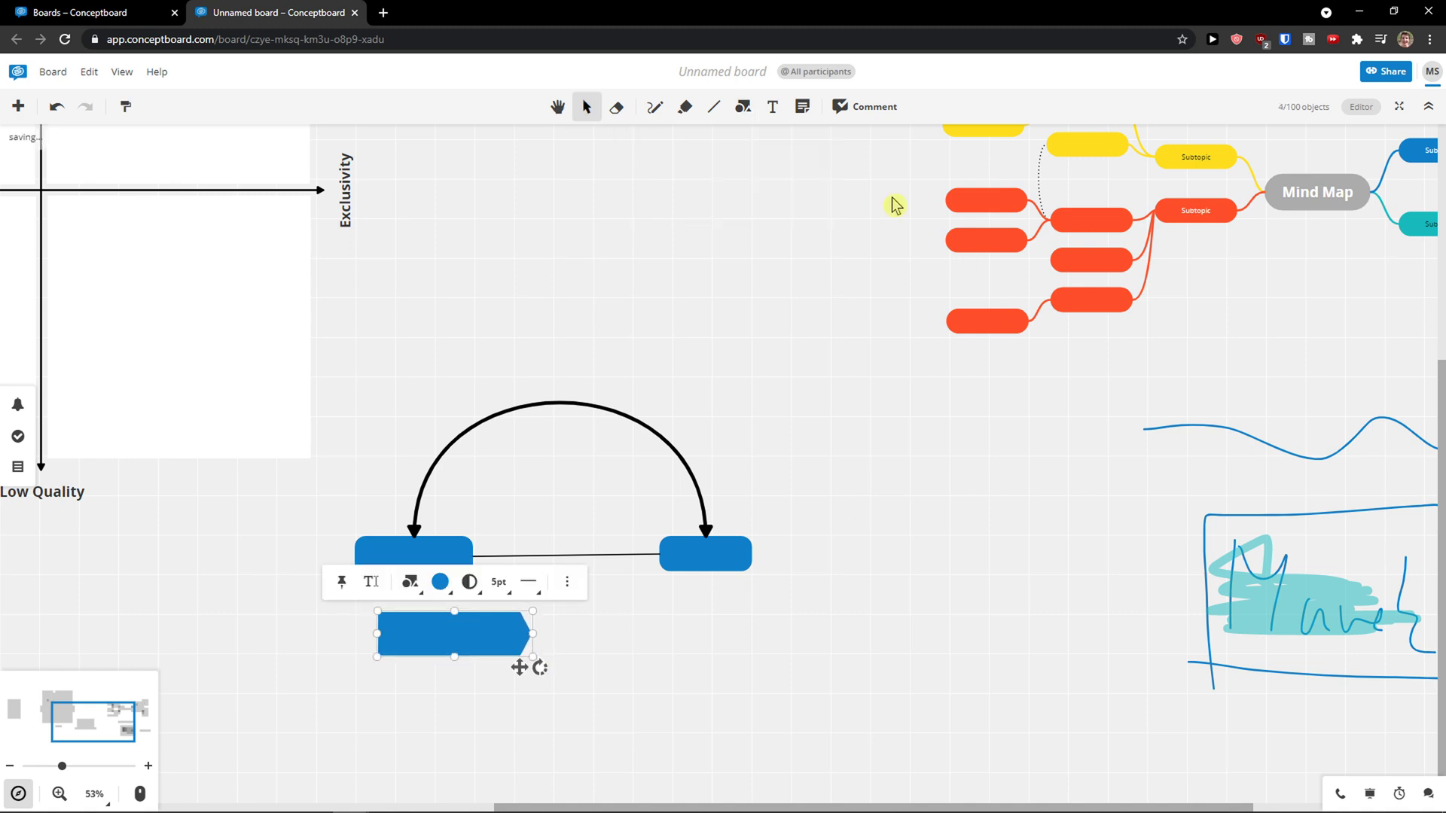
# Draw a blue circle in the empty space below the smaller rounded rectangle.
pyautogui.click(742, 106)
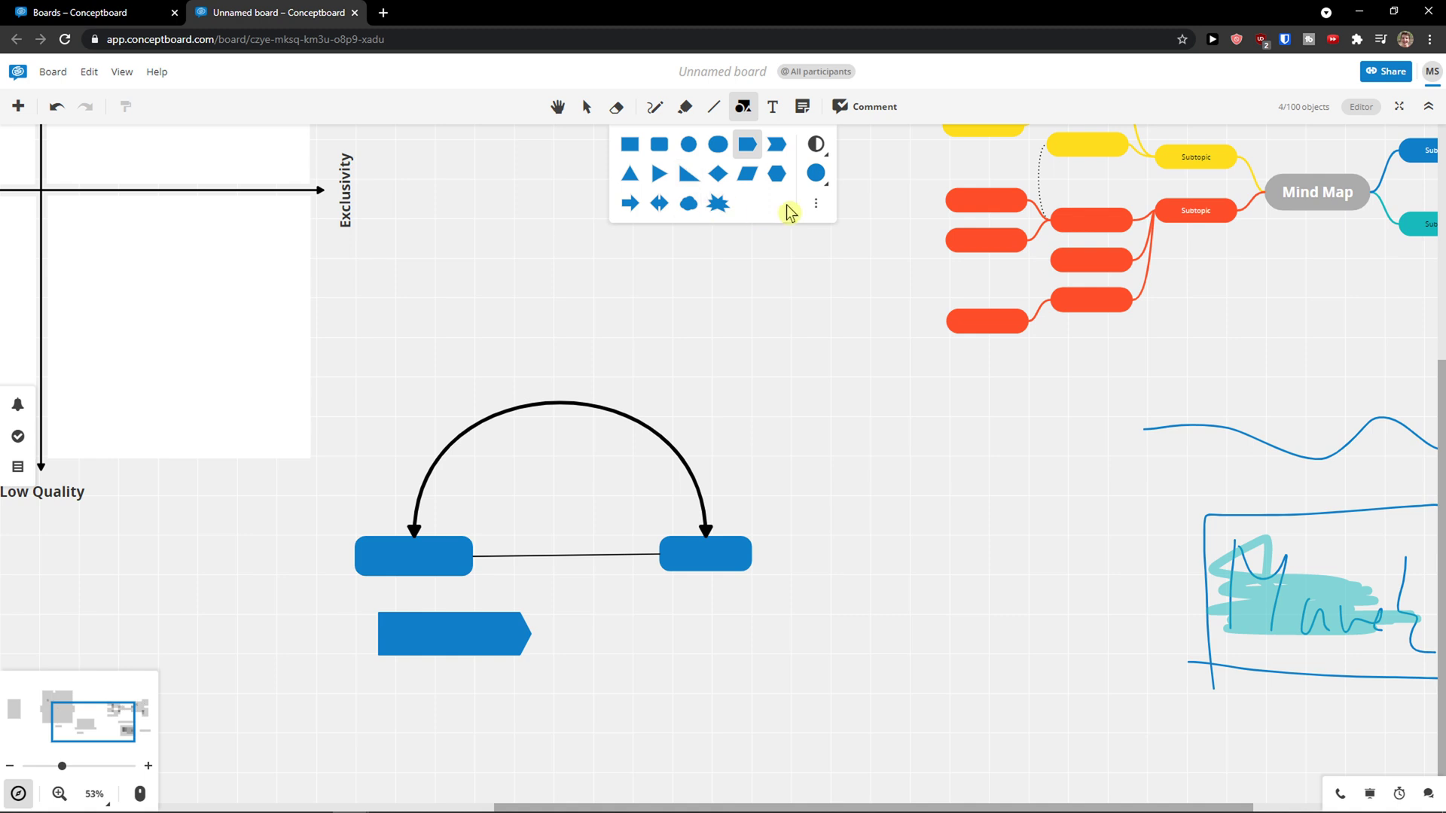
pyautogui.click(816, 204)
pyautogui.click(741, 201)
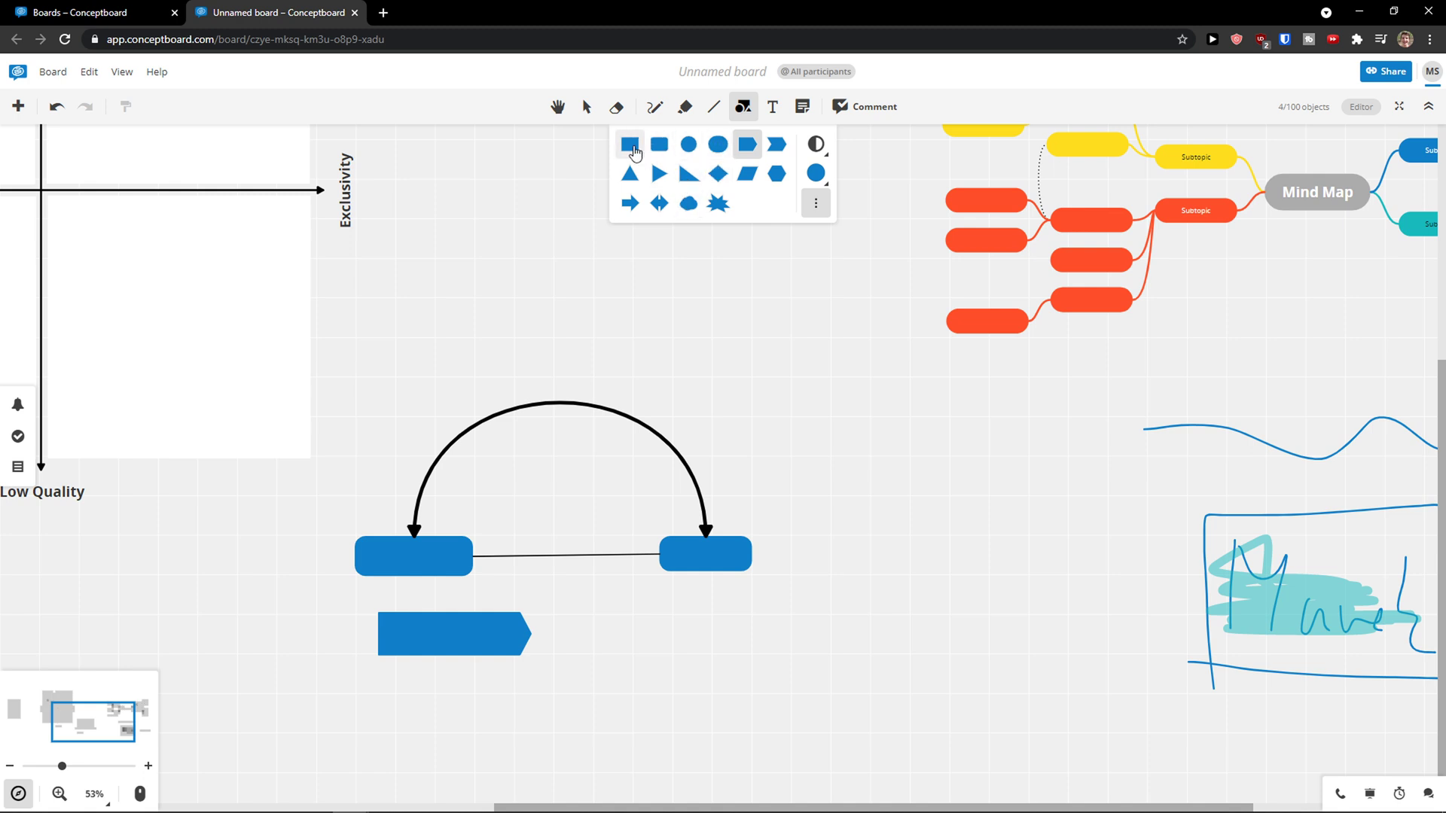
pyautogui.click(688, 144)
pyautogui.scroll(-1, 704, 655)
pyautogui.moveTo(674, 673)
pyautogui.mouseDown()
pyautogui.moveTo(687, 717)
pyautogui.moveTo(765, 758)
pyautogui.mouseUp()
pyautogui.scroll(4, 774, 630)
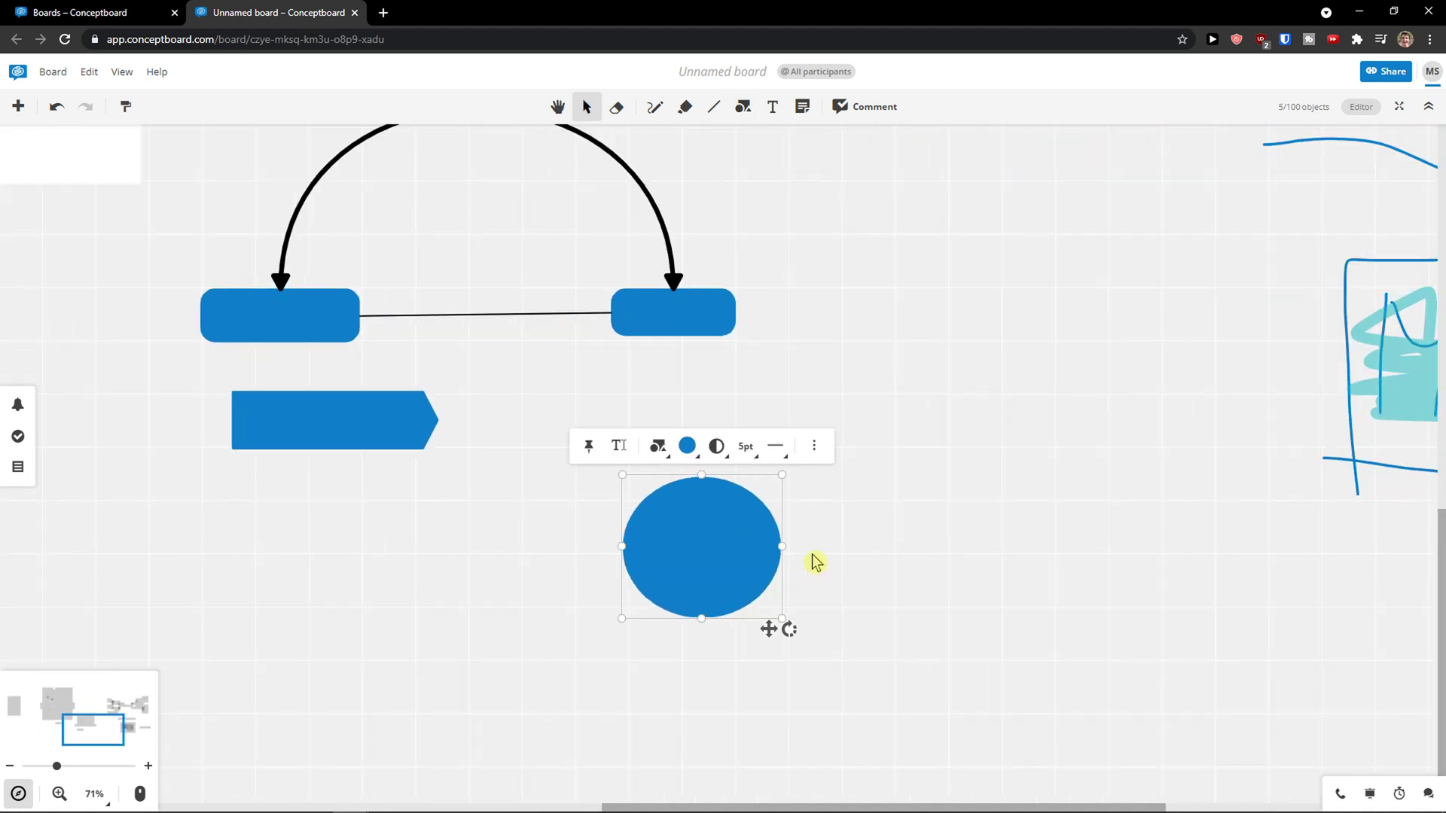
# Add the text "THIS IS A TEXT" inside the blue circle.
pyautogui.click(577, 415)
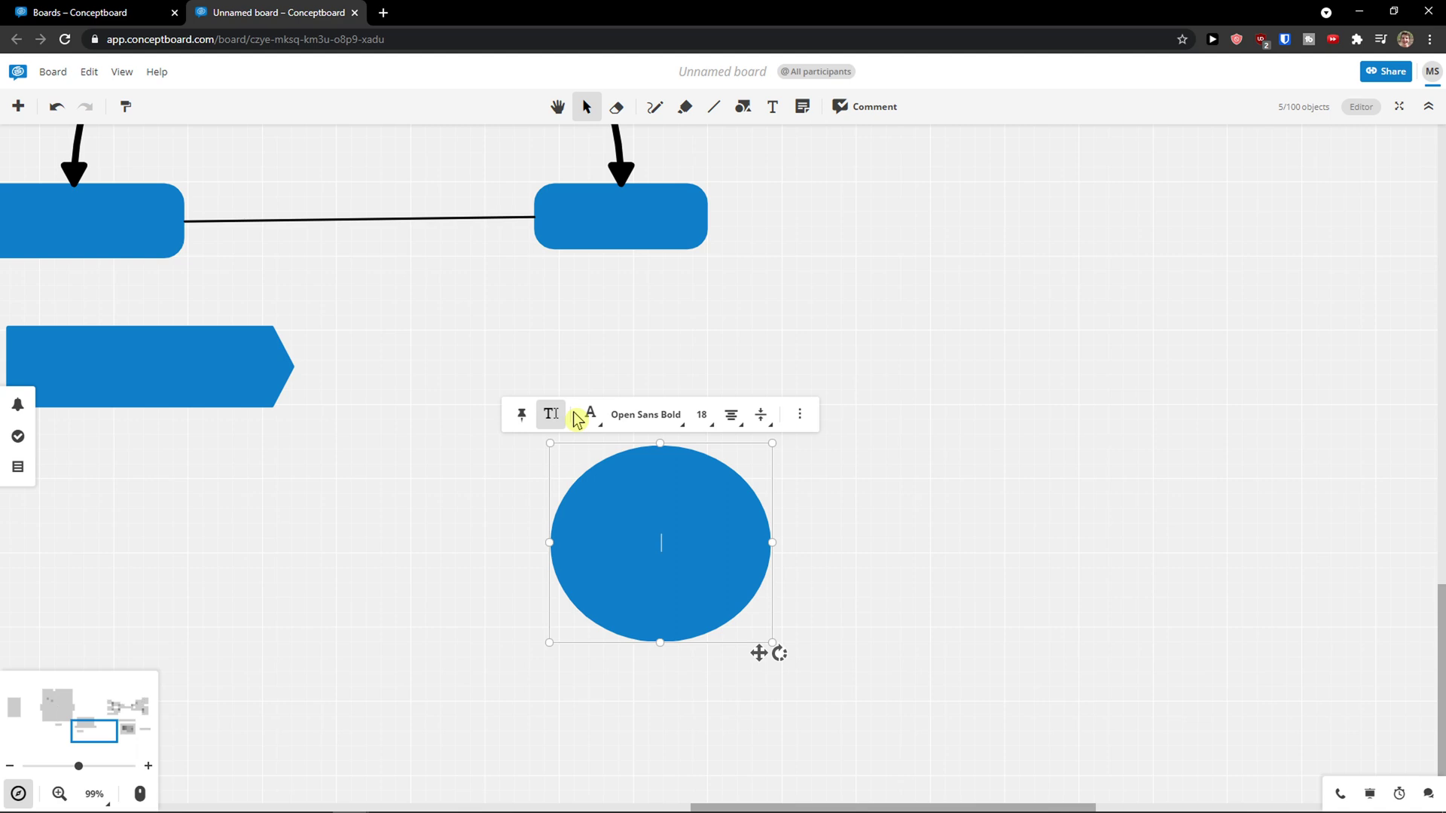
pyautogui.write('THIS IS A TEXT')
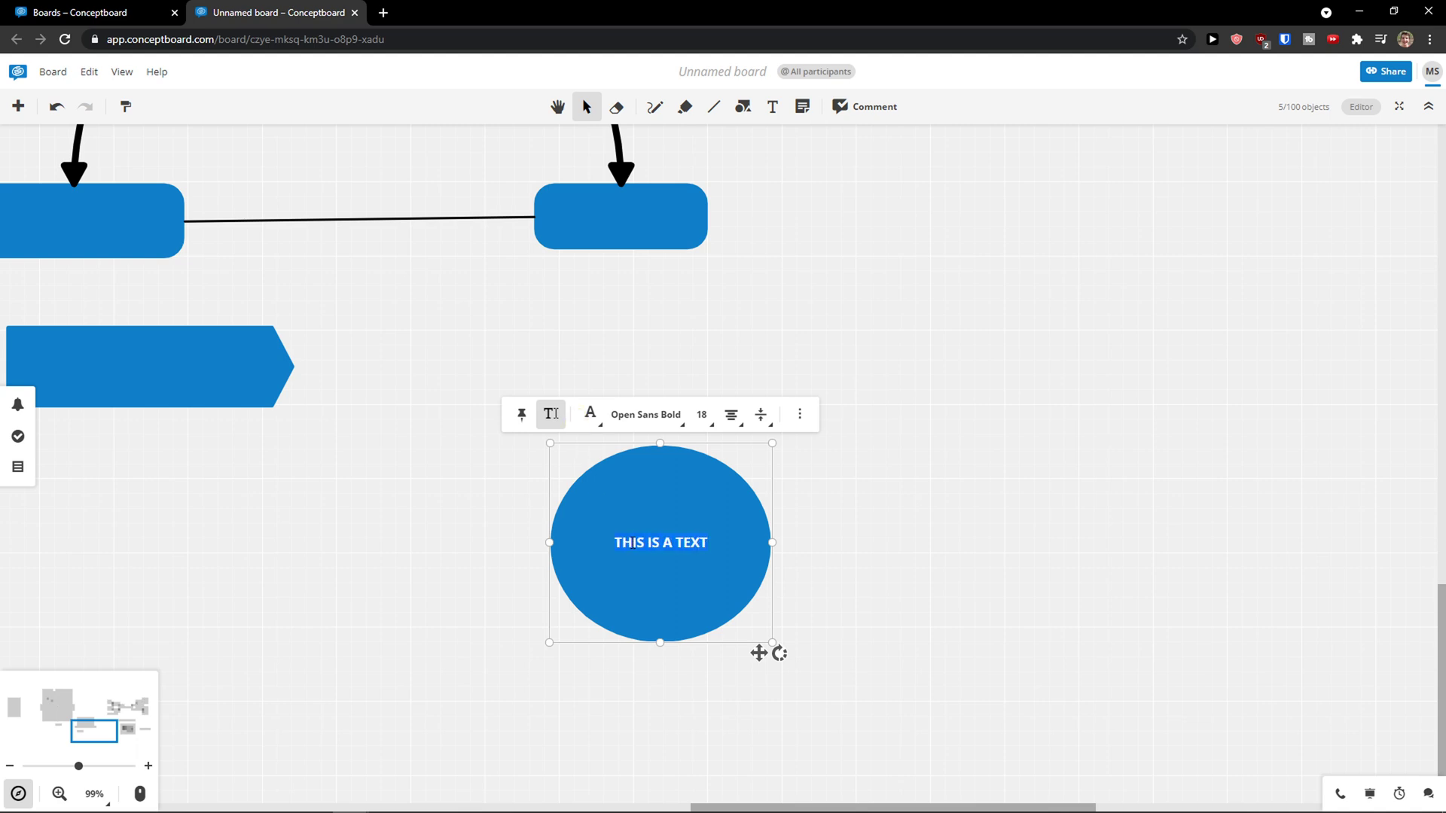
pyautogui.click(554, 416)
pyautogui.click(578, 416)
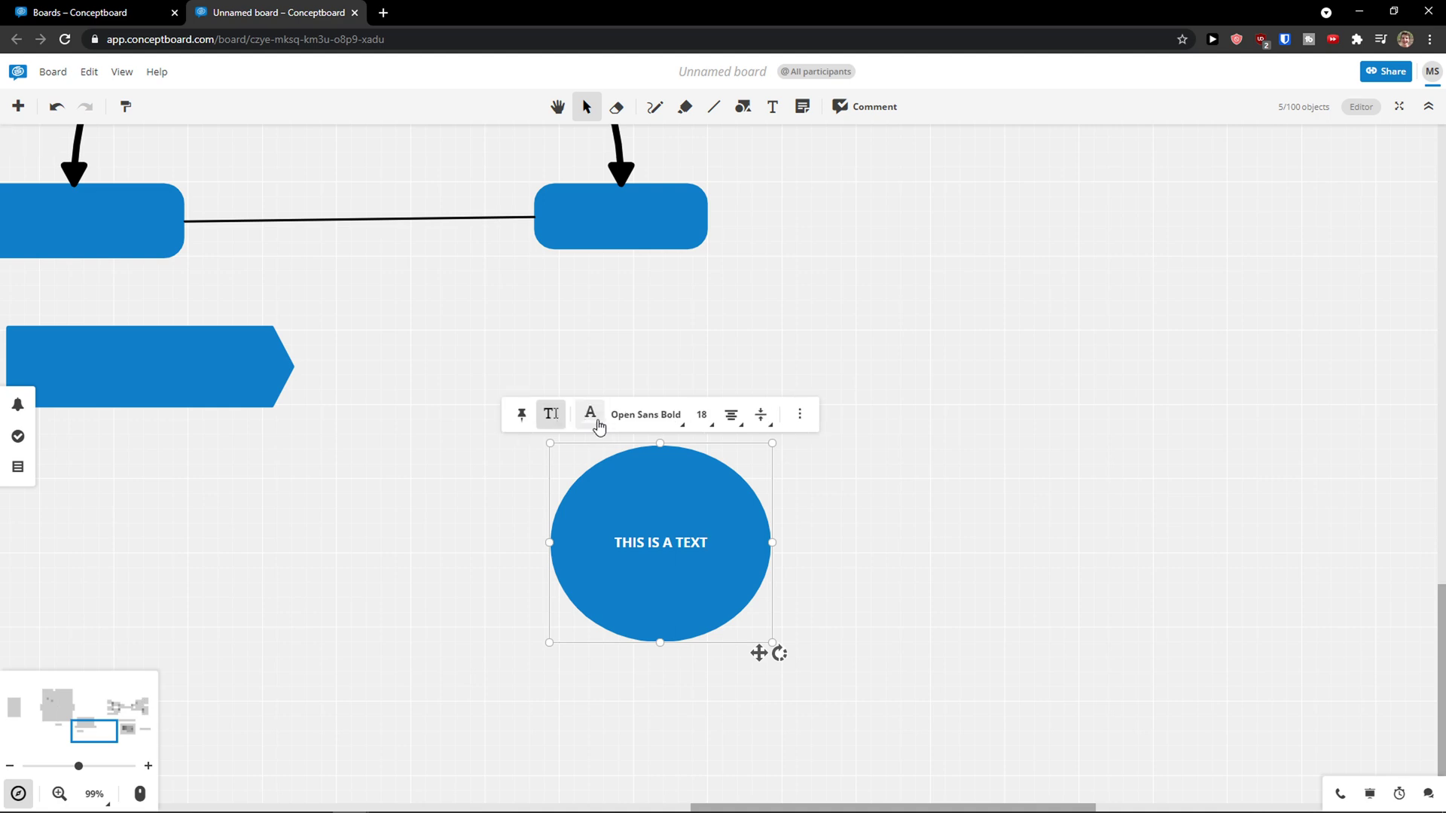
# Set the circle text's font size to 48.
pyautogui.click(701, 415)
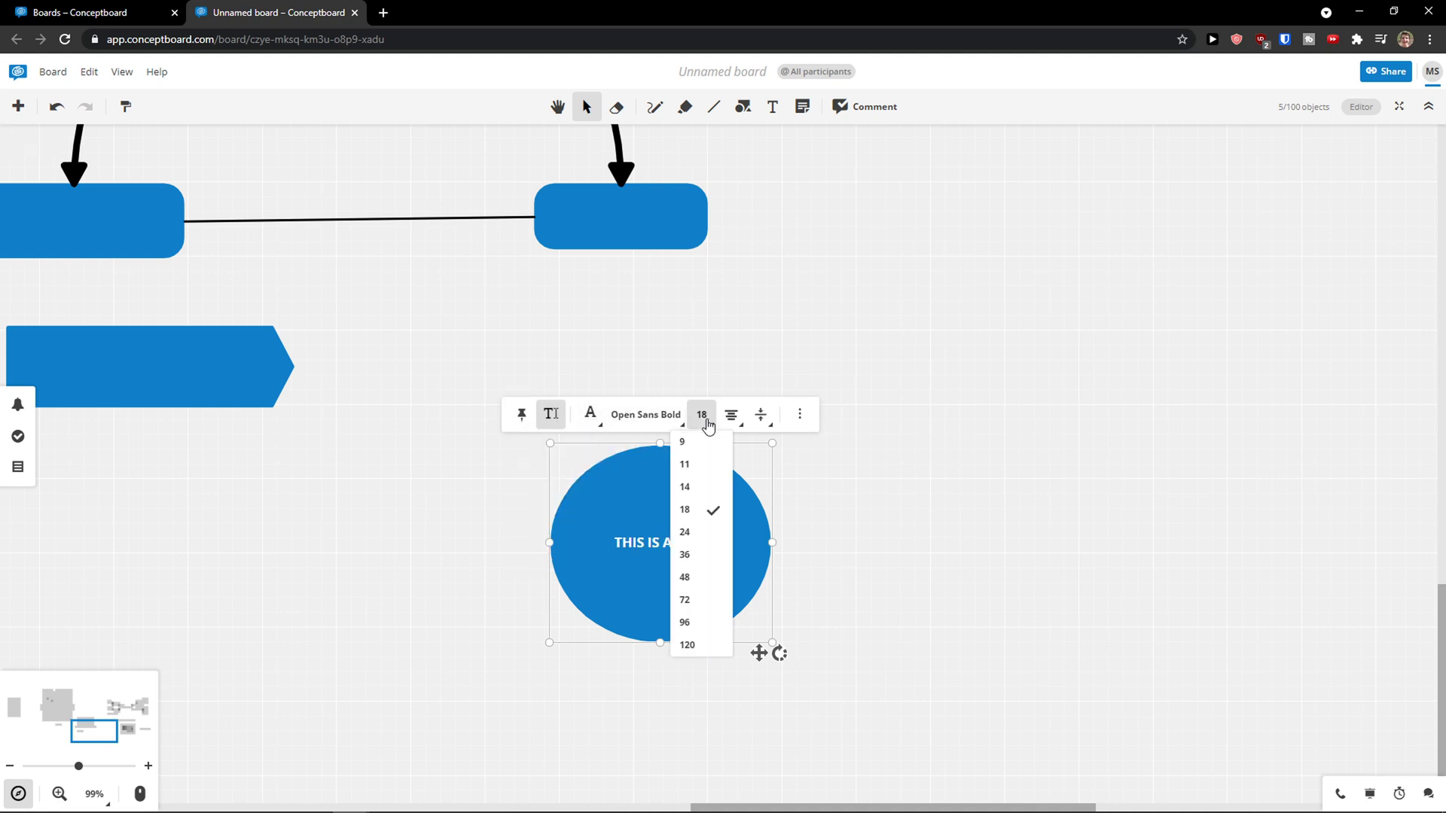
pyautogui.click(691, 570)
pyautogui.click(674, 418)
pyautogui.click(674, 419)
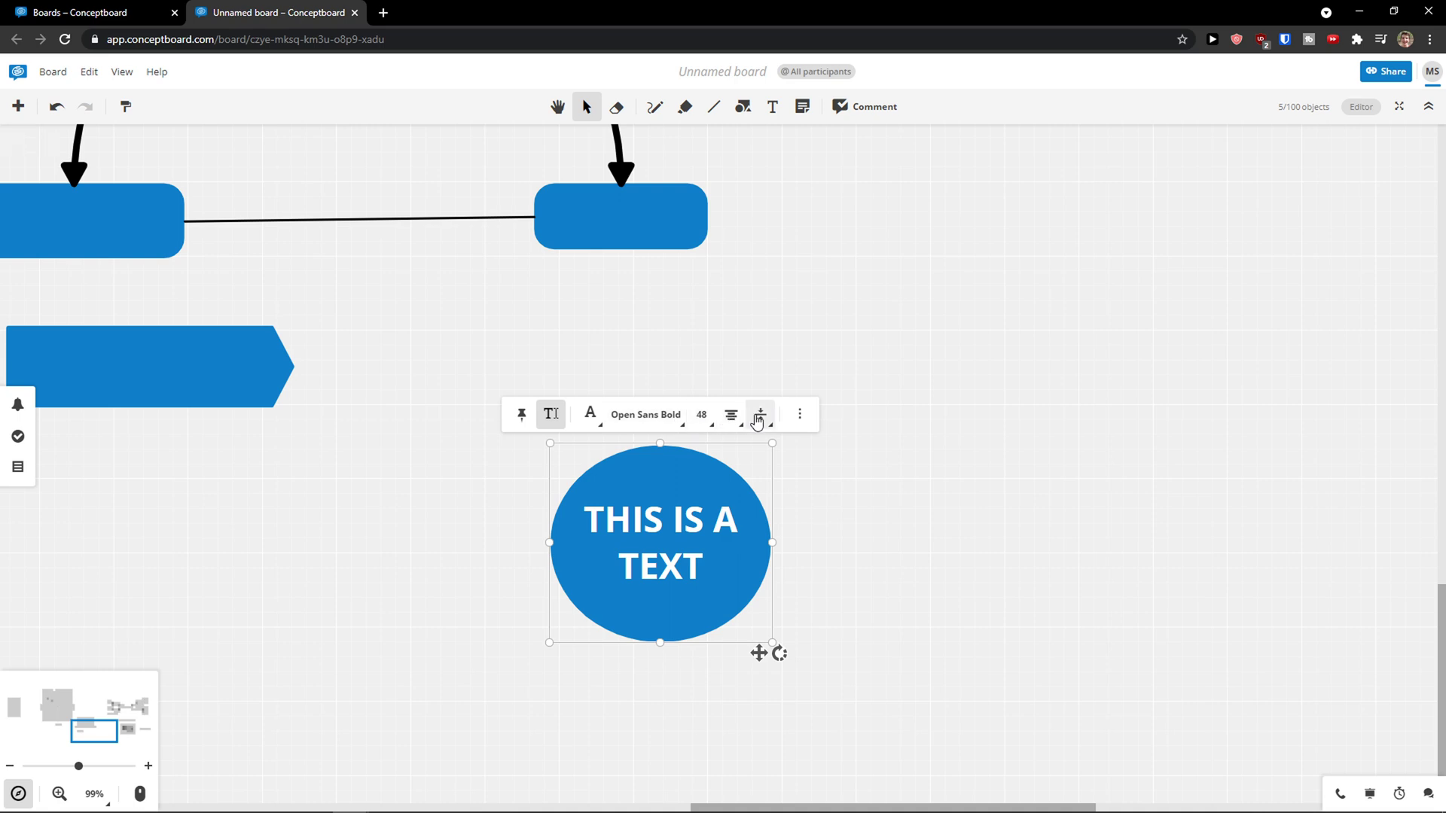
pyautogui.click(550, 414)
pyautogui.click(615, 420)
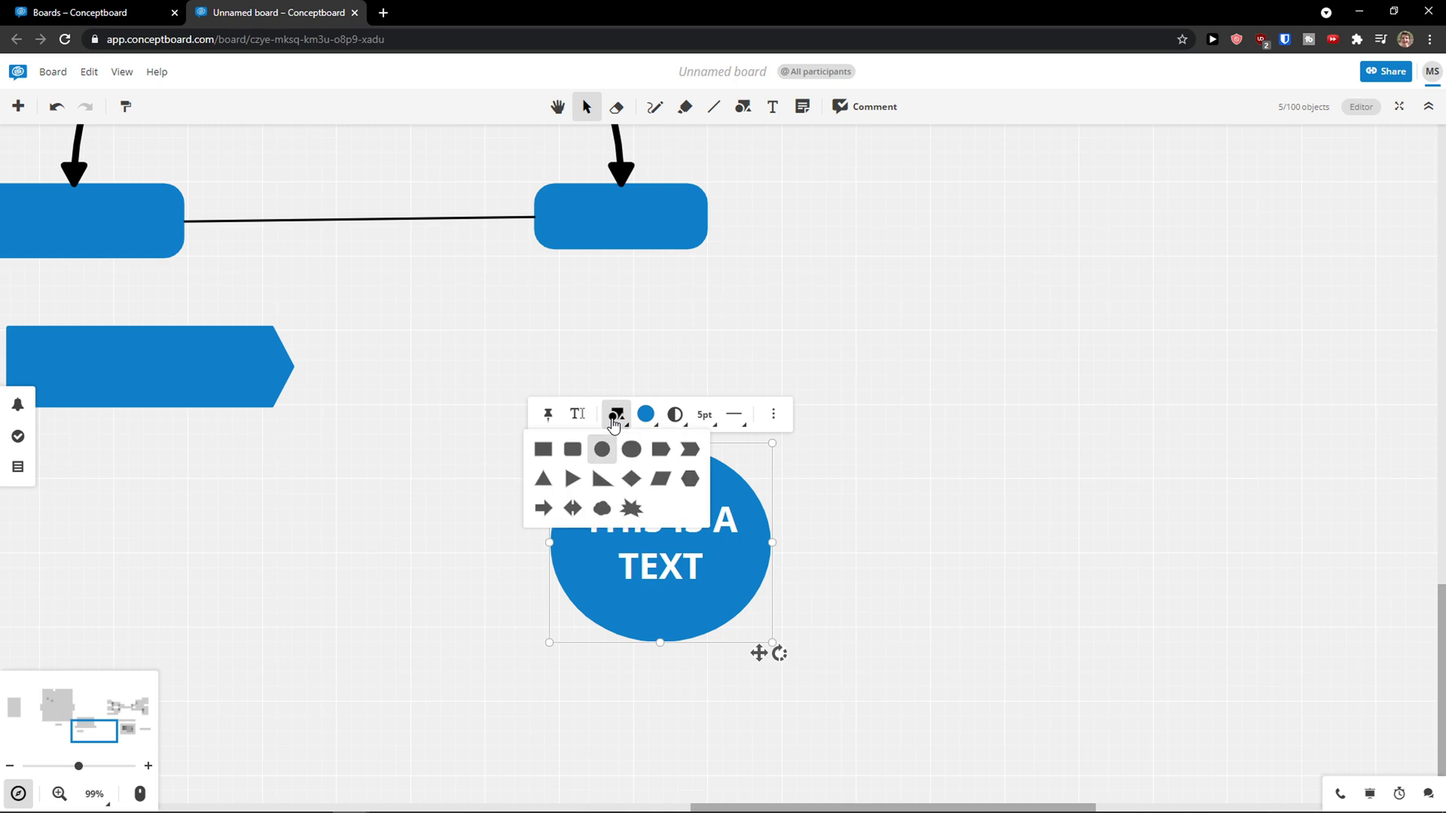
pyautogui.click(614, 421)
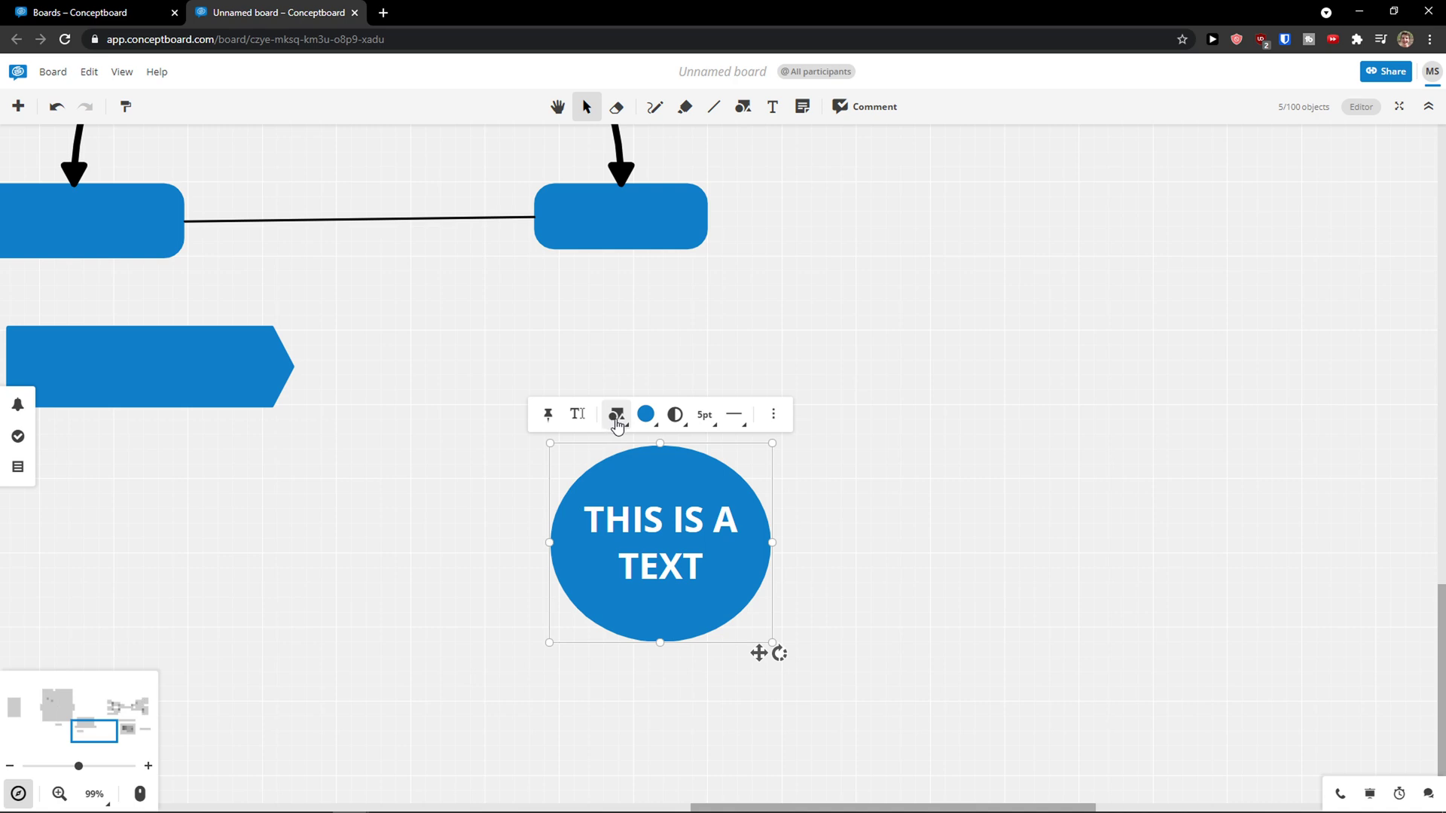
pyautogui.click(620, 423)
pyautogui.click(618, 420)
pyautogui.click(618, 420)
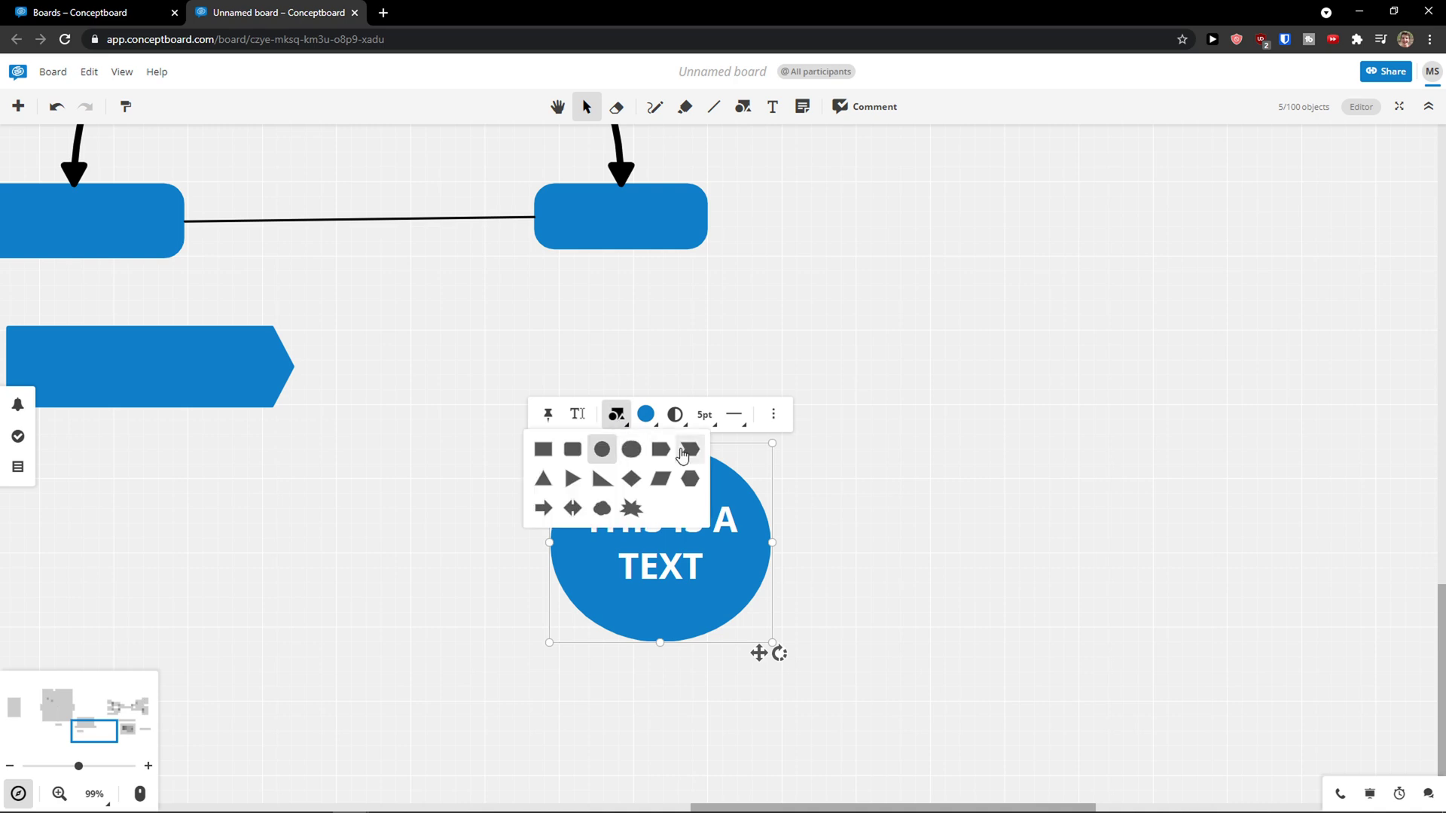
# Try pink and red as the circle's color and settle on teal from the basic colors.
pyautogui.click(645, 416)
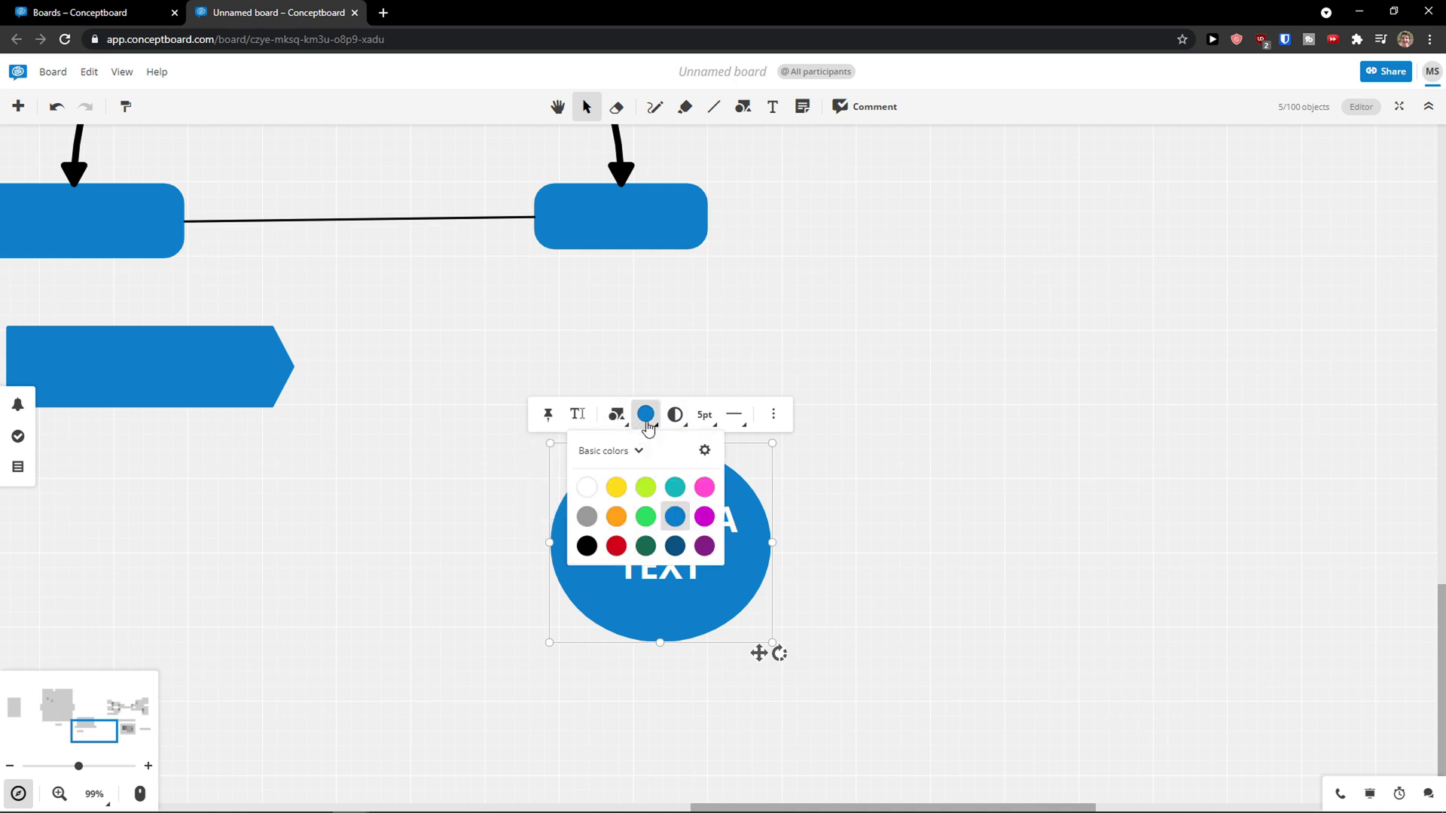
pyautogui.click(704, 487)
pyautogui.click(645, 416)
pyautogui.click(616, 546)
pyautogui.click(645, 416)
pyautogui.click(675, 487)
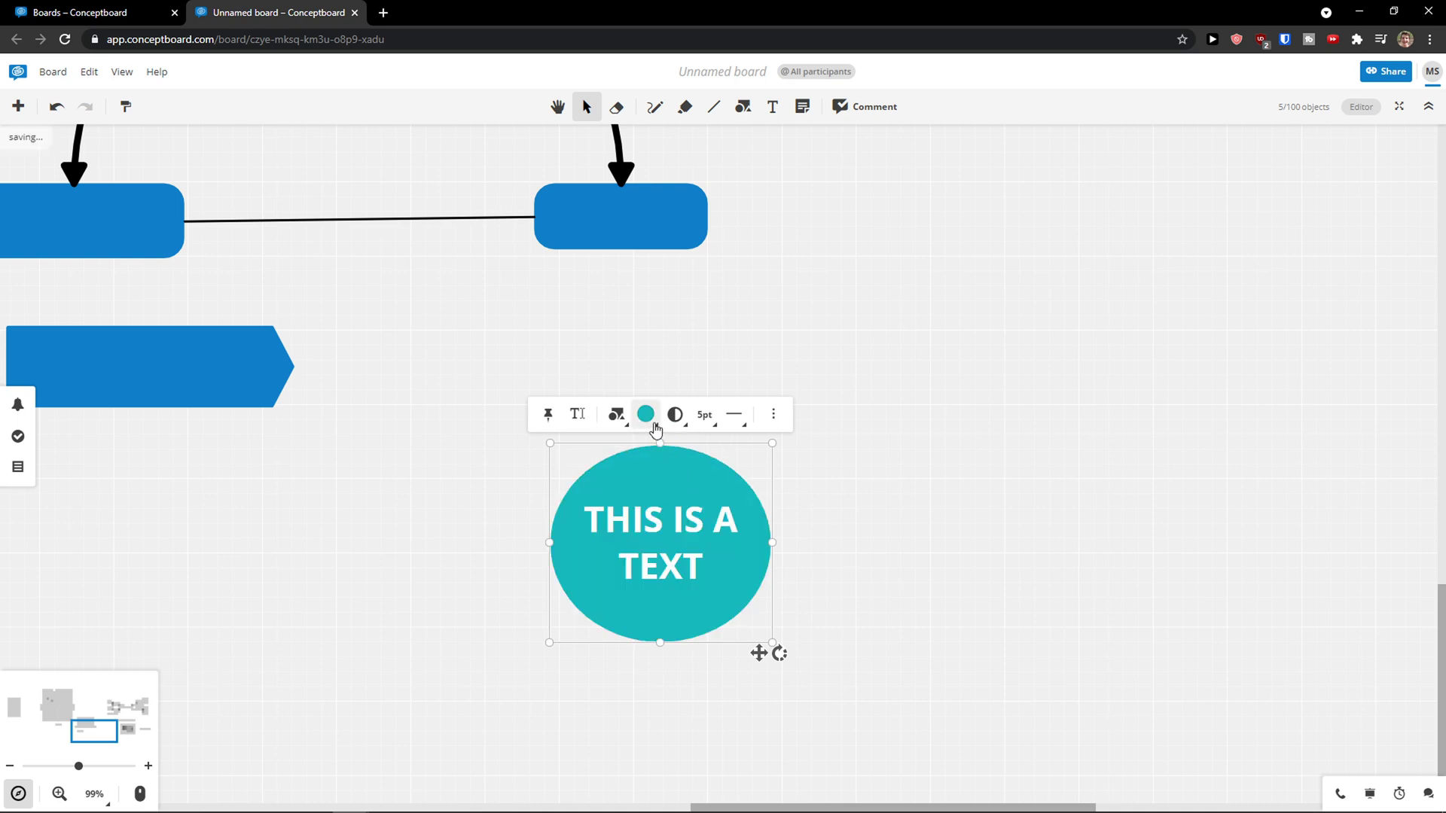
# Try the semi-transparent and outline-only fill styles on the teal circle, then restore the solid fill.
pyautogui.click(675, 415)
pyautogui.click(678, 451)
pyautogui.click(674, 414)
pyautogui.click(703, 450)
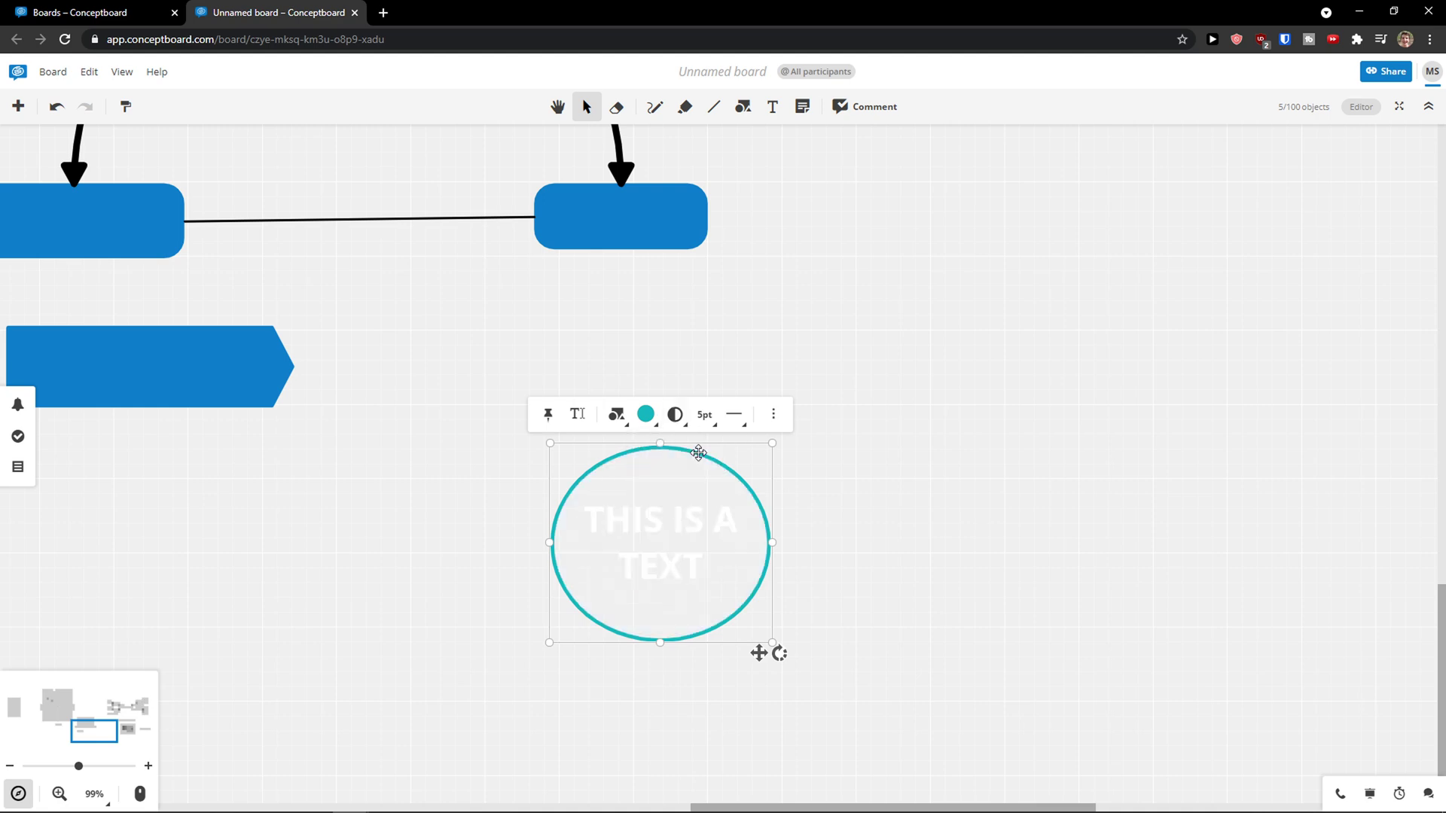
pyautogui.click(674, 414)
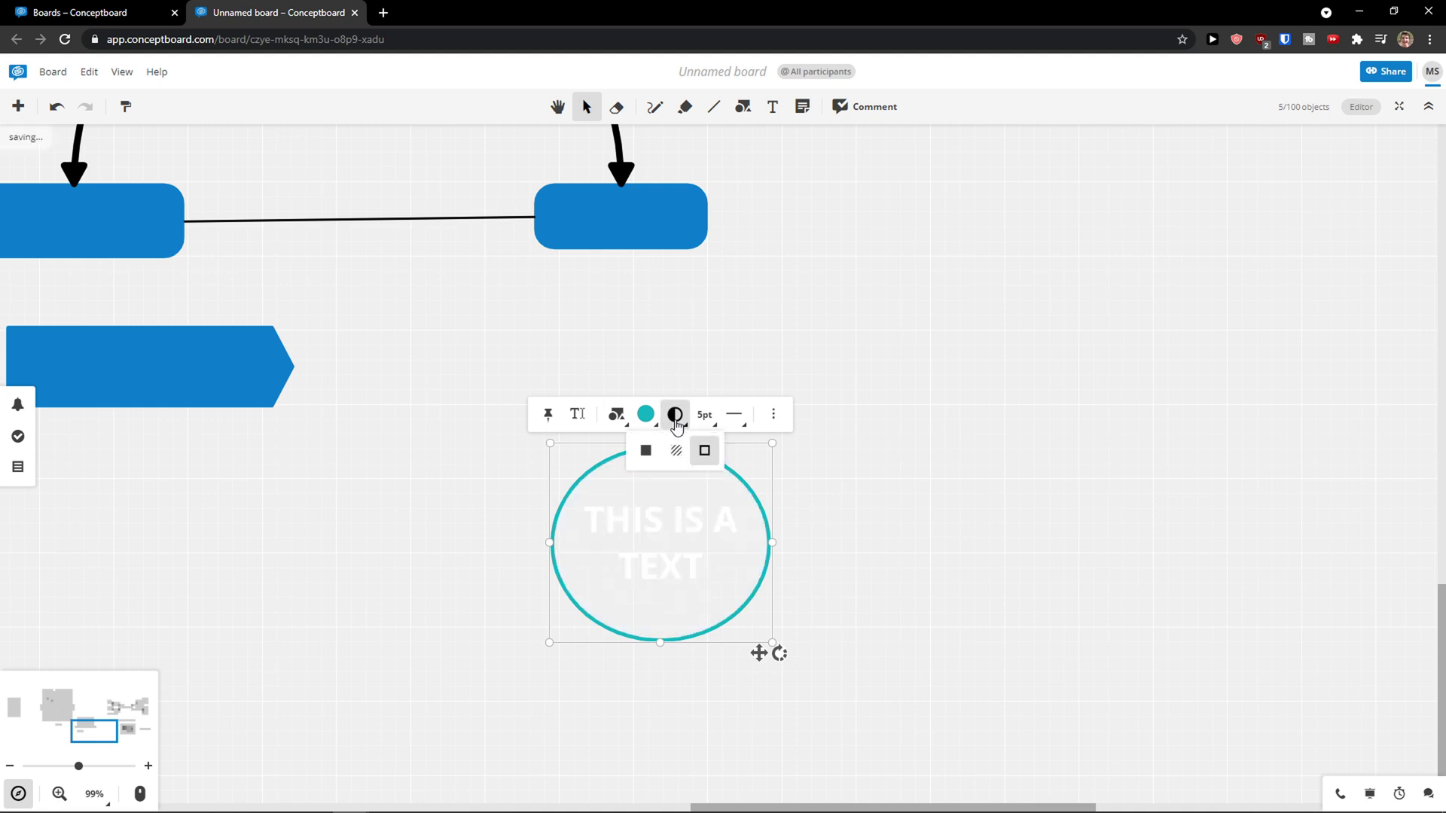
pyautogui.click(646, 452)
# Set the teal circle's line thickness to 13pt.
pyautogui.click(704, 414)
pyautogui.click(689, 576)
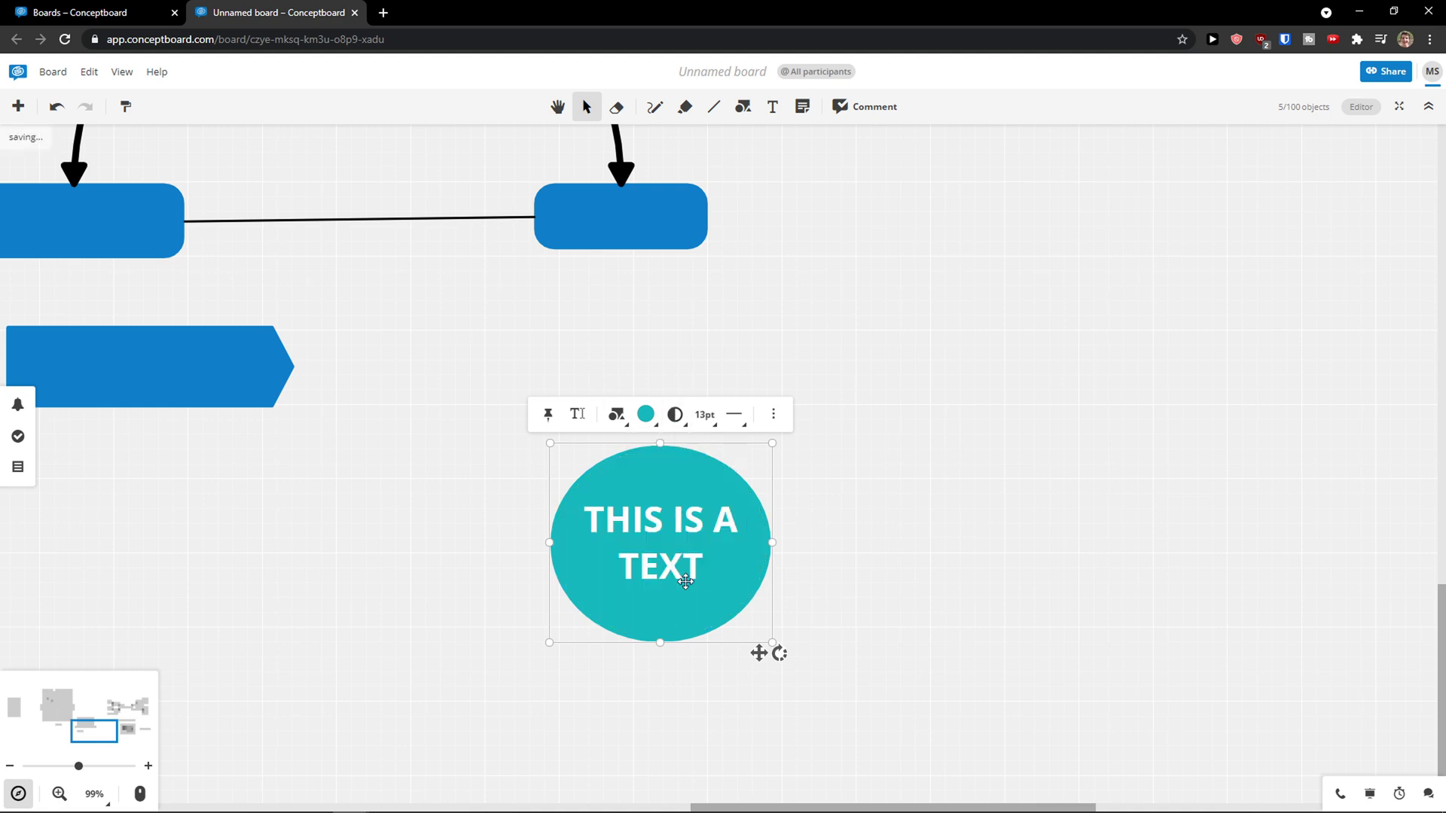
# Try a dashed and a continuous outline on the teal circle, then return it to the solid fill.
pyautogui.click(734, 414)
pyautogui.click(735, 450)
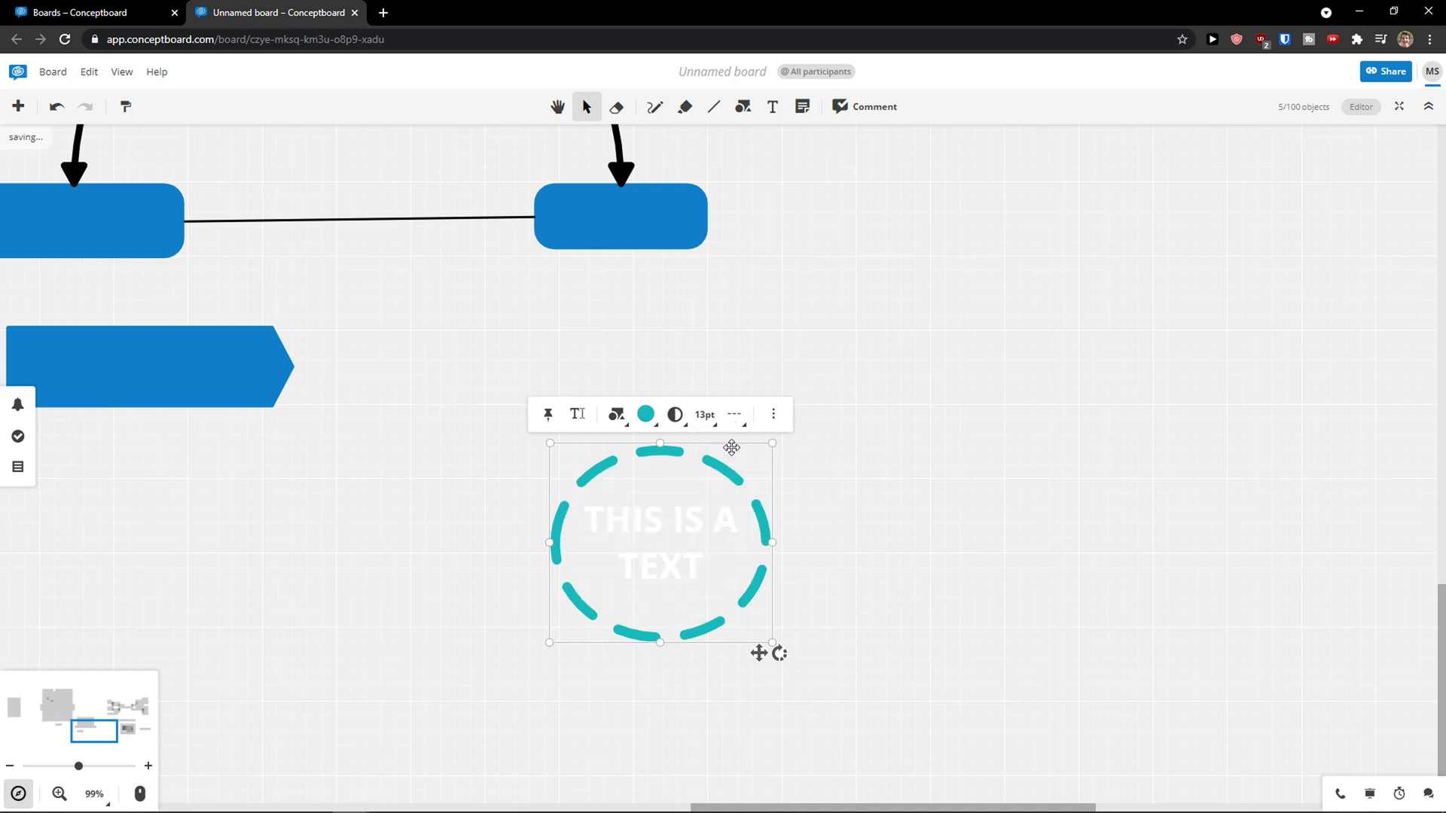
pyautogui.click(734, 415)
pyautogui.click(704, 449)
pyautogui.click(705, 414)
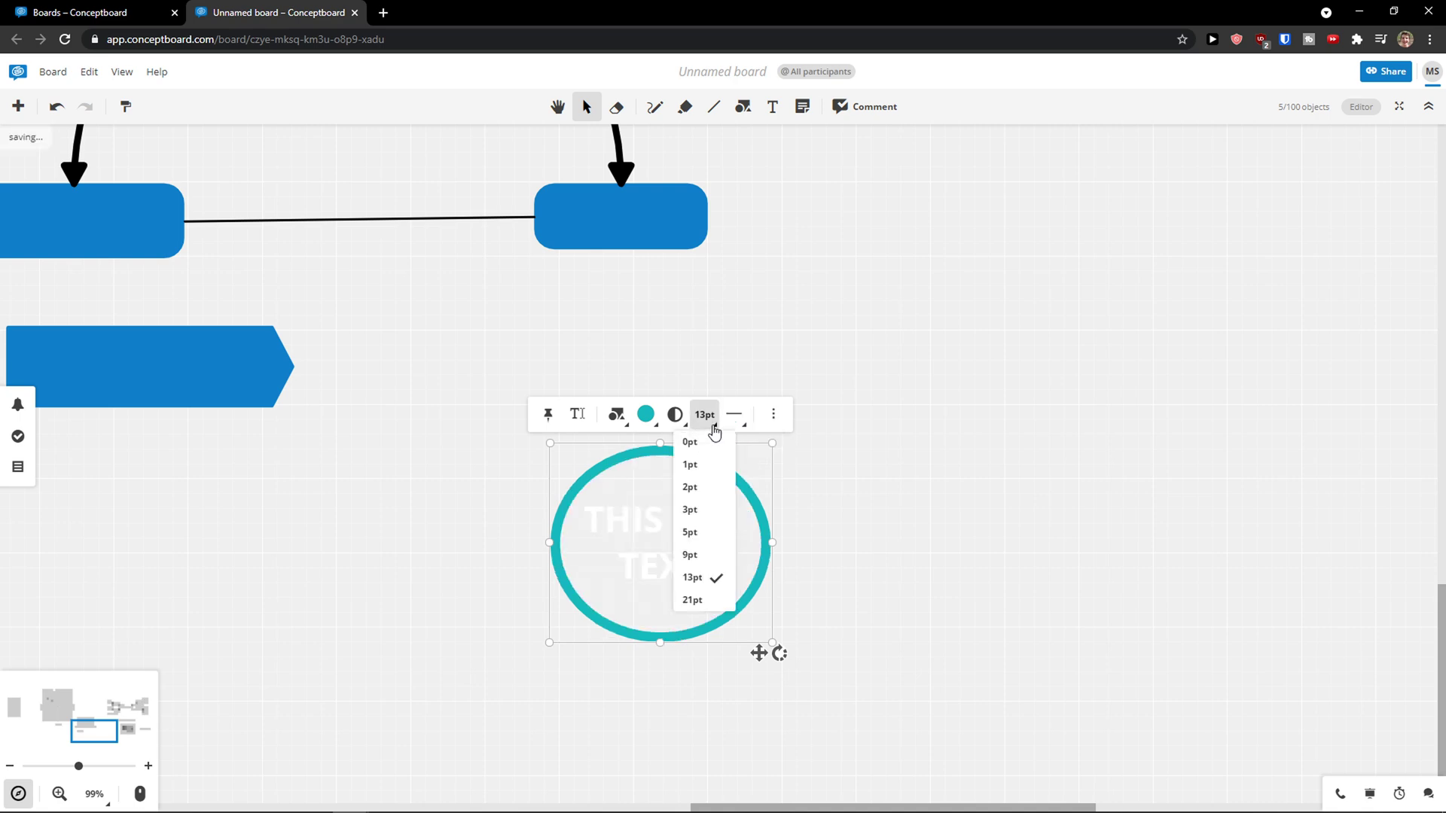
pyautogui.click(675, 414)
pyautogui.click(646, 452)
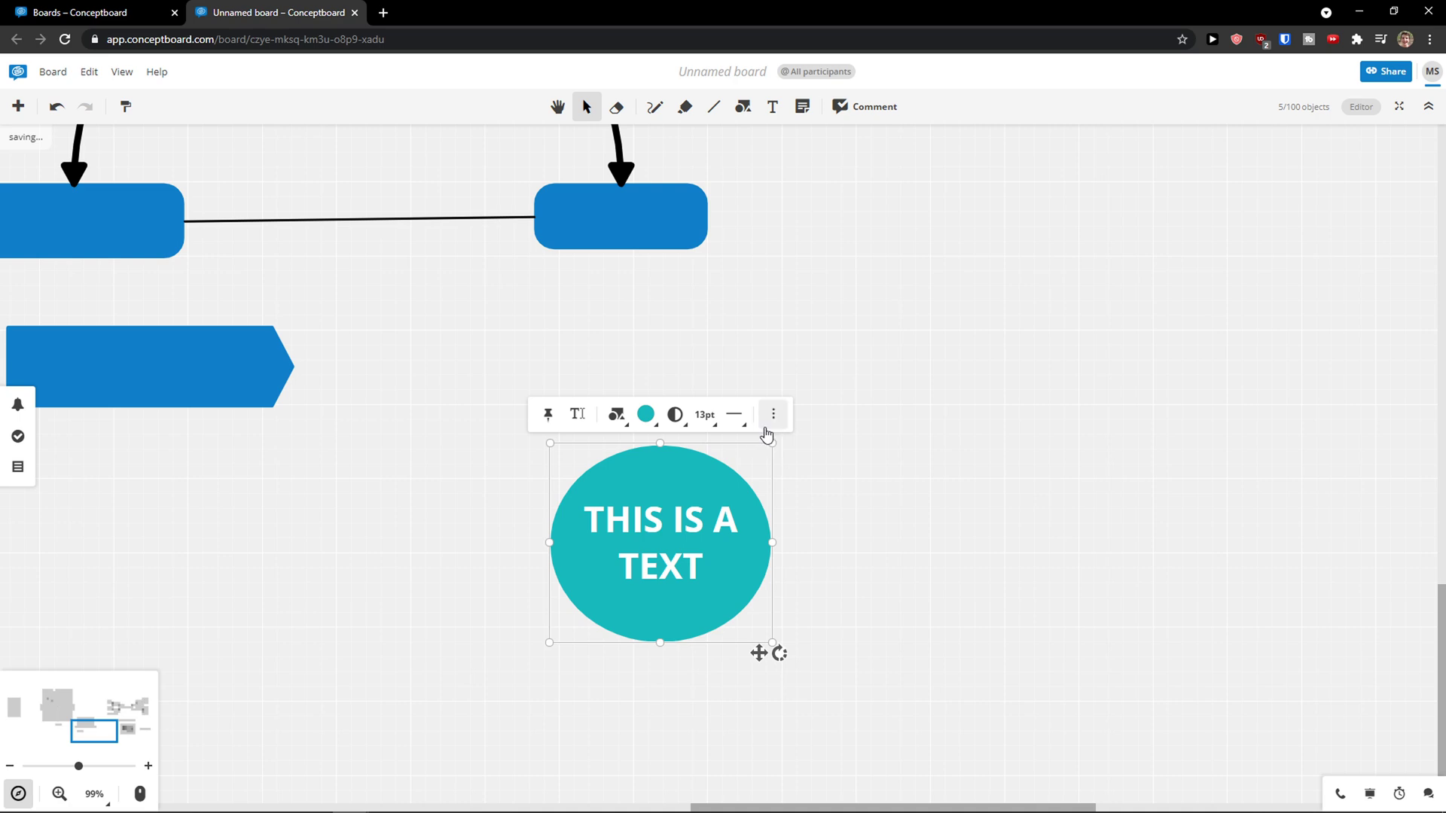
# Apply the dashed outline to the teal circle once more, then switch back to the solid fill.
pyautogui.click(734, 415)
pyautogui.click(735, 452)
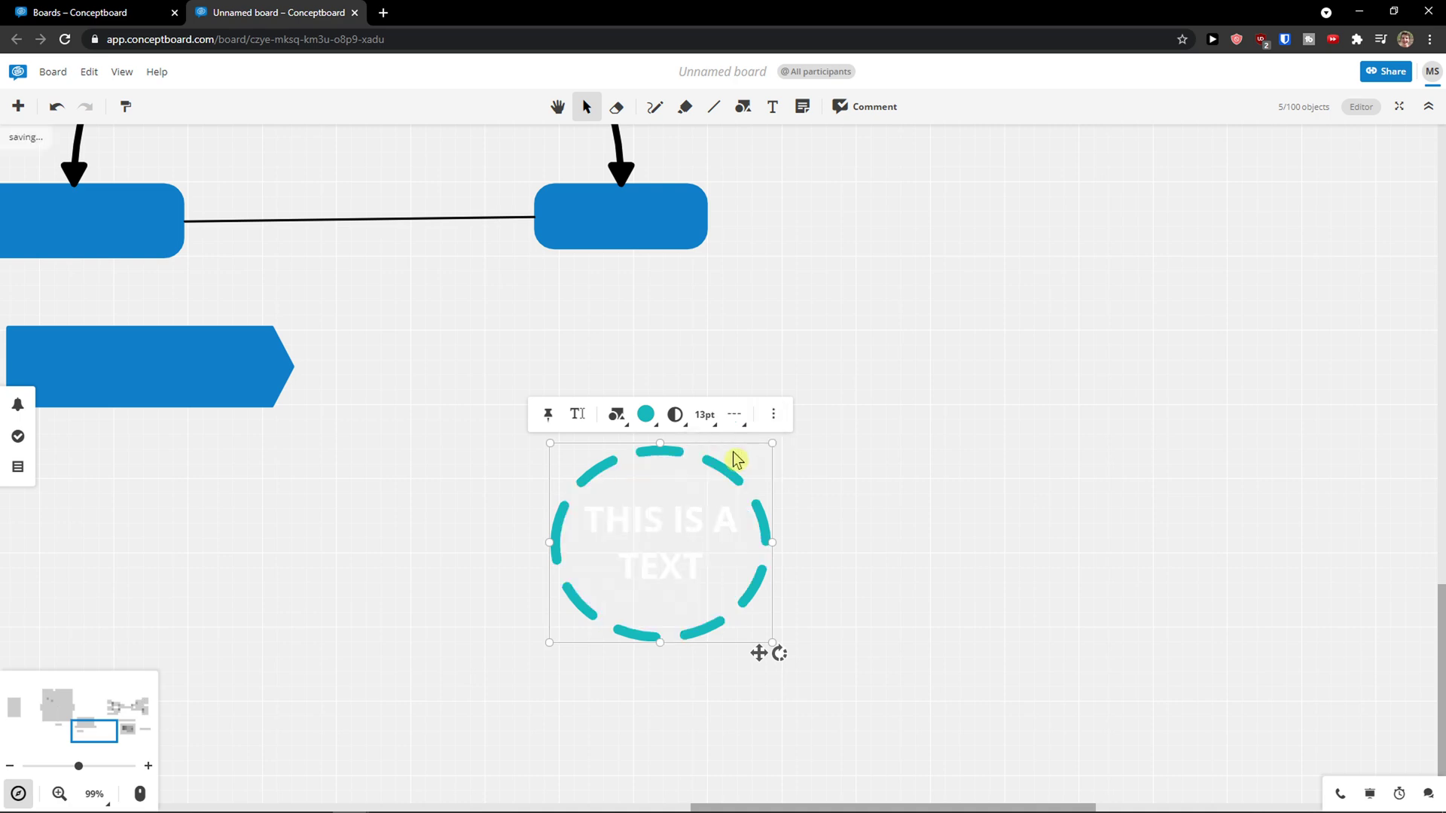
pyautogui.click(675, 414)
pyautogui.click(652, 450)
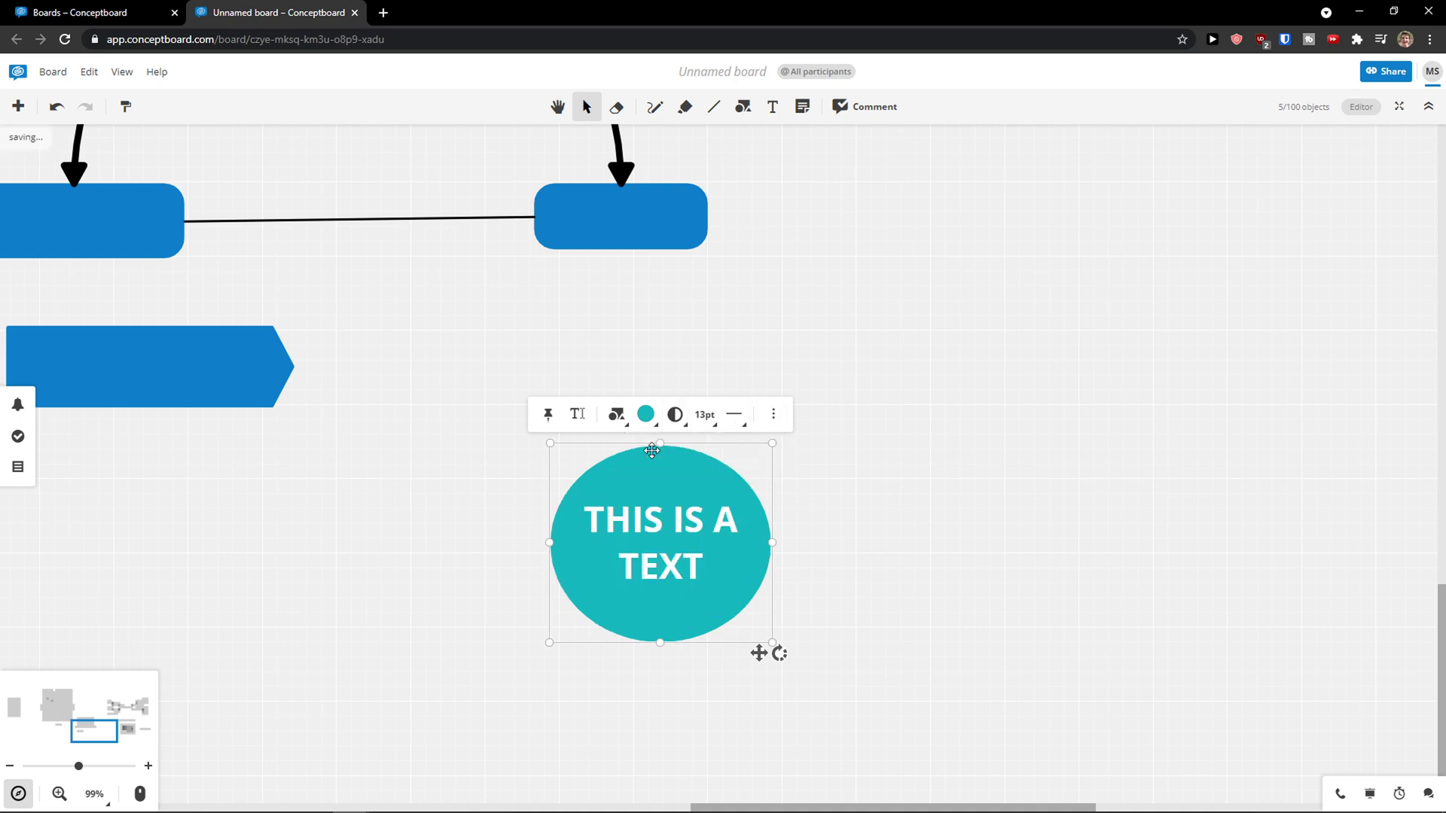
# Duplicate the teal circle, place the copy up and to its right, then delete the copy.
pyautogui.click(773, 416)
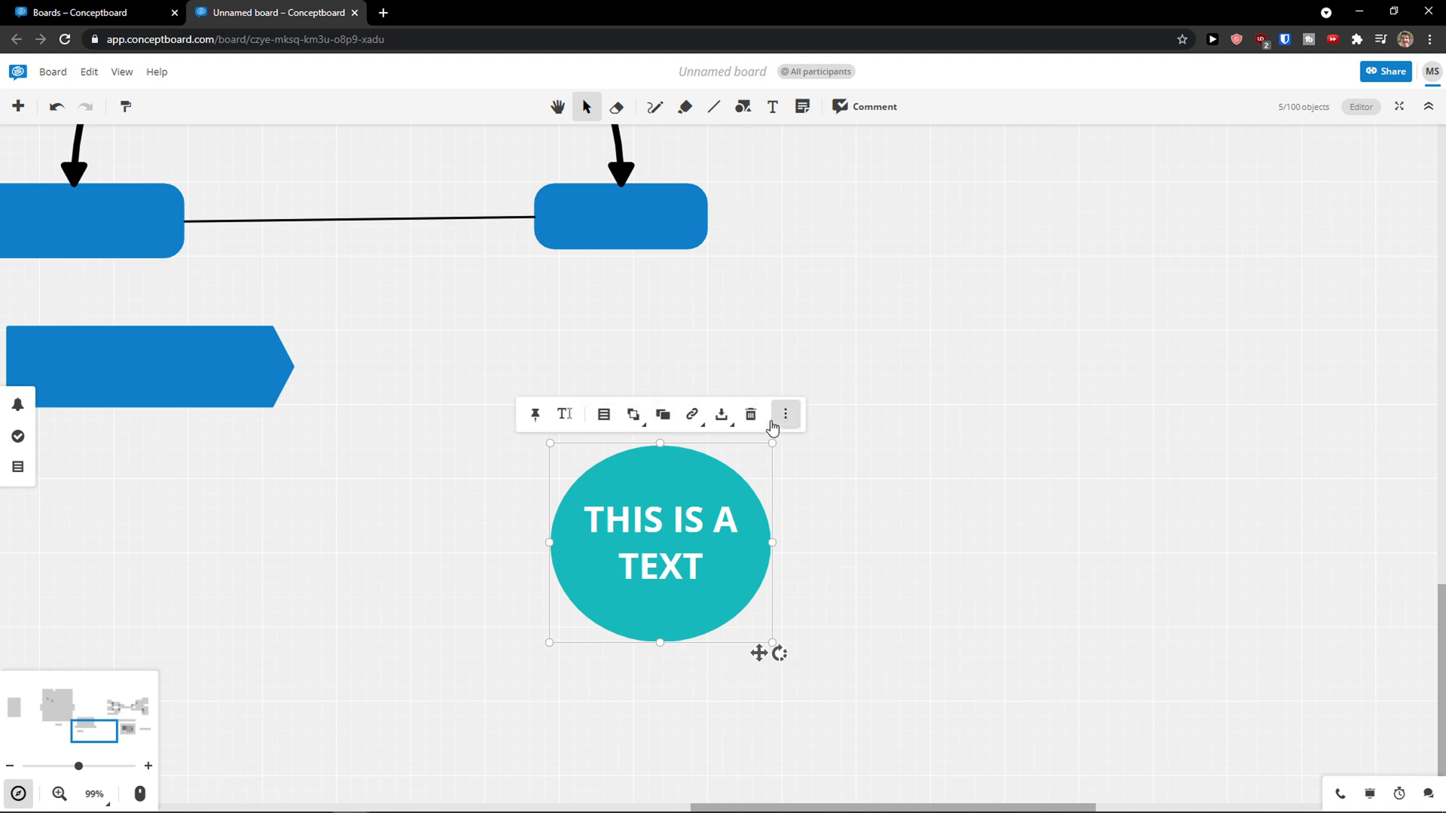
pyautogui.click(639, 428)
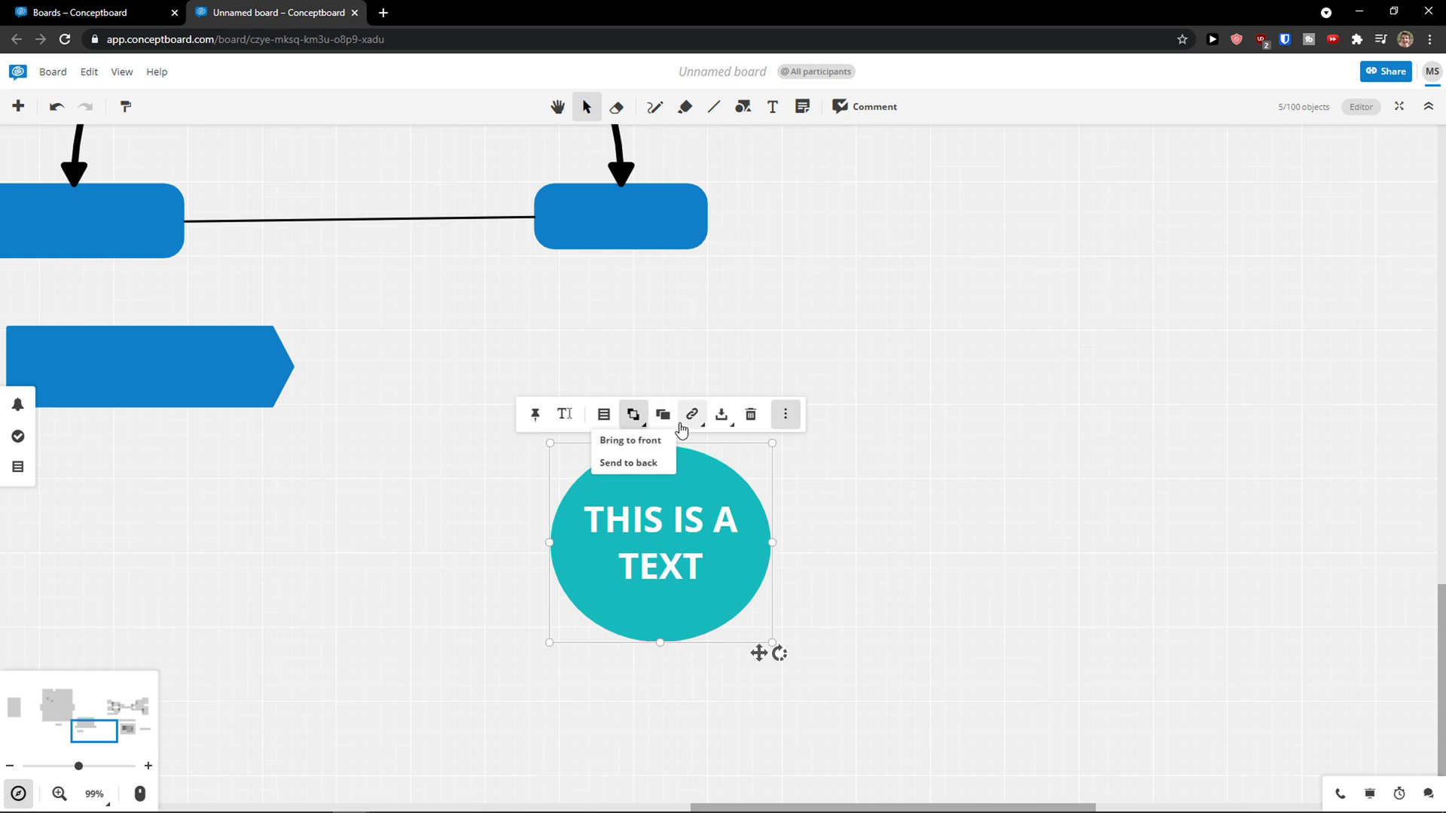
pyautogui.click(670, 423)
pyautogui.moveTo(696, 410); pyautogui.dragTo(881, 413)
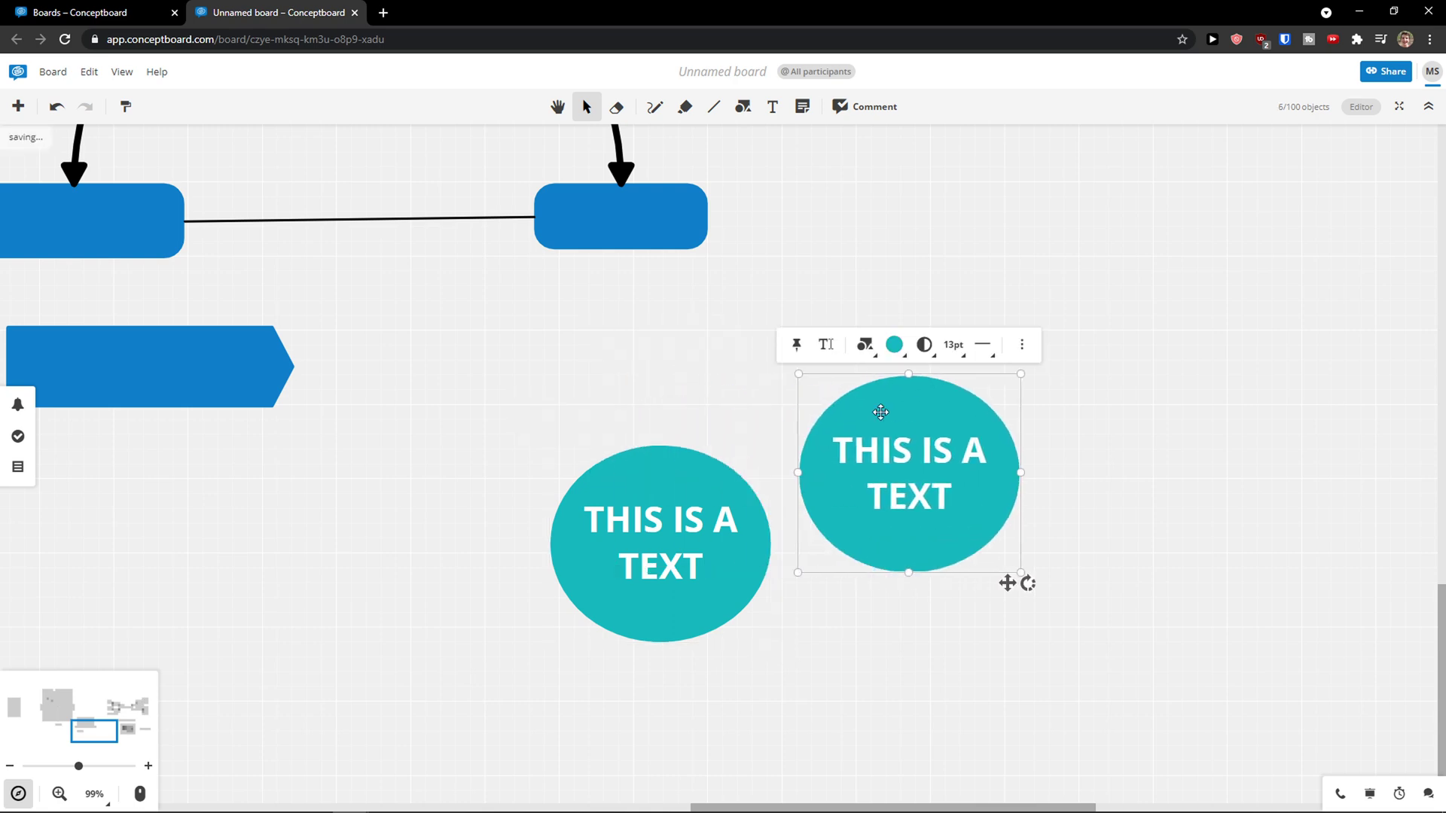
pyautogui.press('Delete')
pyautogui.click(708, 486)
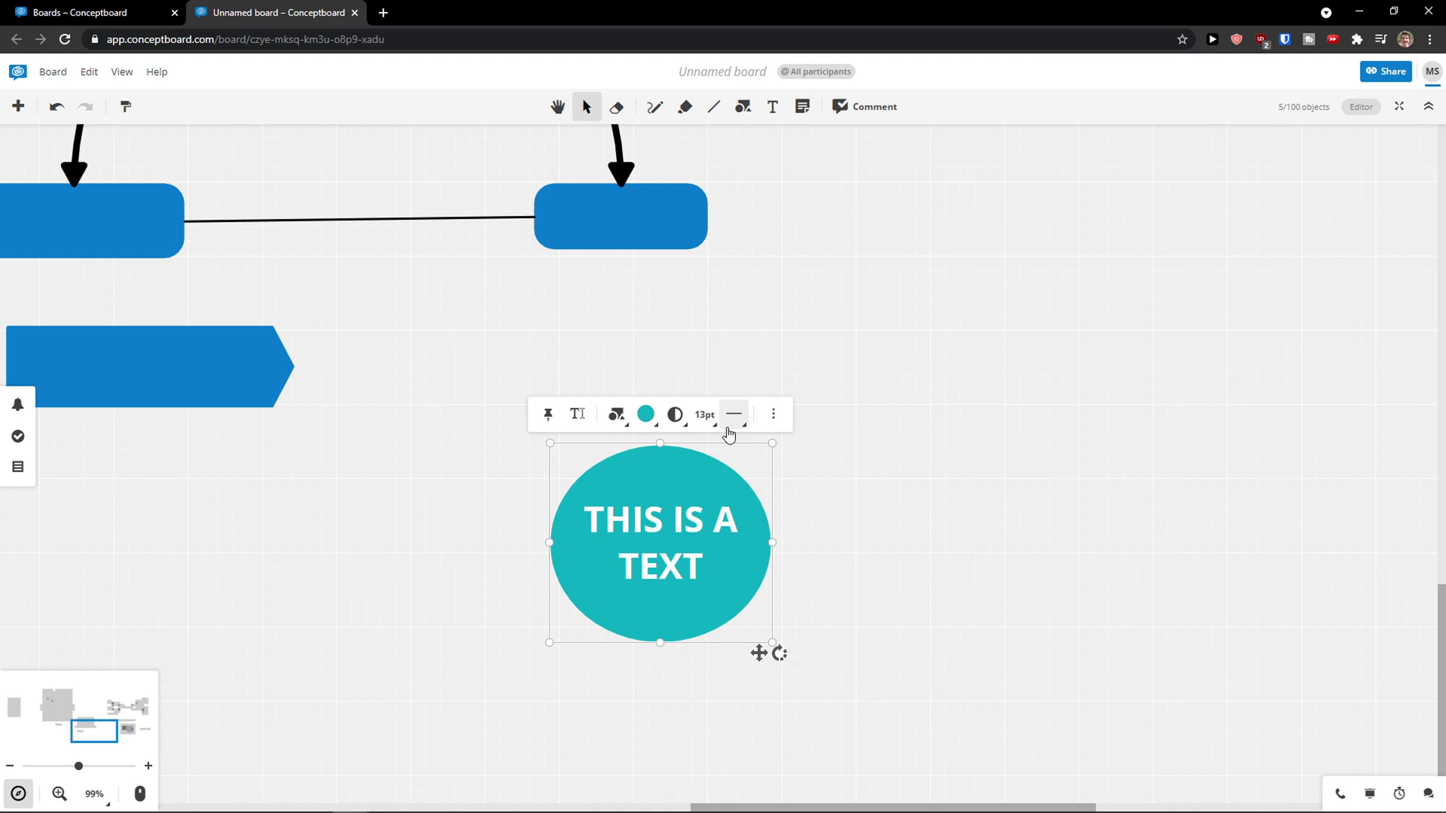
# Move the teal circle slightly left on the board and bring up its additional object options.
pyautogui.moveTo(778, 654); pyautogui.dragTo(742, 652)
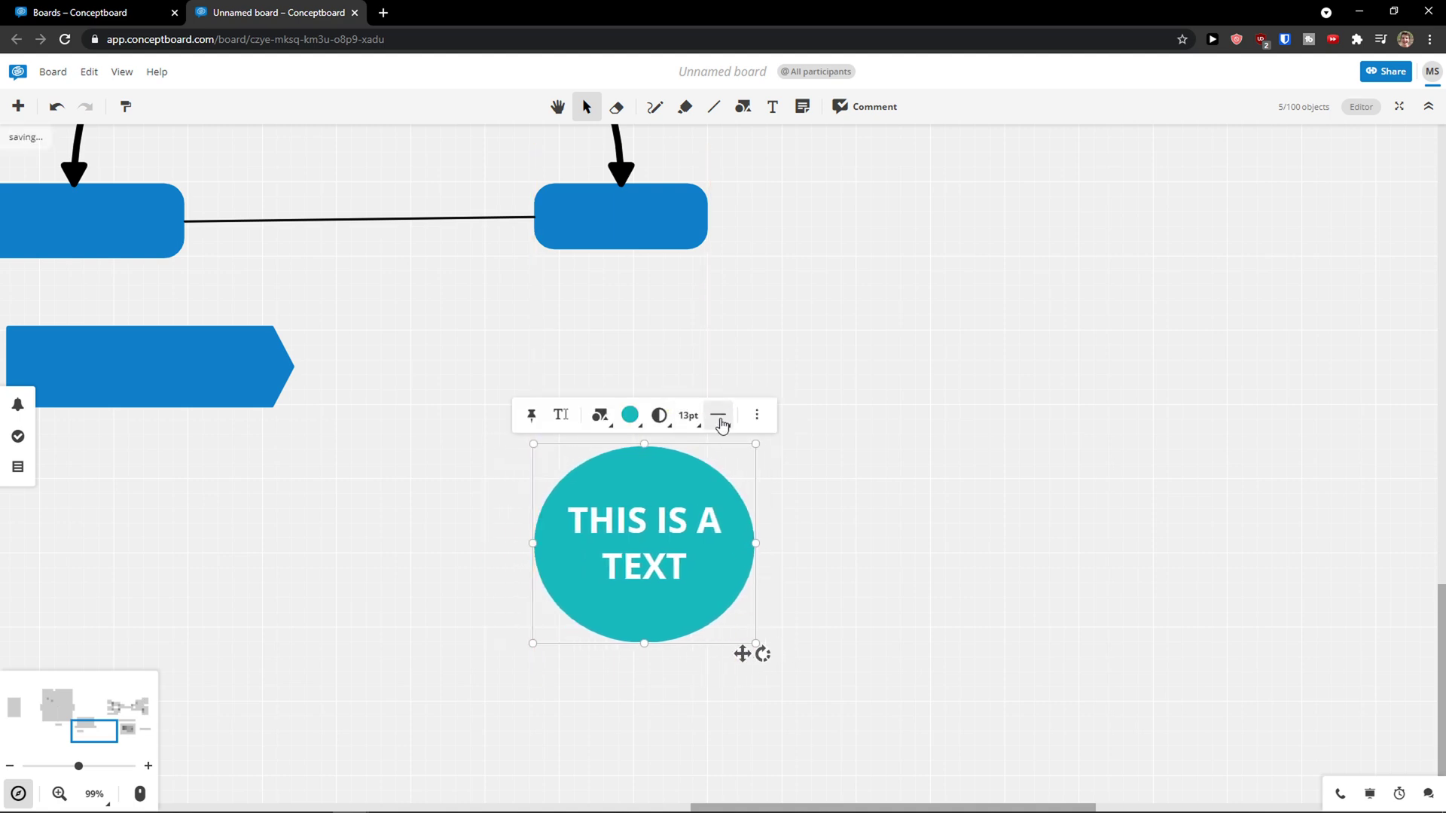
pyautogui.click(768, 415)
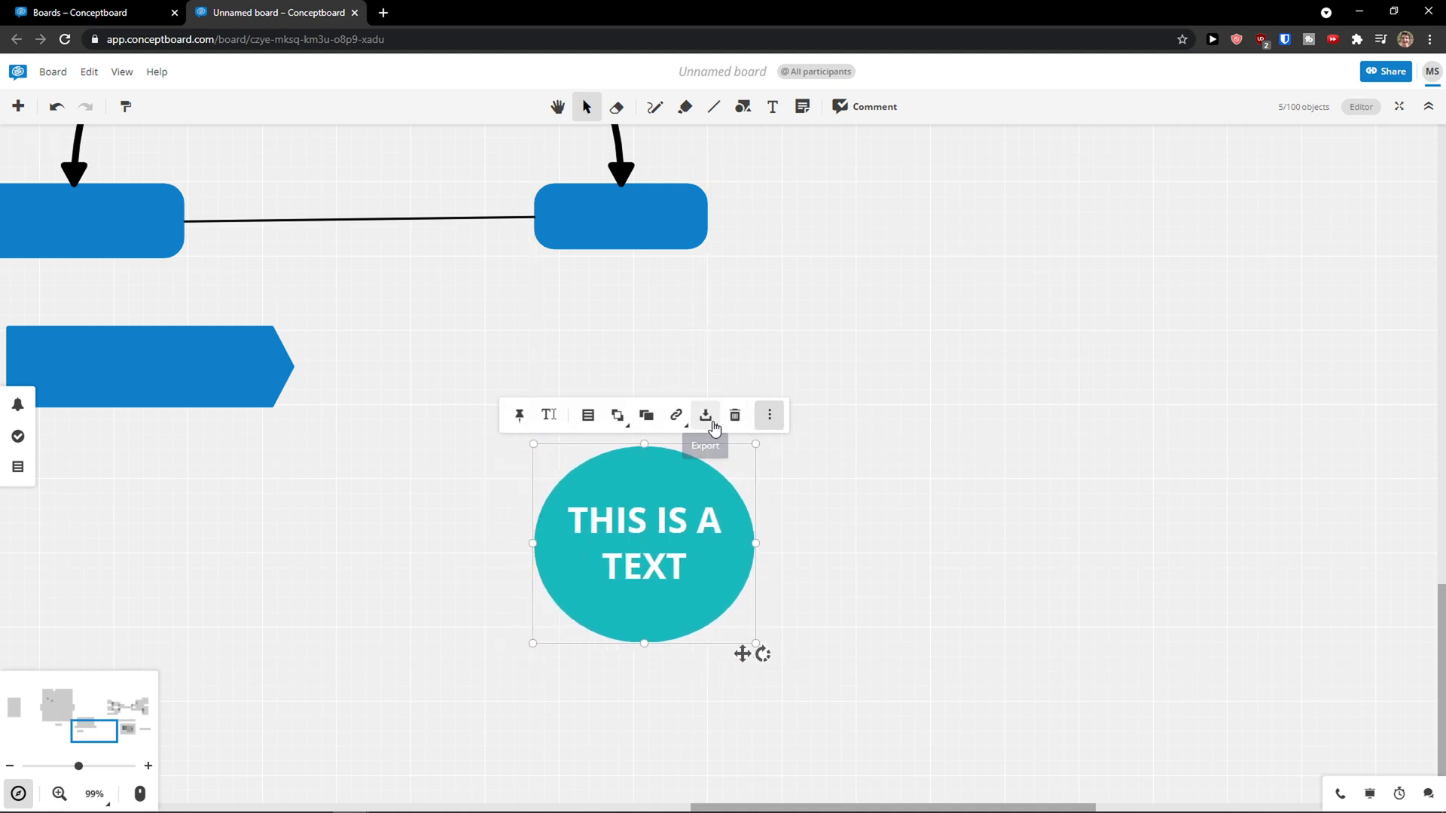
pyautogui.click(856, 532)
pyautogui.scroll(-3, 829, 549)
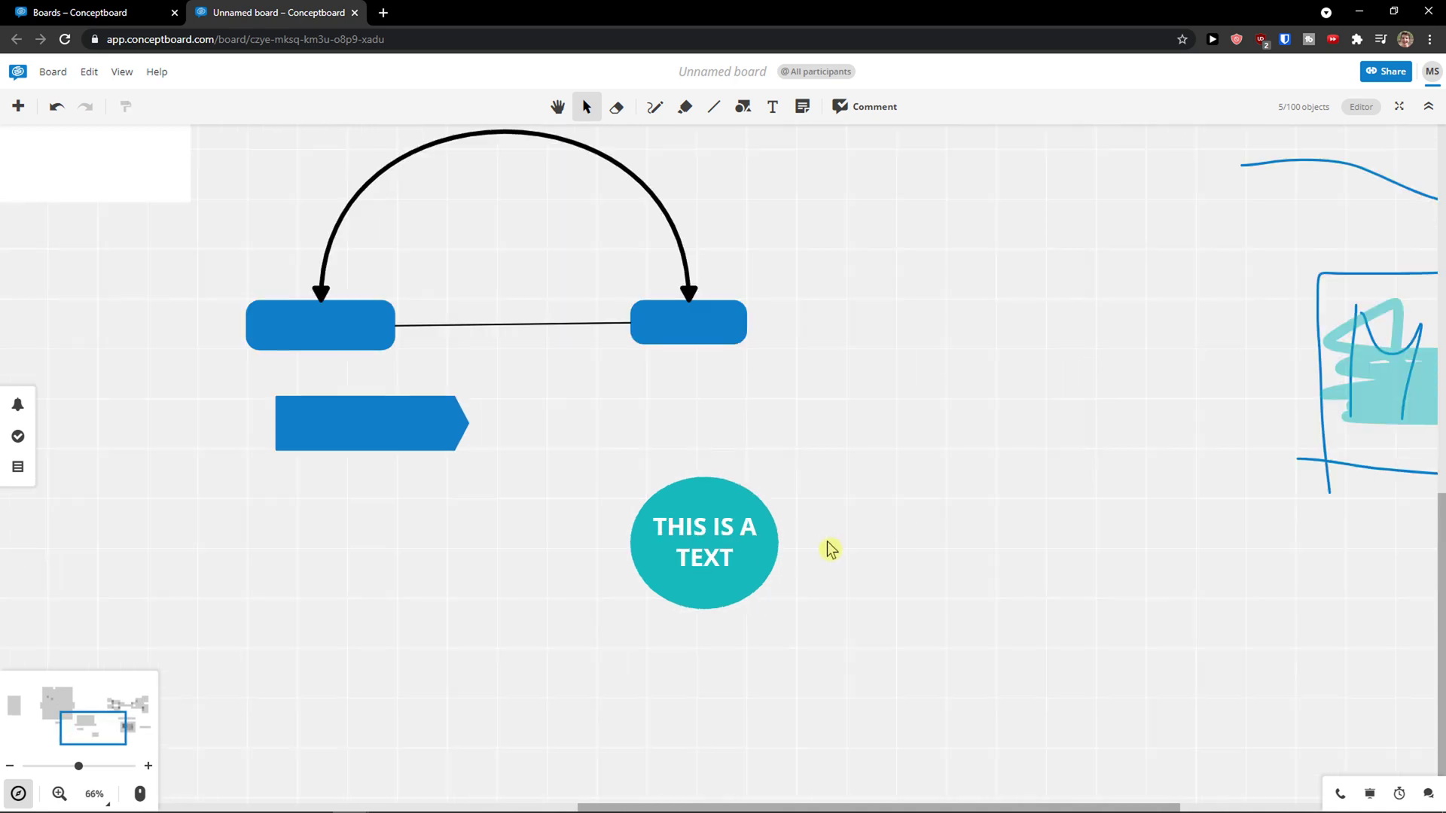
pyautogui.scroll(2, 827, 549)
pyautogui.moveTo(826, 549); pyautogui.dragTo(852, 589)
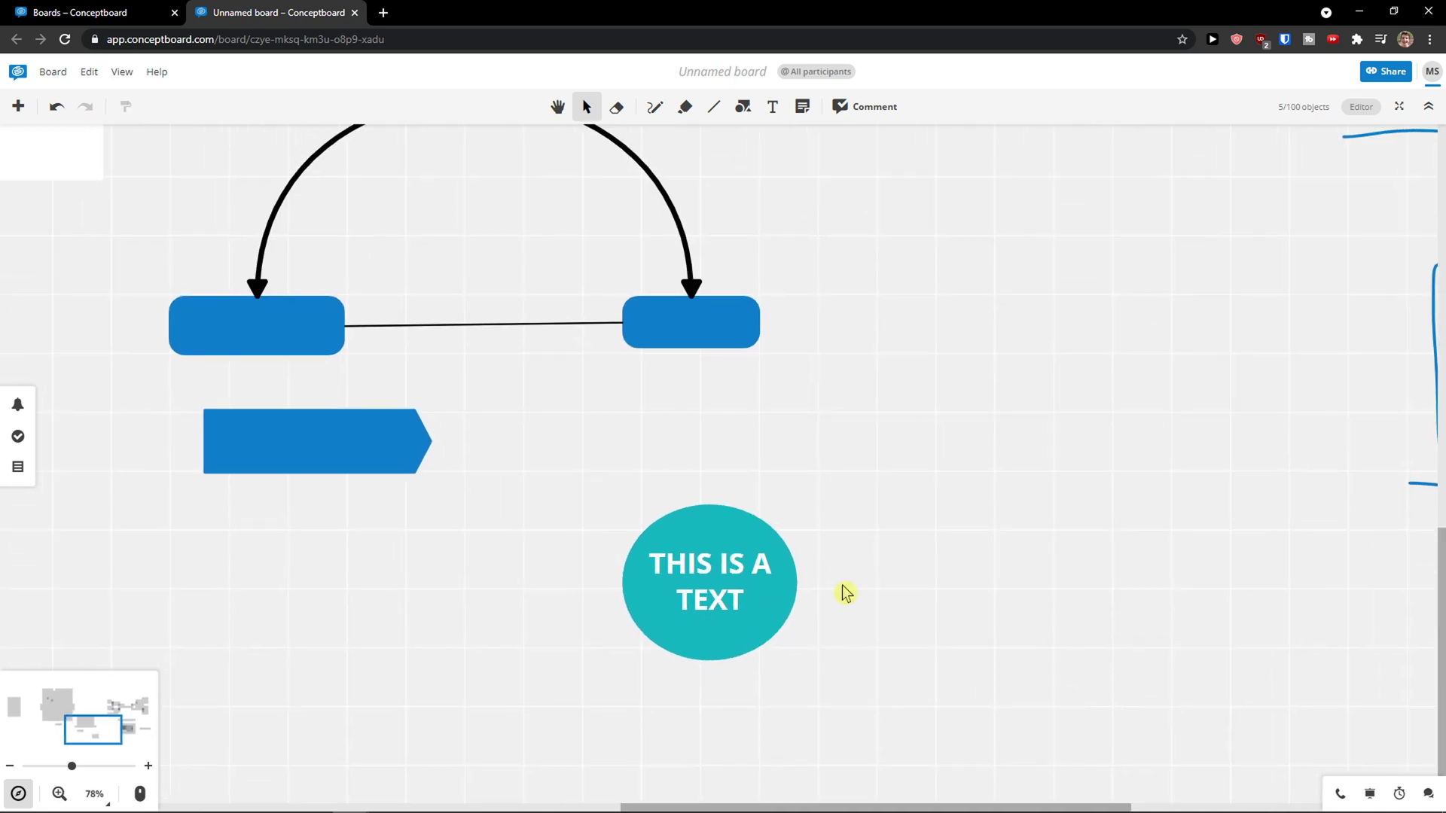
pyautogui.scroll(-1, 842, 592)
pyautogui.click(734, 583)
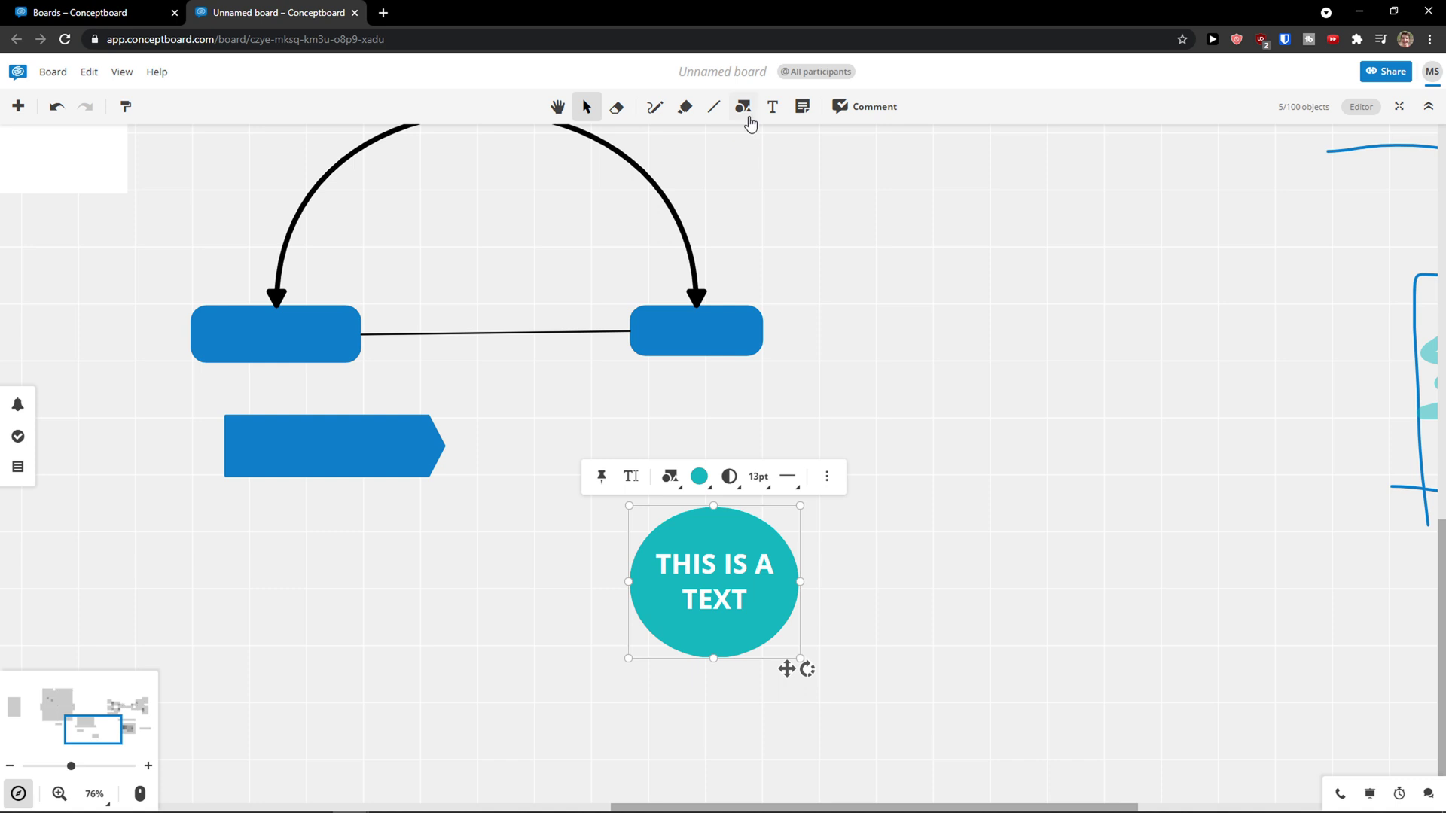
# Add a text box reading "THIS IS A TEXT" above the curved arrow and set its font size to 72.
pyautogui.click(771, 107)
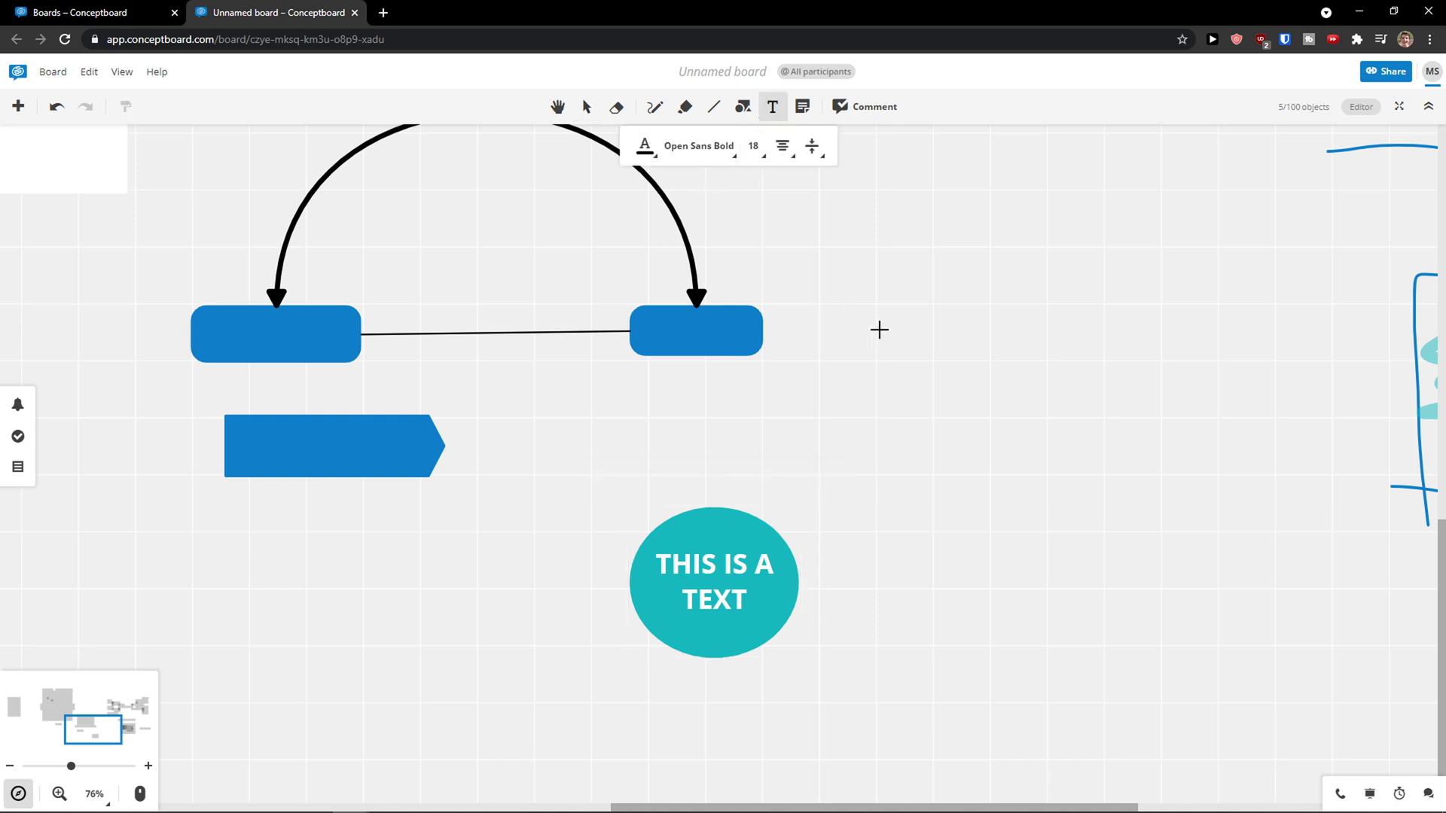
pyautogui.scroll(5, 827, 305)
pyautogui.moveTo(269, 276); pyautogui.dragTo(776, 350)
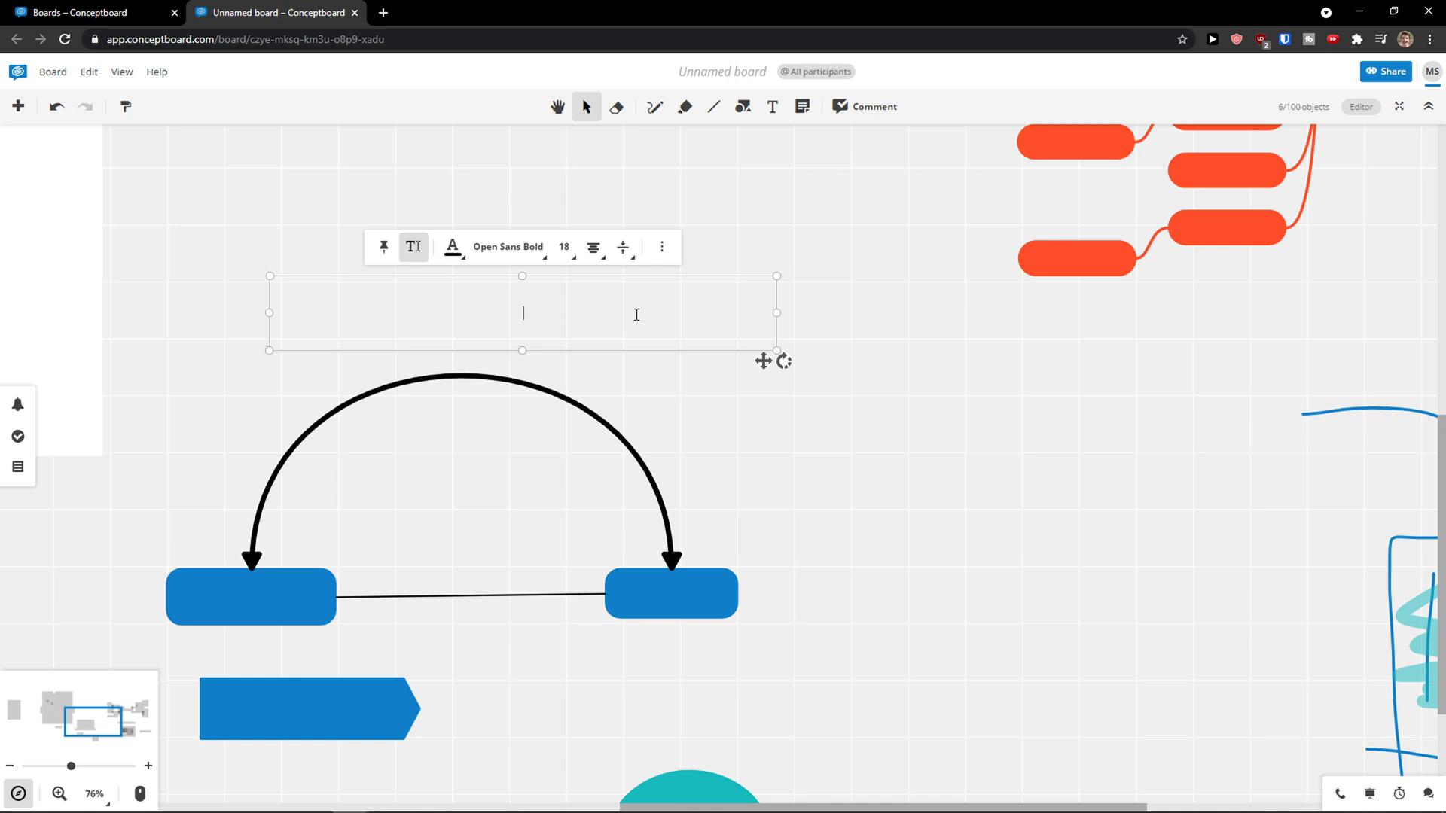
pyautogui.write('THIS IS A TEXT')
pyautogui.click(564, 247)
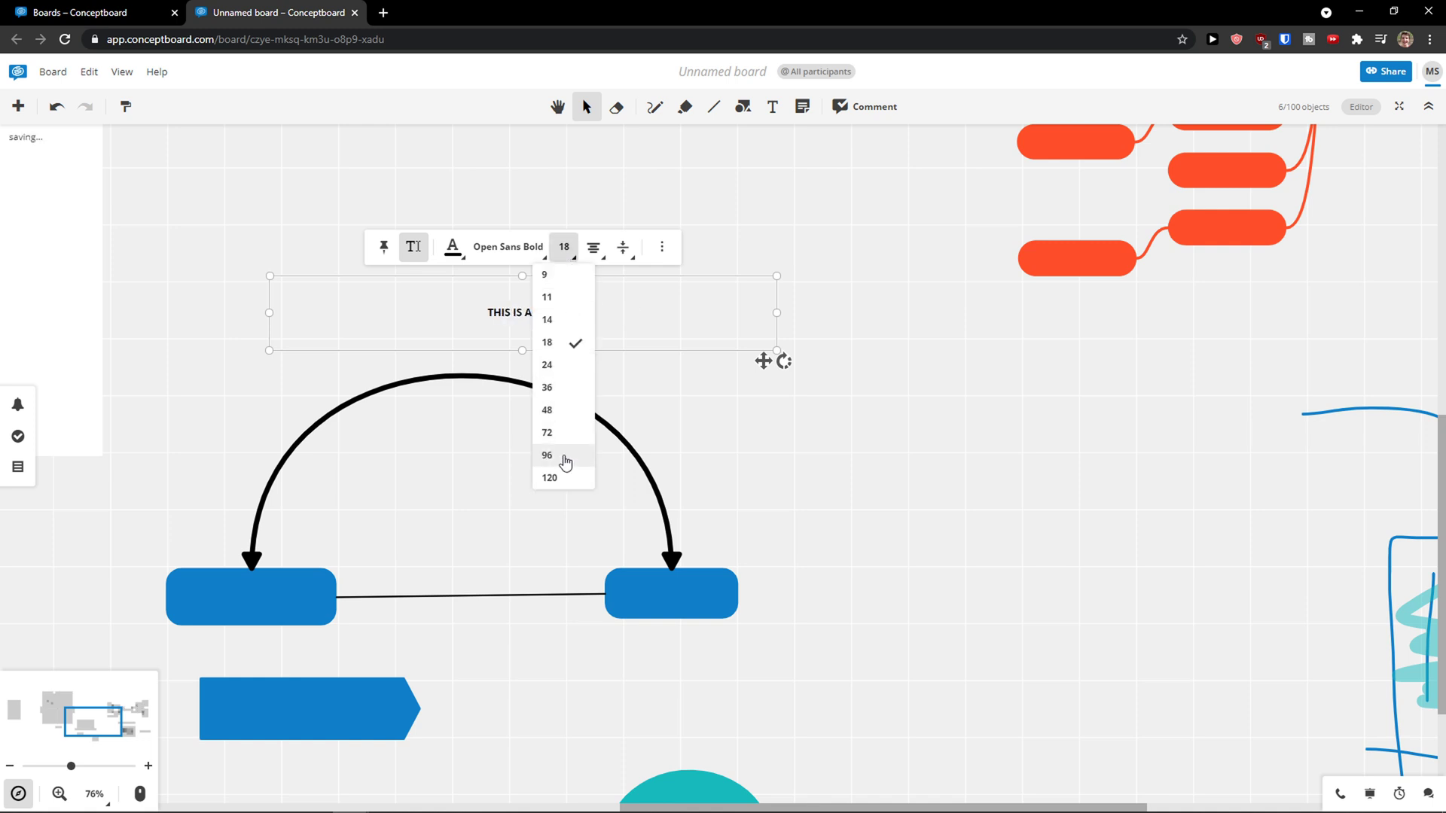
pyautogui.click(557, 432)
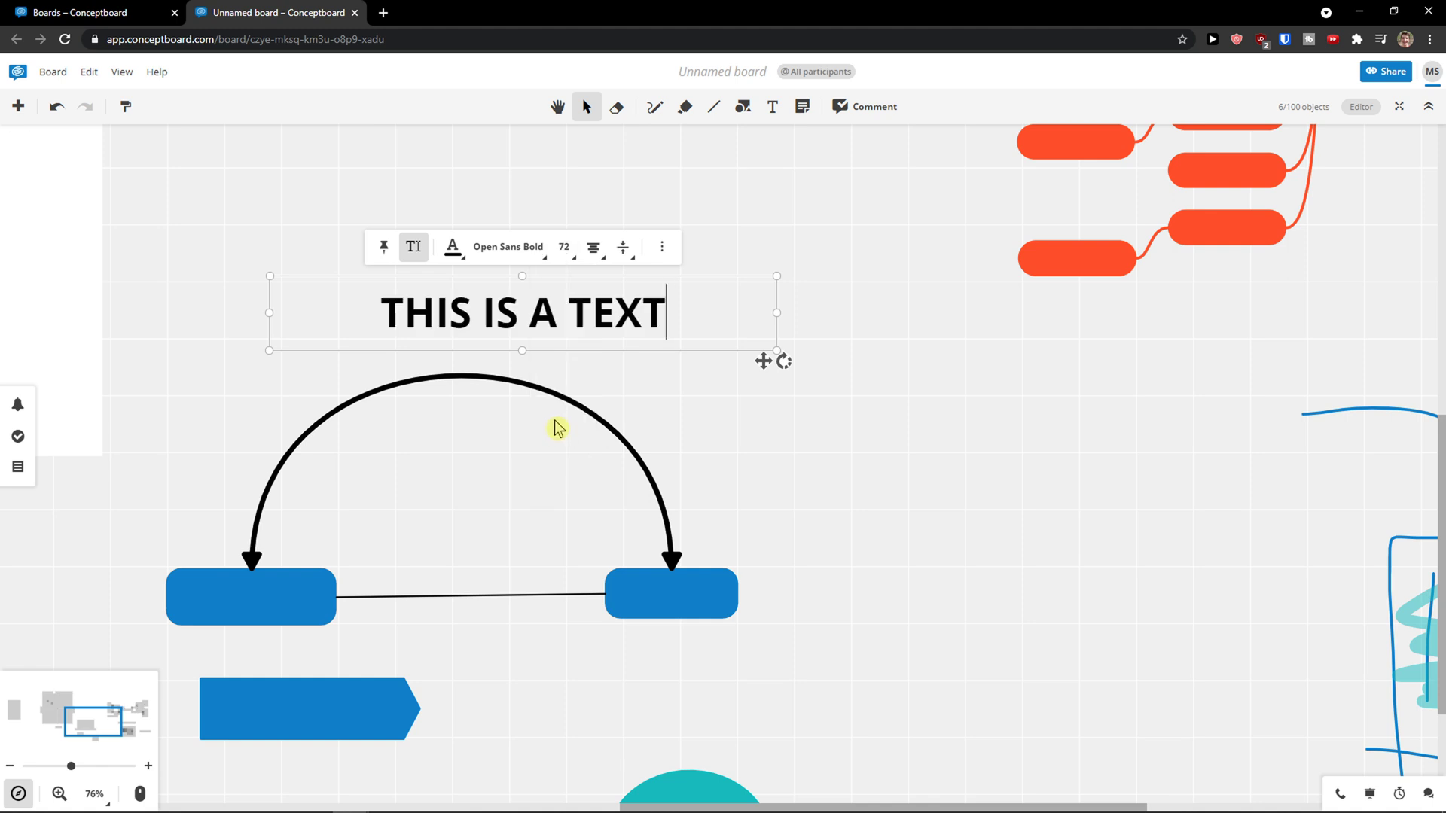
# Move the "THIS IS A TEXT" box left so it is centred above the curved arrow.
pyautogui.scroll(-2, 558, 430)
pyautogui.scroll(-3, 791, 474)
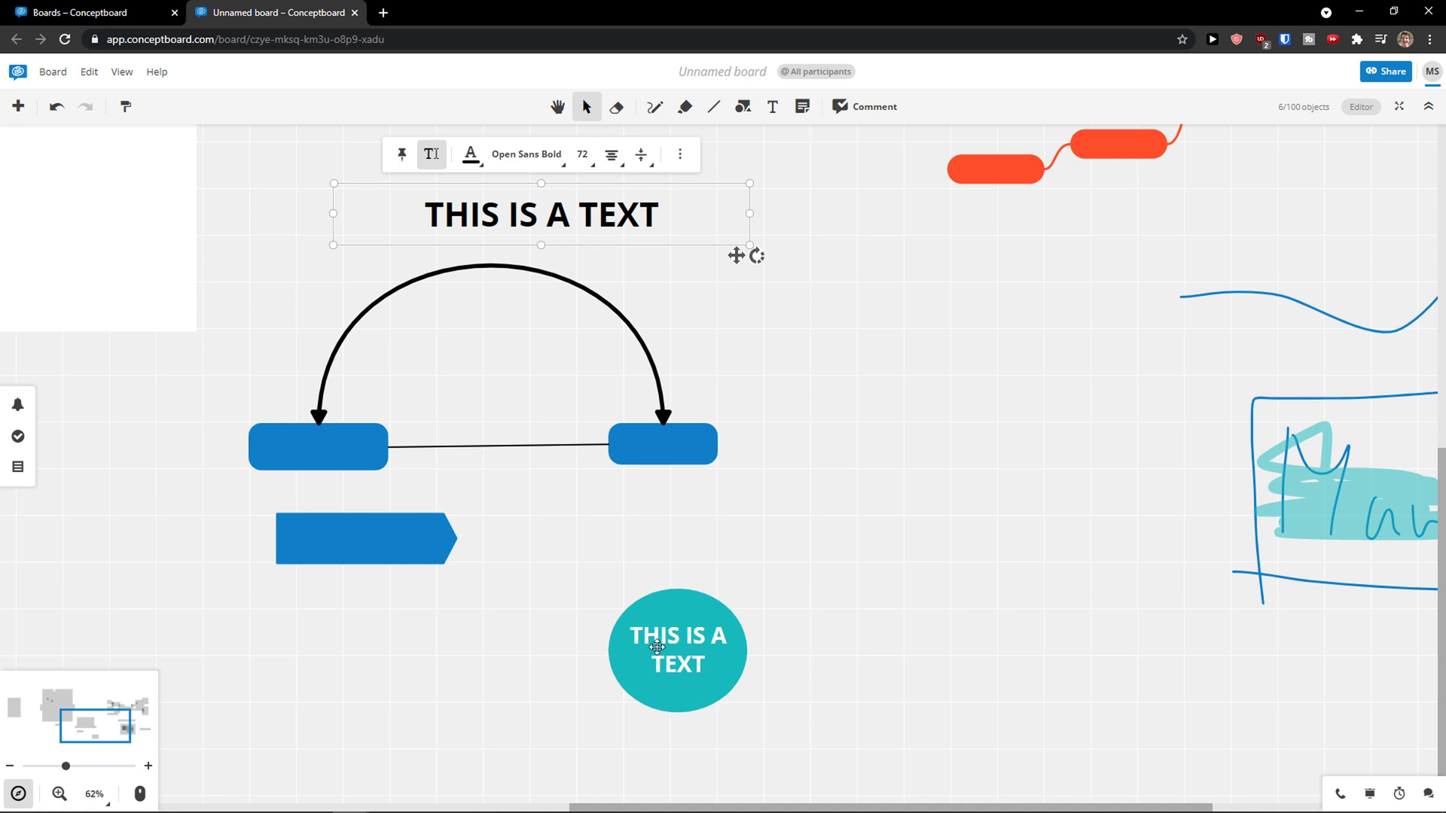
pyautogui.scroll(4, 494, 542)
pyautogui.scroll(3, 485, 487)
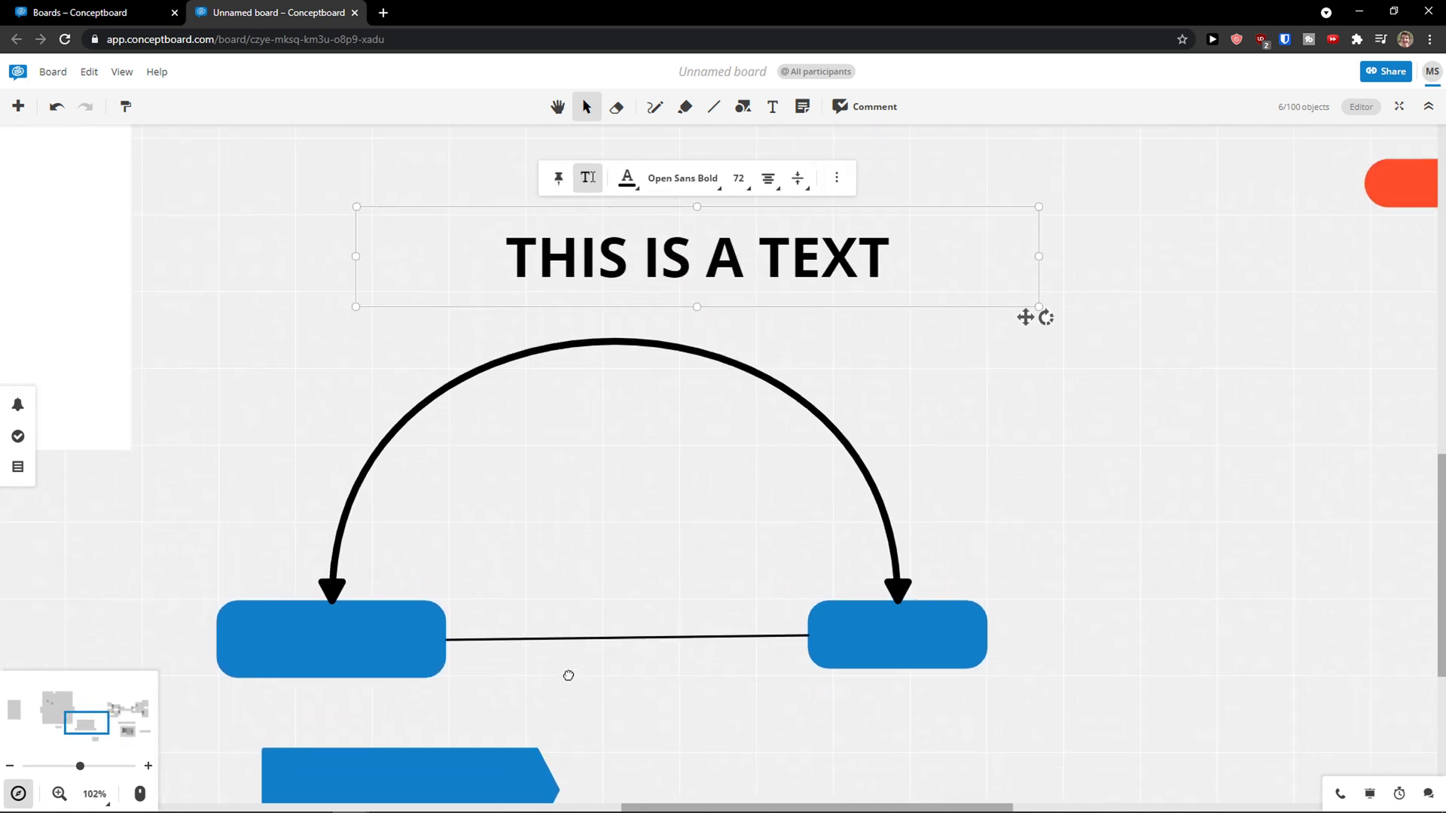
pyautogui.moveTo(541, 251); pyautogui.dragTo(444, 258)
# Change the "THIS IS A TEXT" box to the fully rounded shape, switch it back to a rectangle, and check the line thickness choices.
pyautogui.click(579, 194)
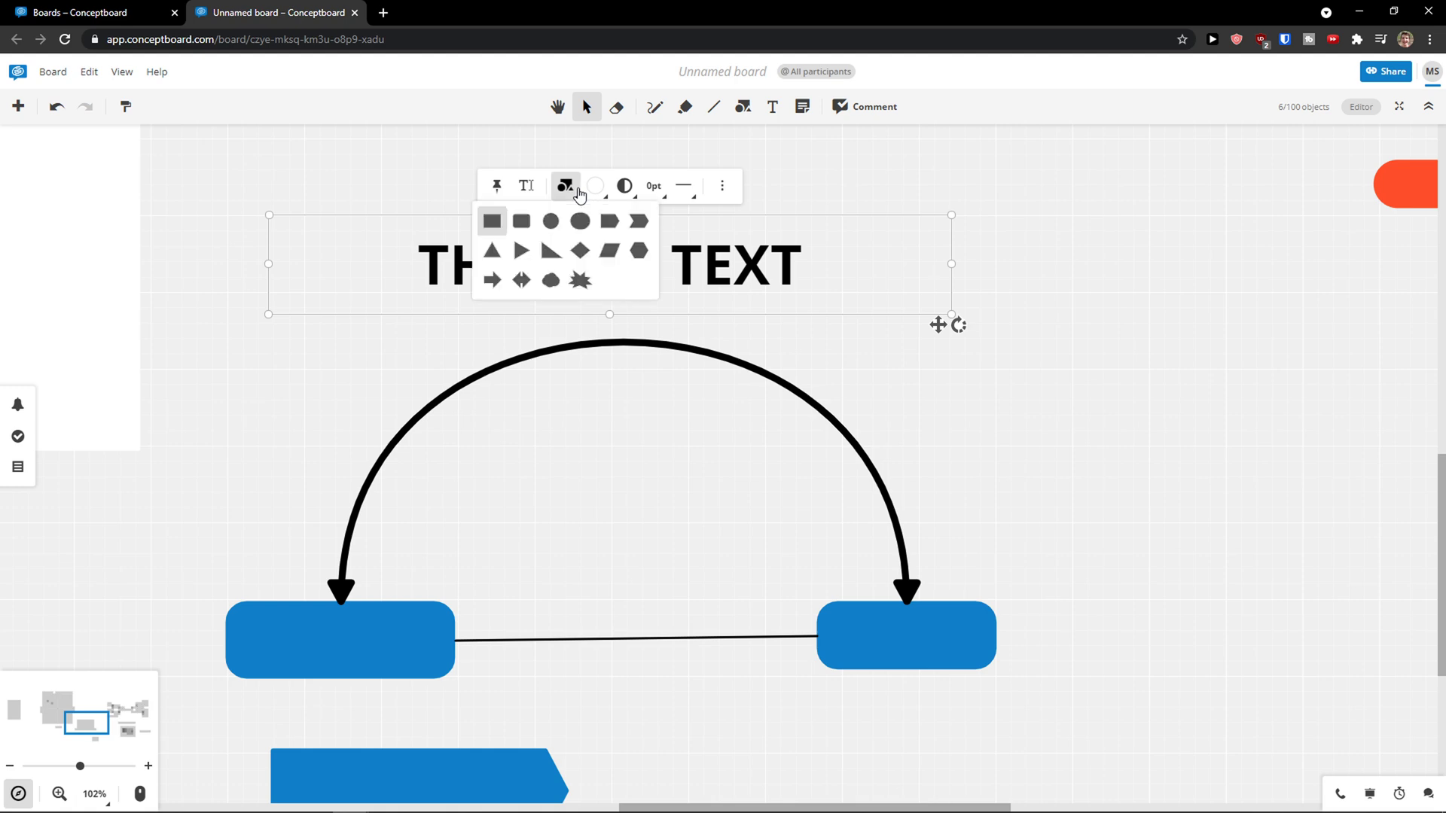
pyautogui.click(595, 194)
pyautogui.click(596, 194)
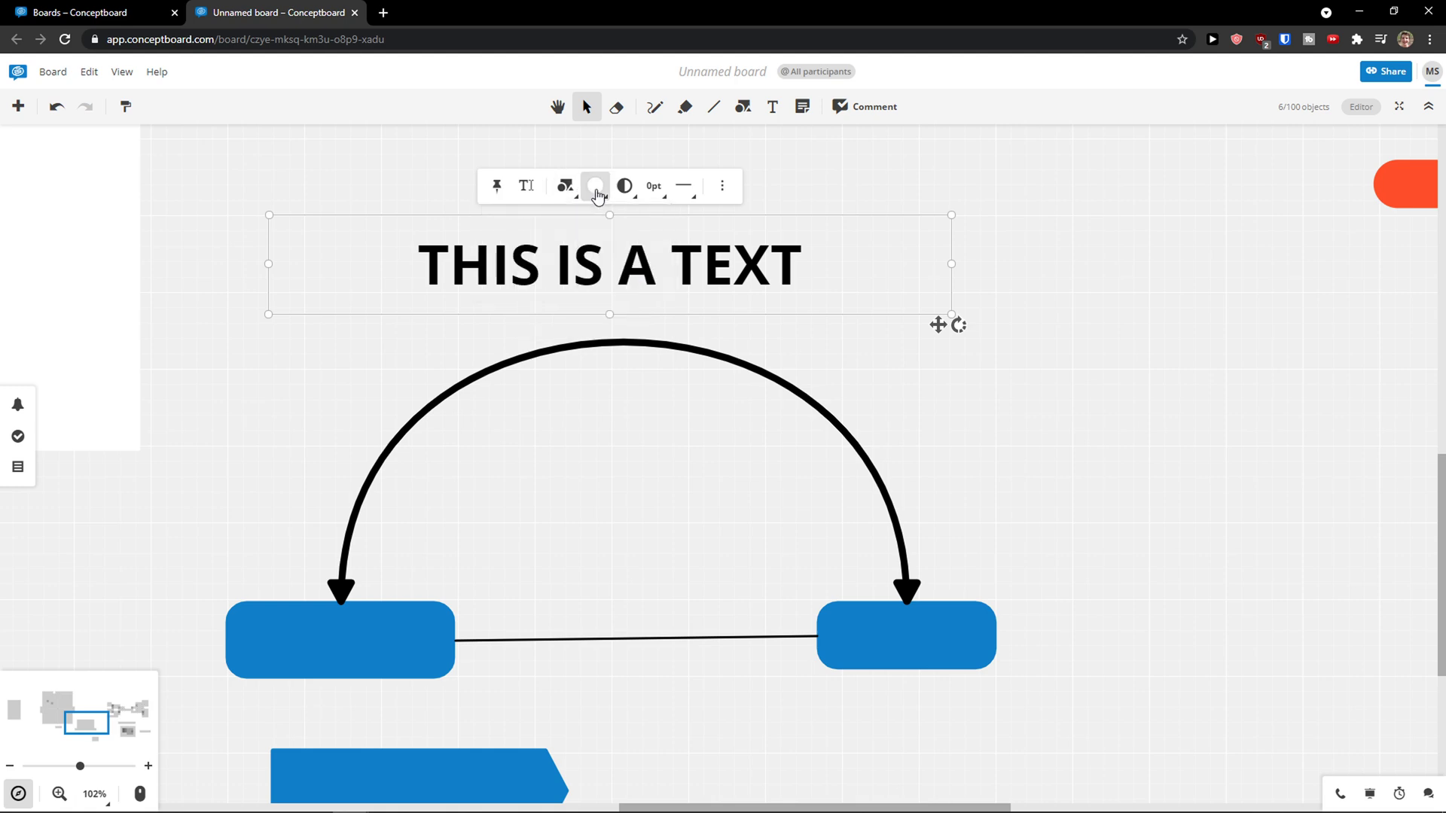
pyautogui.click(572, 195)
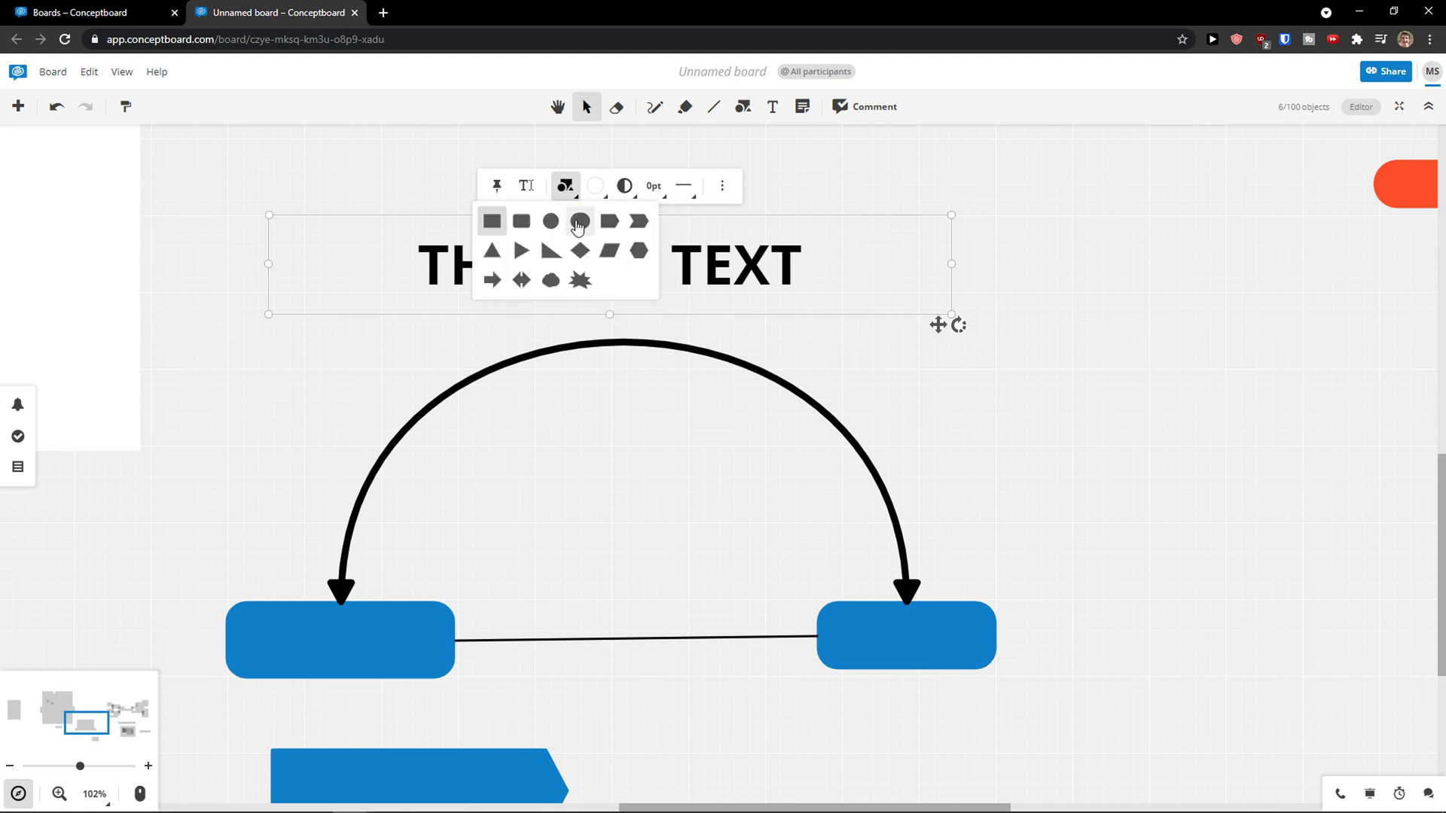
pyautogui.click(580, 221)
pyautogui.click(566, 187)
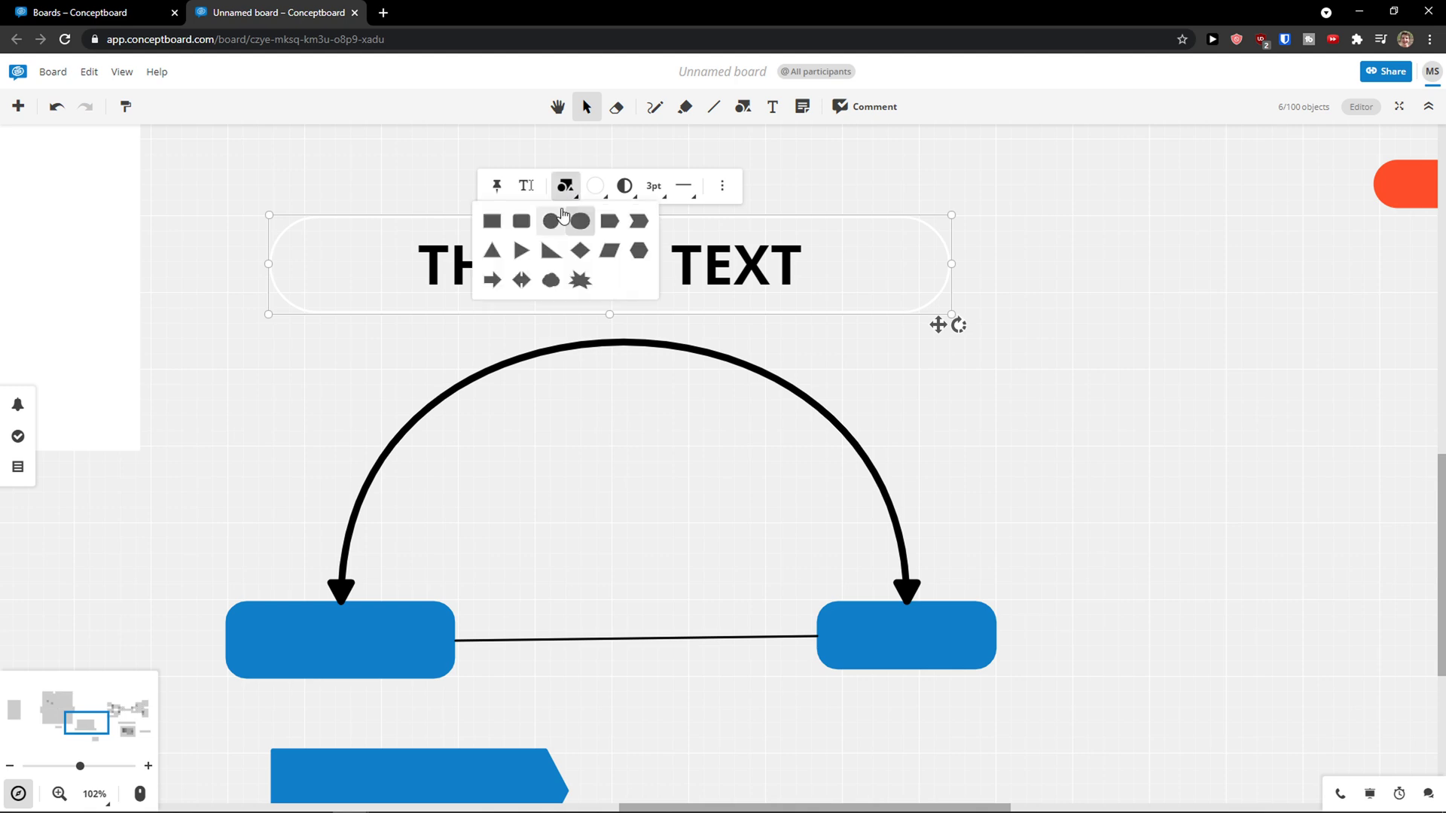
pyautogui.click(493, 220)
pyautogui.click(656, 189)
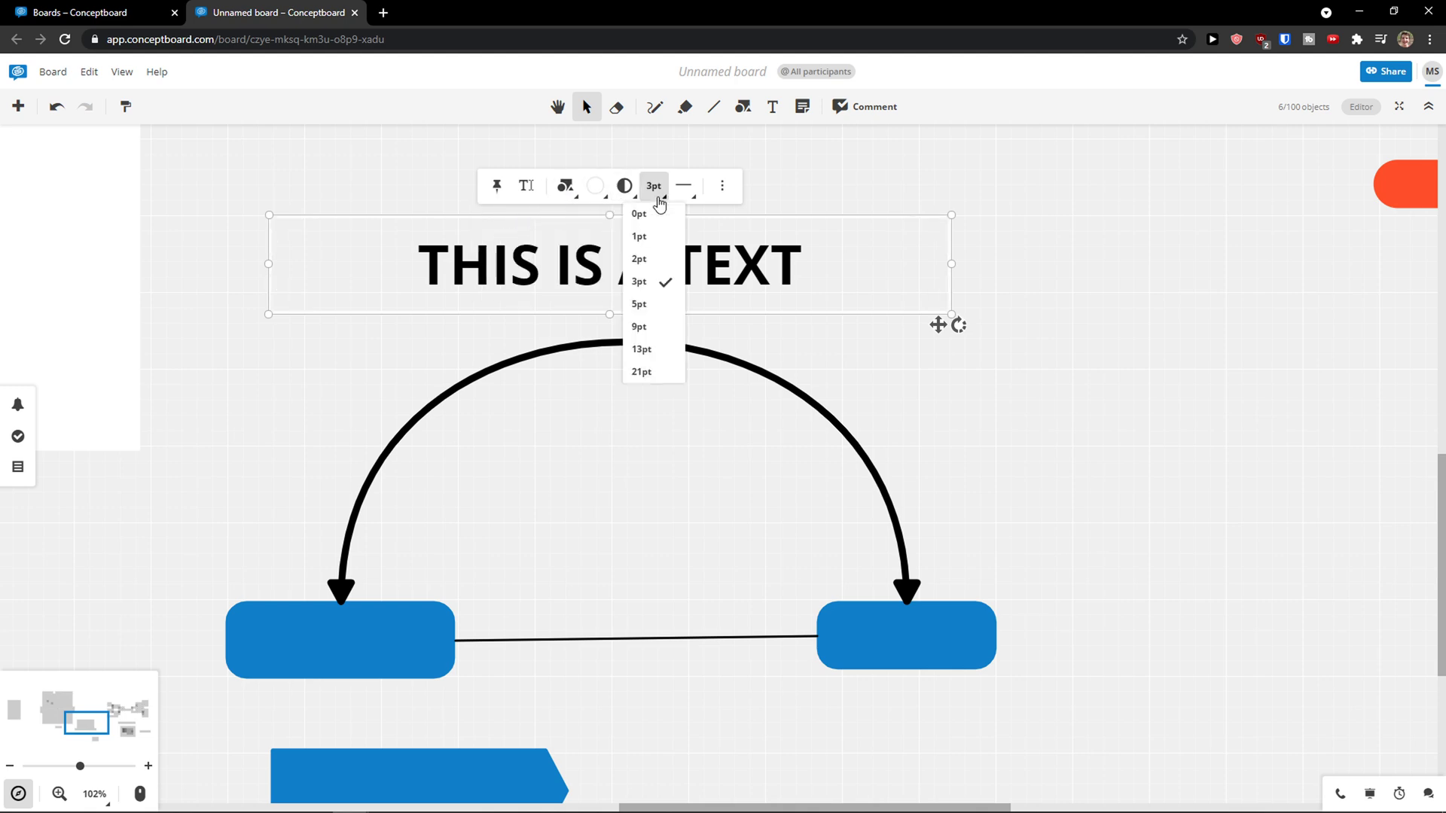
# Try top vertical alignment for the "THIS IS A TEXT" heading, then align it to the bottom of its box.
pyautogui.click(526, 186)
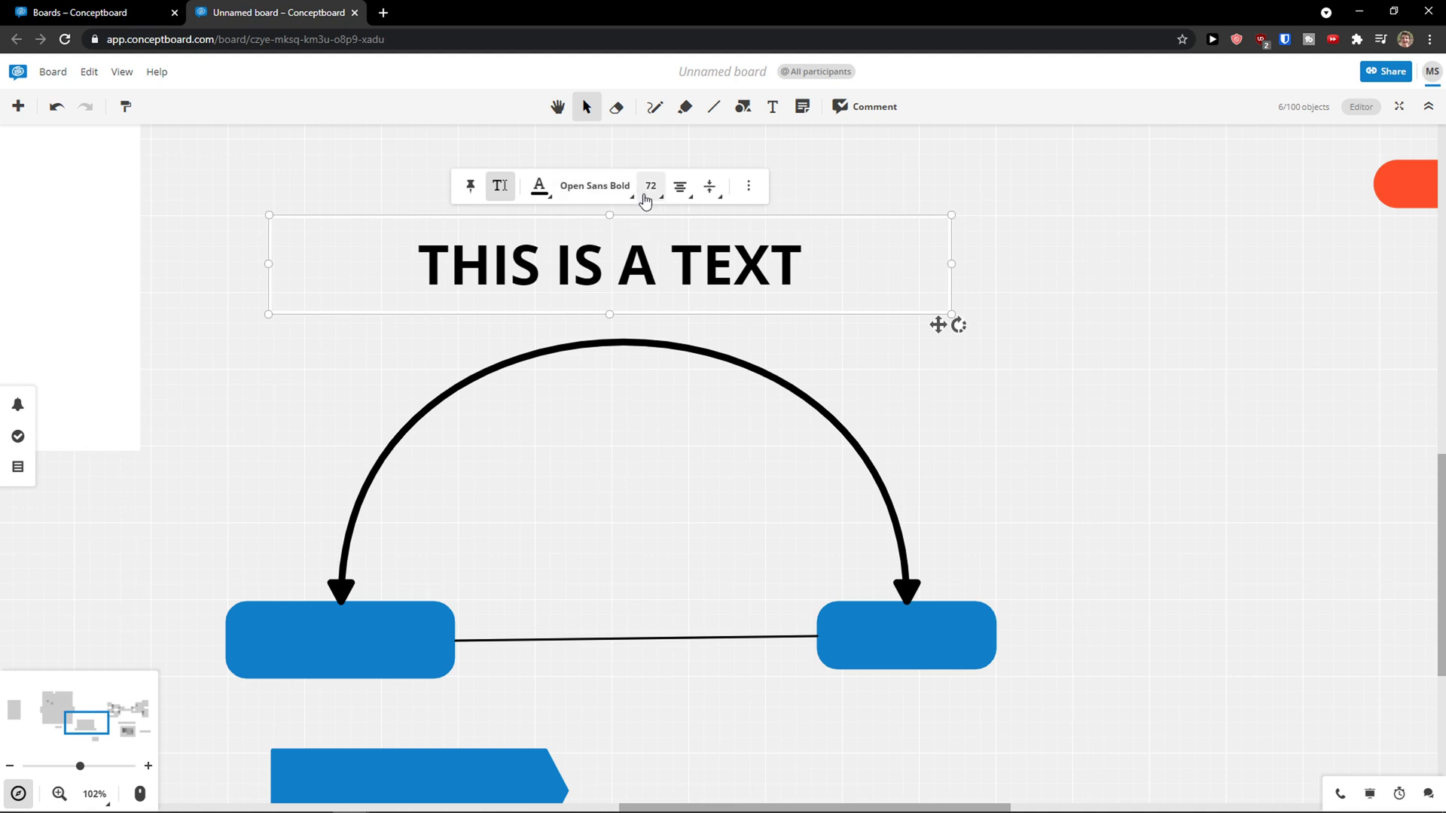
pyautogui.click(700, 197)
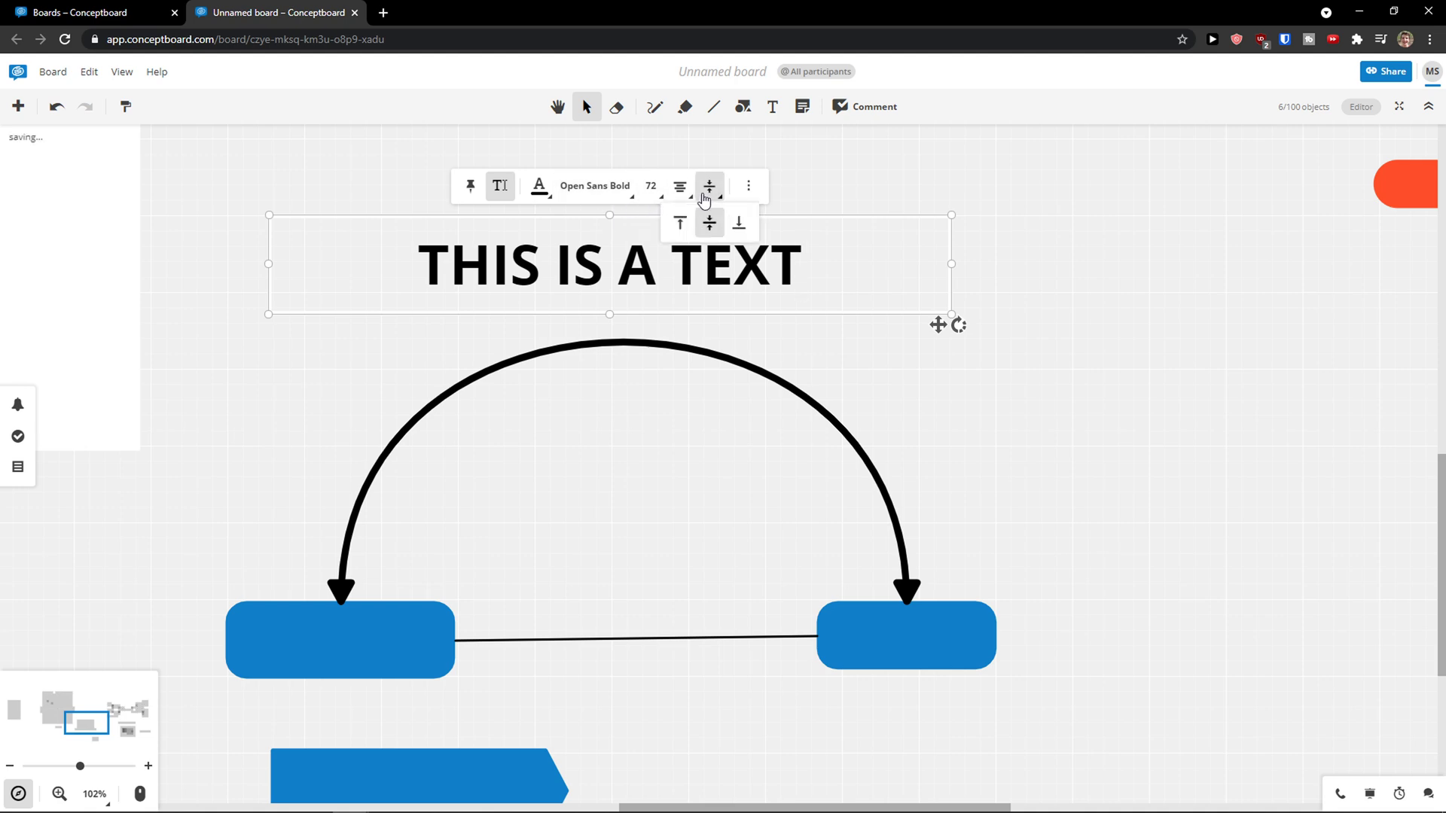
pyautogui.click(687, 219)
pyautogui.click(710, 198)
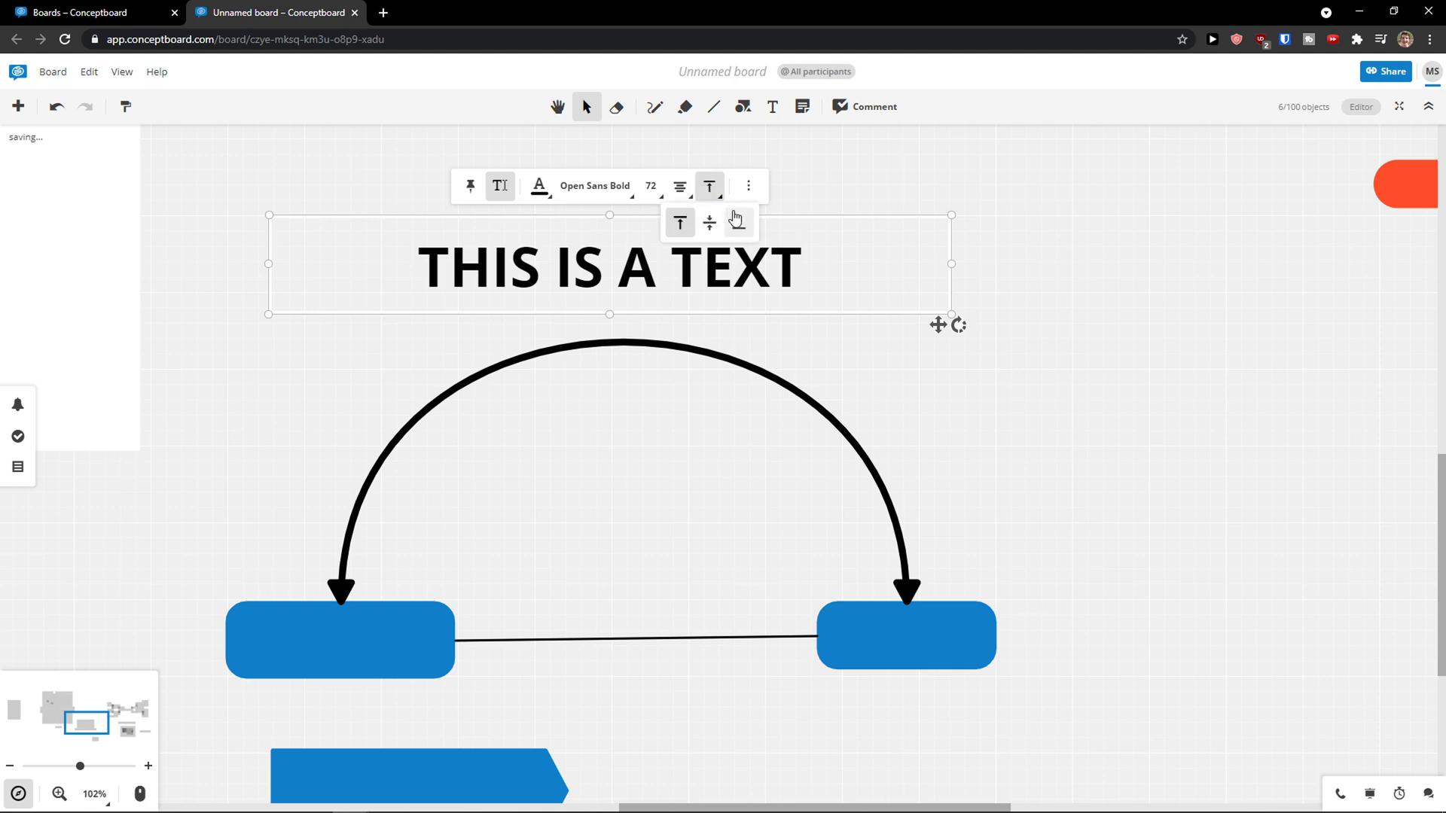
pyautogui.click(741, 223)
pyautogui.click(737, 194)
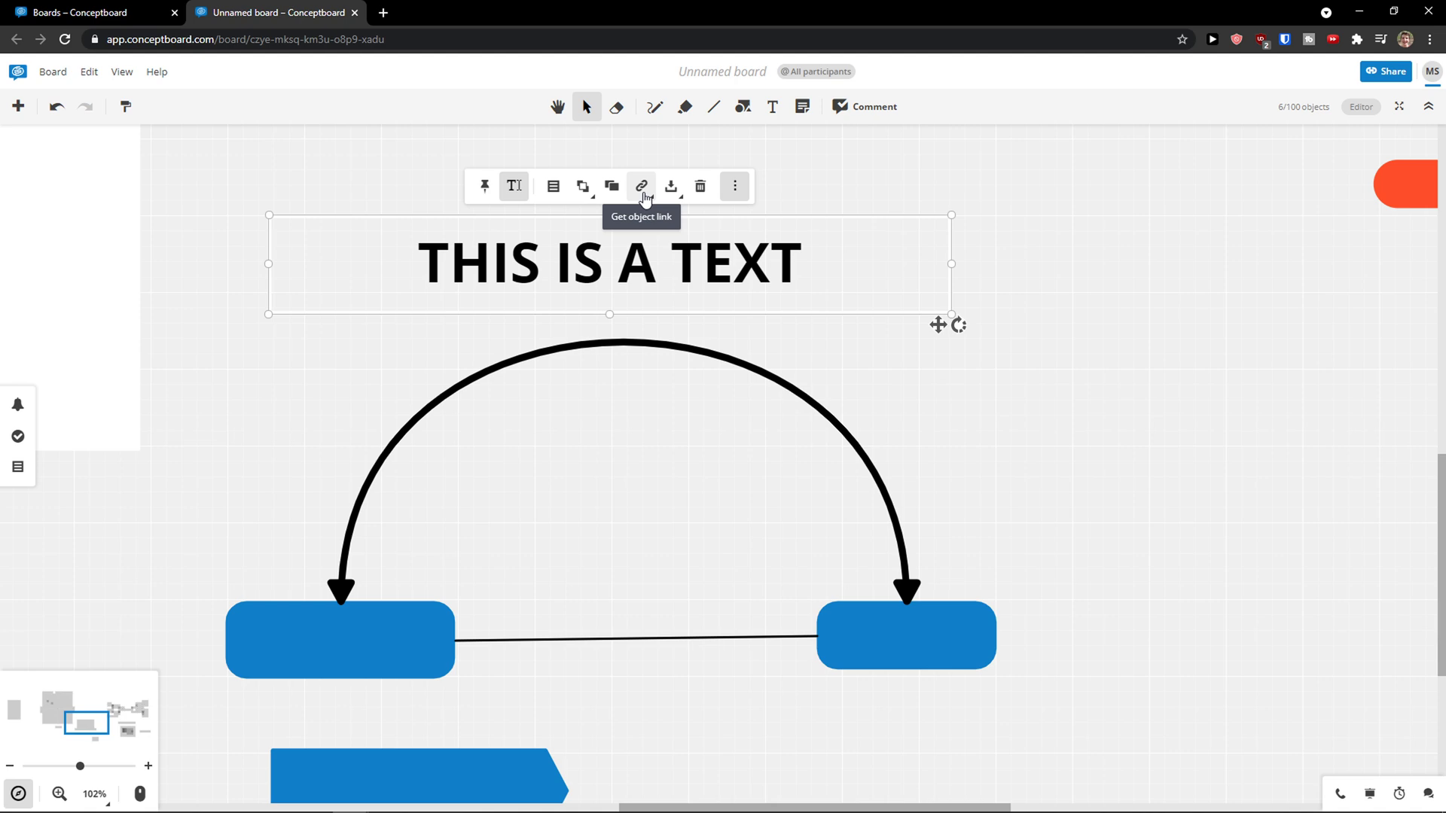
# Examine the Perceptual Map template by selecting its upper quadrants, yellow sticky note, whole group and vertical axis arrow.
pyautogui.moveTo(368, 342); pyautogui.dragTo(472, 419)
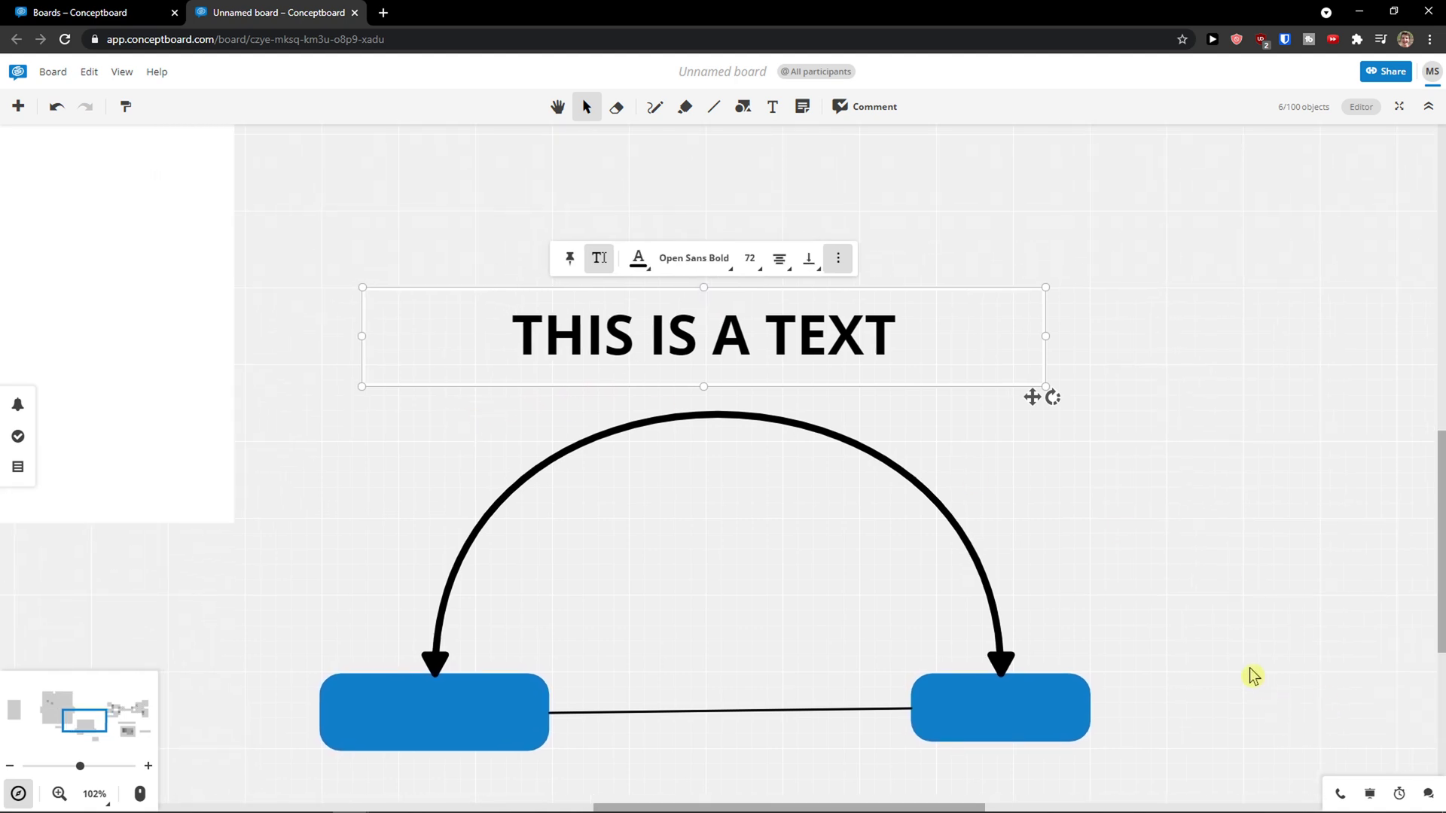
pyautogui.scroll(-6, 1114, 618)
pyautogui.moveTo(1153, 549); pyautogui.dragTo(1197, 669)
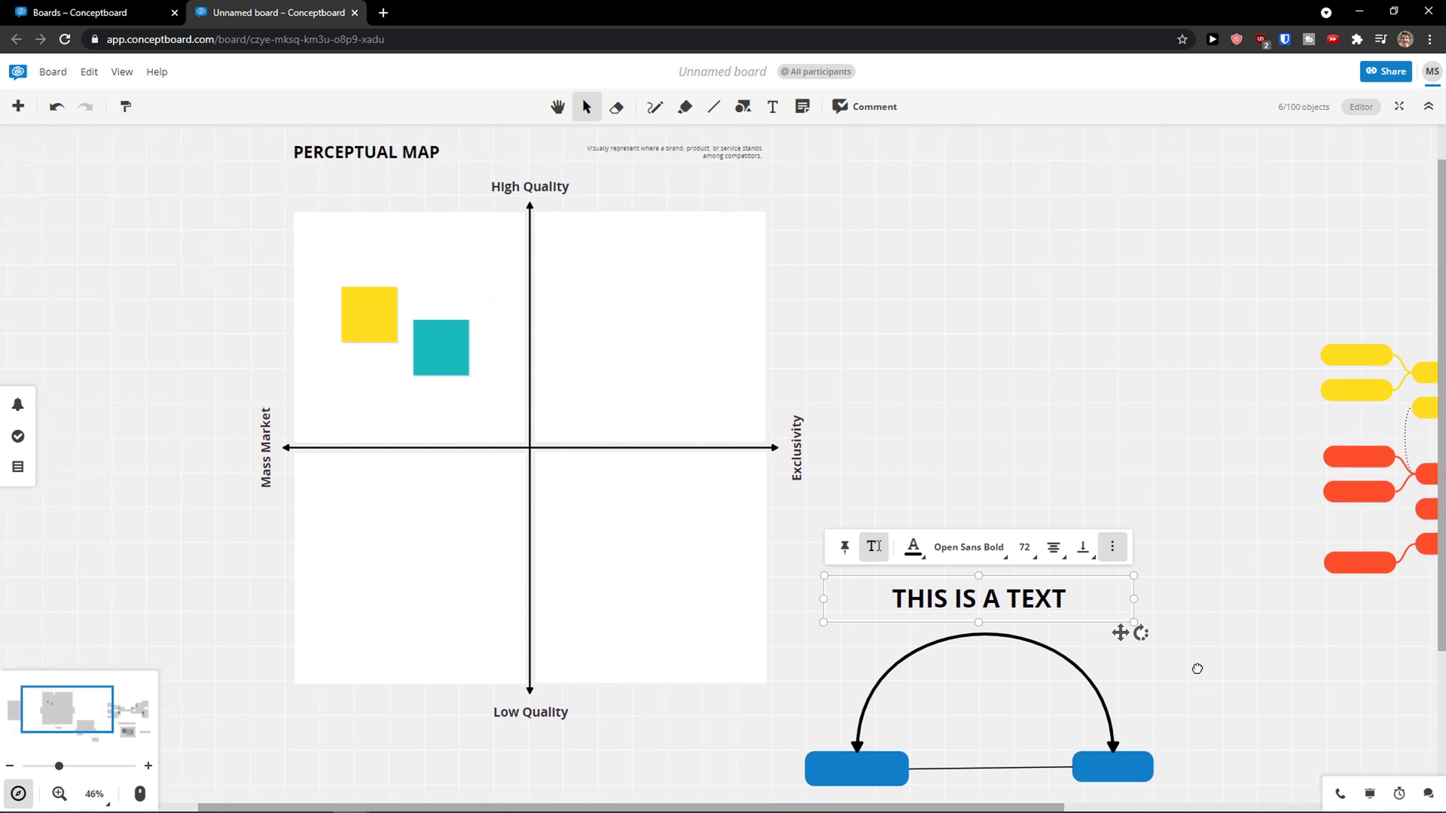
pyautogui.click(592, 331)
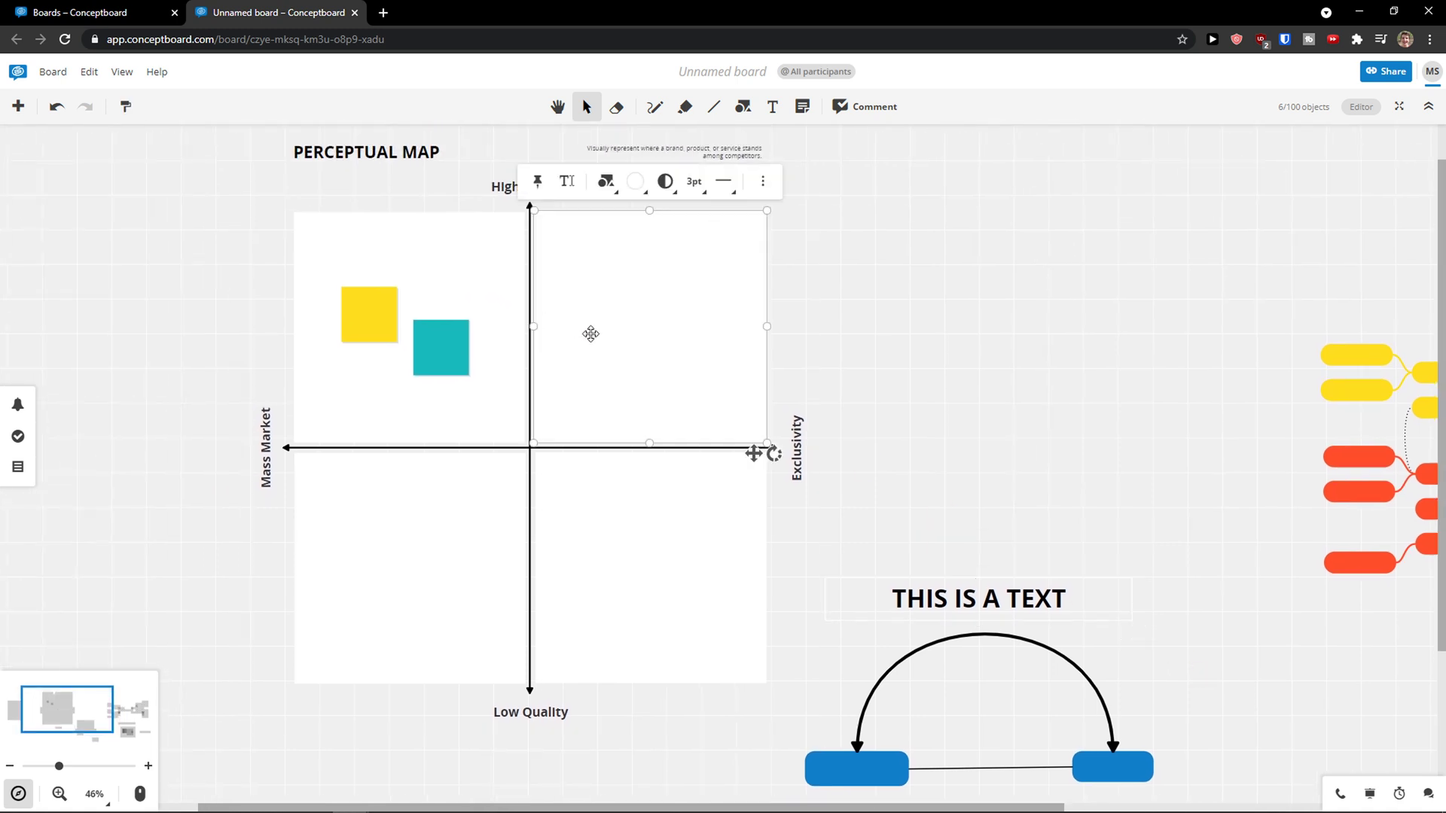
pyautogui.moveTo(266, 375); pyautogui.dragTo(355, 452)
pyautogui.scroll(3, 448, 408)
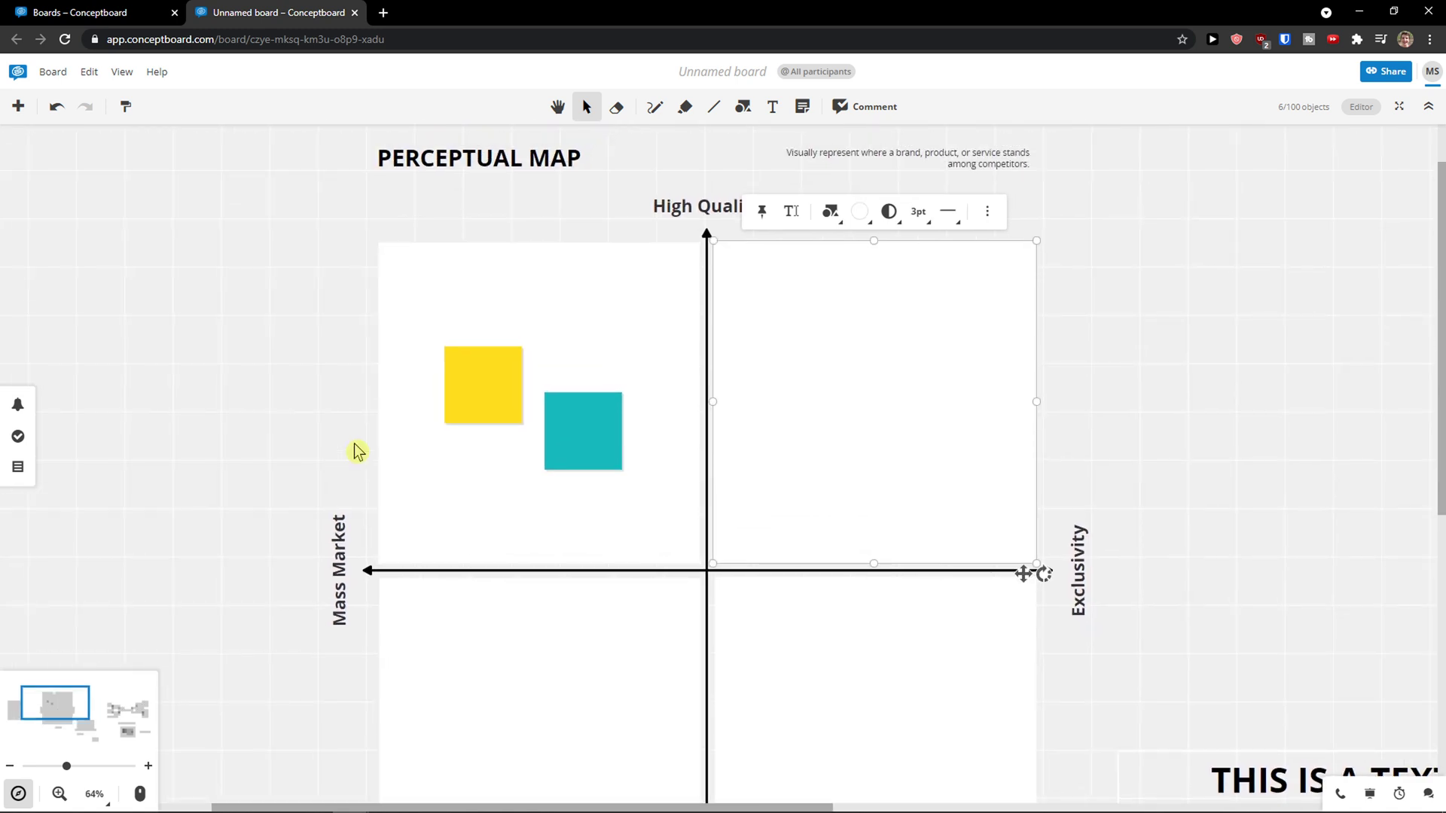
pyautogui.click(482, 389)
pyautogui.click(449, 399)
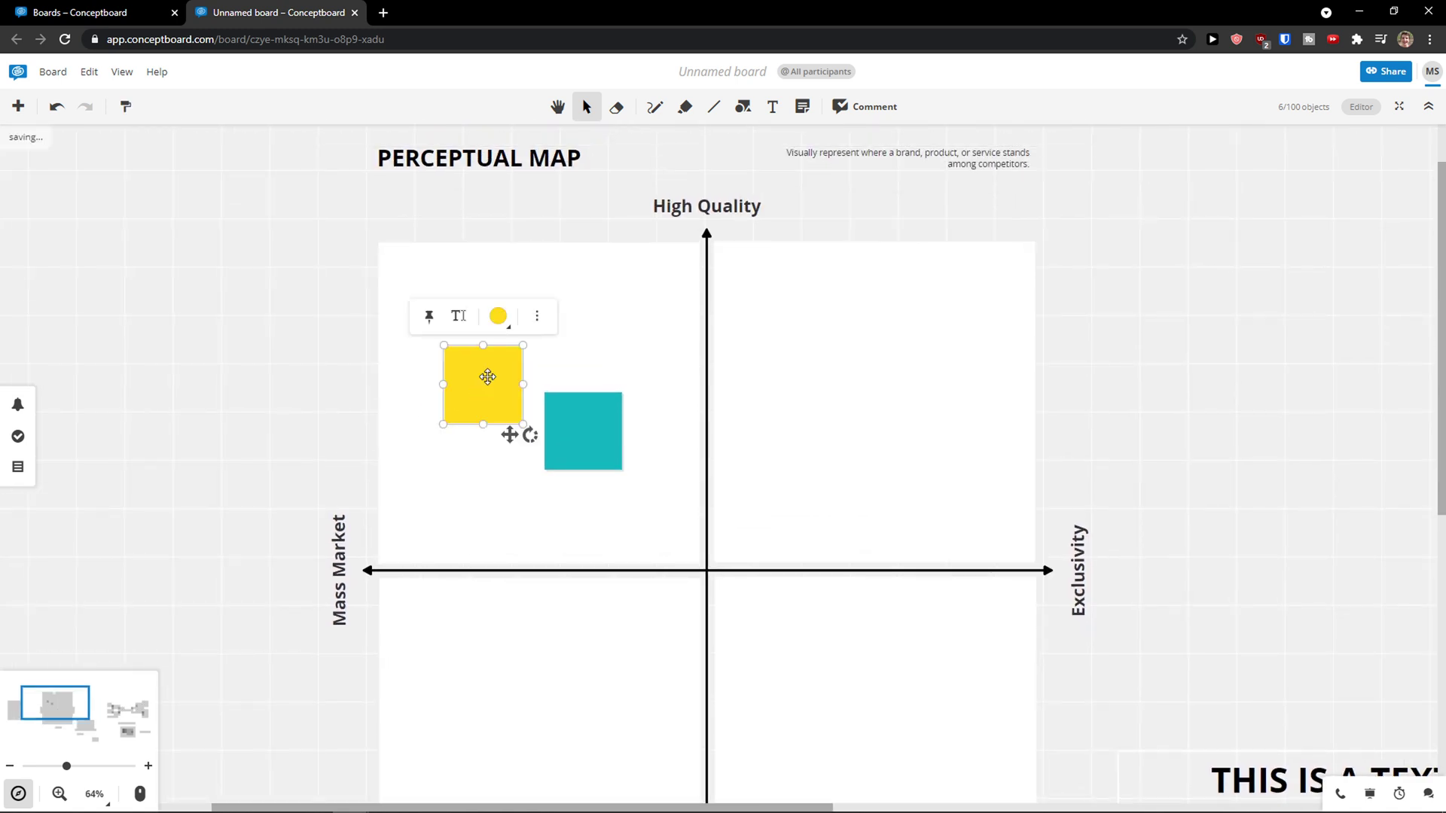
pyautogui.click(653, 338)
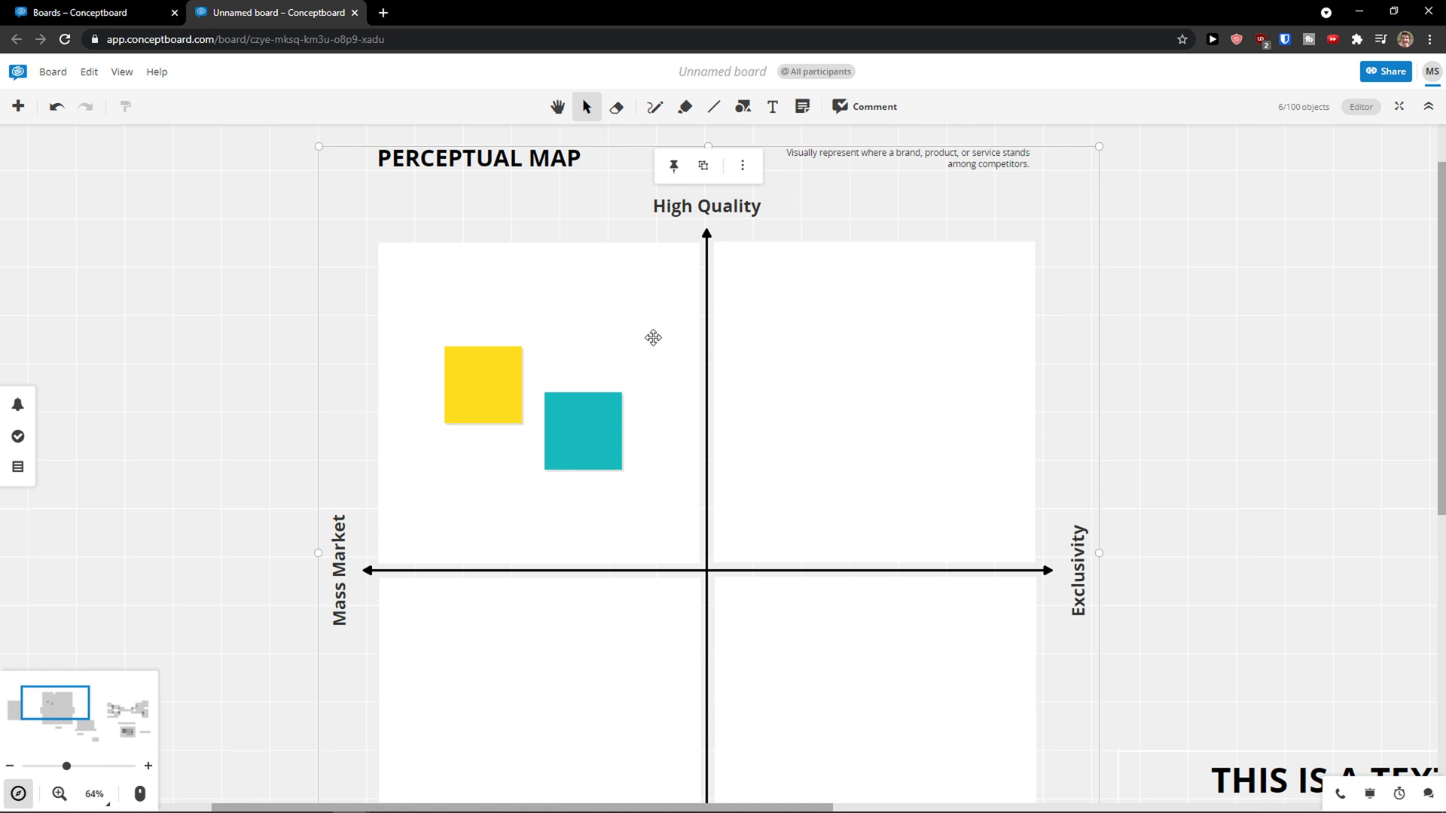
pyautogui.click(884, 351)
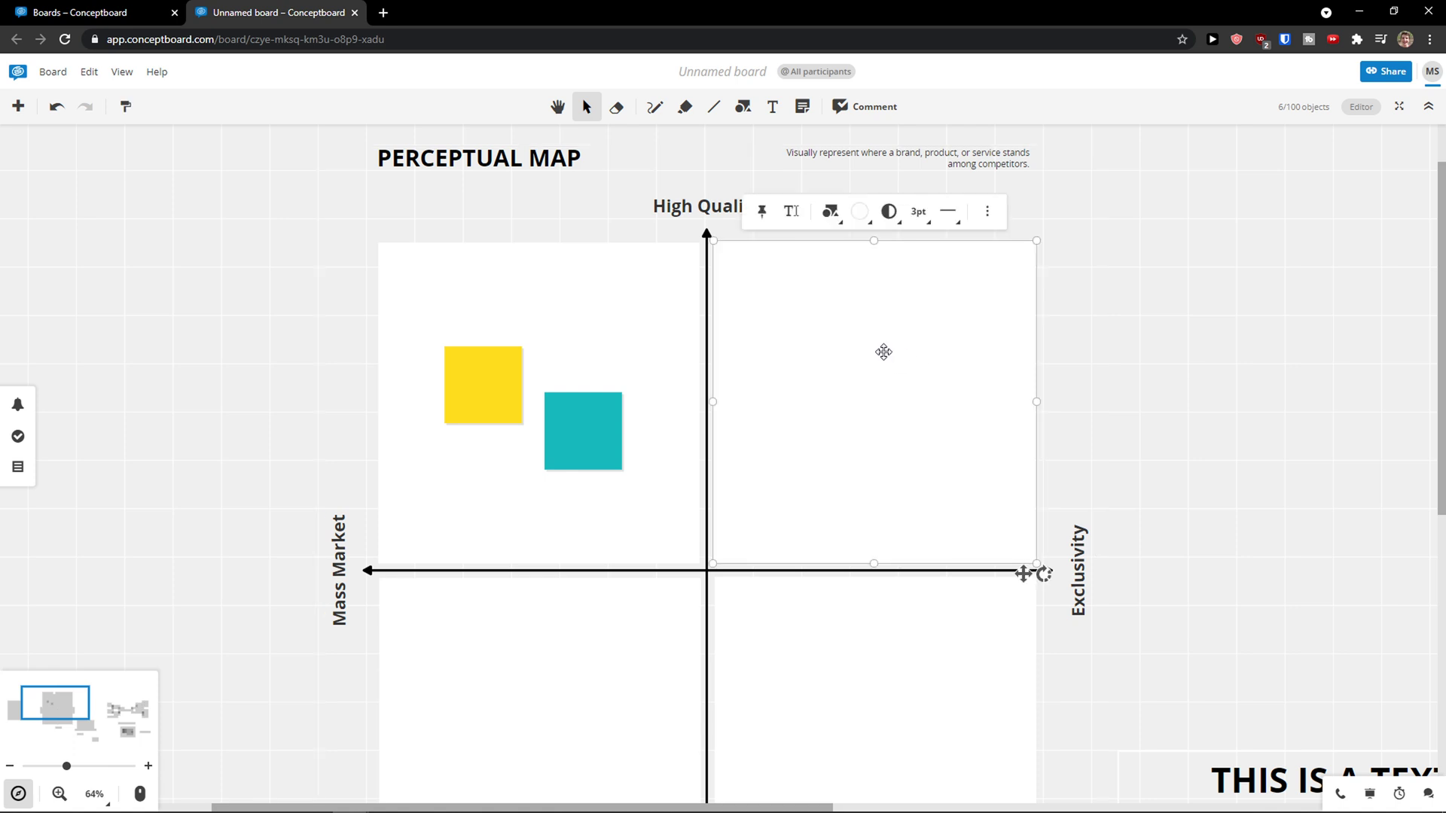
pyautogui.click(649, 281)
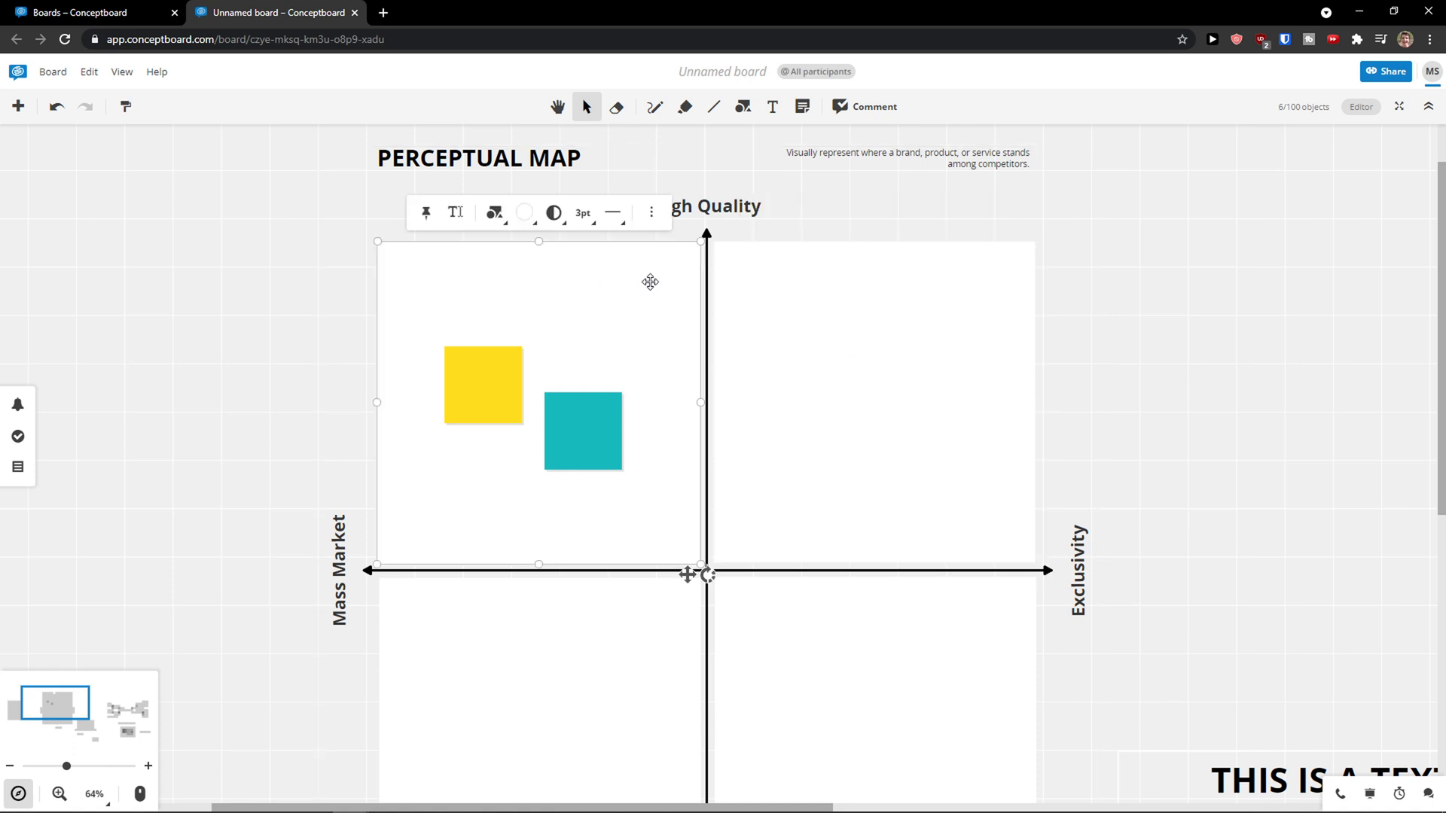
pyautogui.click(708, 290)
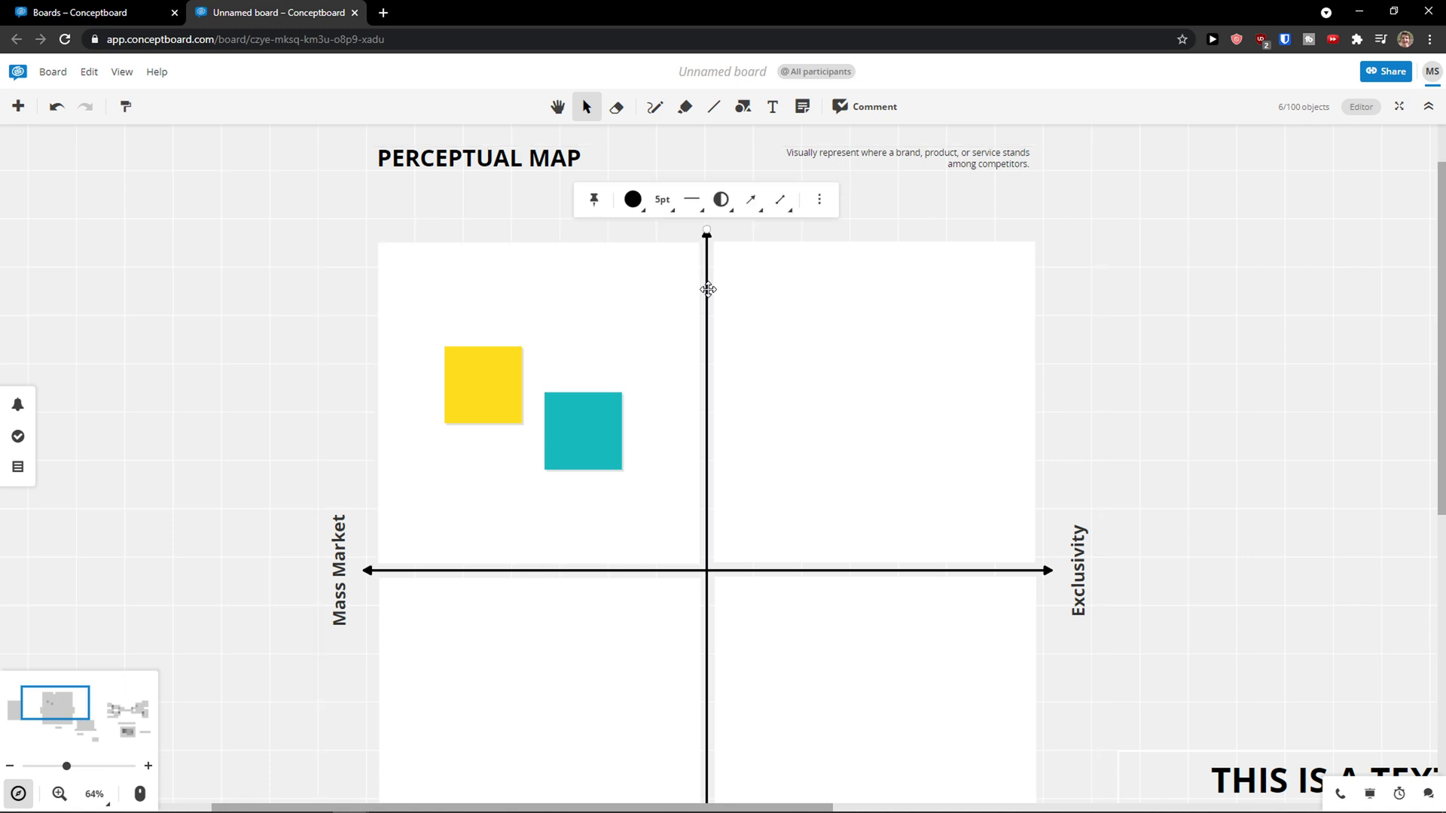
pyautogui.scroll(1, 715, 607)
pyautogui.moveTo(1072, 549); pyautogui.dragTo(986, 626)
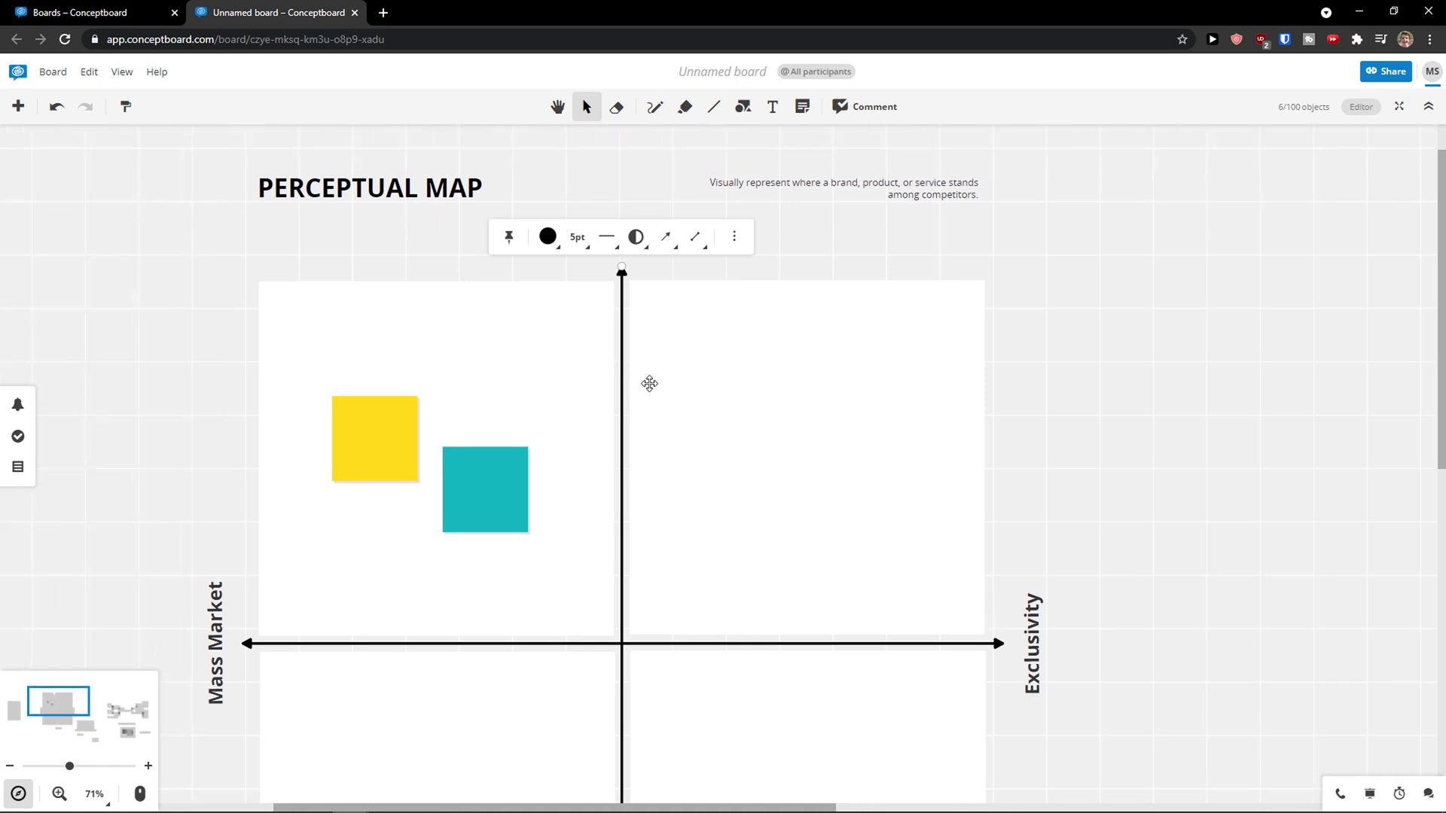
# Add a yellow sticky note and a smaller teal one below it in the Perceptual Map's upper-right quadrant.
pyautogui.click(802, 106)
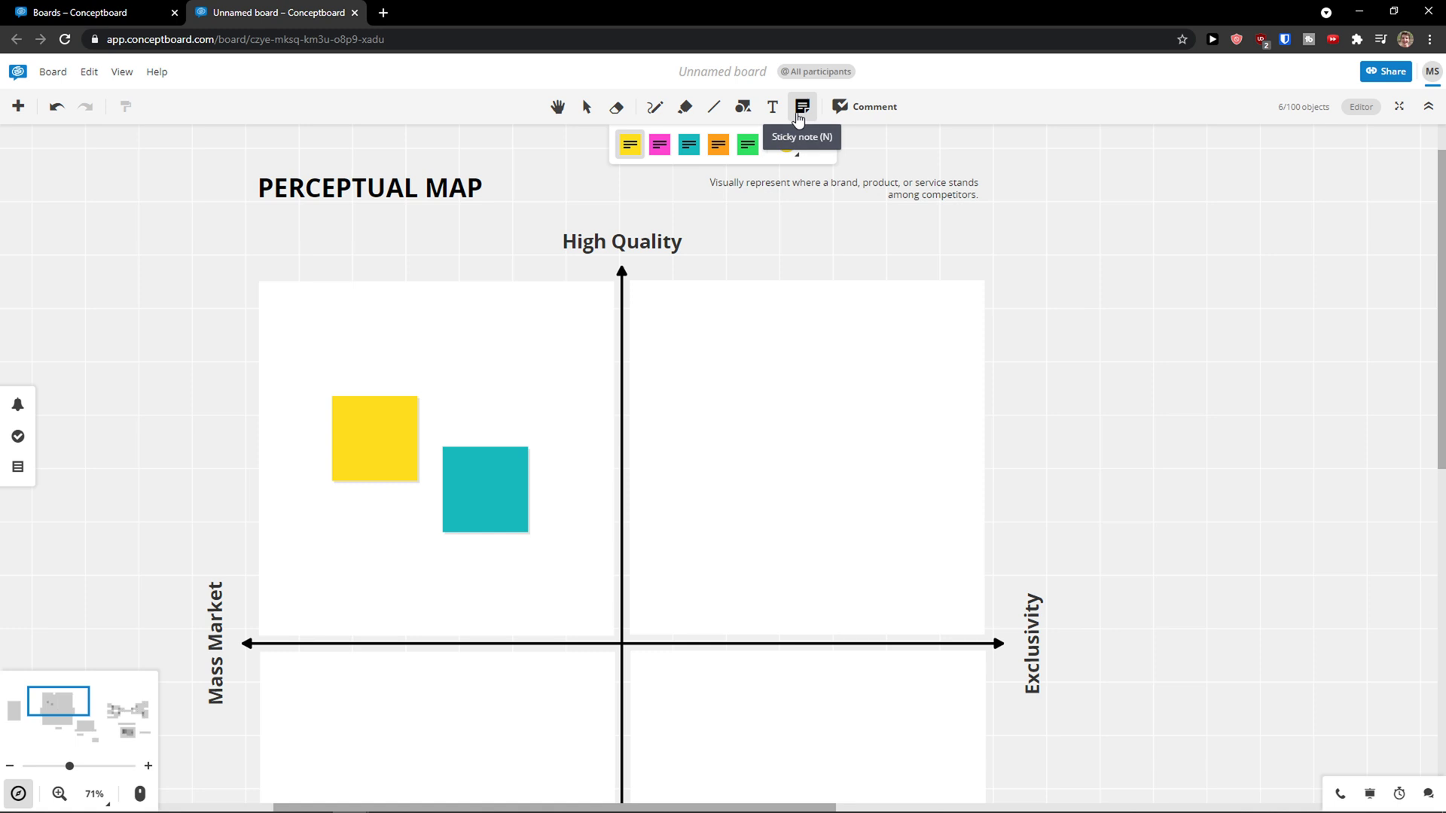
pyautogui.moveTo(739, 340); pyautogui.dragTo(812, 416)
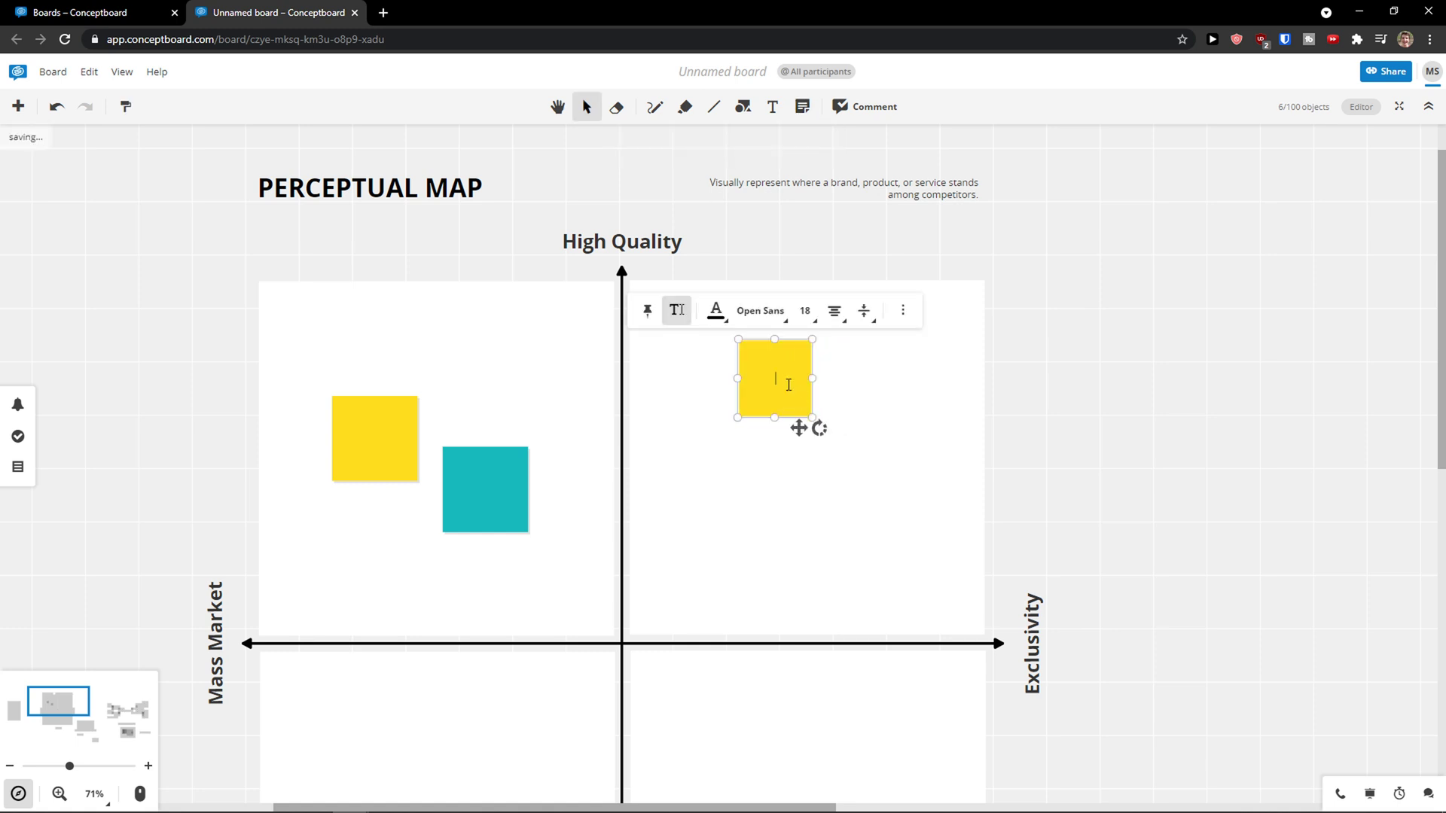
pyautogui.click(802, 106)
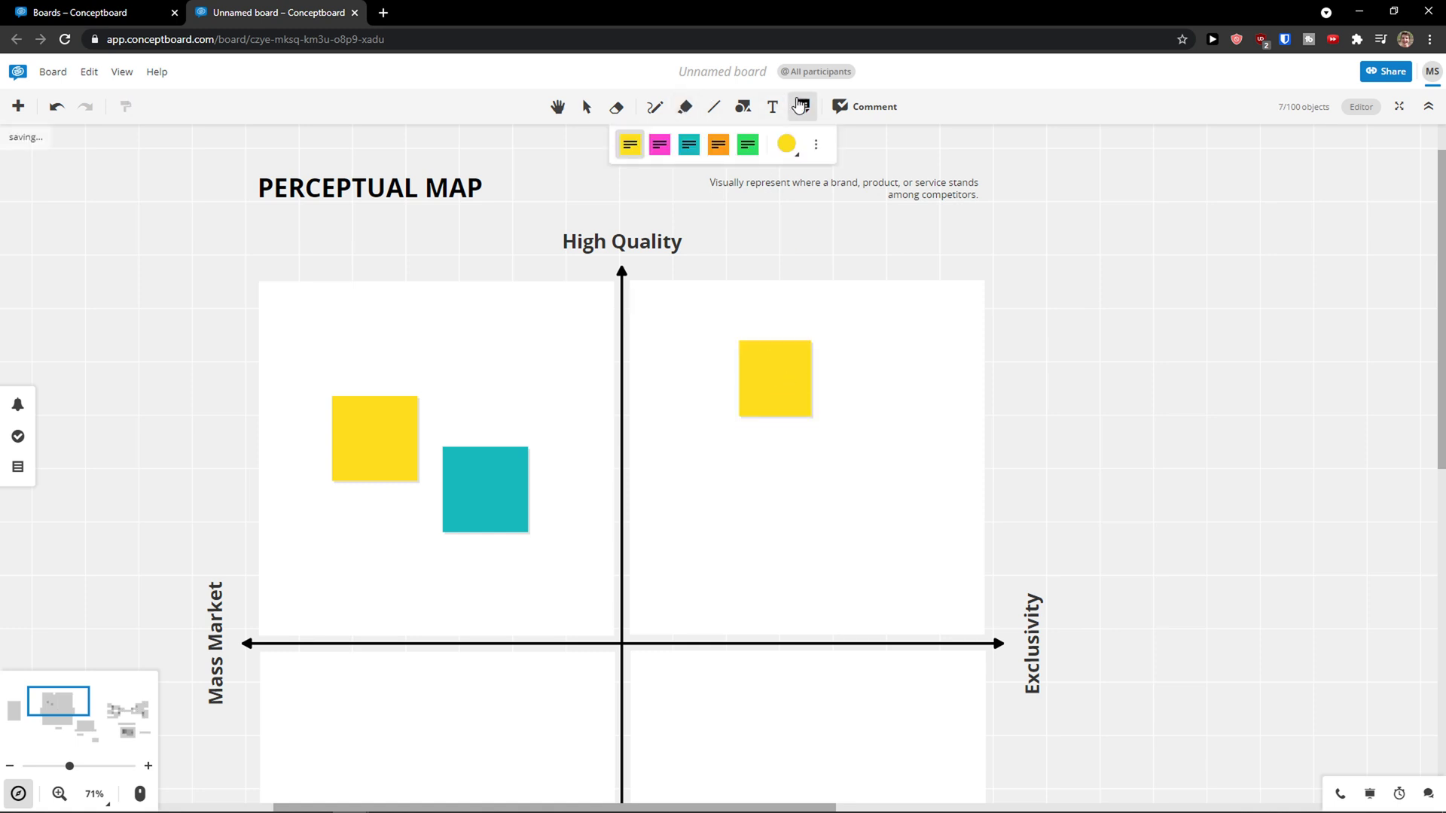
pyautogui.click(688, 147)
pyautogui.moveTo(713, 479); pyautogui.dragTo(770, 548)
pyautogui.click(802, 106)
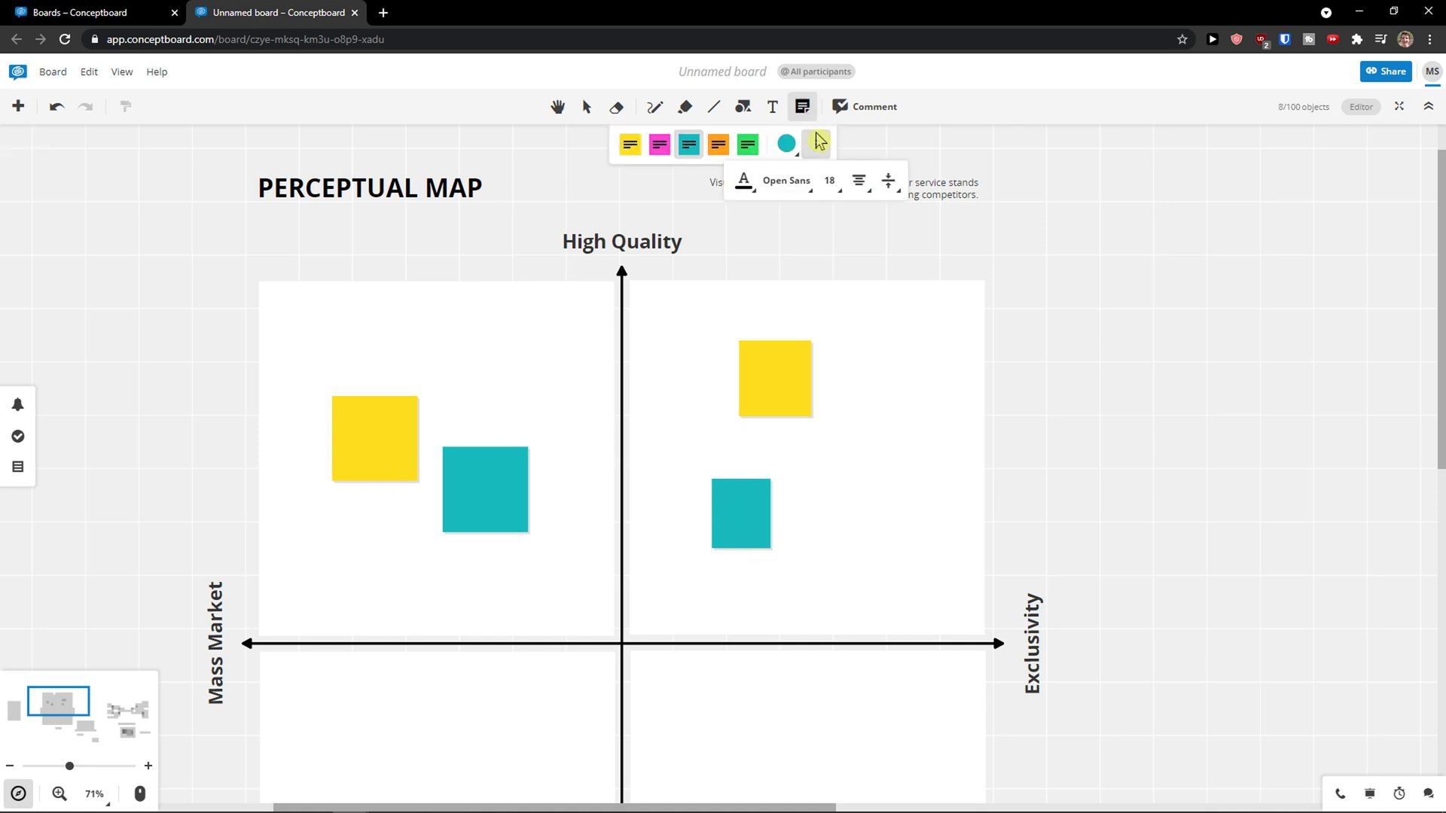
pyautogui.click(1114, 376)
pyautogui.press('Delete')
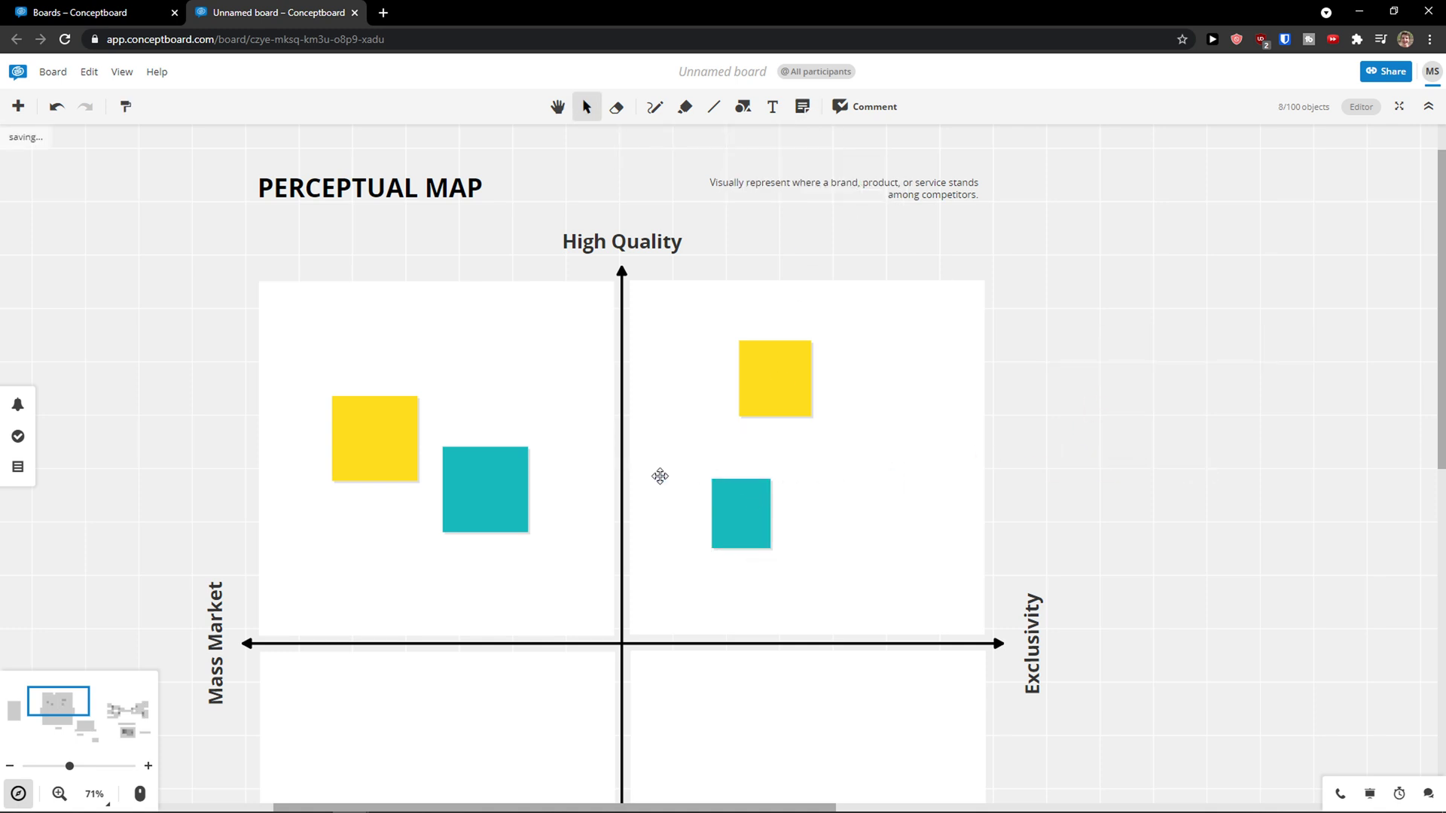
# Draw a small square to the right of the Perceptual Map and fill it with white.
pyautogui.scroll(-5, 658, 475)
pyautogui.hscroll(3, 512, 507)
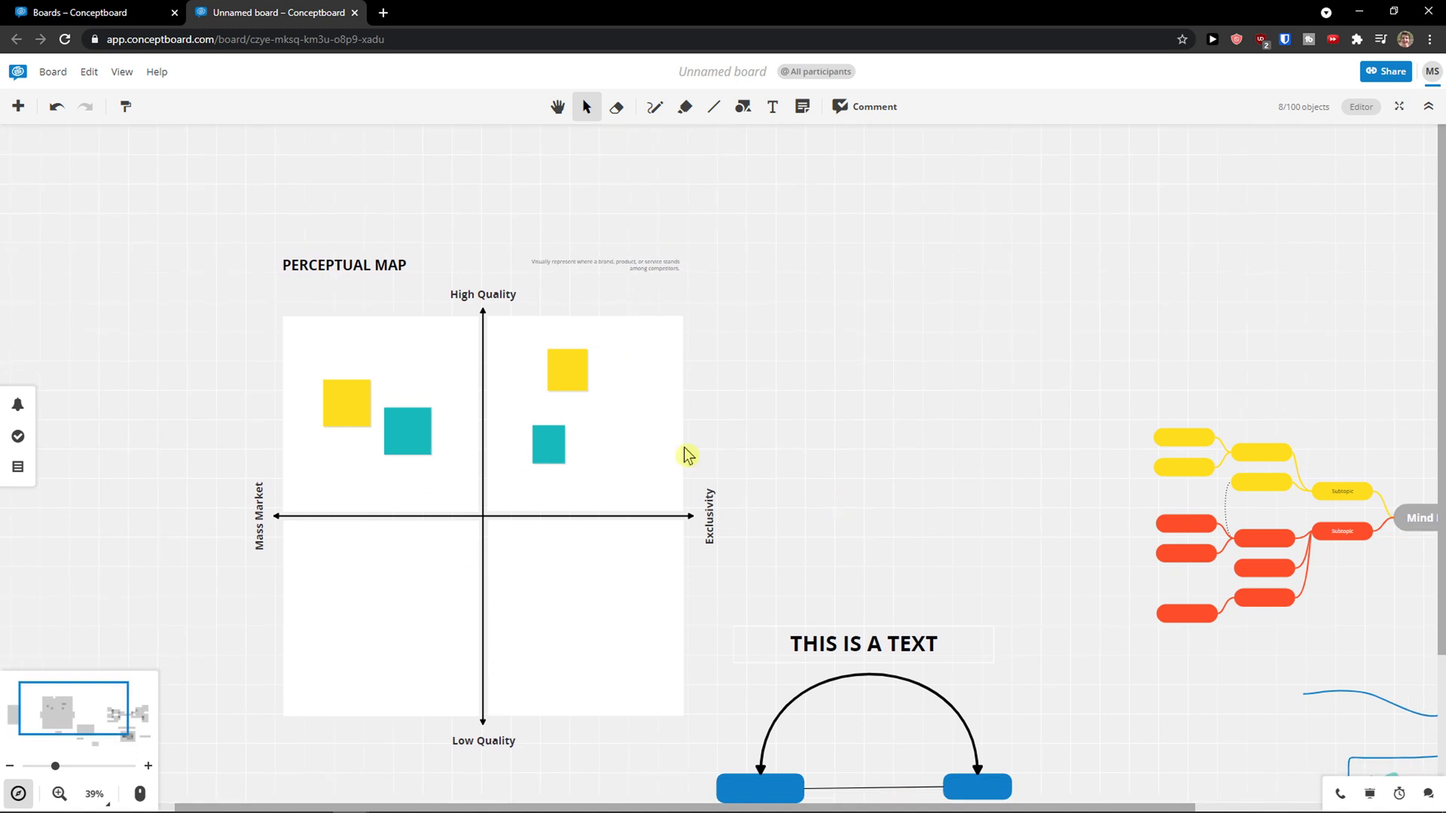
pyautogui.click(743, 106)
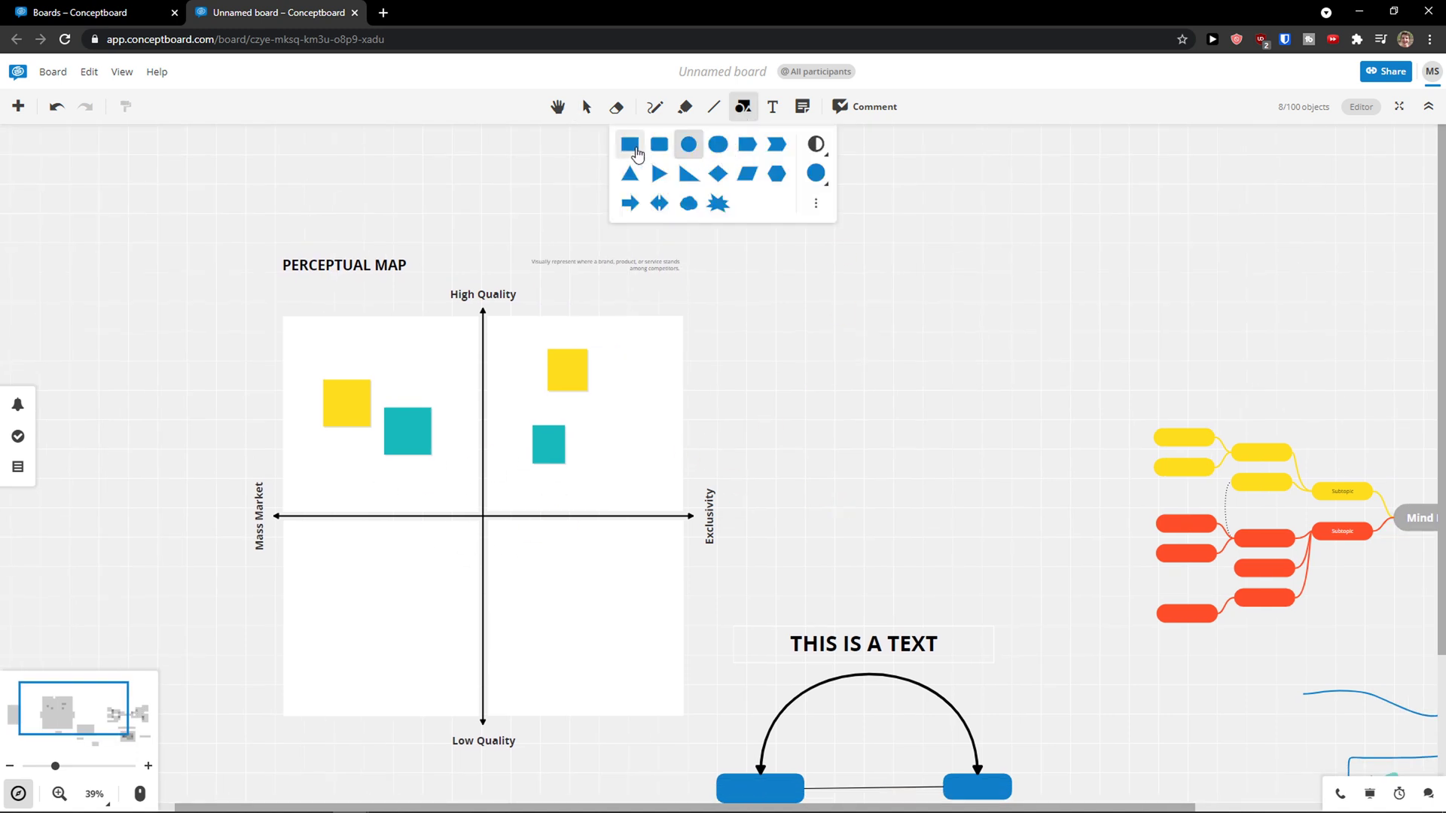
pyautogui.moveTo(759, 308); pyautogui.dragTo(803, 362)
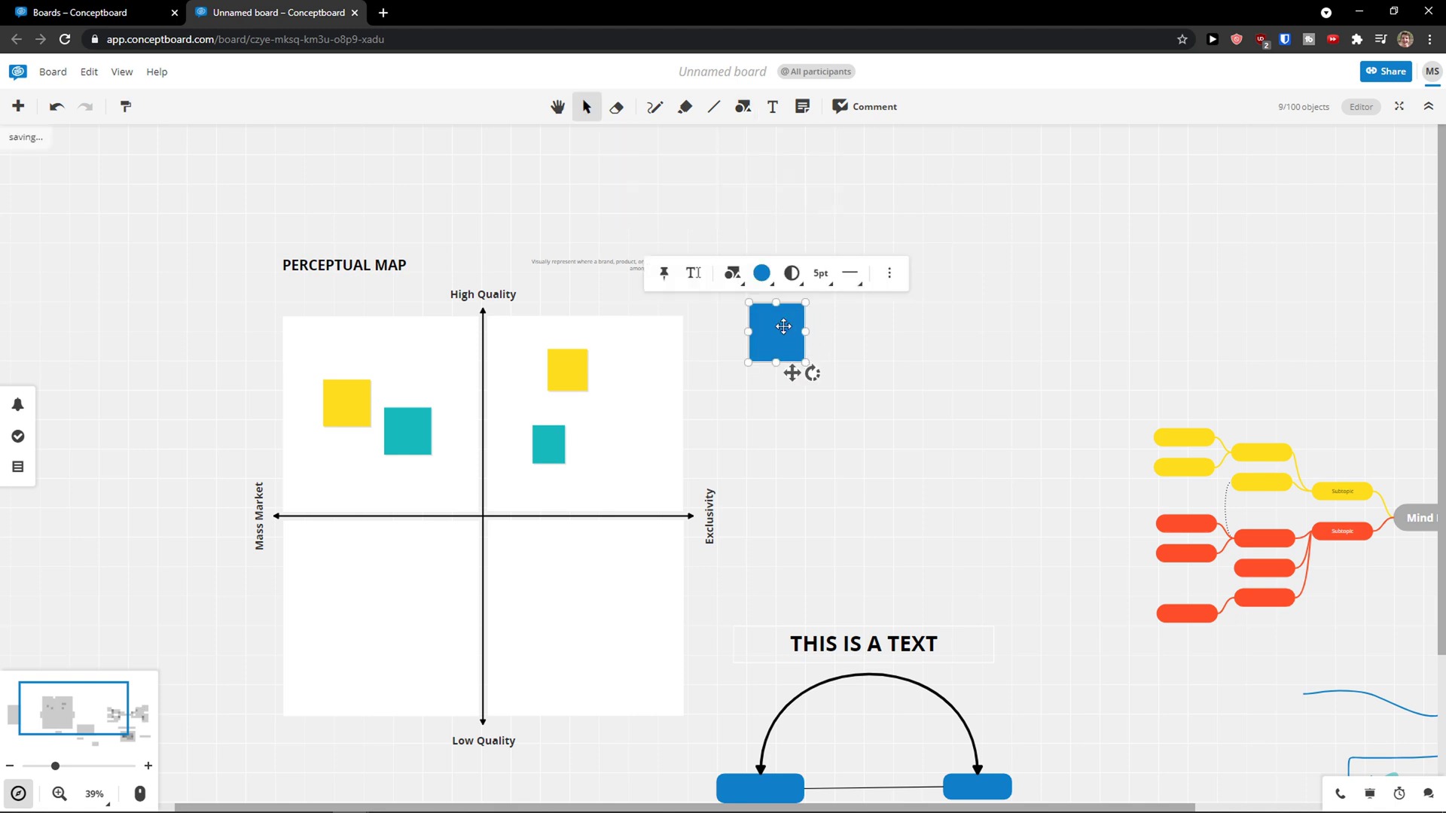
pyautogui.click(761, 272)
pyautogui.click(714, 349)
pyautogui.click(861, 371)
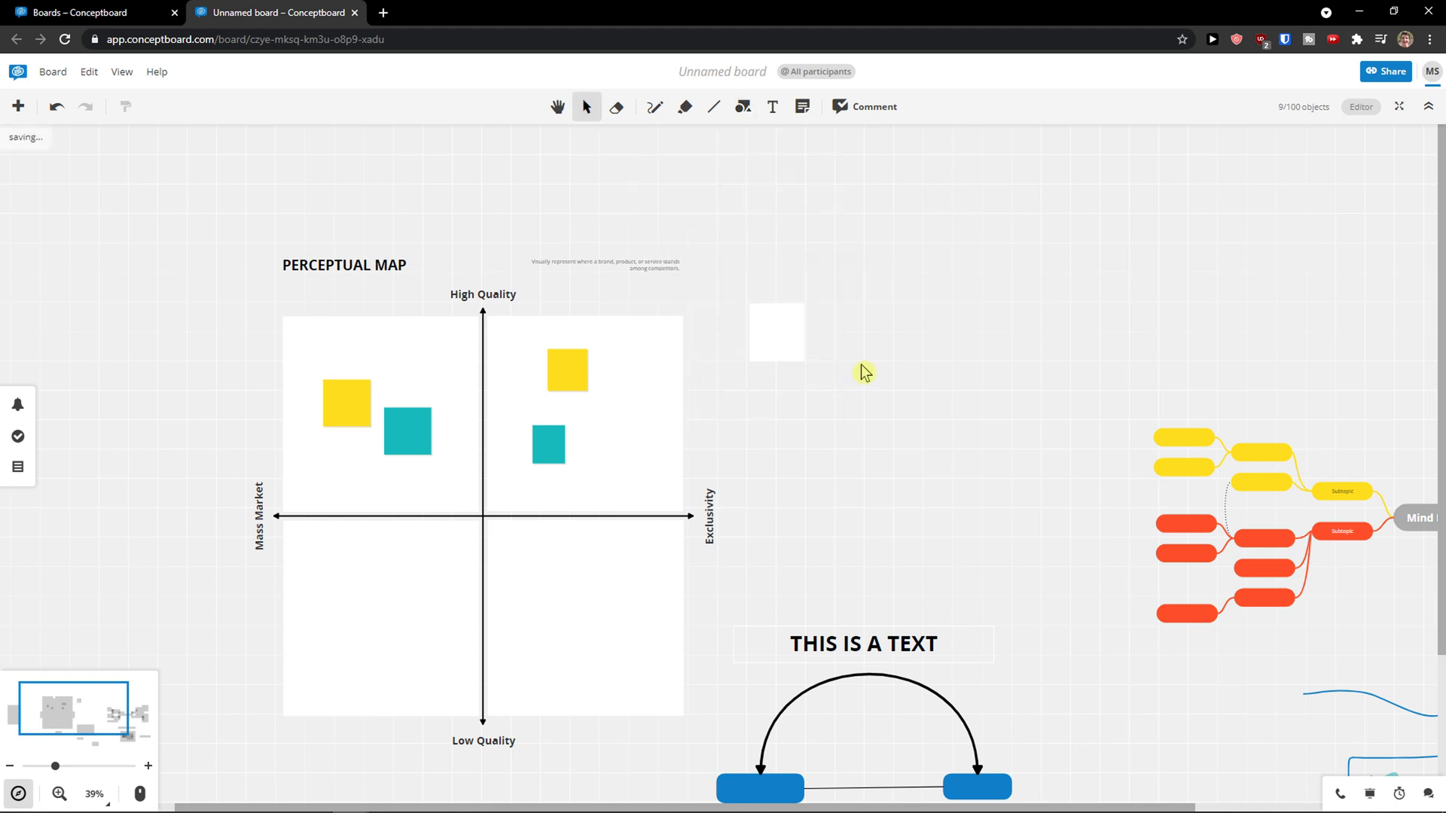
# Duplicate the white square and place the copy directly to the right of the original with a narrow gap.
pyautogui.scroll(4, 836, 366)
pyautogui.scroll(-2, 446, 390)
pyautogui.scroll(-2, 447, 390)
pyautogui.click(576, 337)
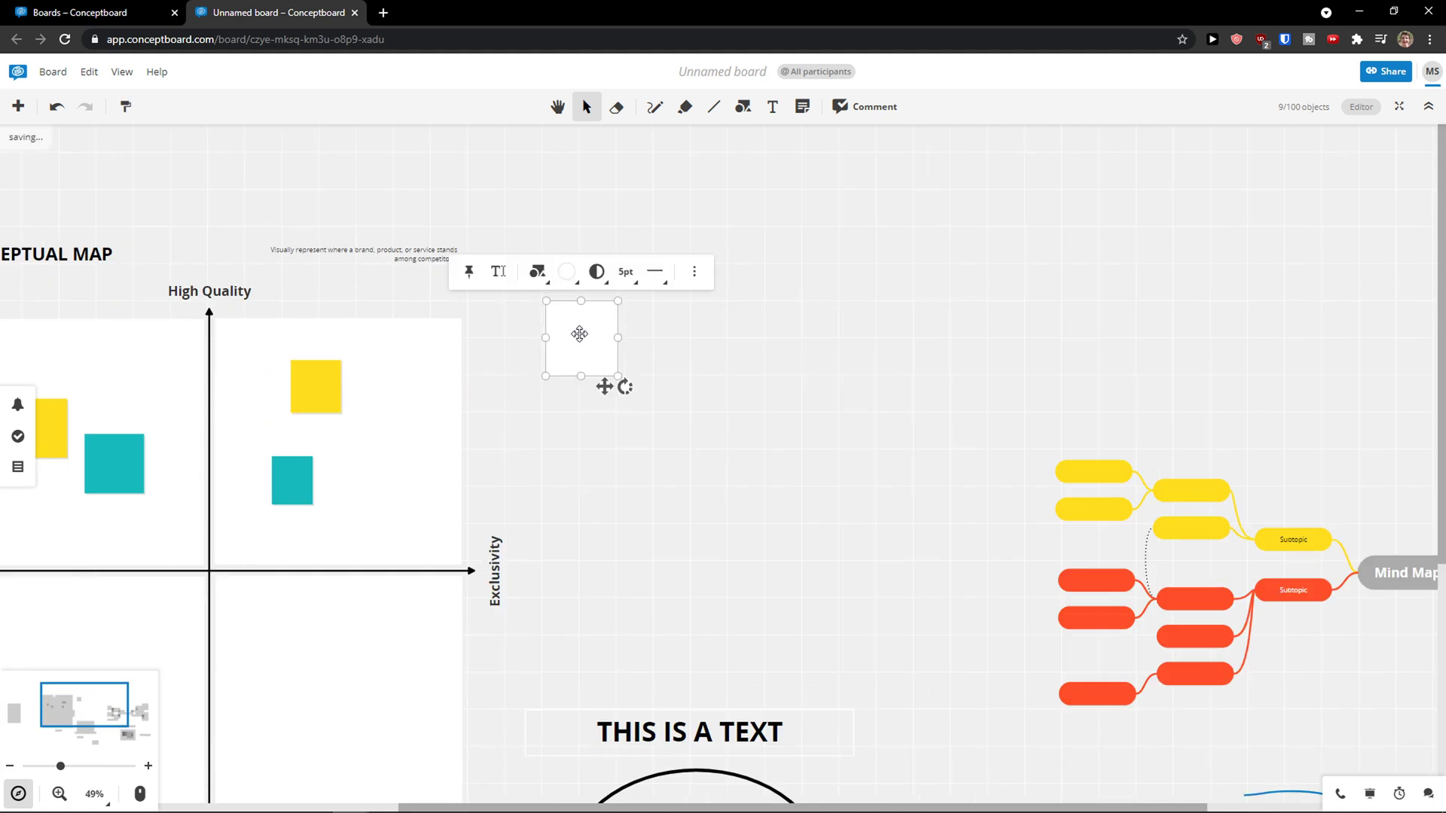
pyautogui.hotkey('ctrl', 'c')
pyautogui.hotkey('ctrl', 'v')
pyautogui.moveTo(580, 336)
pyautogui.mouseDown()
pyautogui.moveTo(648, 345)
pyautogui.moveTo(583, 345)
pyautogui.mouseUp()
pyautogui.moveTo(730, 470); pyautogui.dragTo(659, 342)
# Paste two more white squares below the first pair to complete a two-by-two grid with narrow gaps.
pyautogui.click(662, 429)
pyautogui.hotkey('ctrl', 'v')
pyautogui.moveTo(760, 512); pyautogui.dragTo(683, 470)
pyautogui.click(578, 426)
pyautogui.click(674, 450)
pyautogui.hotkey('ctrl', 'v')
pyautogui.moveTo(774, 549); pyautogui.dragTo(570, 432)
pyautogui.click(539, 449)
pyautogui.click(675, 442)
pyautogui.moveTo(675, 442); pyautogui.dragTo(674, 434)
# Nudge the upper-right white square slightly down to line it up with its neighbour.
pyautogui.scroll(3, 633, 435)
pyautogui.scroll(3, 583, 431)
pyautogui.moveTo(694, 336); pyautogui.dragTo(693, 351)
pyautogui.click(381, 349)
pyautogui.scroll(2, 381, 349)
pyautogui.scroll(-4, 361, 353)
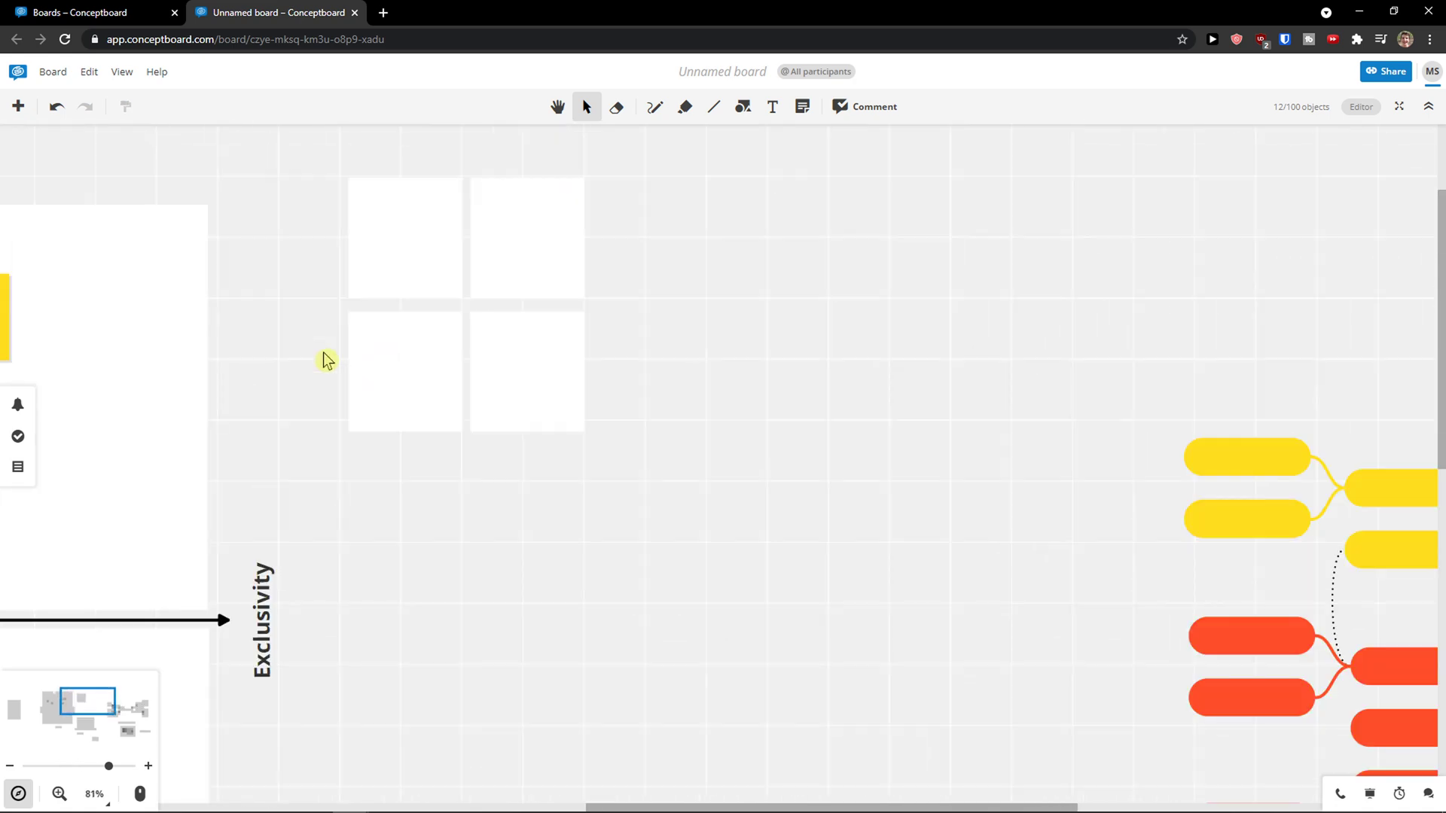
# Nudge the two lower white squares slightly upward to tighten the horizontal gap in the grid.
pyautogui.moveTo(271, 359); pyautogui.dragTo(397, 413)
pyautogui.scroll(2, 396, 413)
pyautogui.moveTo(606, 414); pyautogui.dragTo(605, 408)
pyautogui.moveTo(710, 429); pyautogui.dragTo(710, 422)
pyautogui.click(919, 444)
pyautogui.click(796, 432)
pyautogui.click(896, 441)
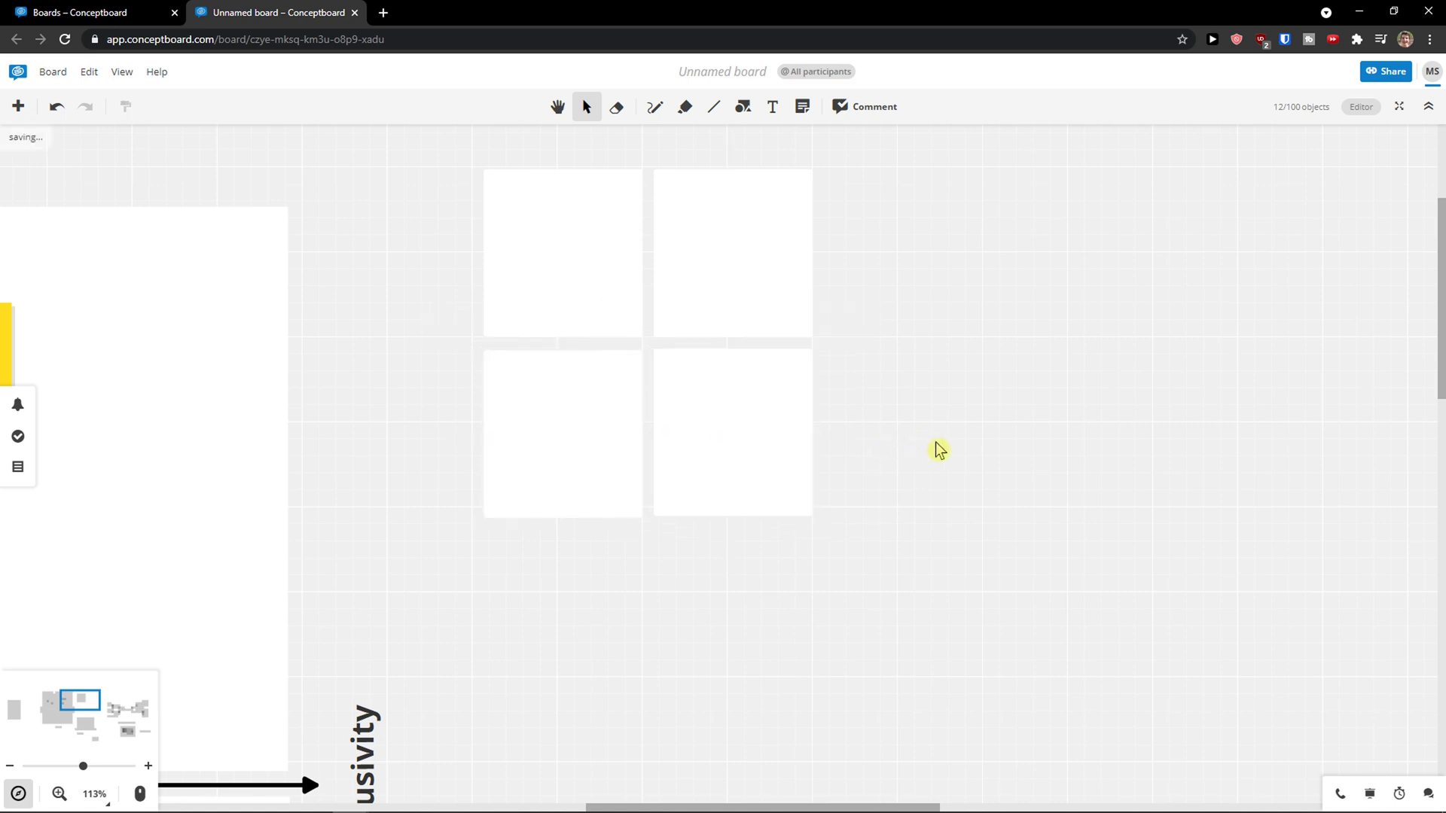
# Draw a vertical double-headed arrow through the gap between the grid's two columns and align its ends.
pyautogui.moveTo(372, 473); pyautogui.dragTo(452, 487)
pyautogui.scroll(1, 451, 485)
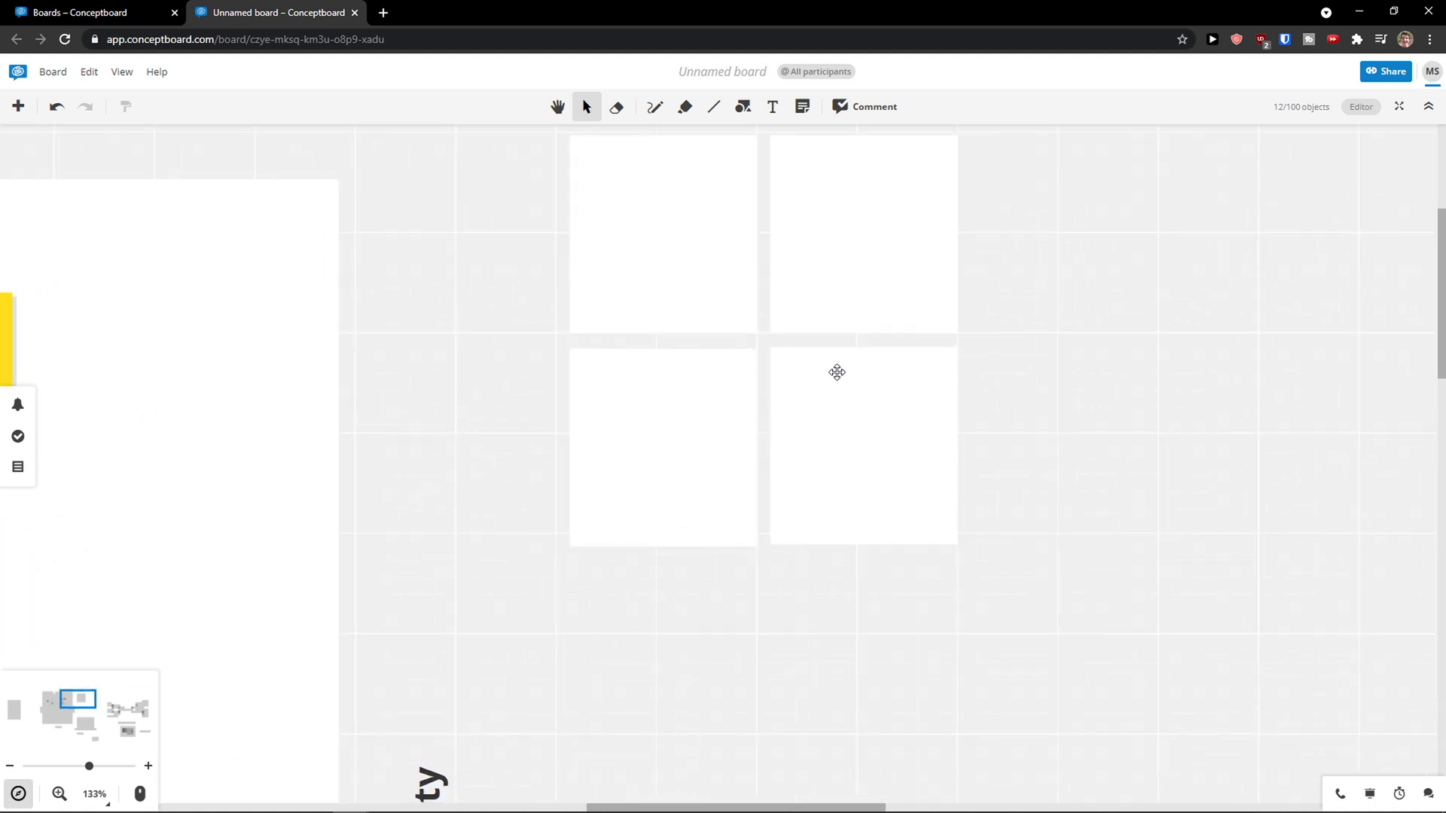
pyautogui.scroll(-2, 835, 372)
pyautogui.click(713, 108)
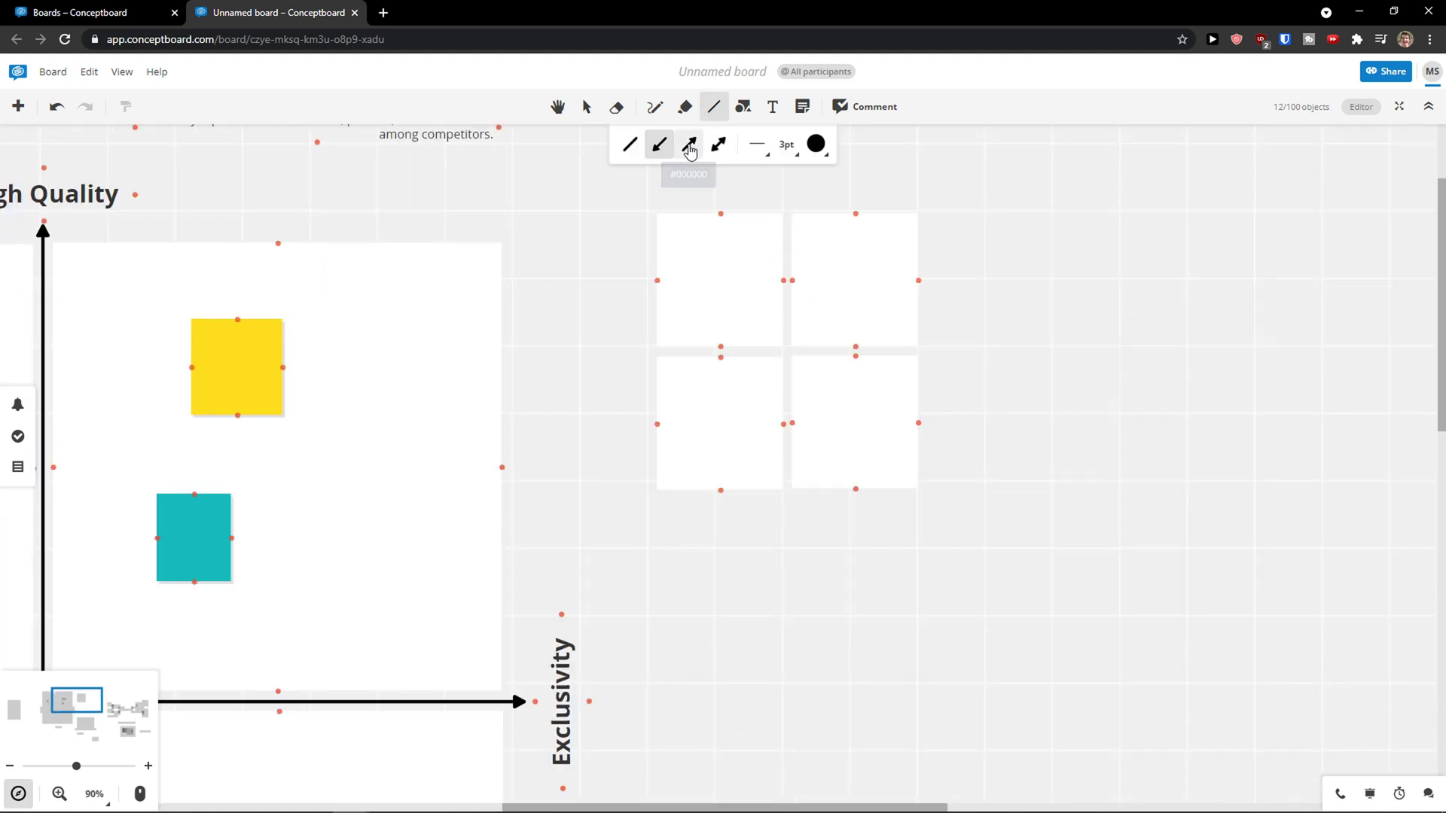
pyautogui.click(719, 148)
pyautogui.moveTo(788, 211)
pyautogui.mouseDown()
pyautogui.moveTo(797, 539)
pyautogui.moveTo(783, 535)
pyautogui.moveTo(788, 503)
pyautogui.mouseUp()
pyautogui.moveTo(788, 220); pyautogui.dragTo(786, 214)
pyautogui.scroll(5, 819, 283)
pyautogui.moveTo(759, 418); pyautogui.dragTo(759, 418)
pyautogui.moveTo(755, 181); pyautogui.dragTo(753, 180)
# Paste a copy of the double-headed arrow and lay it horizontally through the gap between the upper and lower squares.
pyautogui.hotkey('ctrl', 'v')
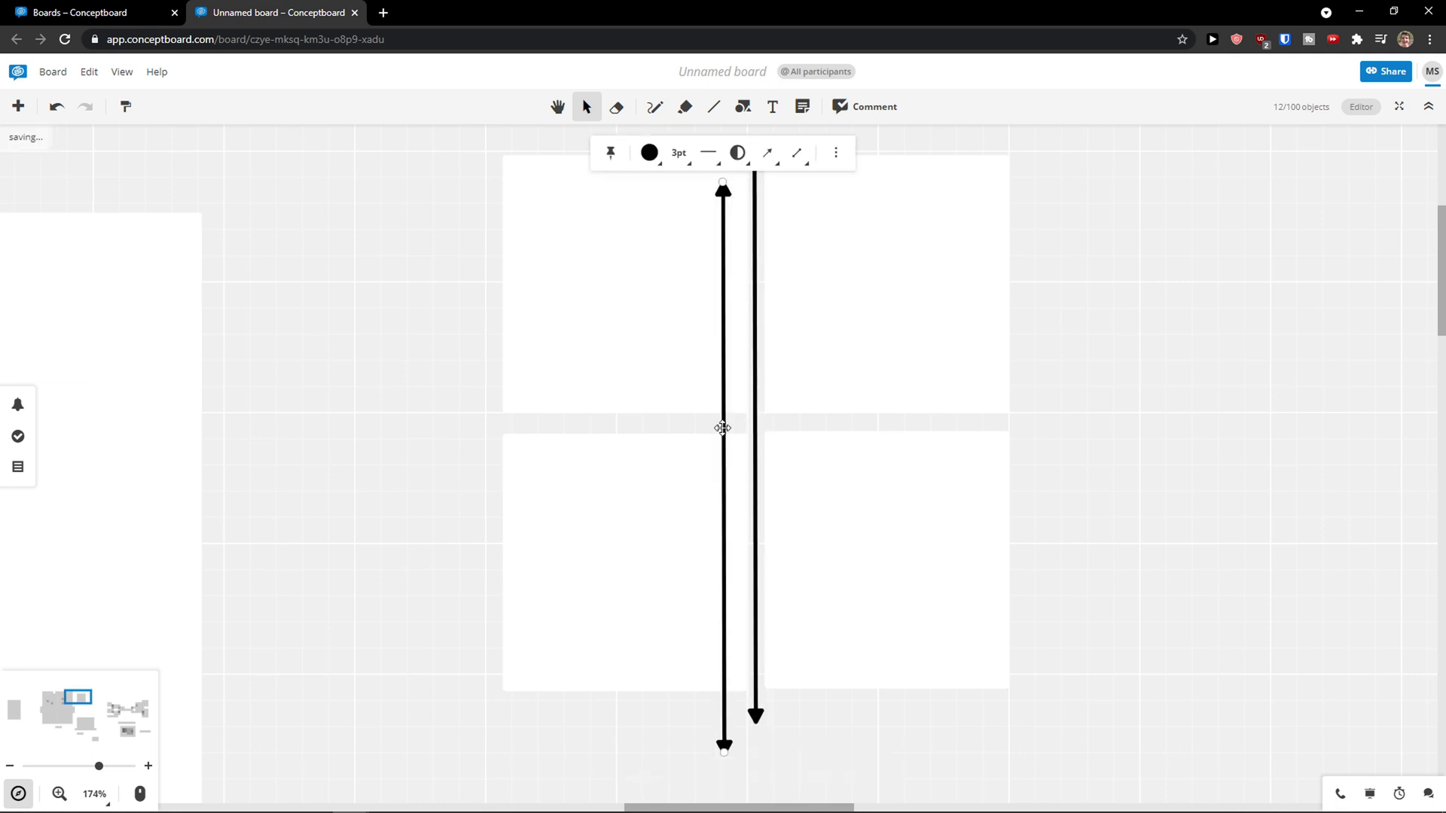
pyautogui.scroll(-5, 719, 482)
pyautogui.moveTo(716, 644); pyautogui.dragTo(534, 505)
pyautogui.moveTo(718, 332); pyautogui.dragTo(872, 461)
pyautogui.moveTo(534, 506); pyautogui.dragTo(595, 465)
# Shorten the vertical arrow at both ends so it spans just the height of the square grid.
pyautogui.moveTo(734, 624); pyautogui.dragTo(736, 613)
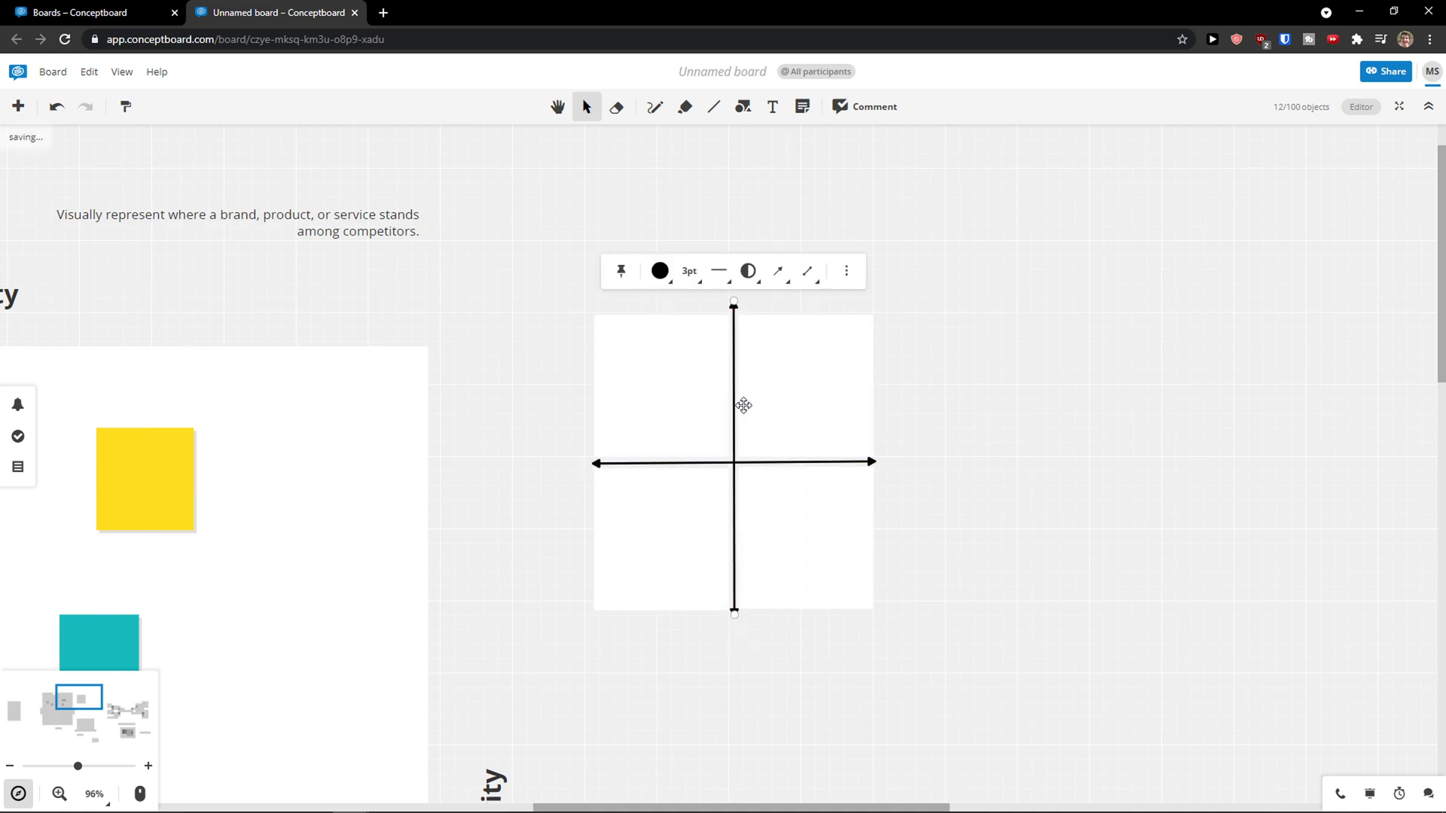
pyautogui.moveTo(734, 304); pyautogui.dragTo(733, 313)
pyautogui.click(551, 412)
# Duplicate the Perceptual Map's "Exclusivity" label and place the copy to the right of the small grid.
pyautogui.scroll(-2, 494, 503)
pyautogui.moveTo(530, 578); pyautogui.dragTo(763, 445)
pyautogui.click(730, 586)
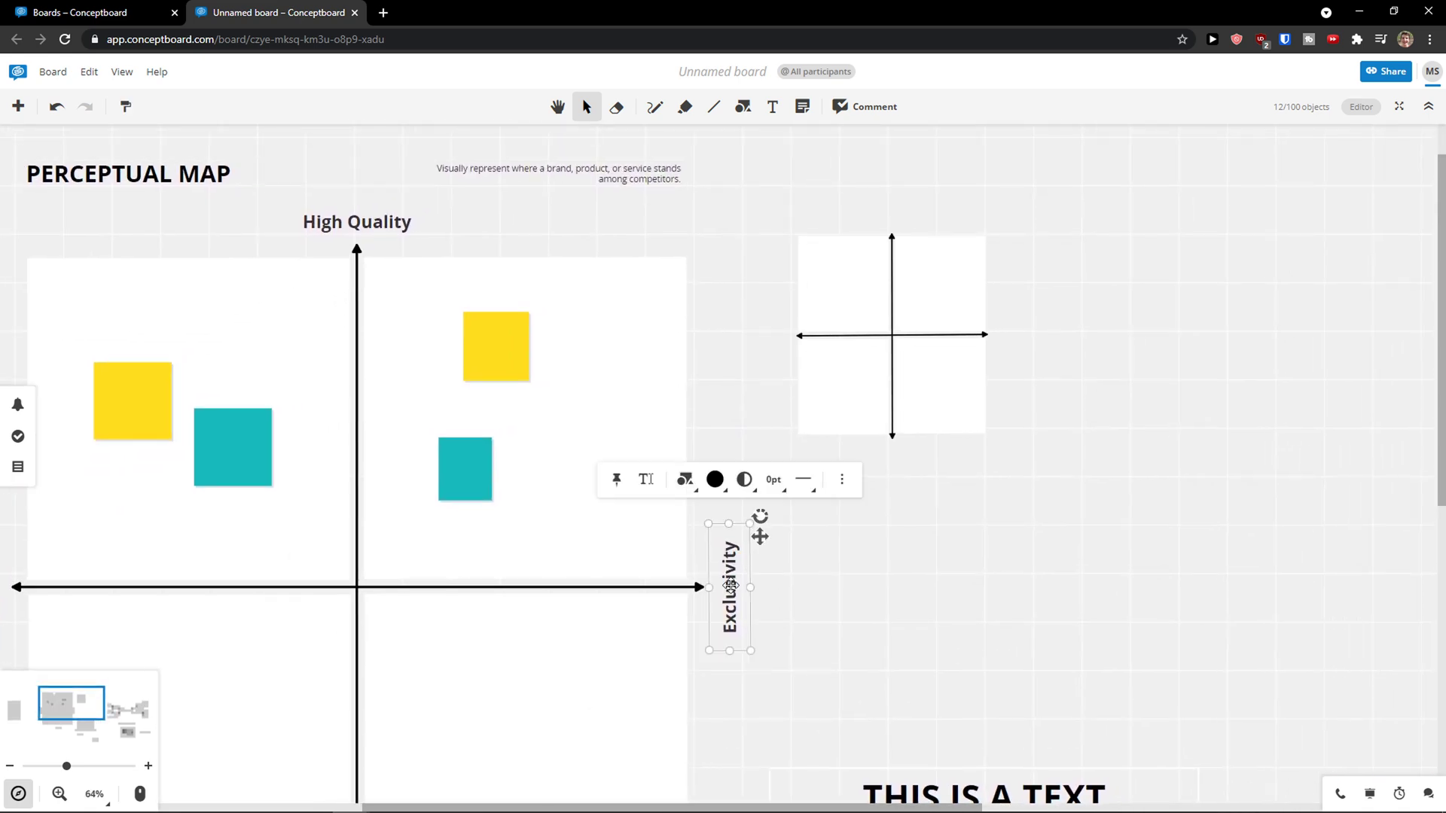
pyautogui.hotkey('ctrl', 'c')
pyautogui.hotkey('ctrl', 'v')
pyautogui.moveTo(732, 460); pyautogui.dragTo(1043, 328)
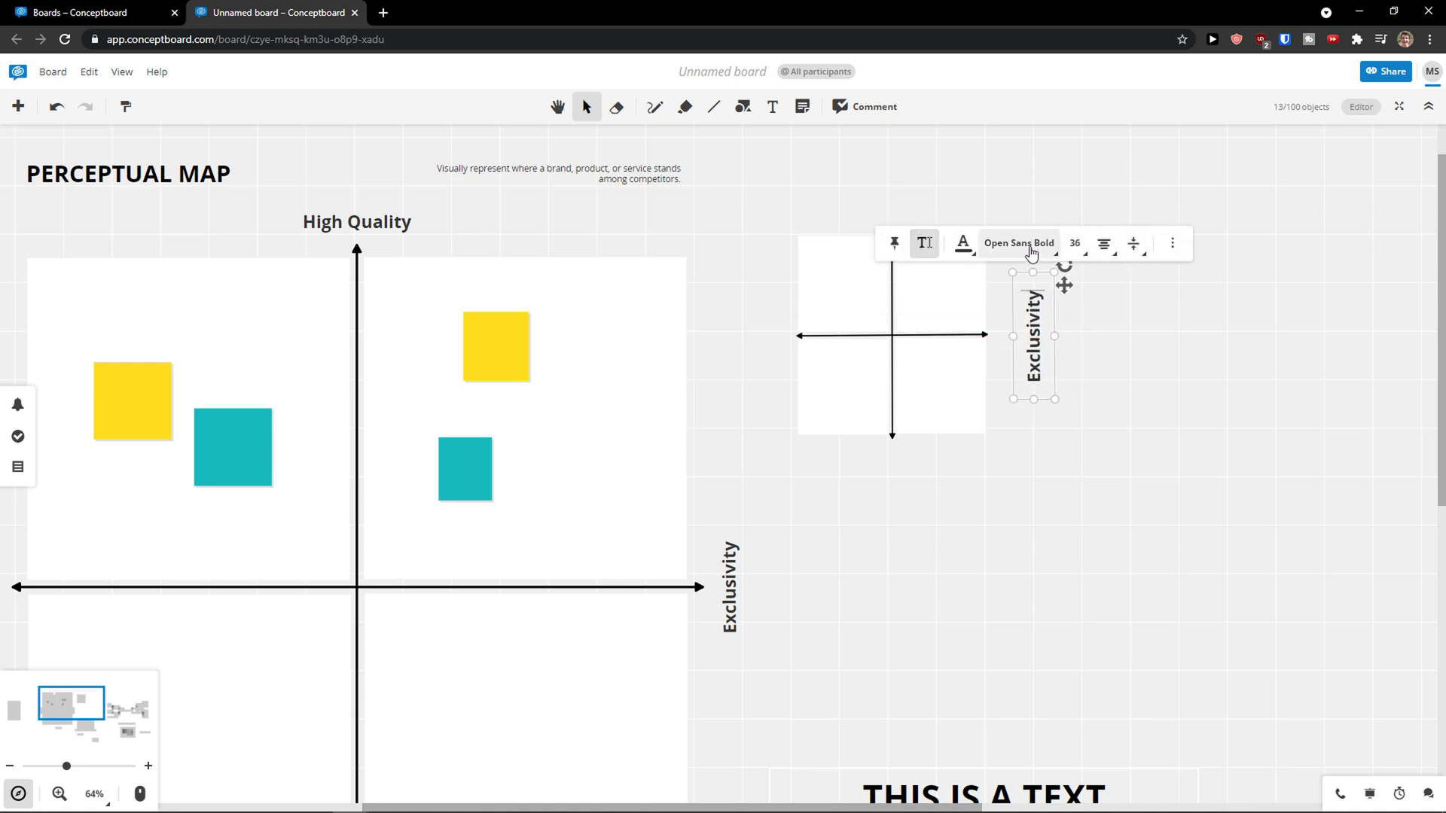
# Add the copied "Exclusivity" label to the board's sections and check the available section options.
pyautogui.doubleClick(1036, 330)
pyautogui.click(1170, 248)
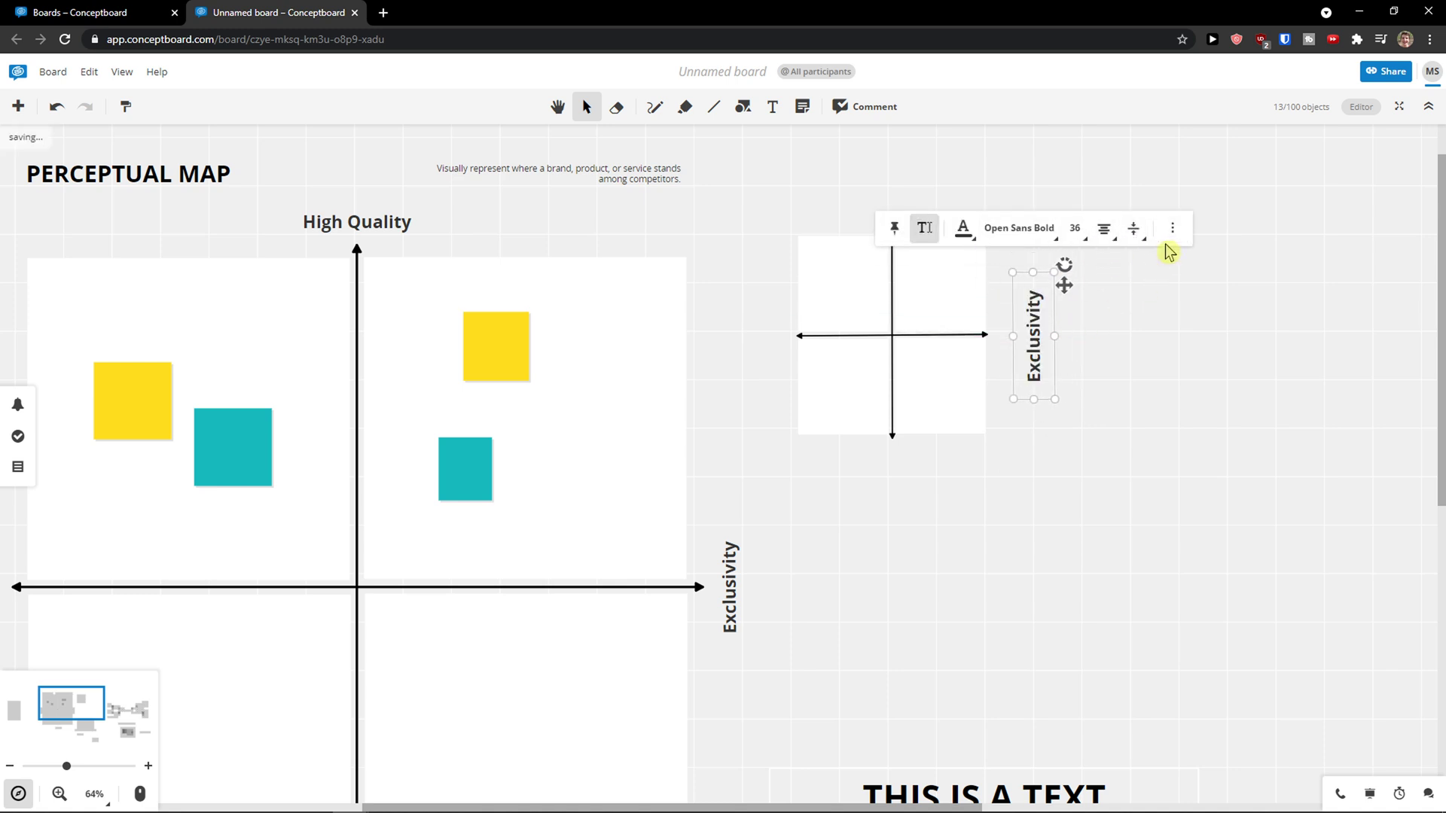
pyautogui.click(1034, 335)
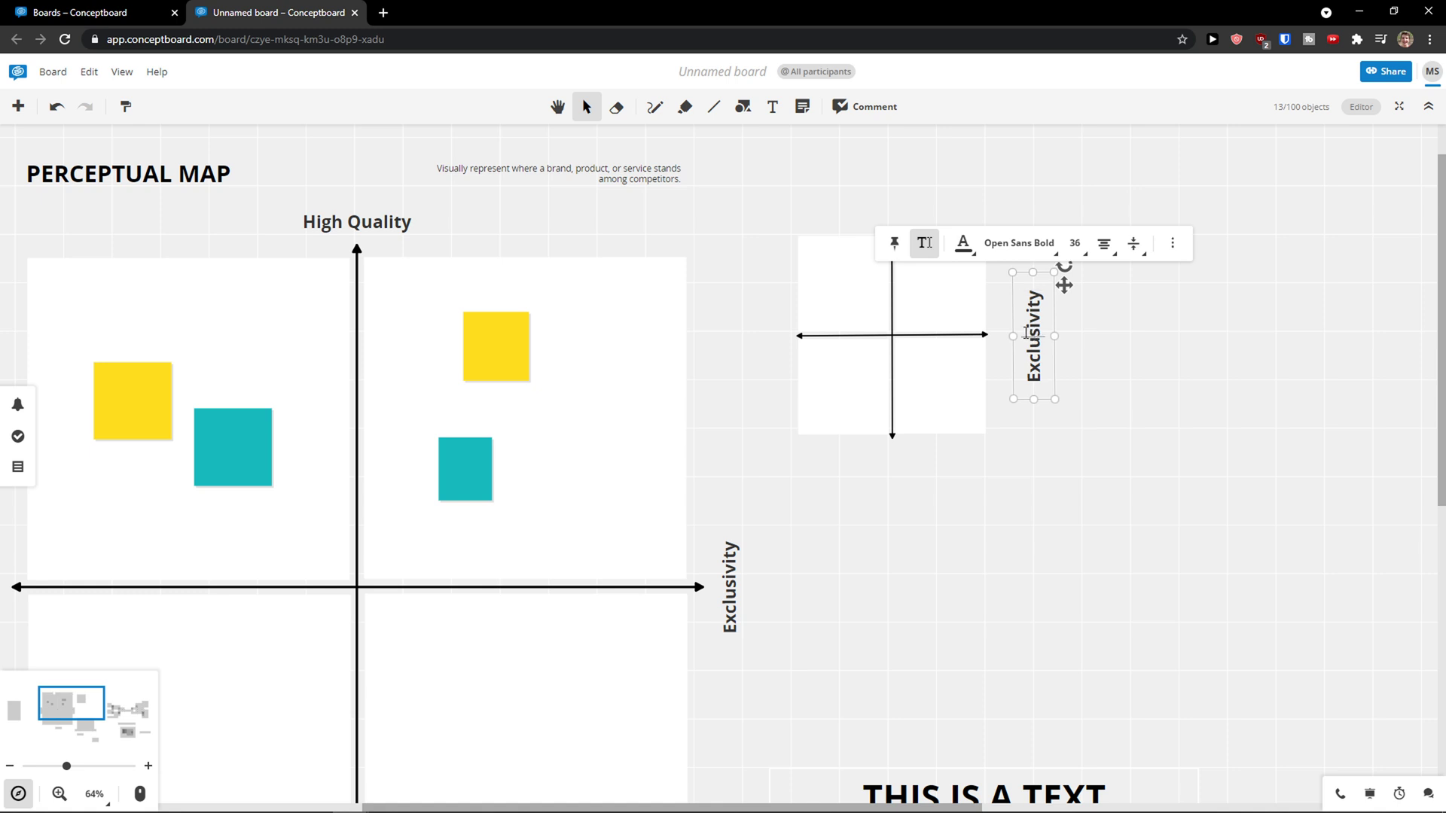
pyautogui.click(1168, 244)
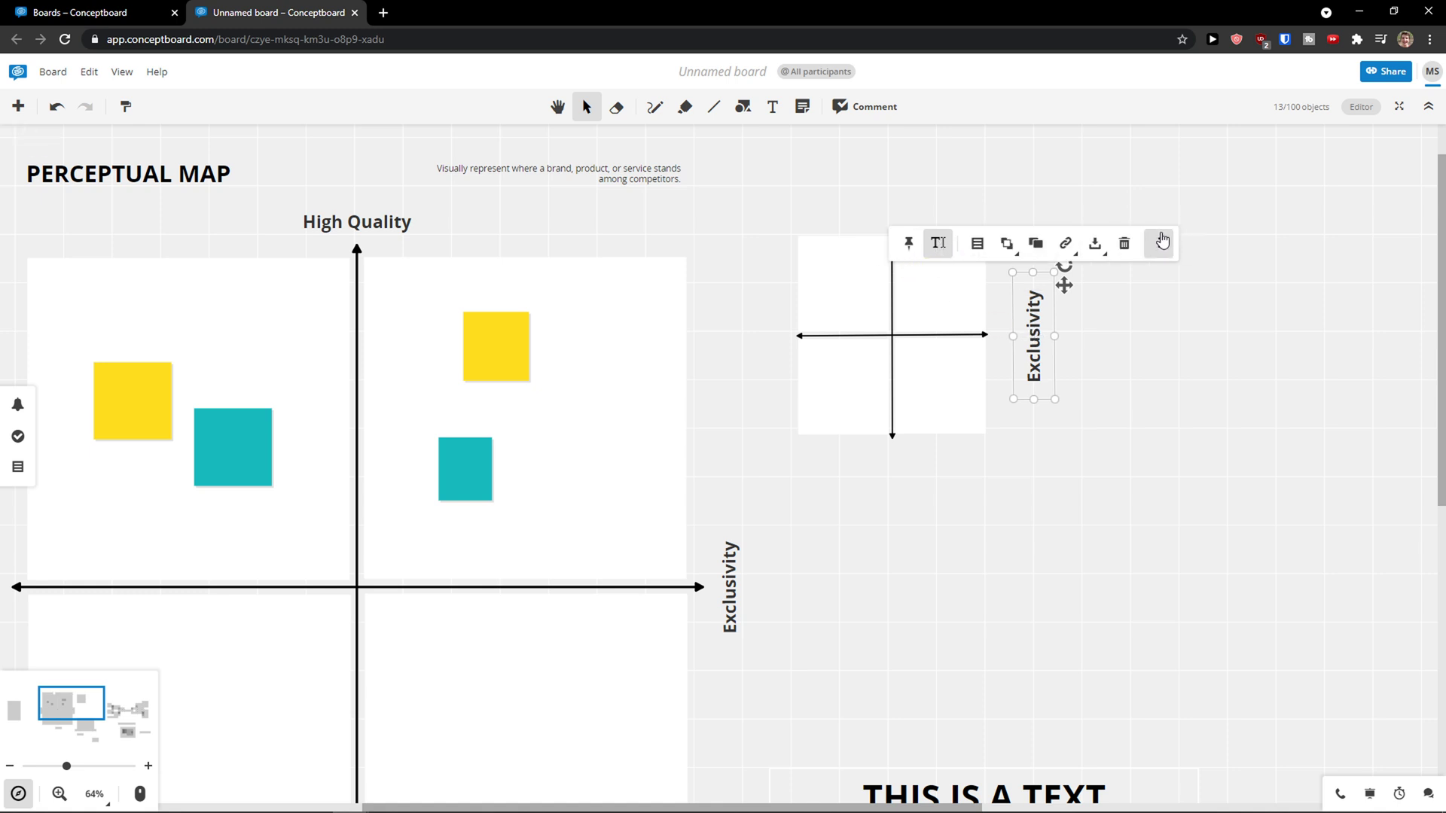
pyautogui.click(977, 243)
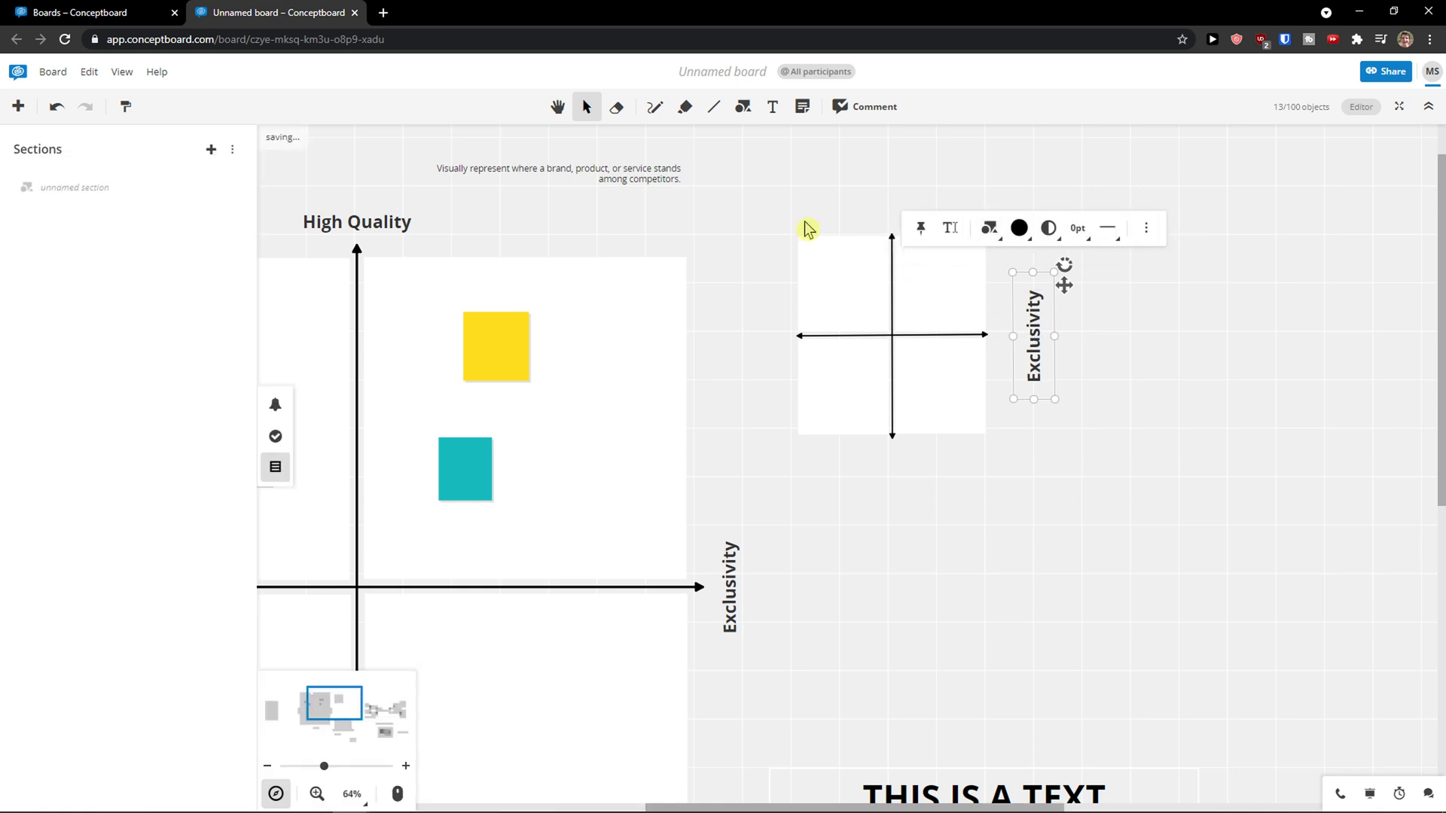
pyautogui.click(232, 149)
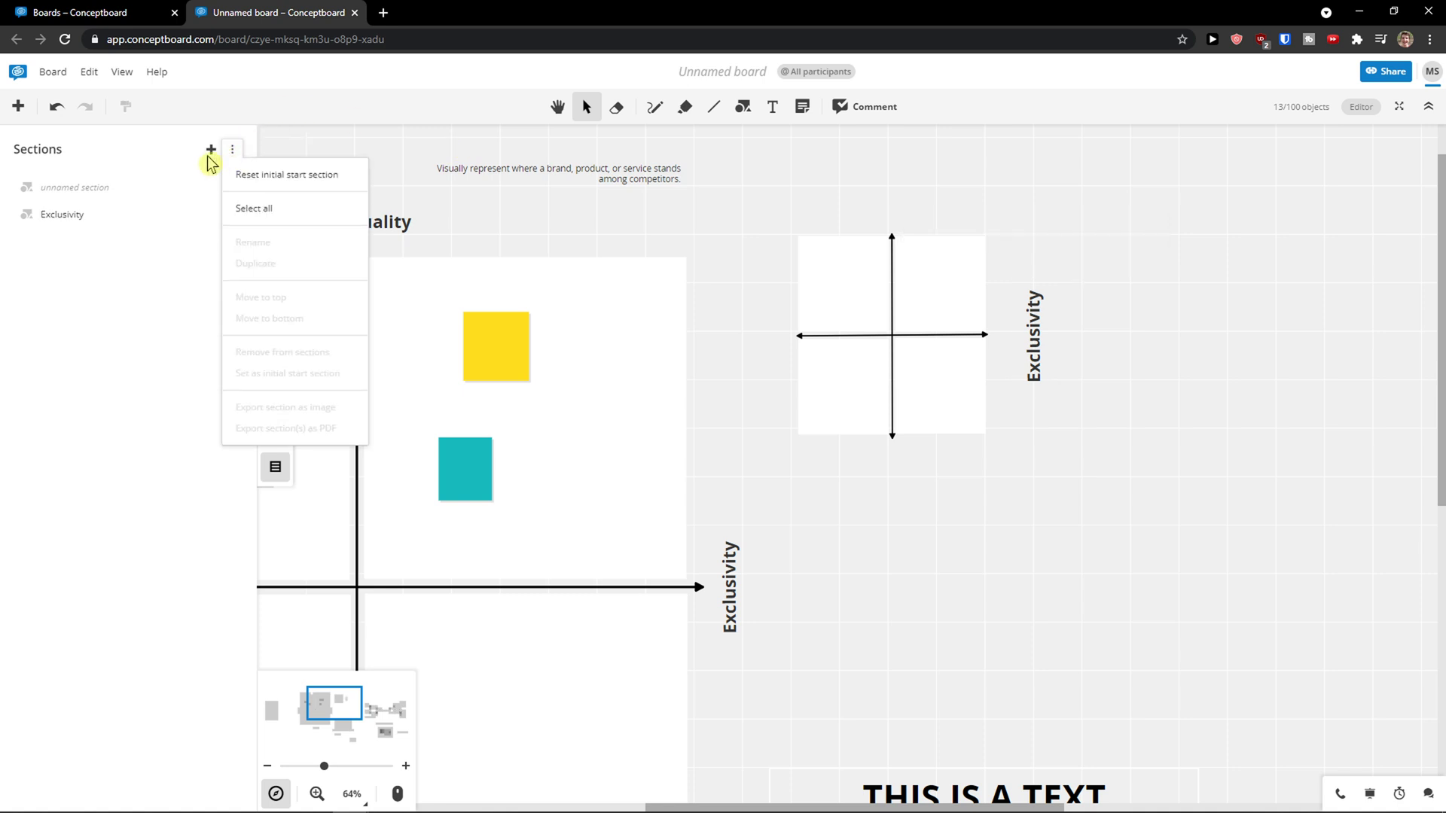
pyautogui.click(92, 143)
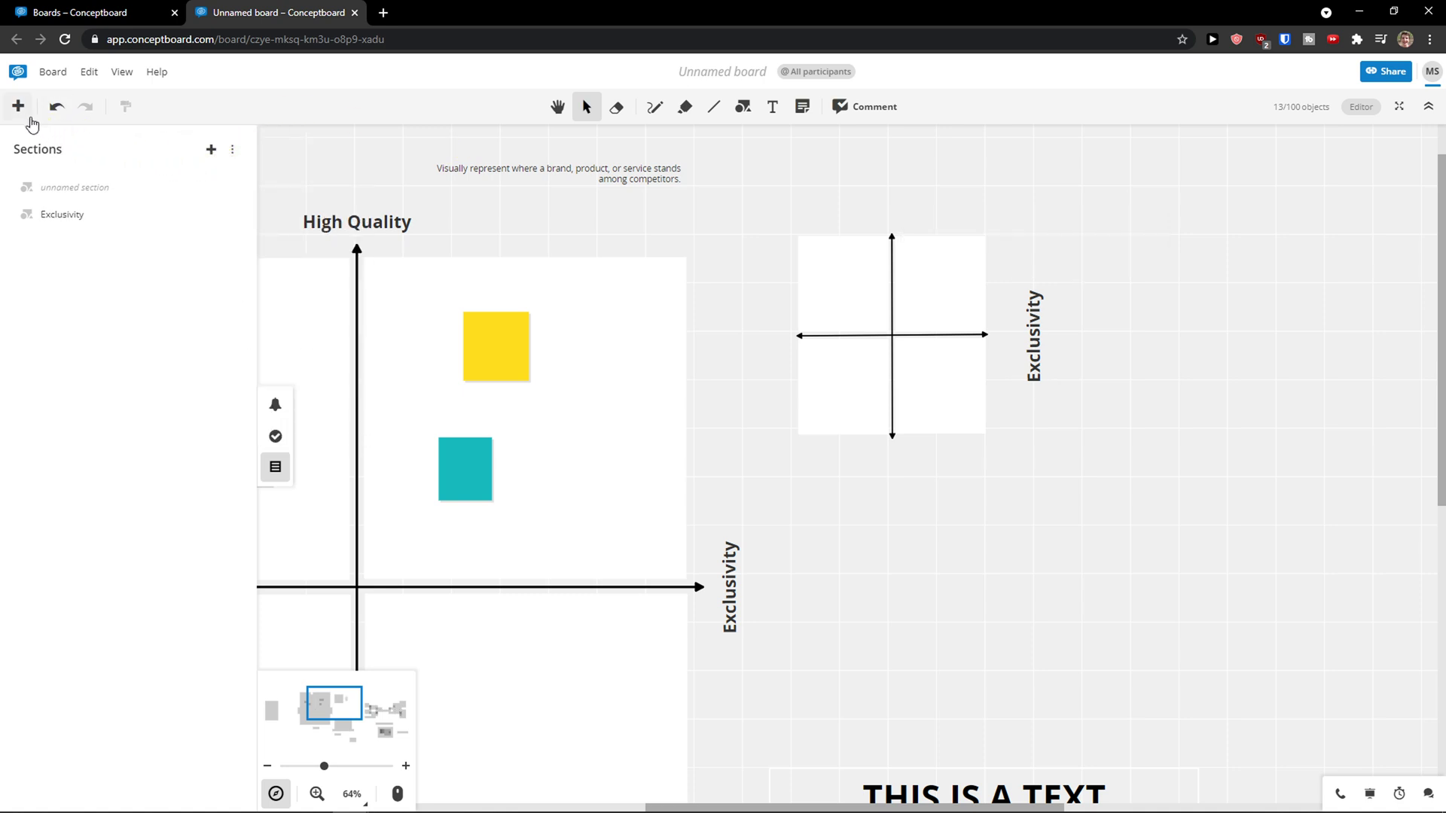
# Rotate the copied "Exclusivity" label to read horizontally and move it just right of the small grid, below its horizontal arrow.
pyautogui.click(927, 336)
pyautogui.scroll(2, 1012, 449)
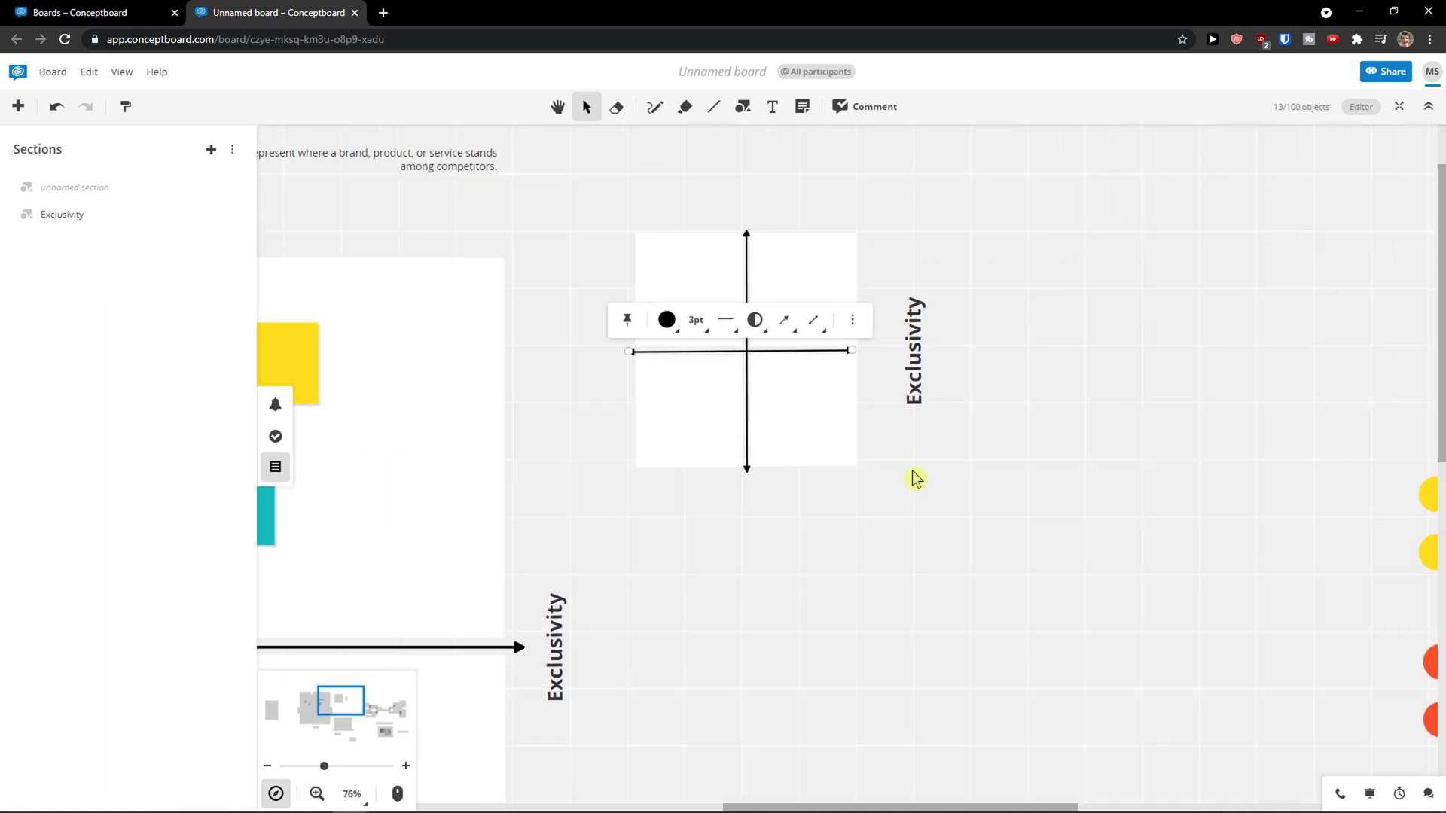
pyautogui.click(910, 355)
pyautogui.moveTo(946, 284); pyautogui.dragTo(1004, 624)
pyautogui.moveTo(871, 559); pyautogui.dragTo(926, 386)
# Add a yellow sticky note to the small grid and shrink it to fit inside the upper-left square.
pyautogui.click(802, 107)
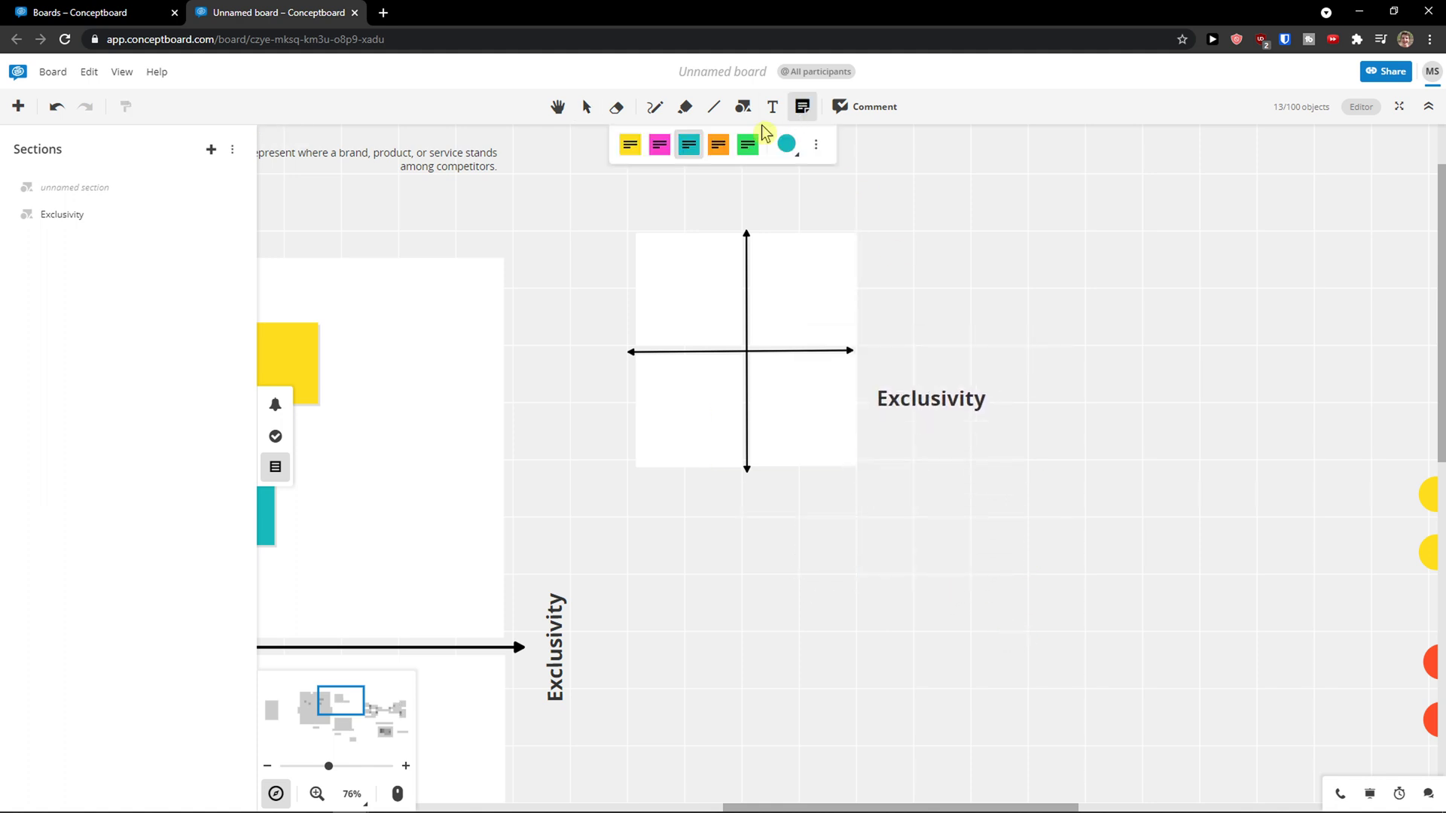
pyautogui.click(679, 281)
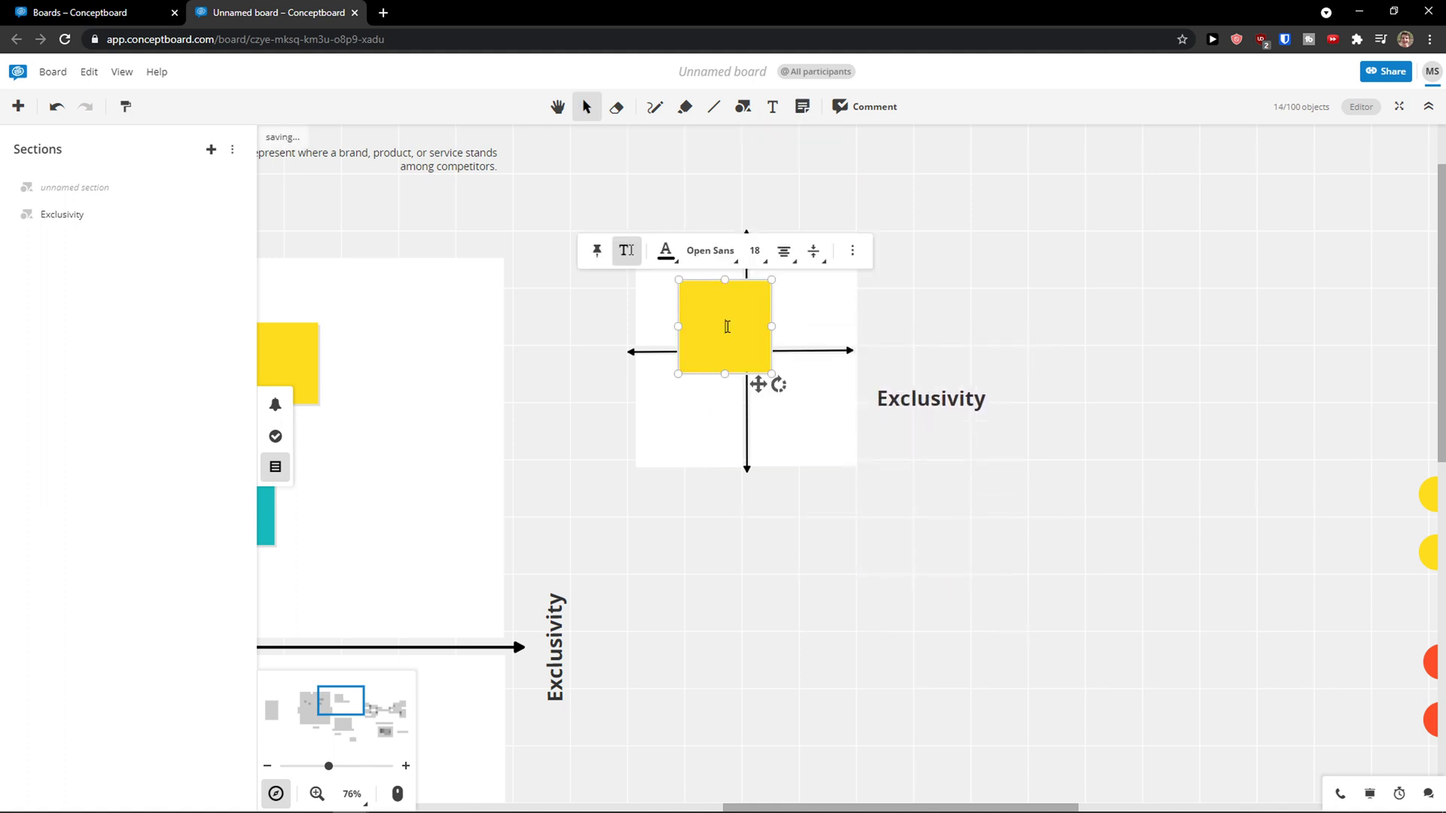
pyautogui.moveTo(679, 280)
pyautogui.mouseDown()
pyautogui.moveTo(708, 309)
pyautogui.moveTo(670, 277)
pyautogui.mouseUp()
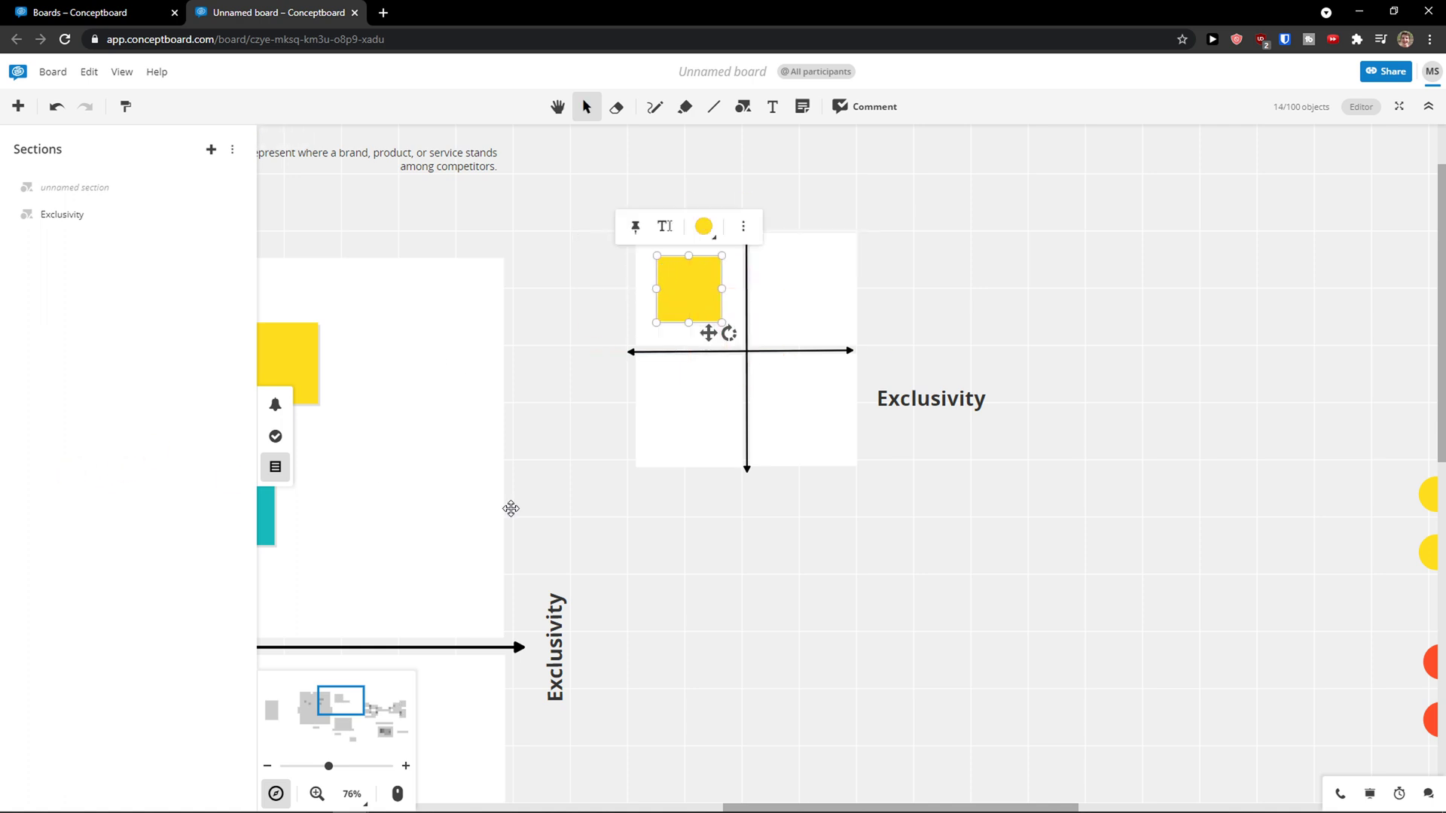
# Start a moderation session on the board, then stop moderating.
pyautogui.scroll(-3, 520, 520)
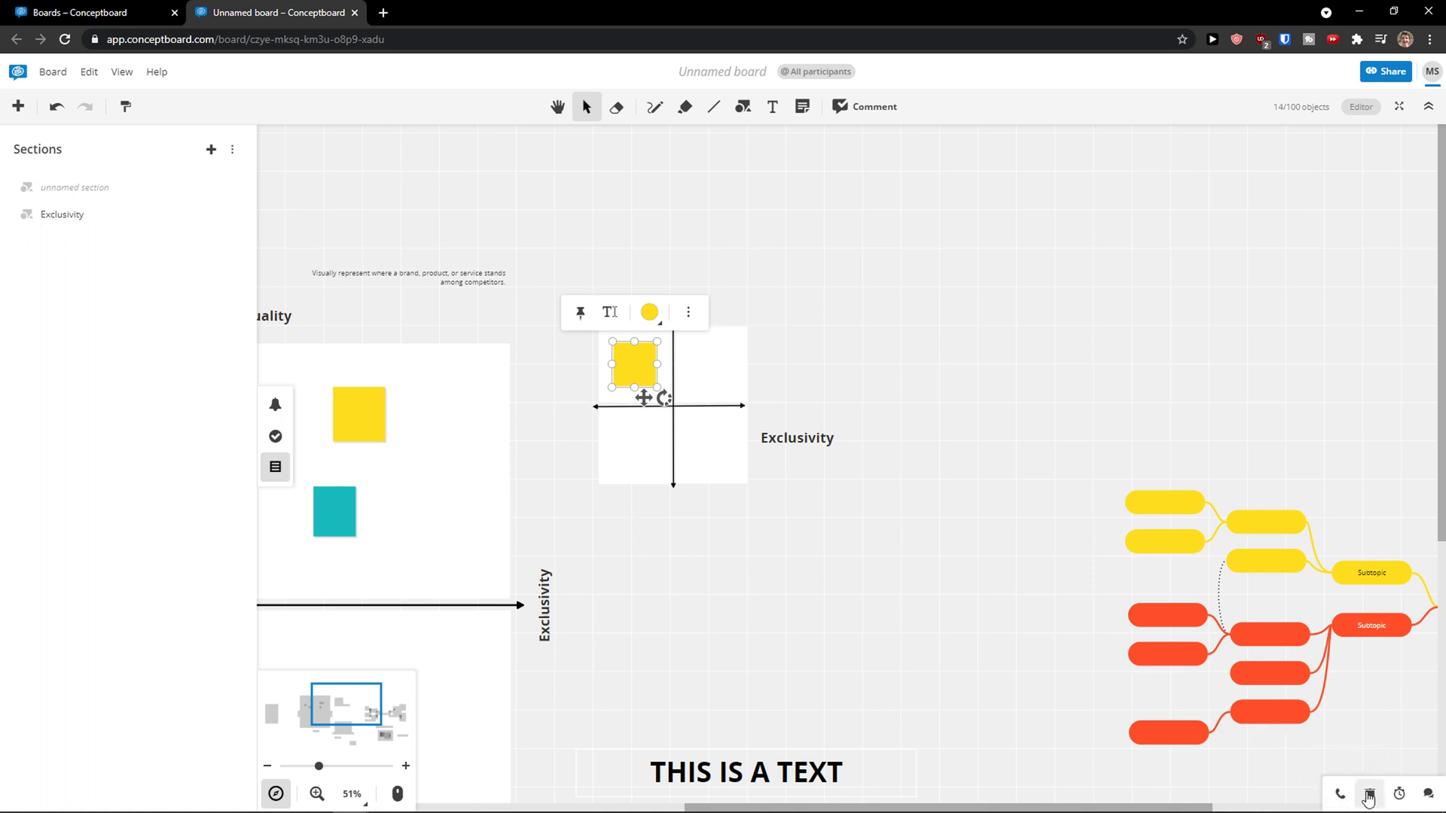
pyautogui.click(1369, 795)
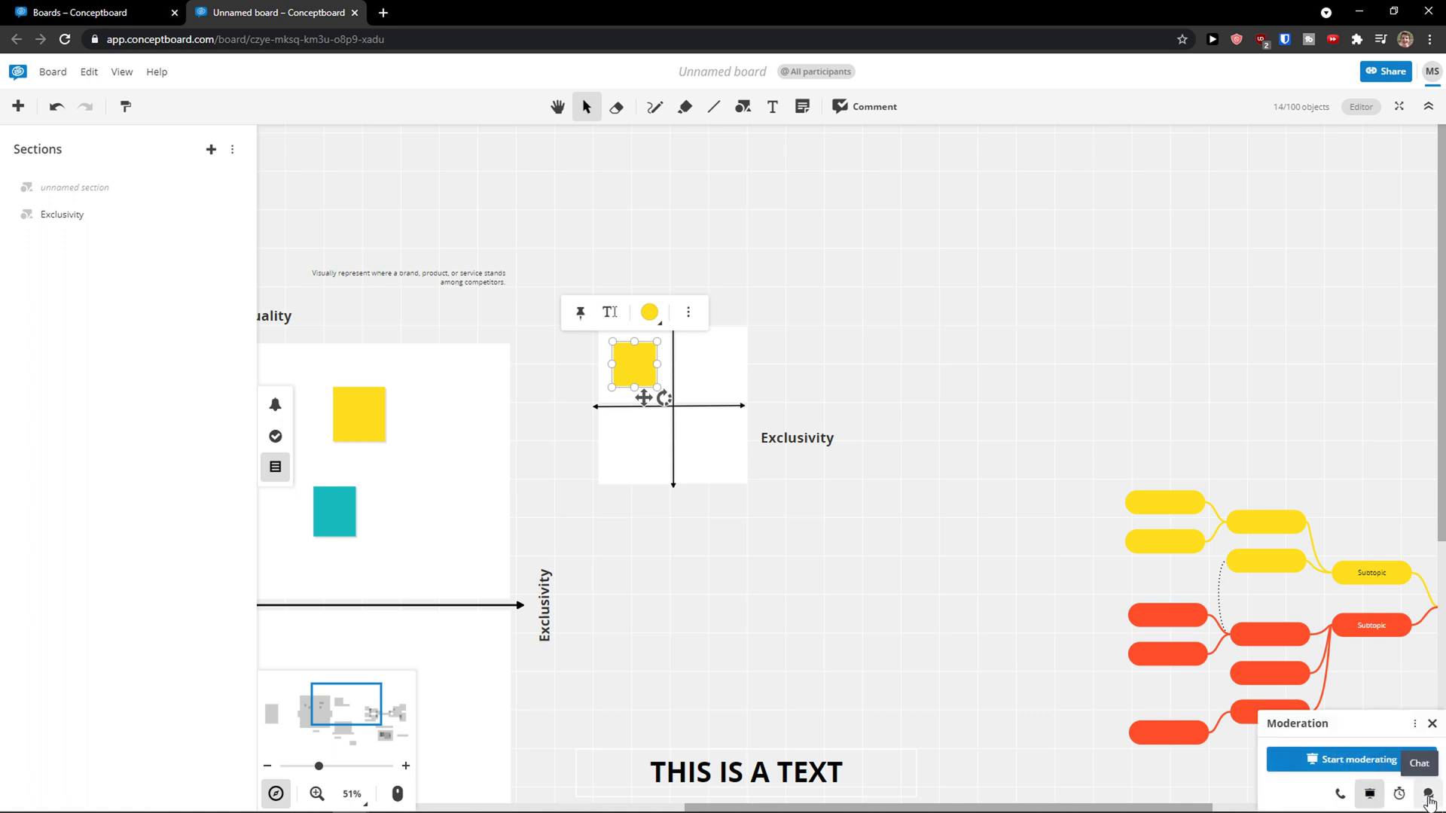
pyautogui.click(1392, 761)
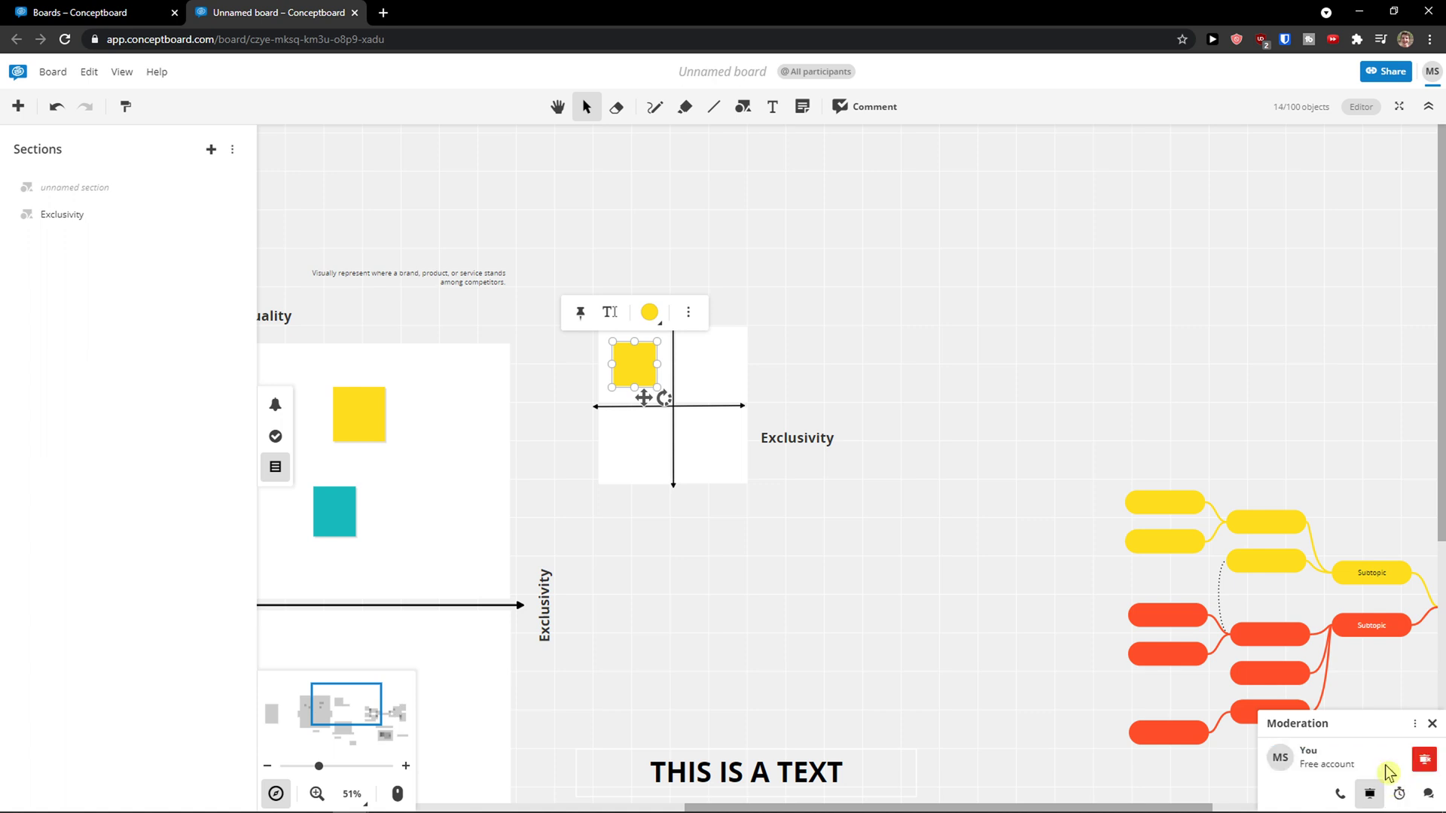
pyautogui.click(1424, 759)
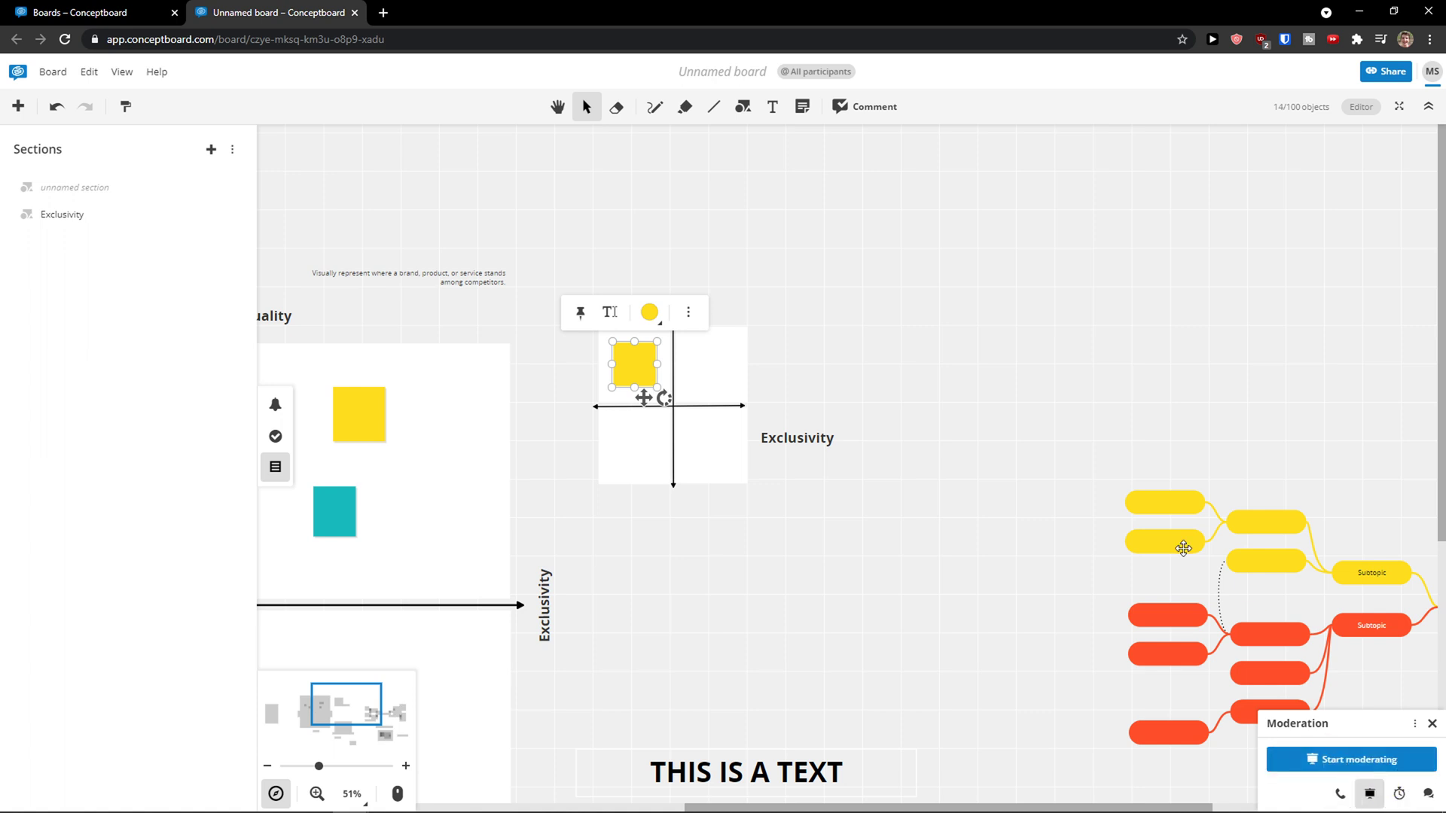
# Export the board as a PDF and open the downloaded "Unnamed board.pdf".
pyautogui.click(54, 73)
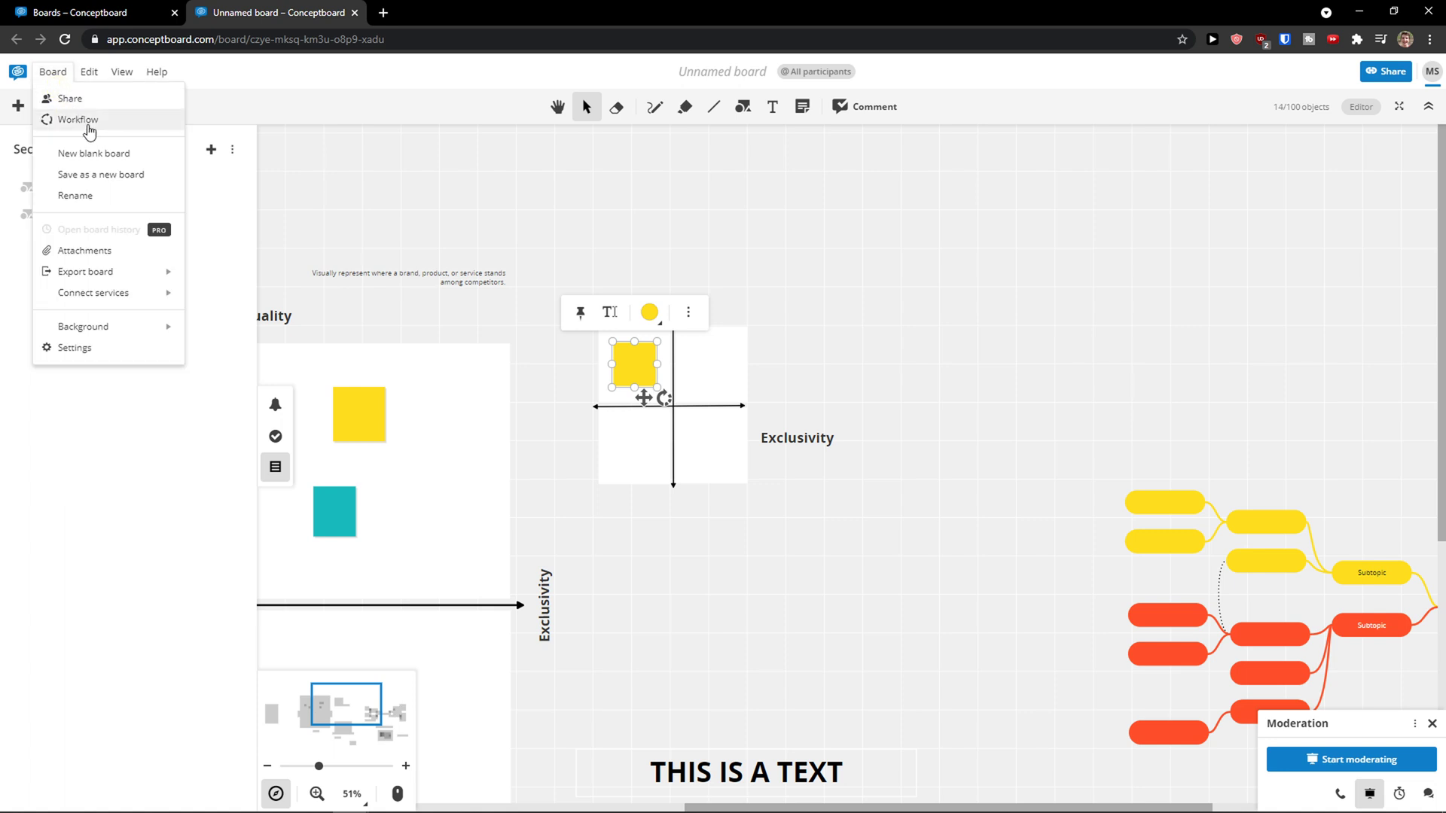
pyautogui.moveTo(97, 273)
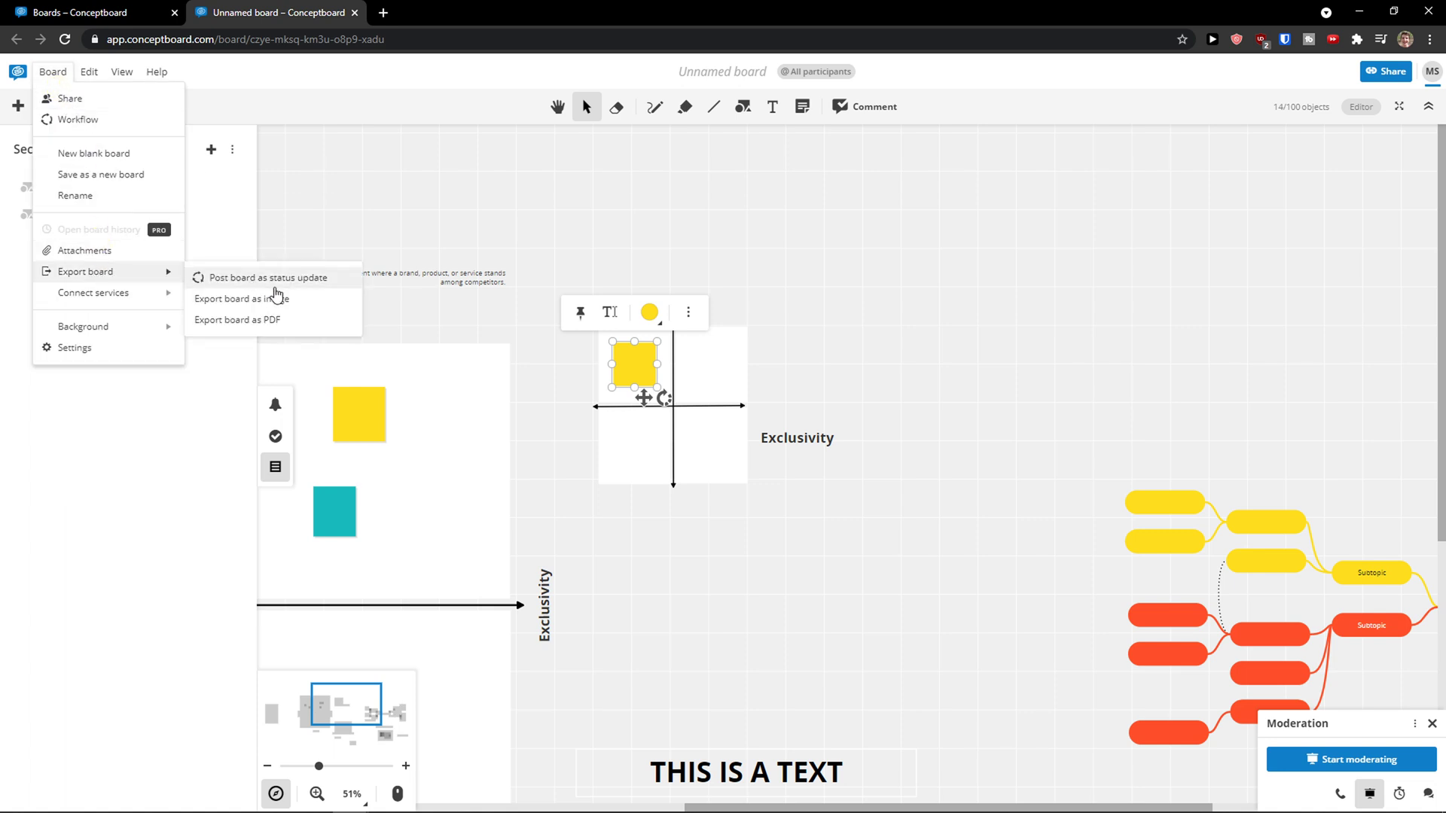
pyautogui.click(283, 324)
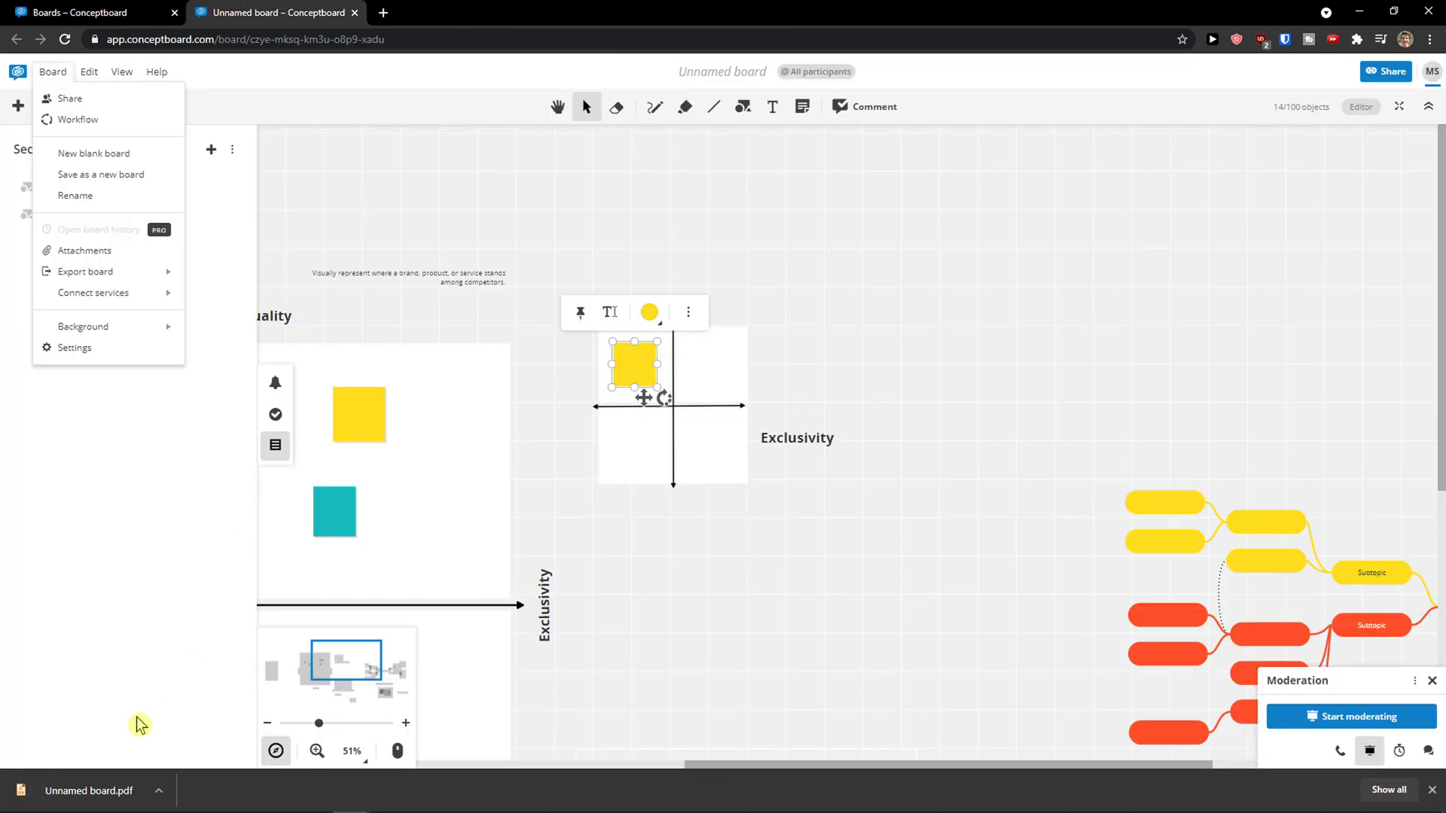
pyautogui.click(110, 789)
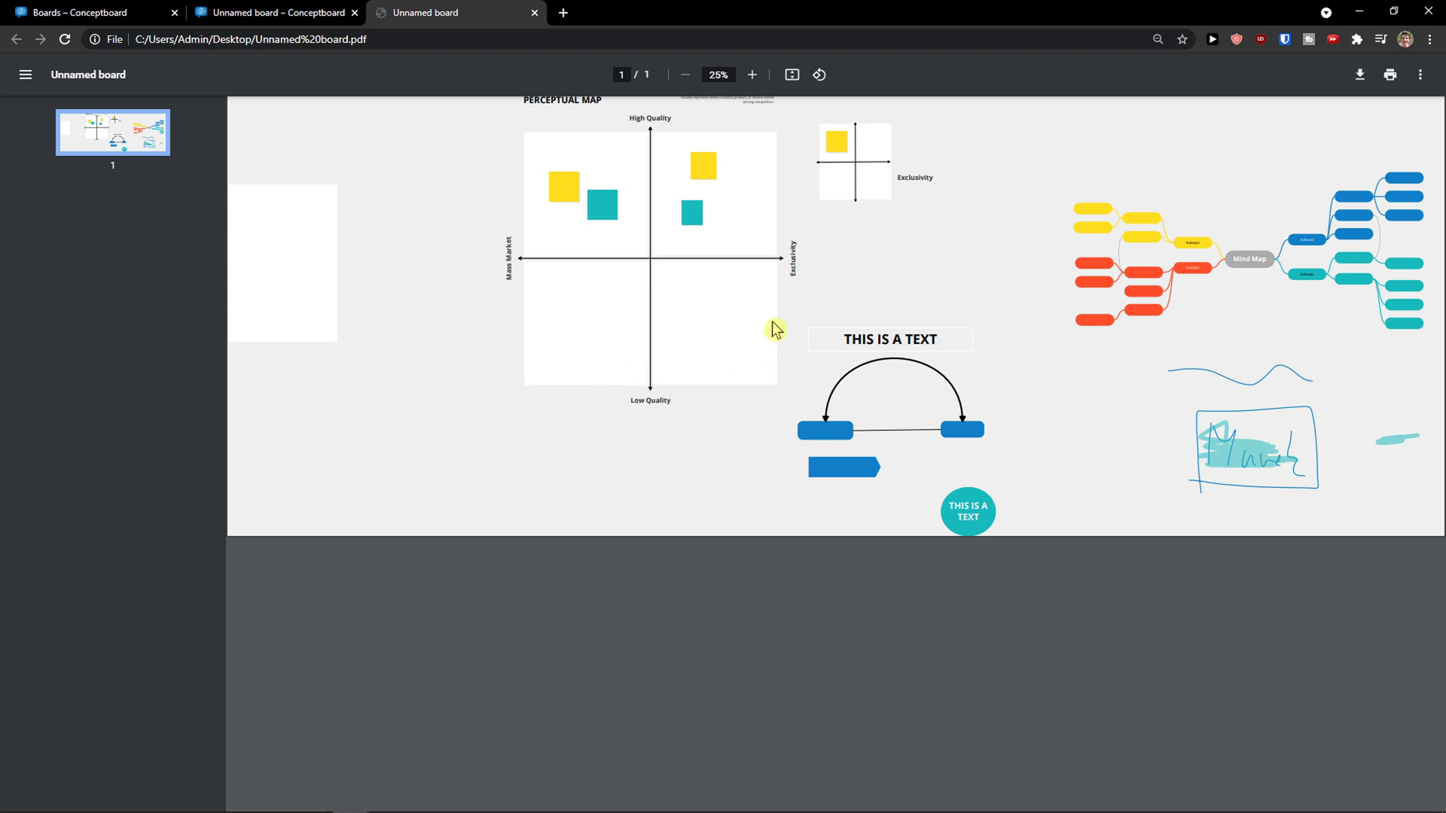
# Return to the Conceptboard tab and look over the whole board with all its objects.
pyautogui.click(265, 9)
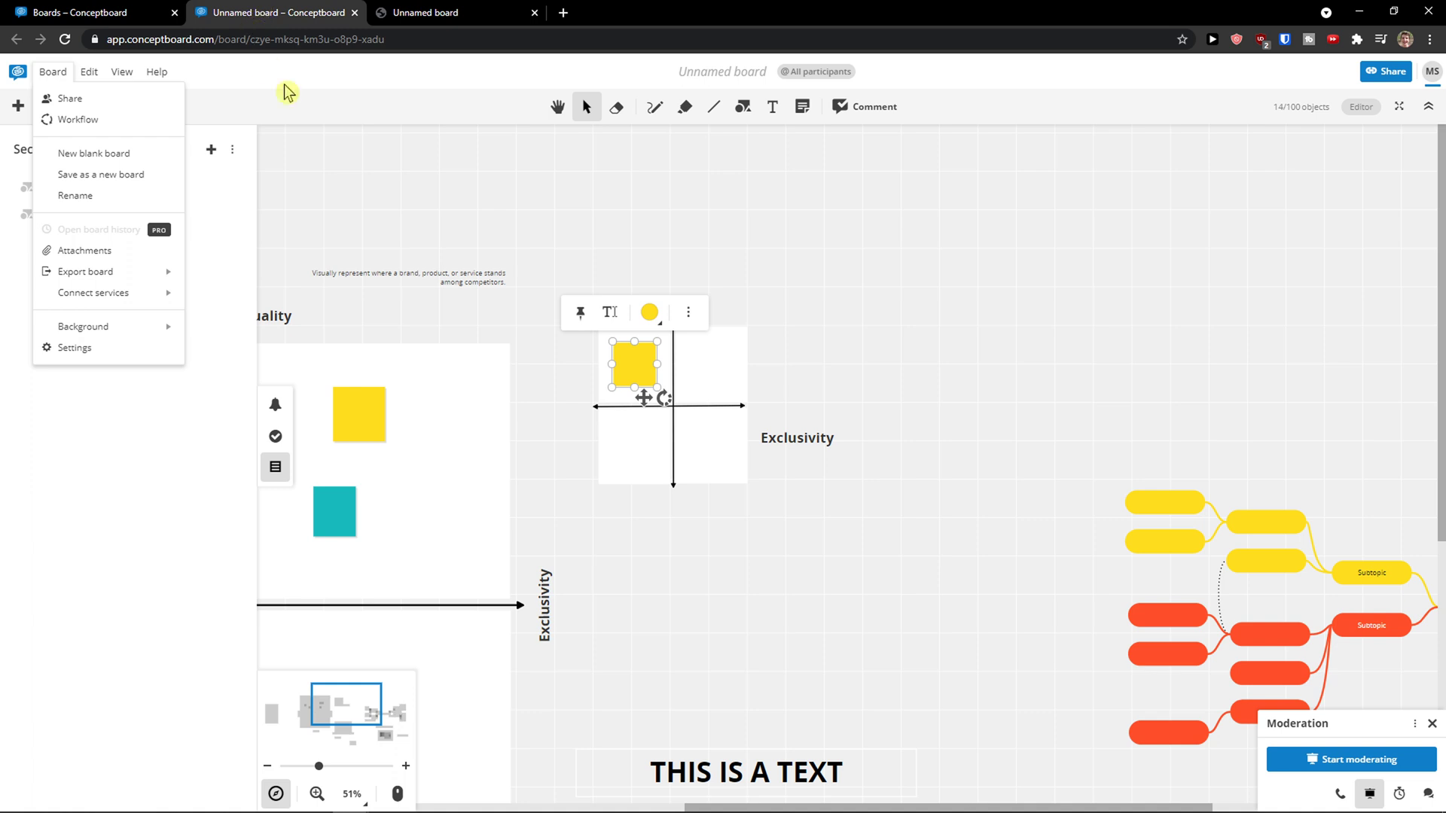
pyautogui.click(441, 220)
pyautogui.moveTo(906, 474); pyautogui.dragTo(1213, 496)
pyautogui.scroll(-5, 1131, 536)
pyautogui.moveTo(929, 630); pyautogui.dragTo(671, 488)
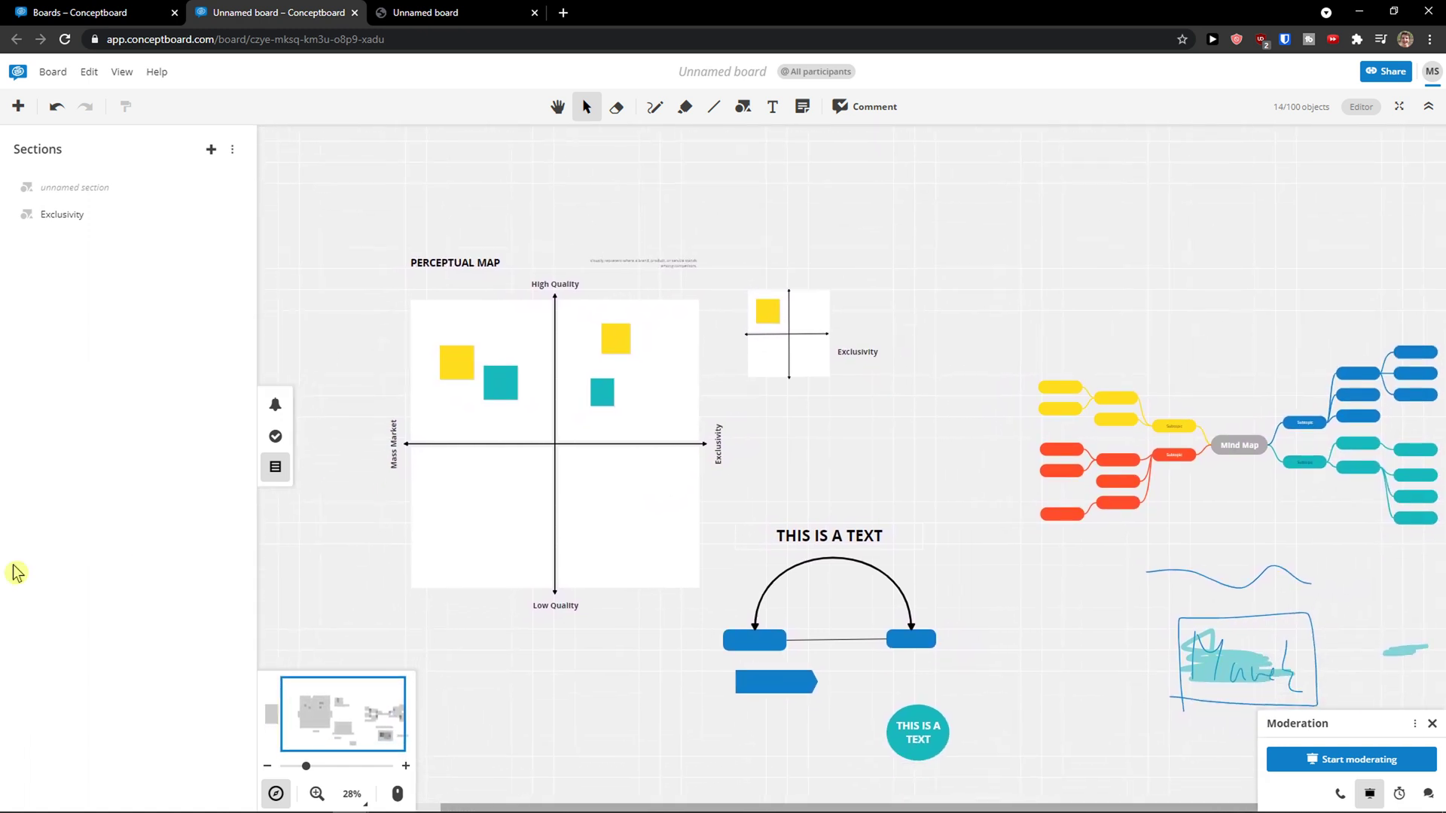